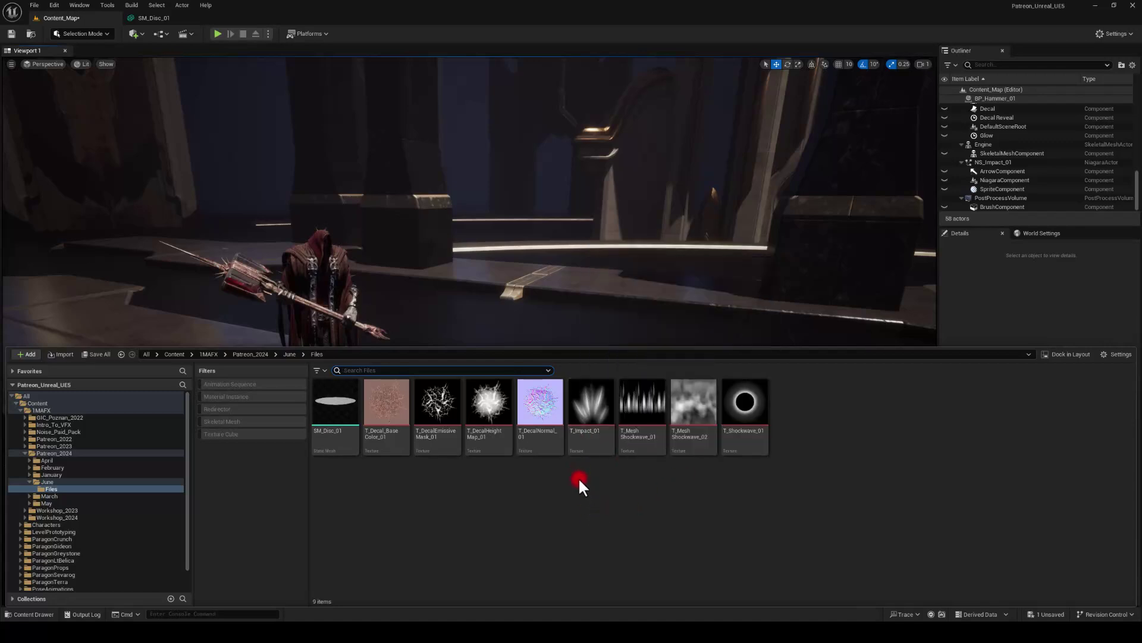
Step: Examine the T_MeshShockwave_01 and T_MeshShockwave_02 texture details and inspect the SM_Disc_01 mesh up close
mouse_move(646, 440)
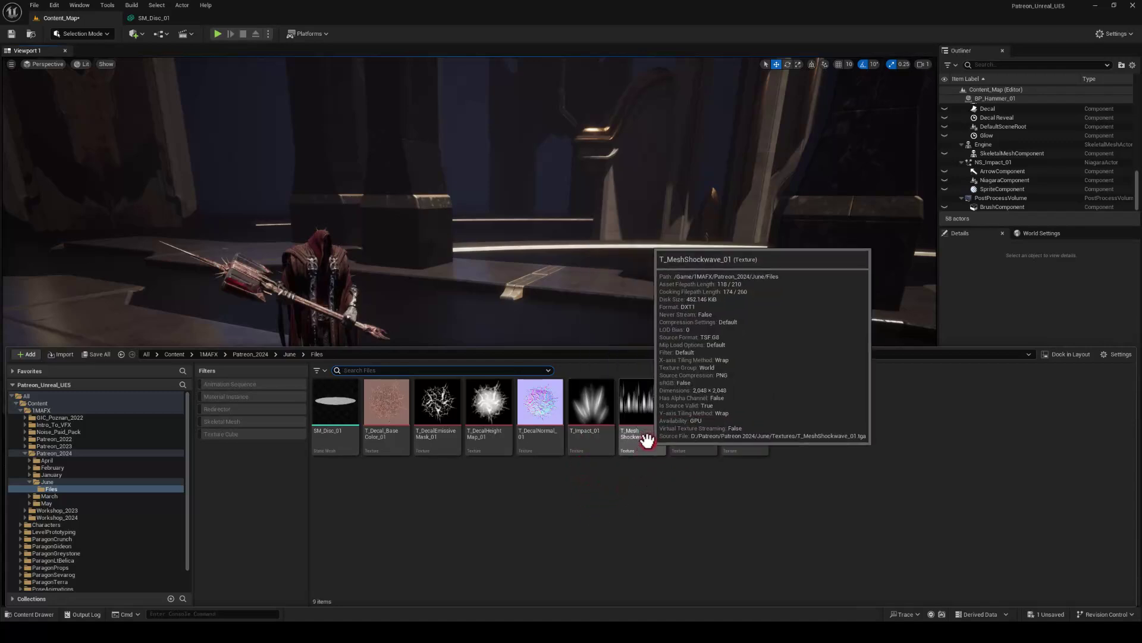
left_click(160, 20)
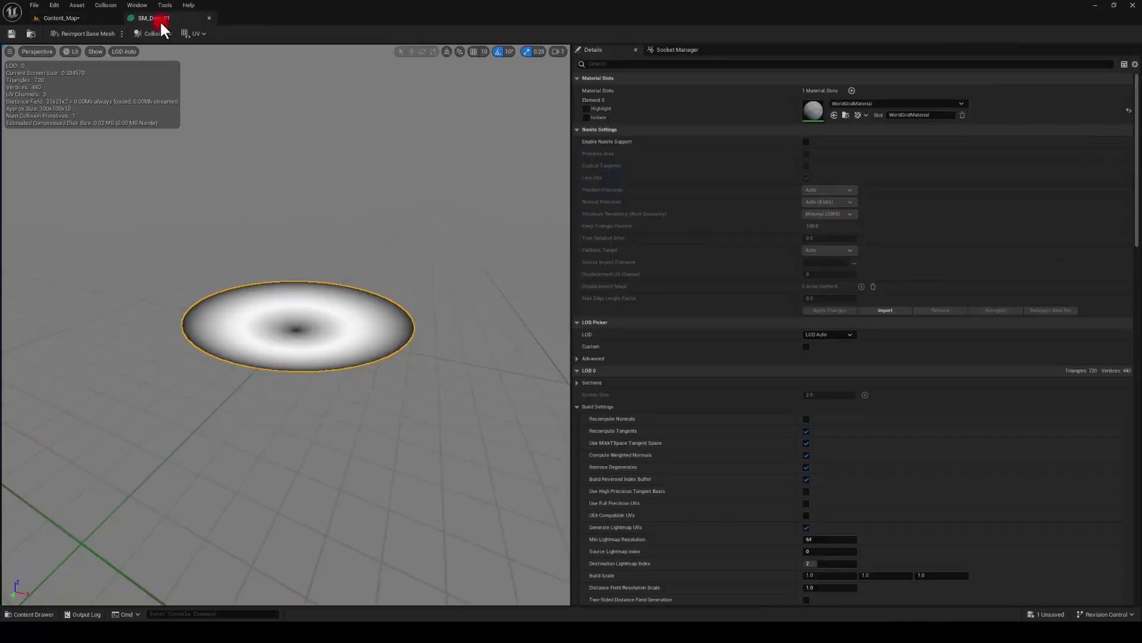
scroll(263, 318, "up", 5)
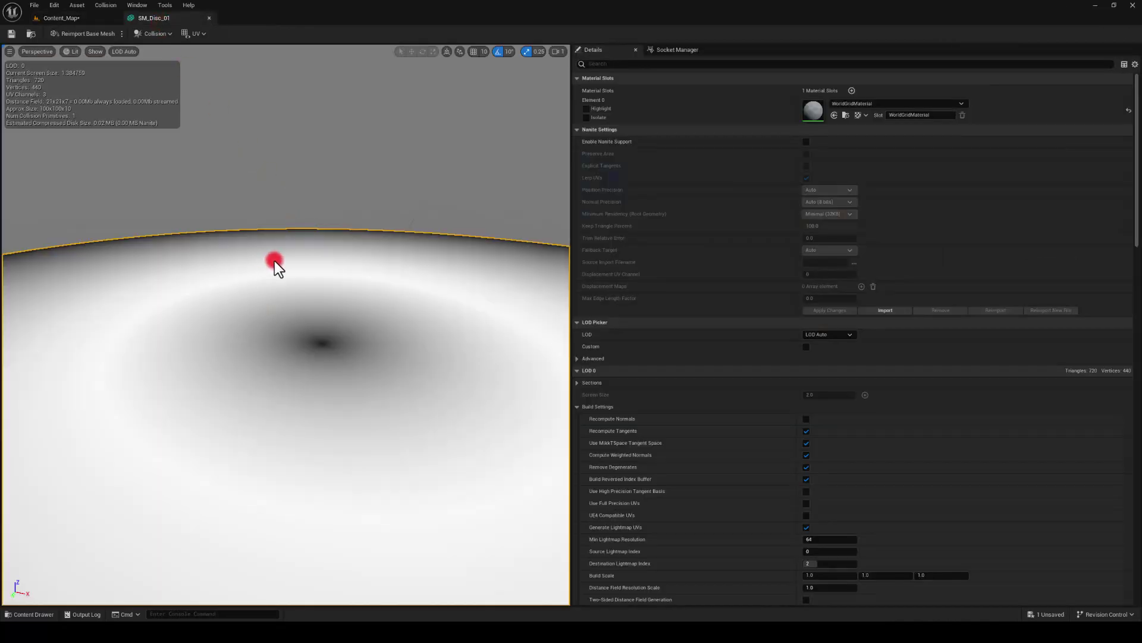
scroll(274, 262, "down", 5)
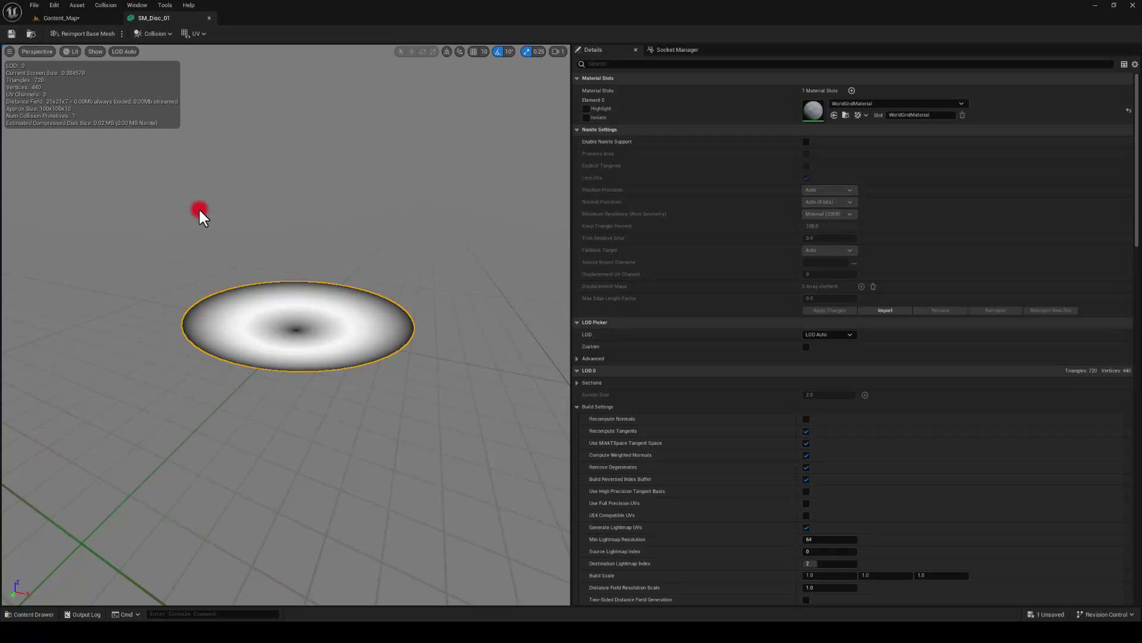
left_click_drag(198, 207, 123, 64)
left_click(71, 14)
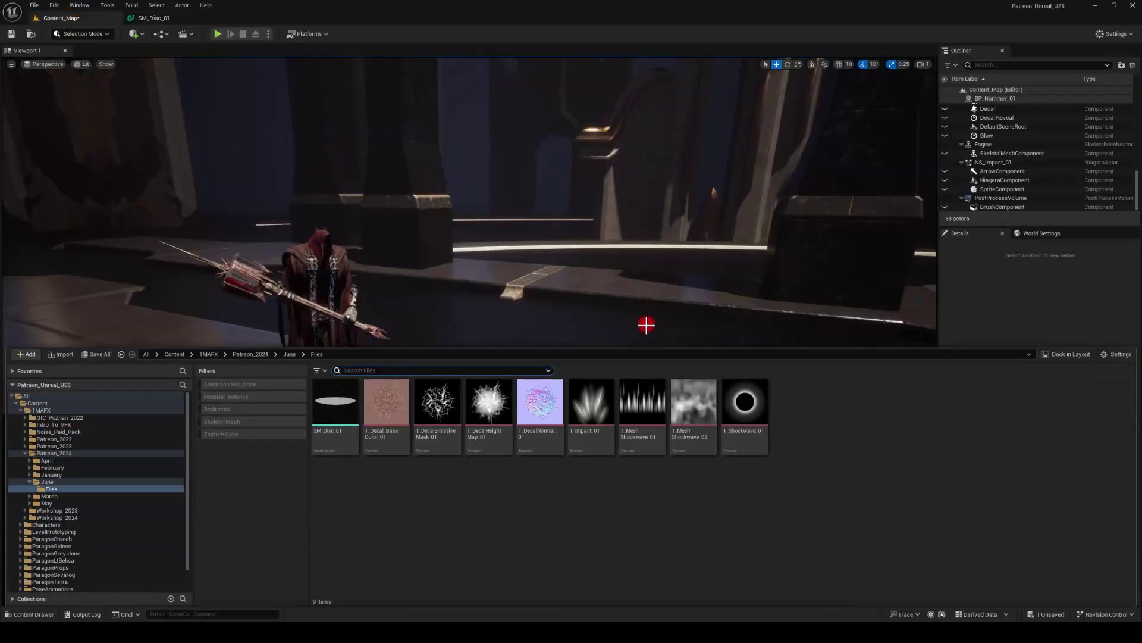
key("ctrl+space")
mouse_move(677, 391)
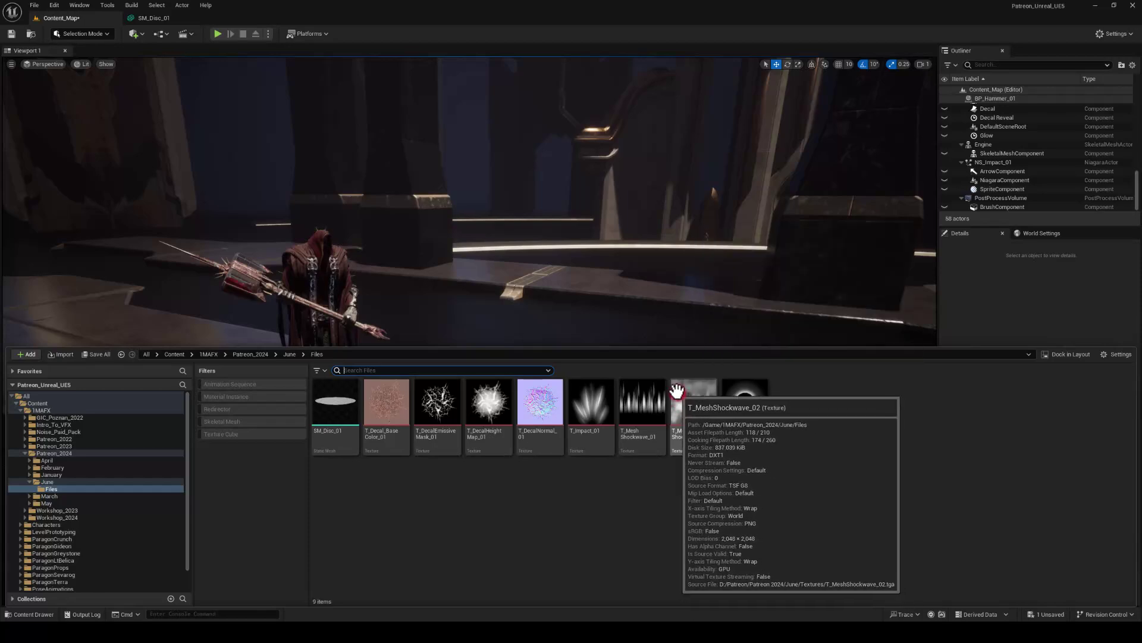
left_click(532, 80)
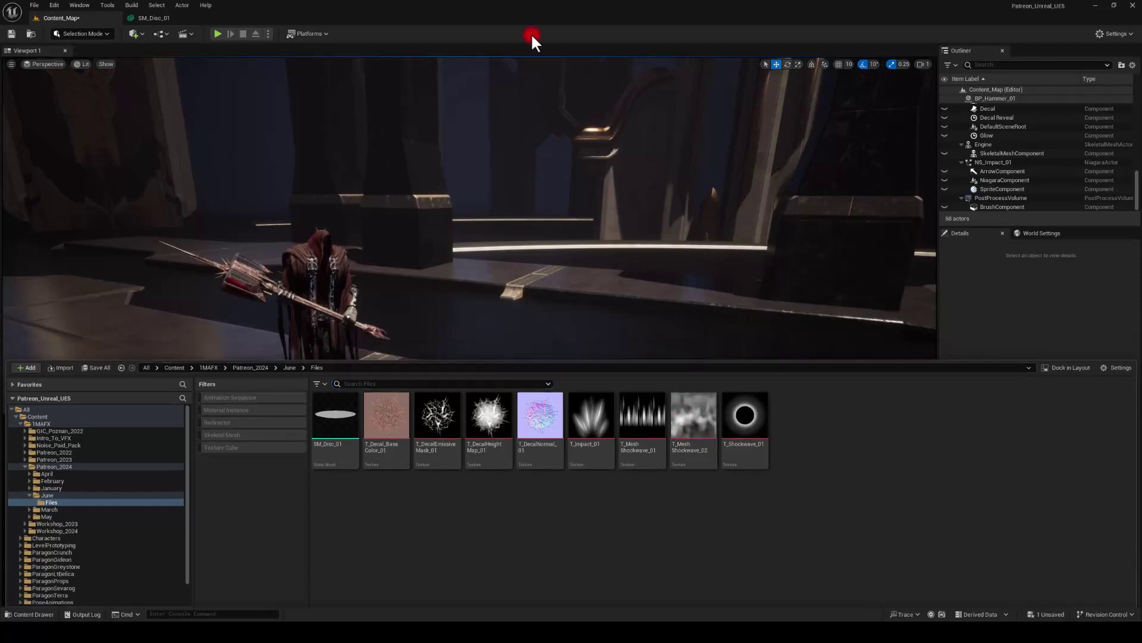
Step: Delete the NS_Impact_01 Niagara actor from the walkway beside the character in the level
left_click(695, 487)
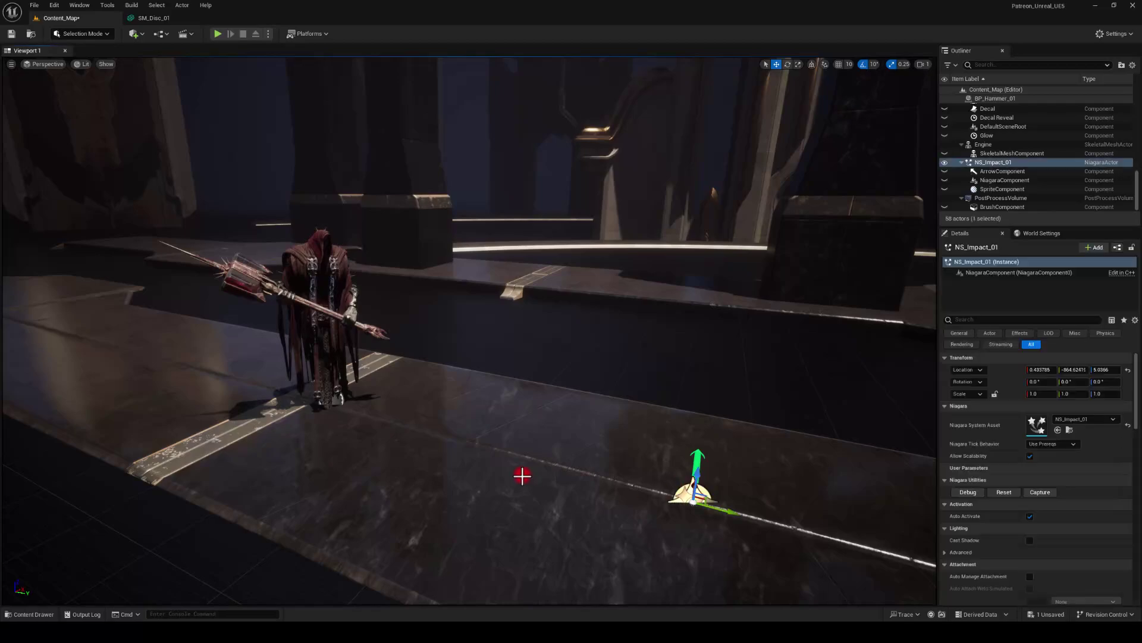
right_click_drag(523, 475, 547, 474)
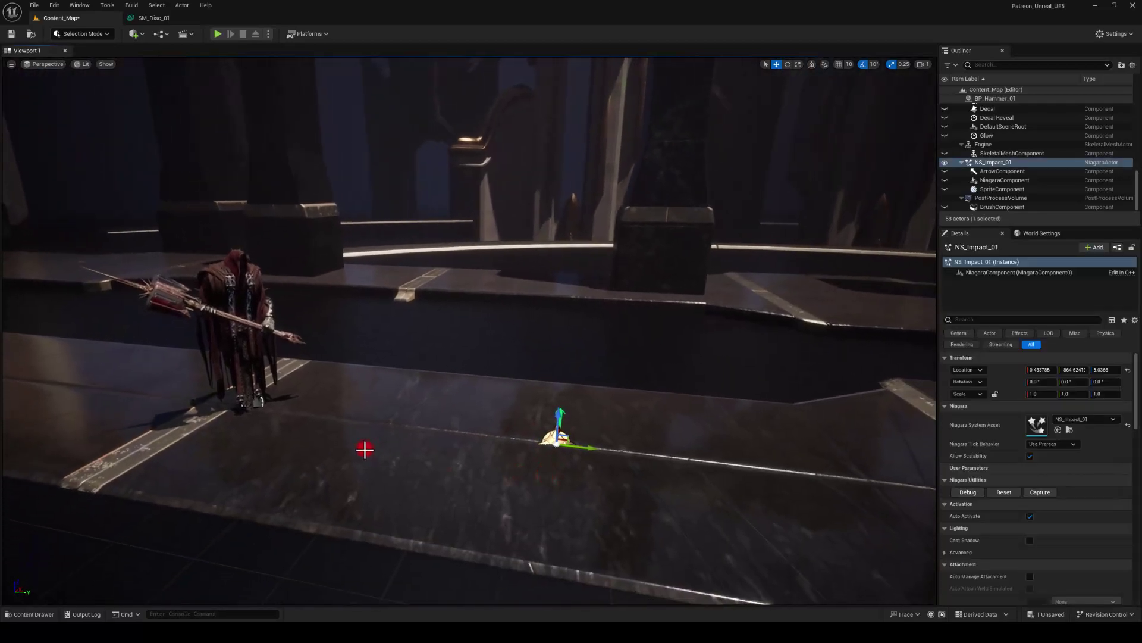
left_click_drag(391, 448, 399, 505)
key("g")
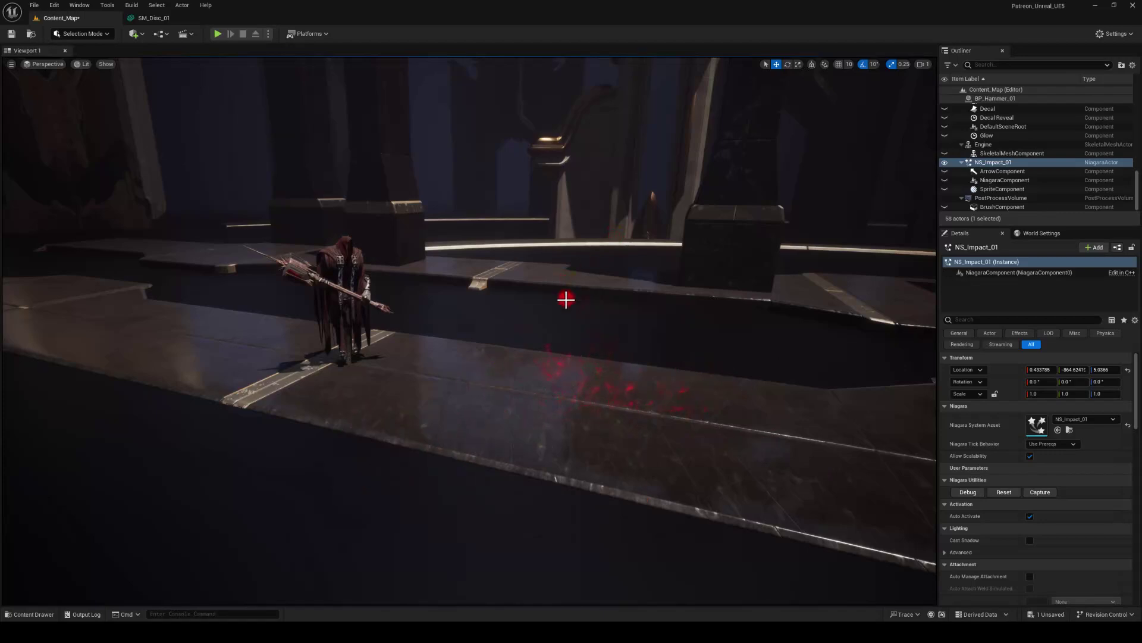
scroll(565, 299, "up", 1)
key("Delete")
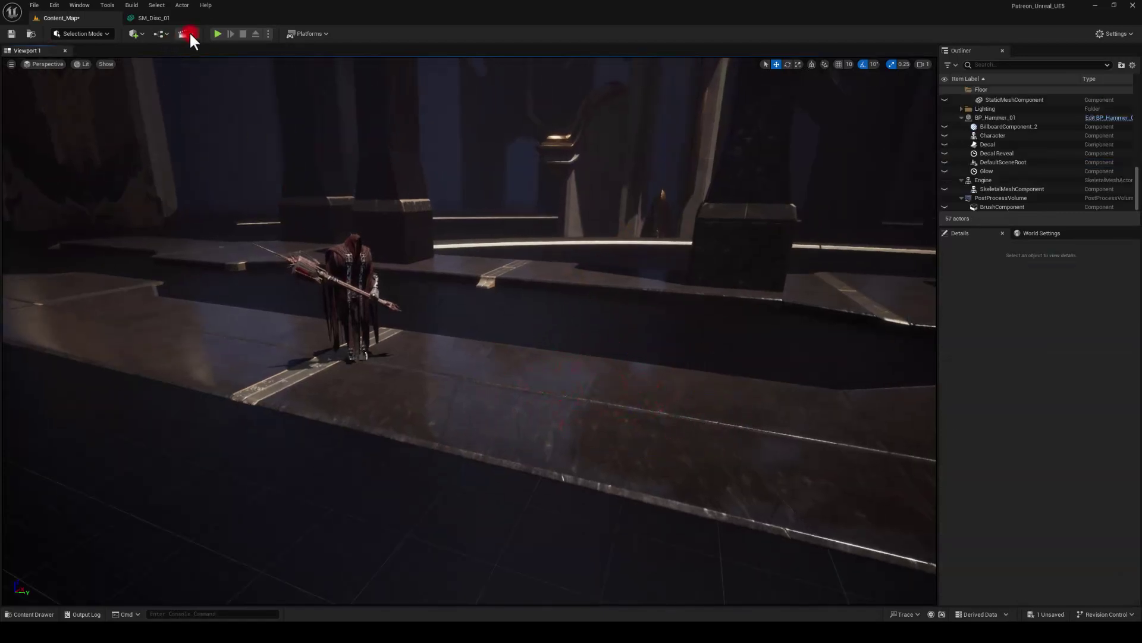
Step: Play the level and watch the character's hammer impact effect from different distances
left_click(218, 33)
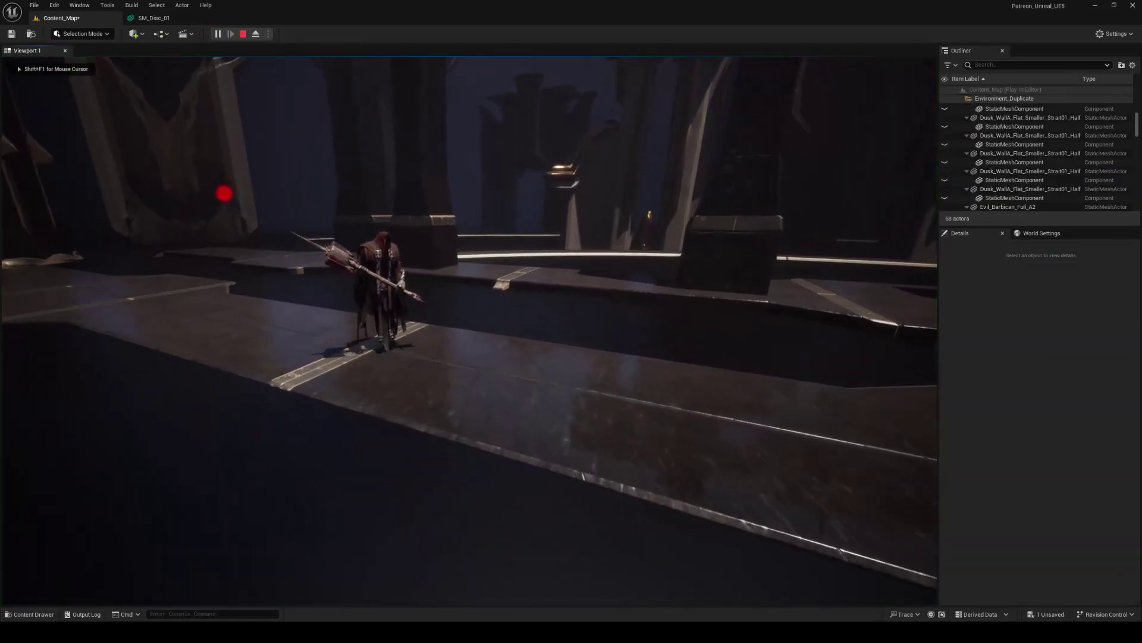
key("w")
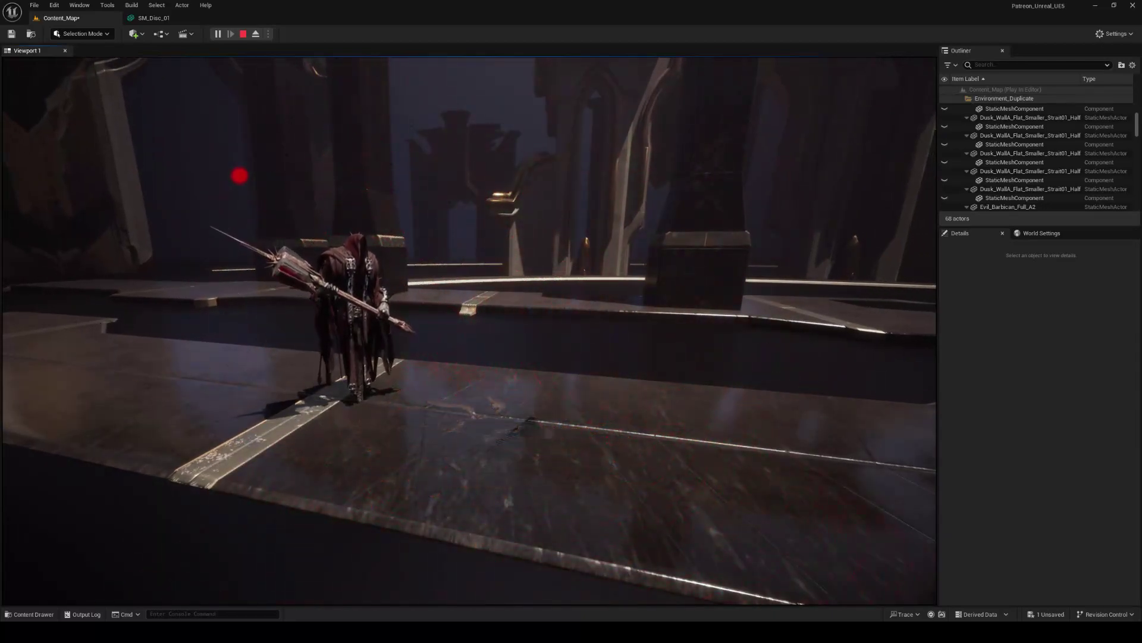
key("s")
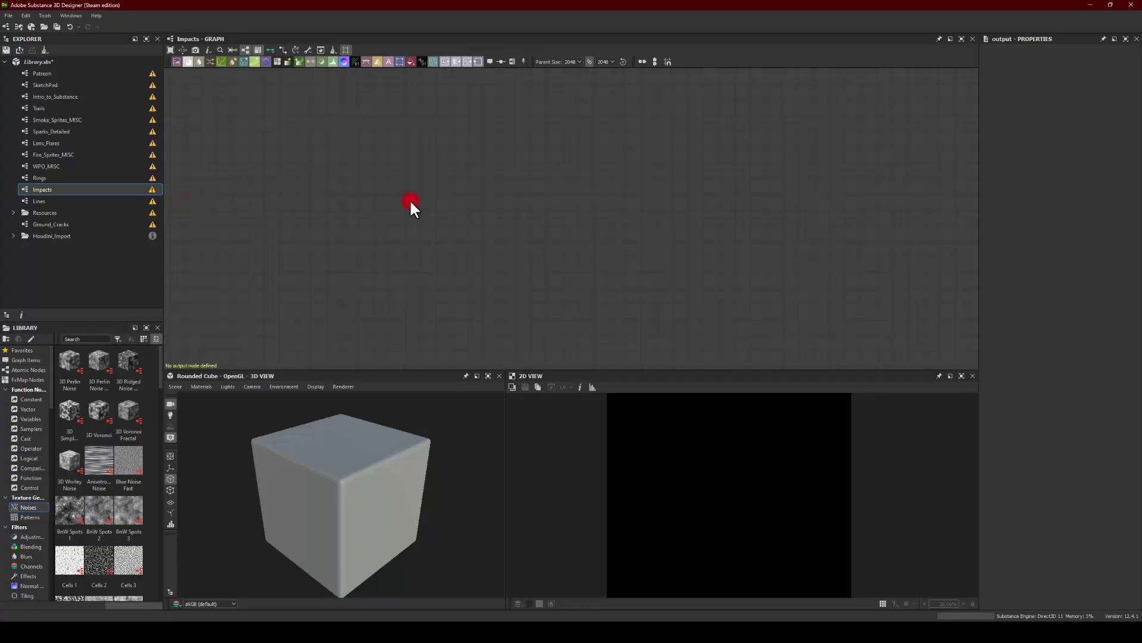
Step: In Adobe Substance 3D Designer, add a Shape node to the Impacts graph and set its Y size to 0.62
key("space")
type("shape")
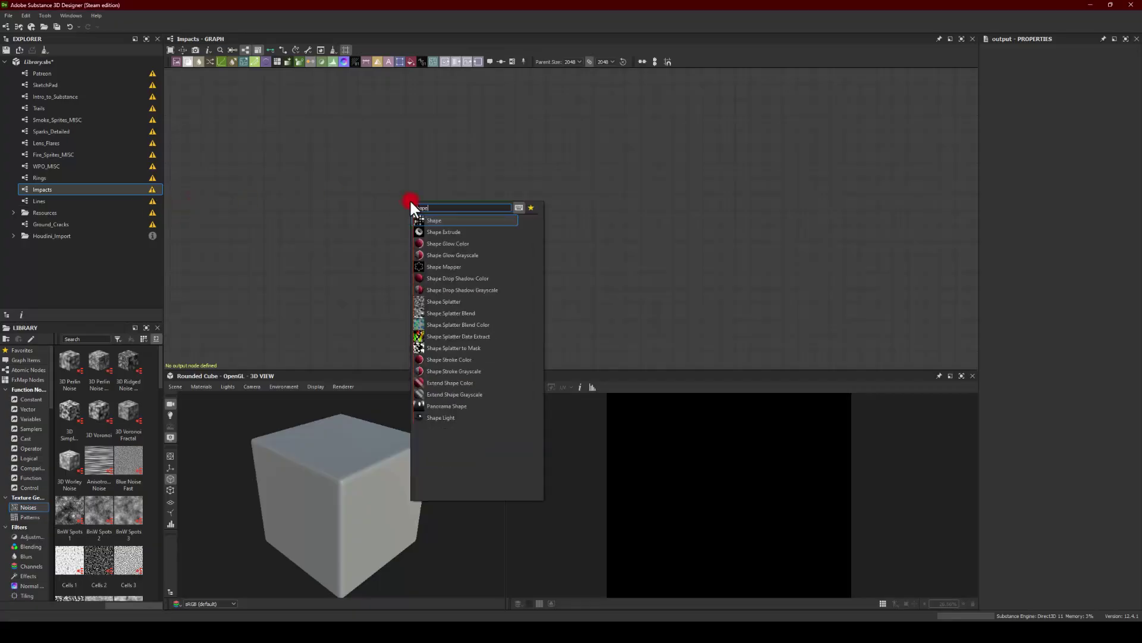
key("Return")
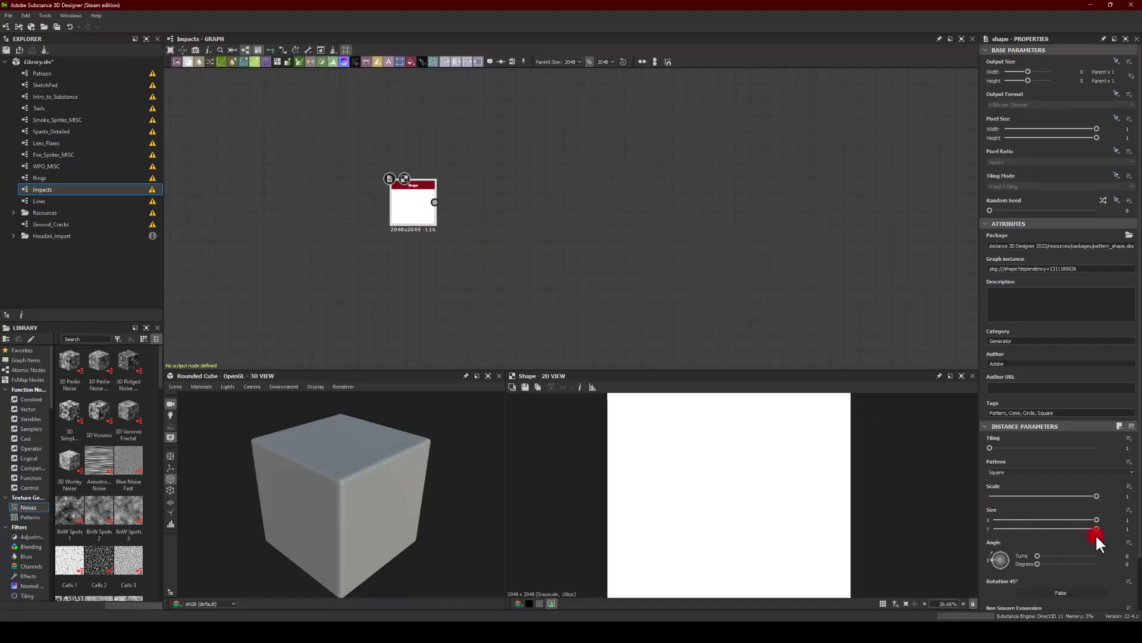
left_click_drag(1097, 529, 1057, 528)
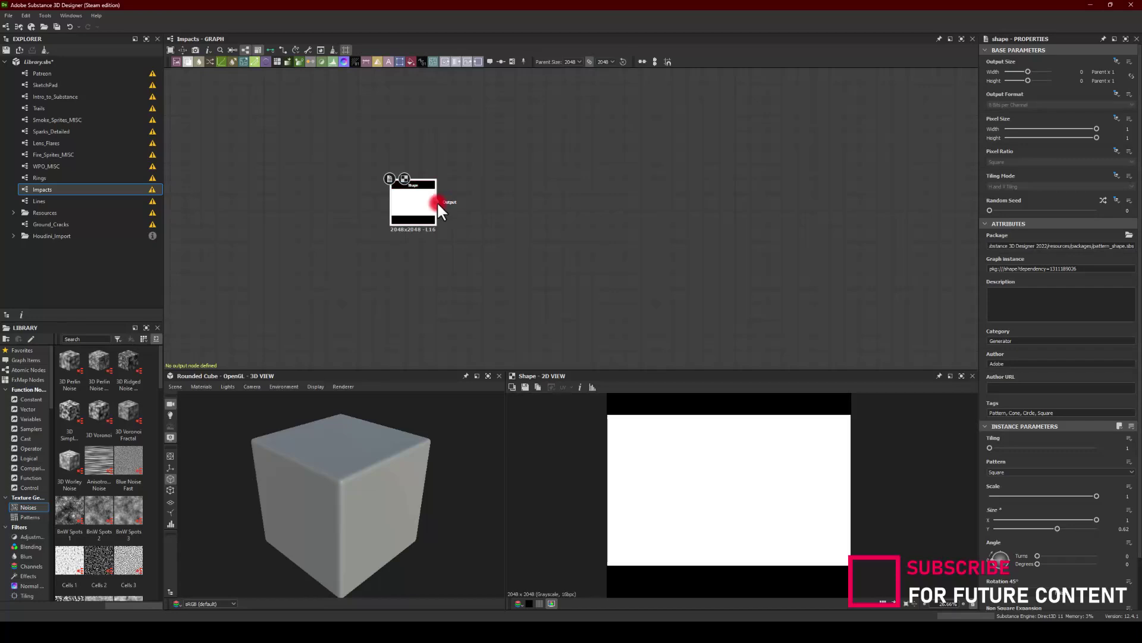
Step: Feed the Shape output into a new Transformation 2D node and shift the shape down with a Y offset of about -0.11
left_click_drag(435, 202, 502, 208)
type("tra")
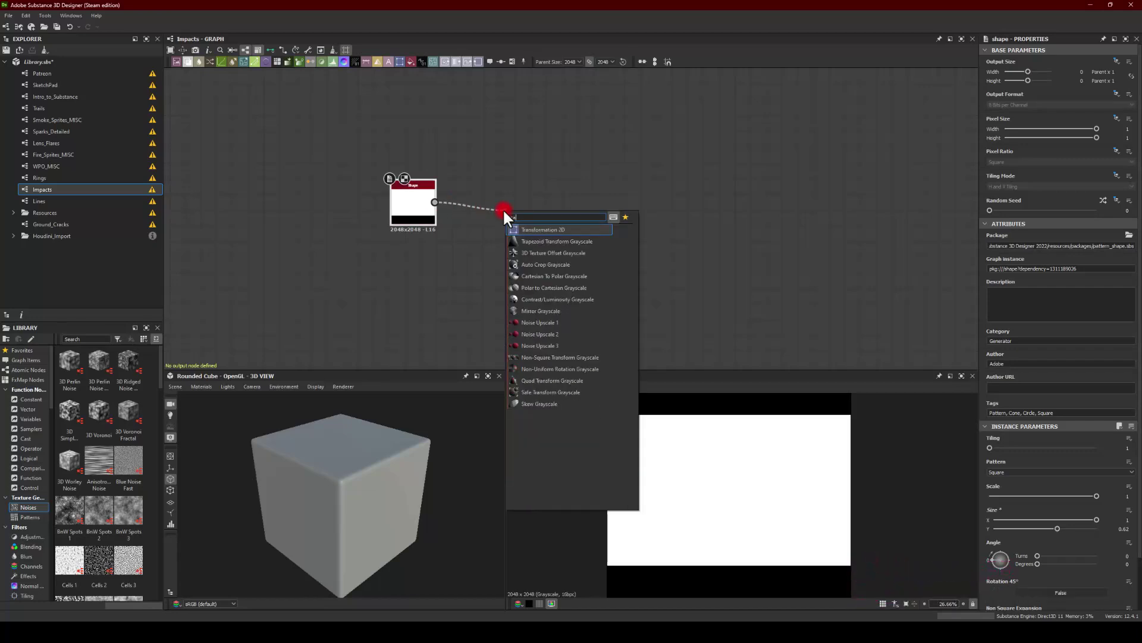
left_click(517, 228)
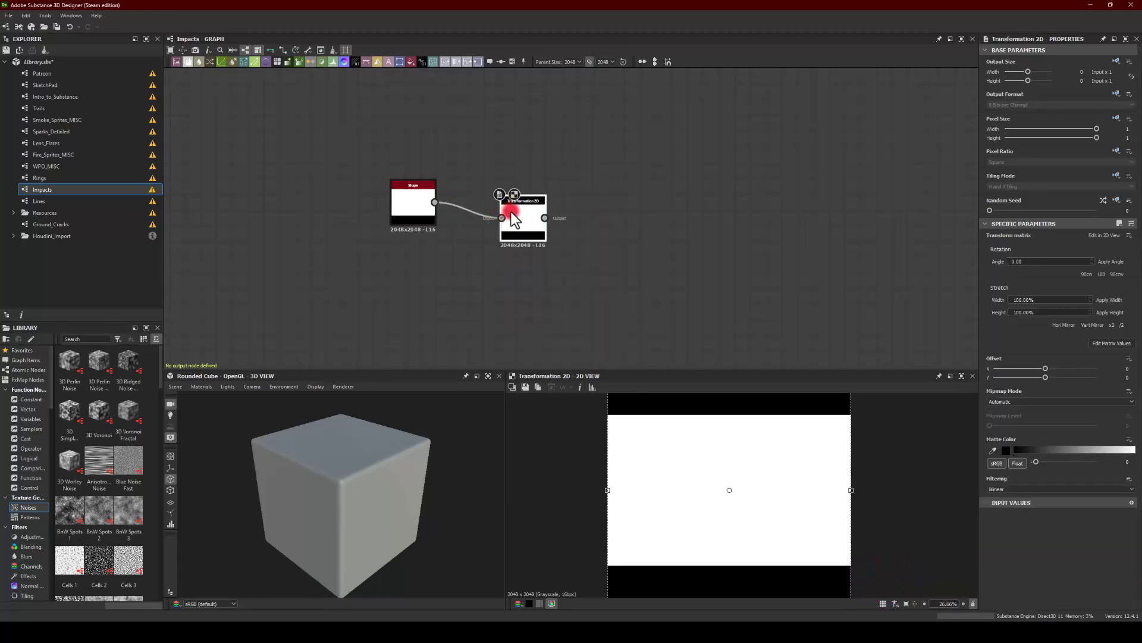
left_click_drag(665, 451, 675, 501)
scroll(661, 524, "down", 2)
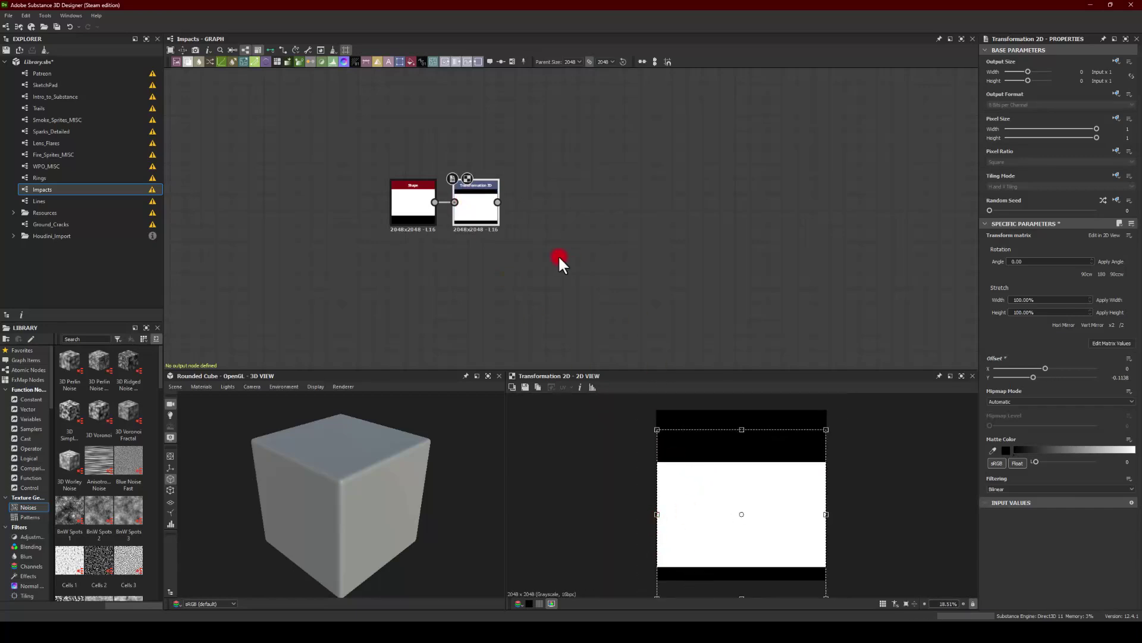
Step: Add a Blend node fed by the Transformation 2D output and place it in line with the other nodes
left_click_drag(498, 199, 552, 188)
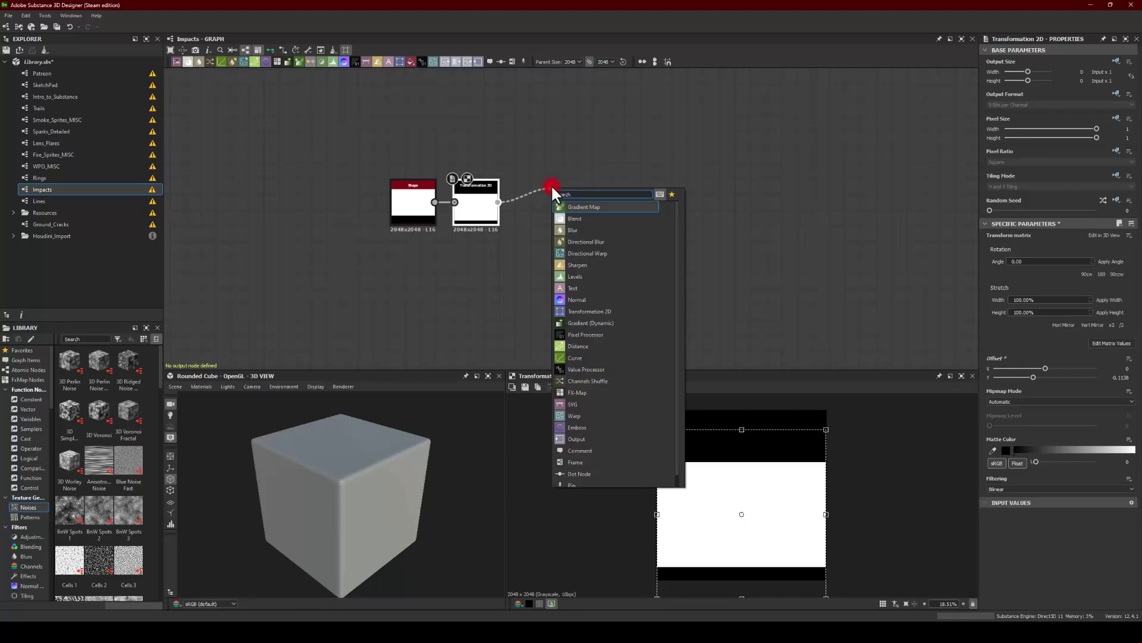
type("blend")
key("Return")
left_click_drag(571, 182, 587, 197)
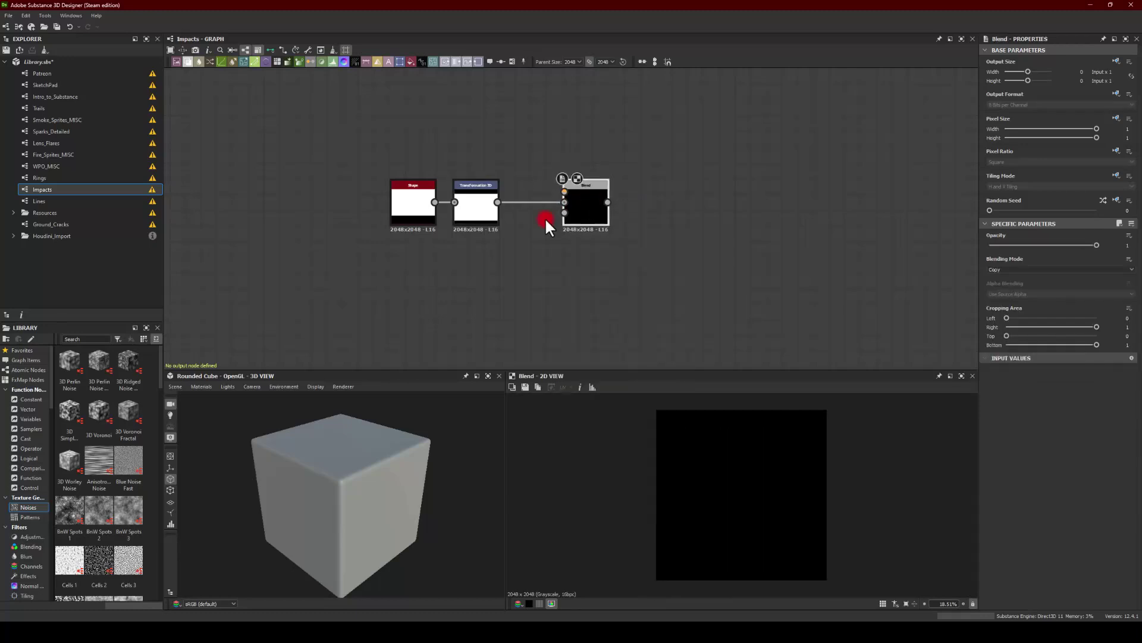
Step: Add a Tile Sampler node below the Transformation 2D node and set its pattern to Disc
key("space")
type("tile sa")
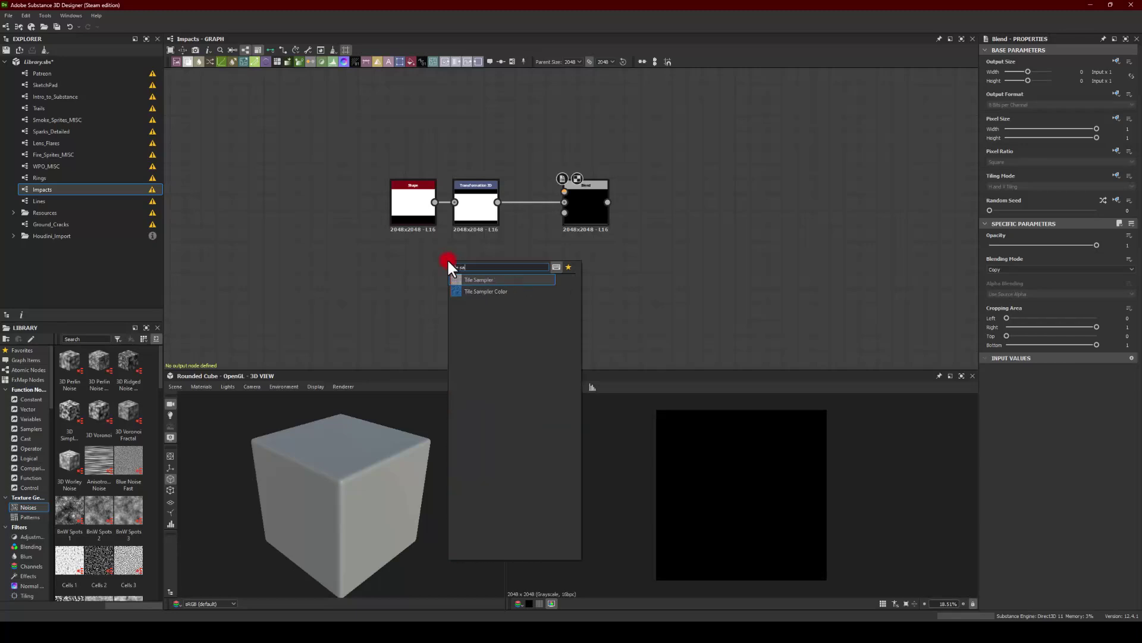
key("Return")
left_click_drag(447, 258, 478, 305)
left_click(1003, 533)
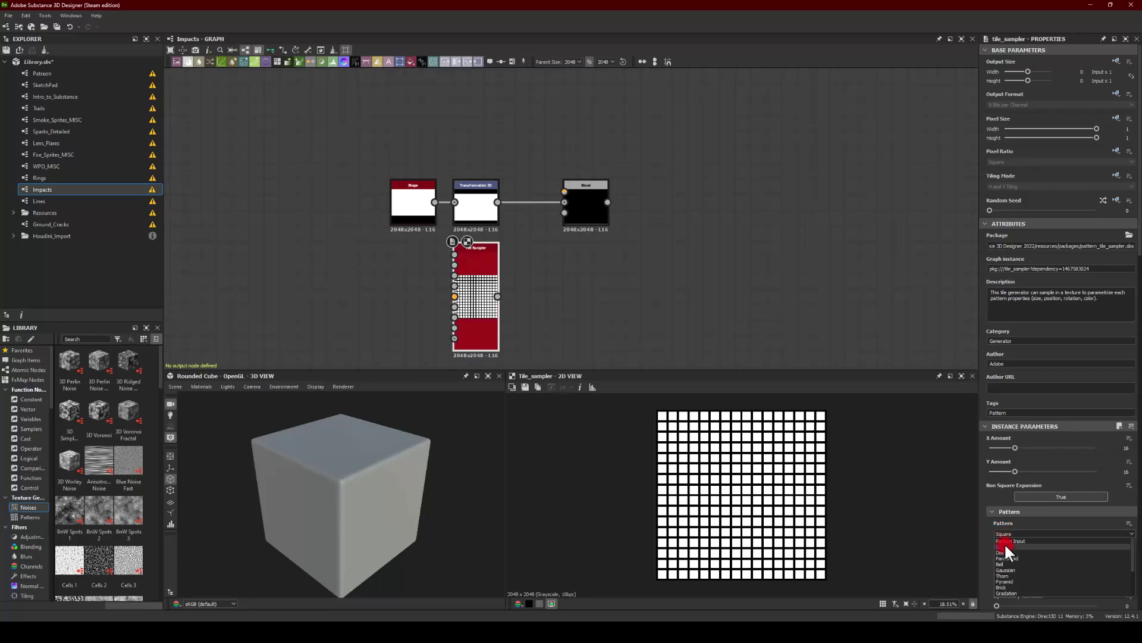
left_click(993, 539)
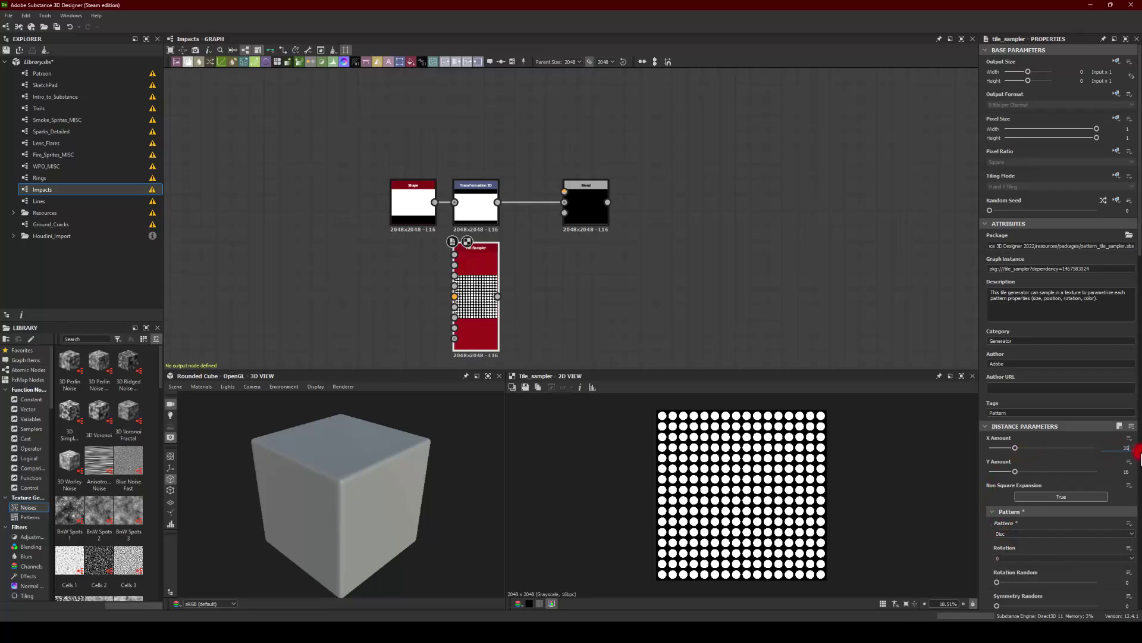
Step: Set the Tile Sampler's X Amount to 35 and Y Amount to 15, and raise Position Random to 10
key("Tab")
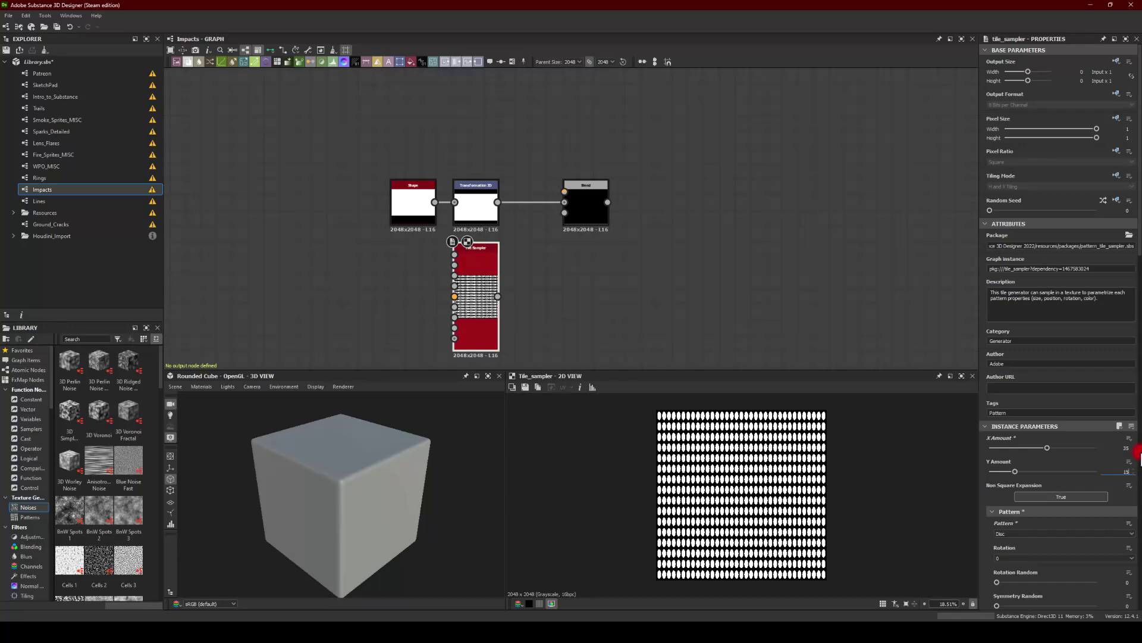
key("Return")
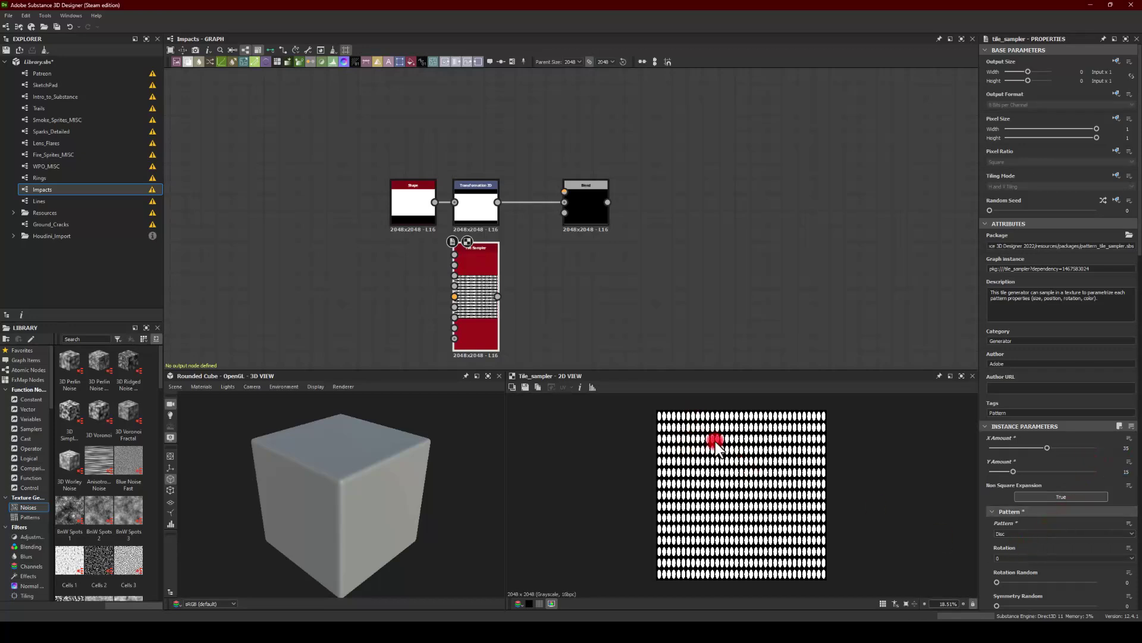
scroll(985, 518, "down", 10)
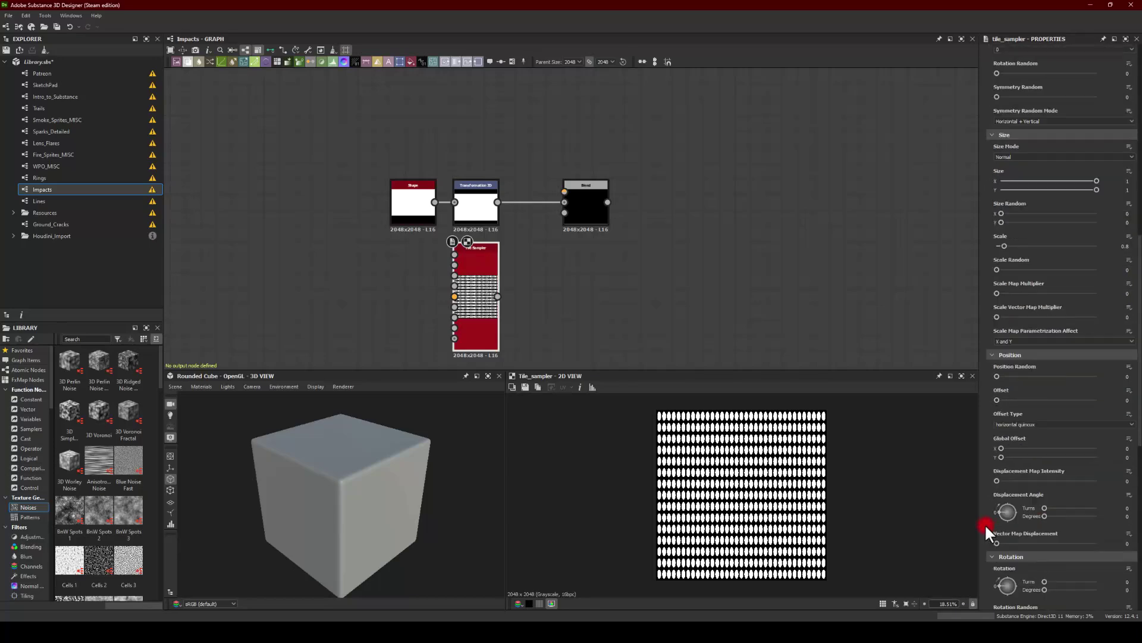
left_click_drag(1010, 376, 1132, 393)
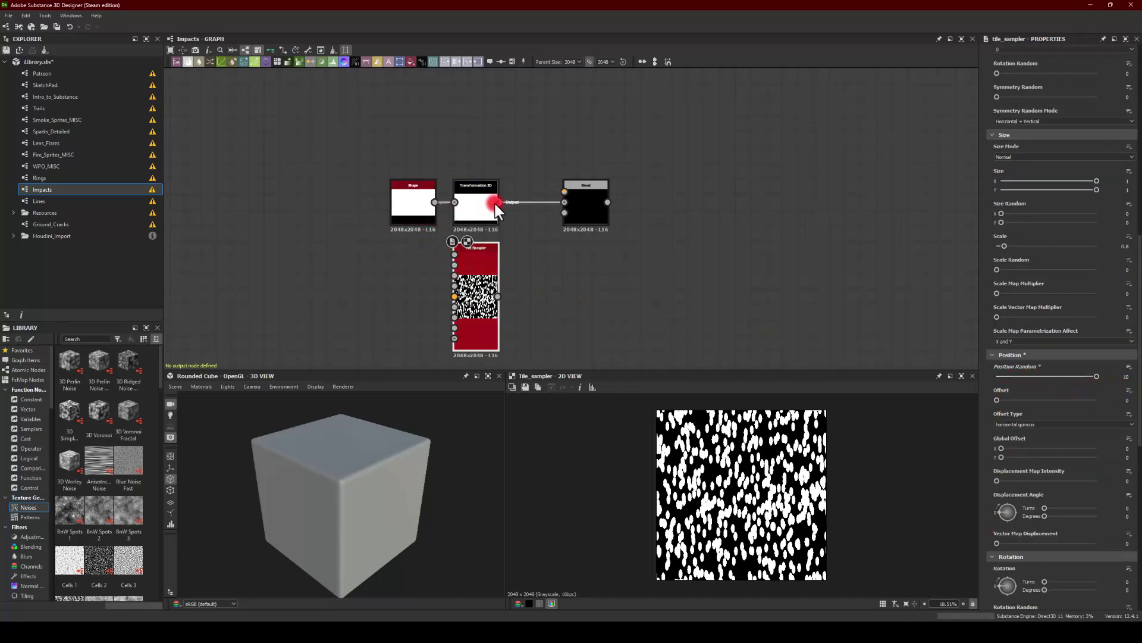
Step: Use the Transformation 2D output as the Tile Sampler's Mask Map Input, with Mask Map Threshold at 1 and Mask Map Invert set to True
left_click_drag(497, 203, 454, 313)
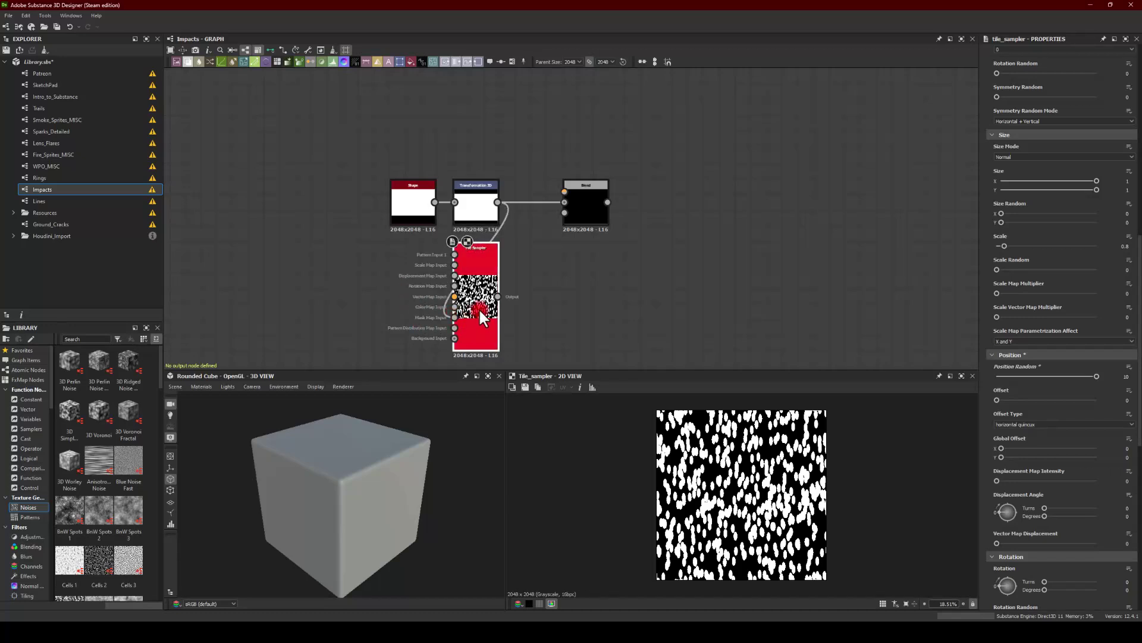
left_click(688, 361)
scroll(996, 444, "down", 5)
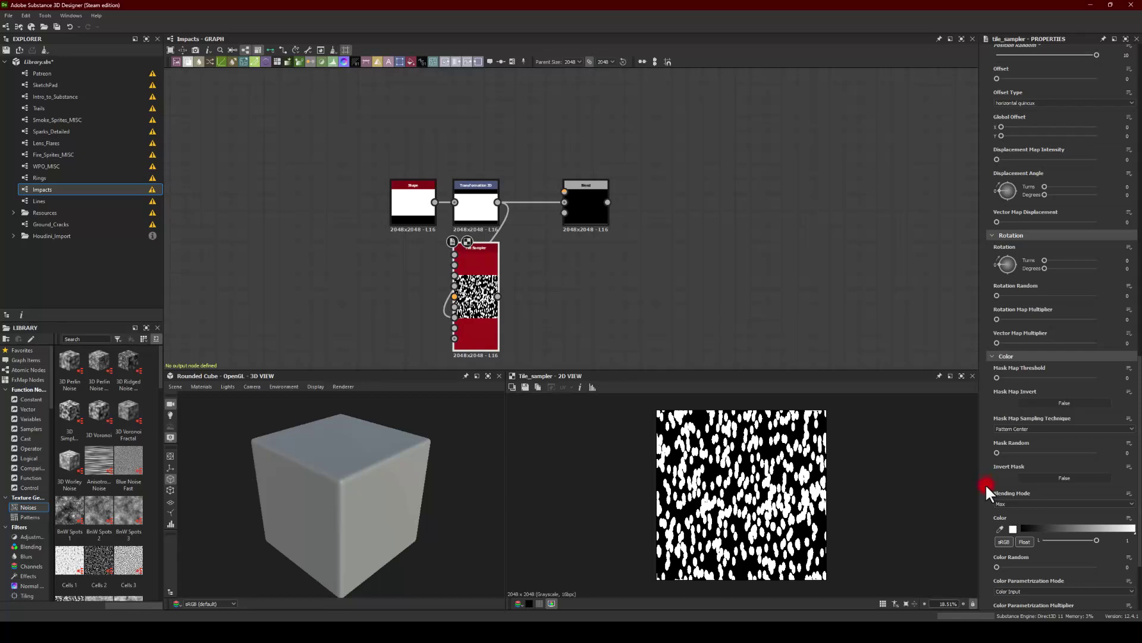
left_click_drag(994, 376, 1041, 379)
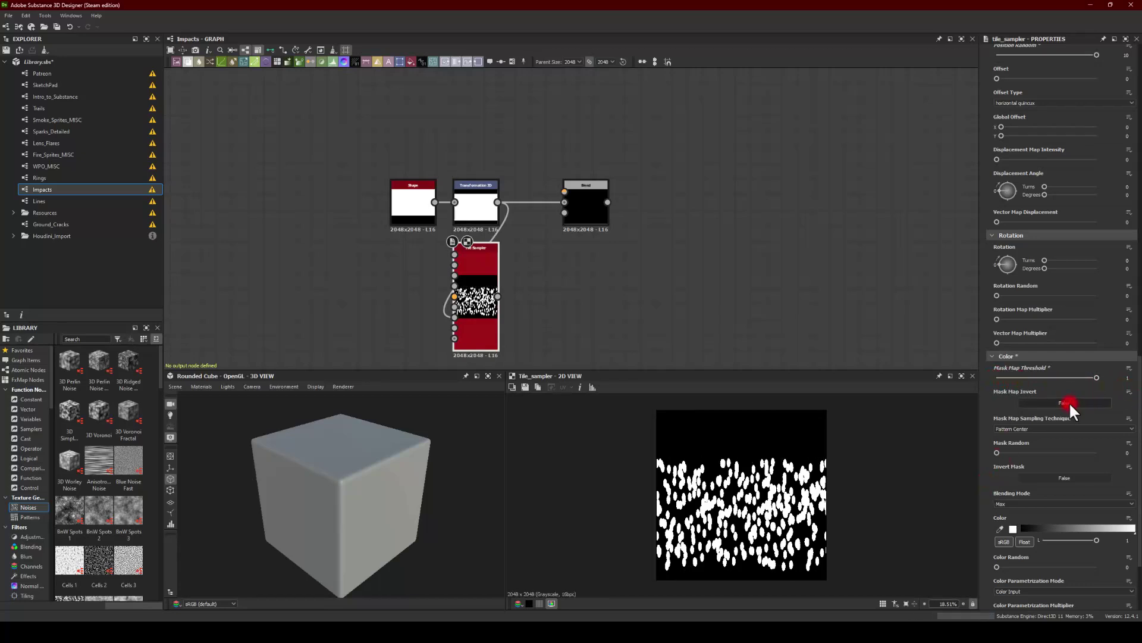
left_click(1063, 401)
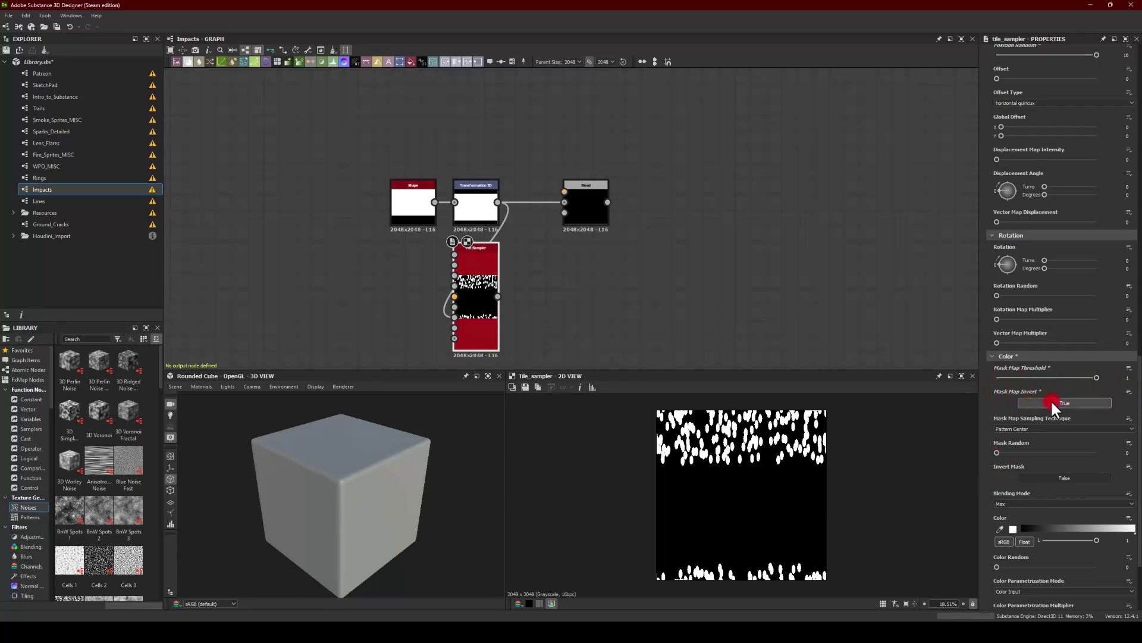
Step: Set the Tile Sampler's Scale to about 7.91 and its Size Random Y to about 0.47
scroll(1030, 354, "up", 5)
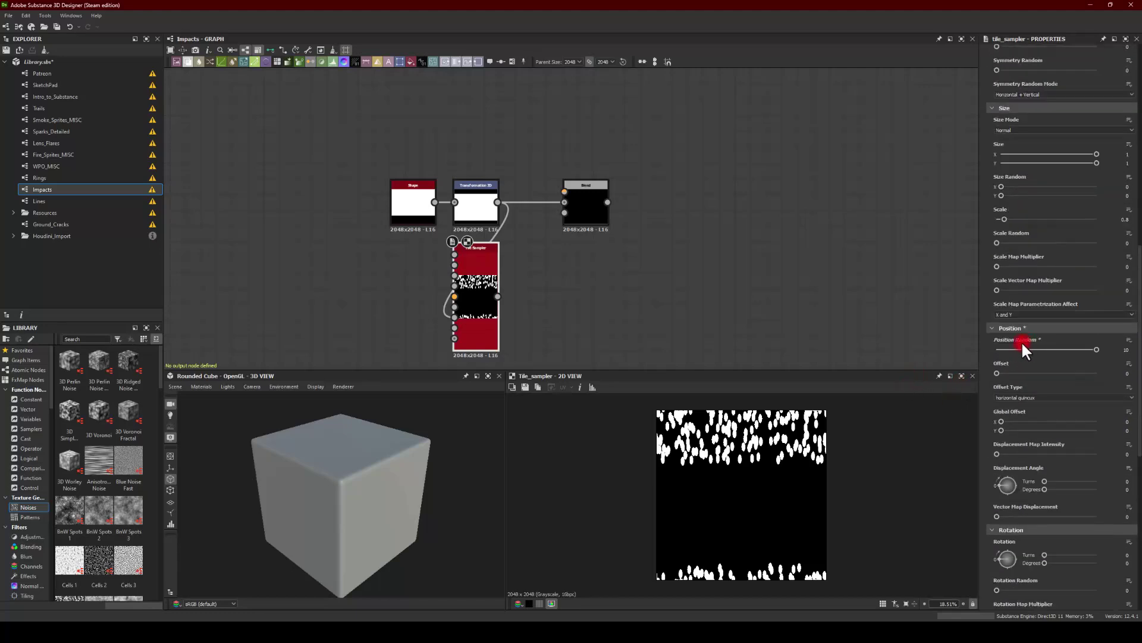
scroll(1011, 297, "up", 1)
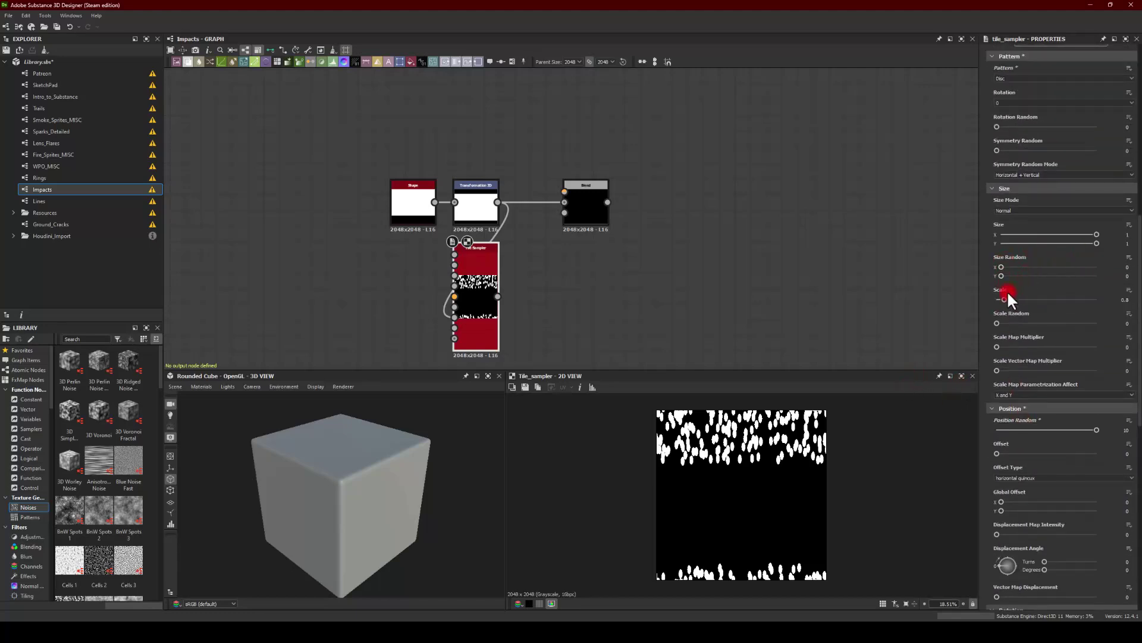
left_click_drag(1006, 298, 1076, 300)
left_click(778, 324)
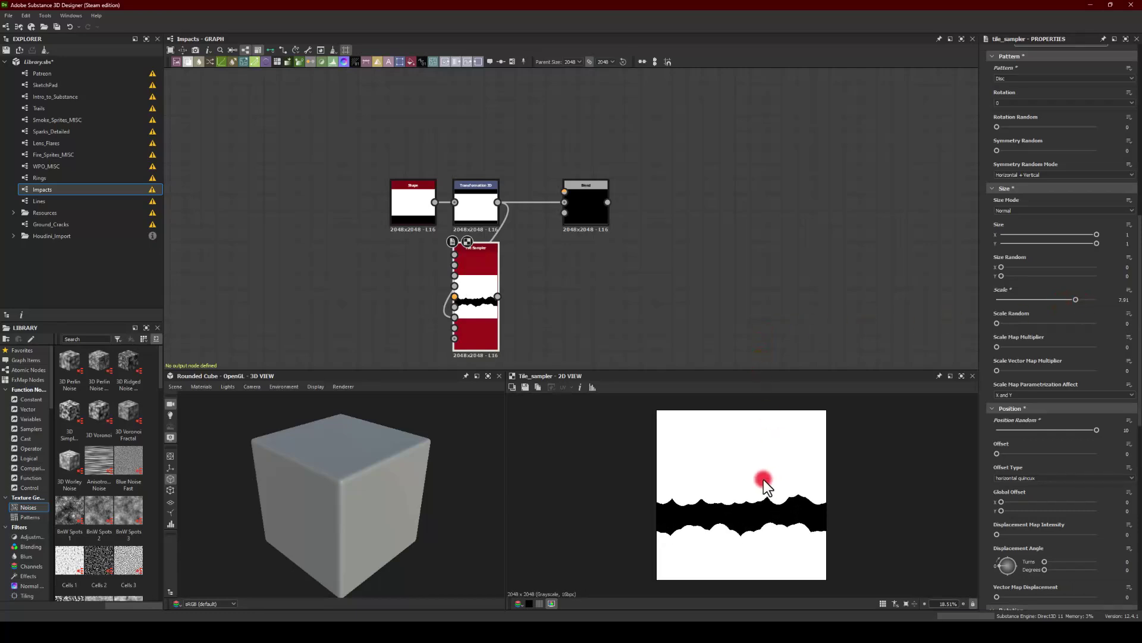
scroll(764, 480, "up", 1)
middle_click_drag(561, 266, 552, 244)
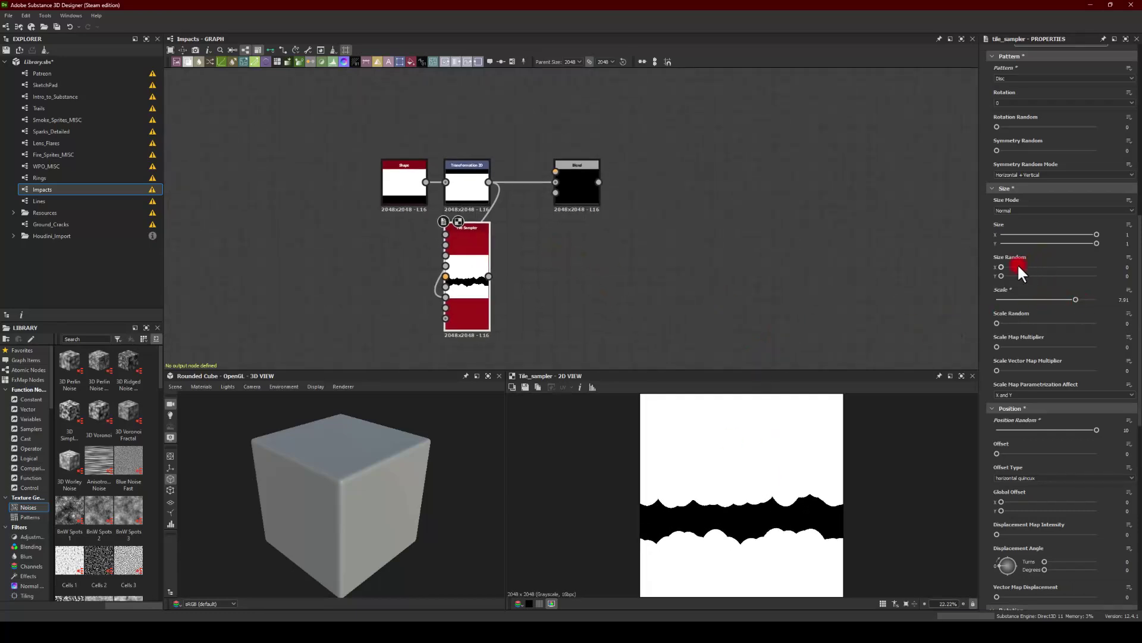
left_click_drag(1003, 275, 1049, 277)
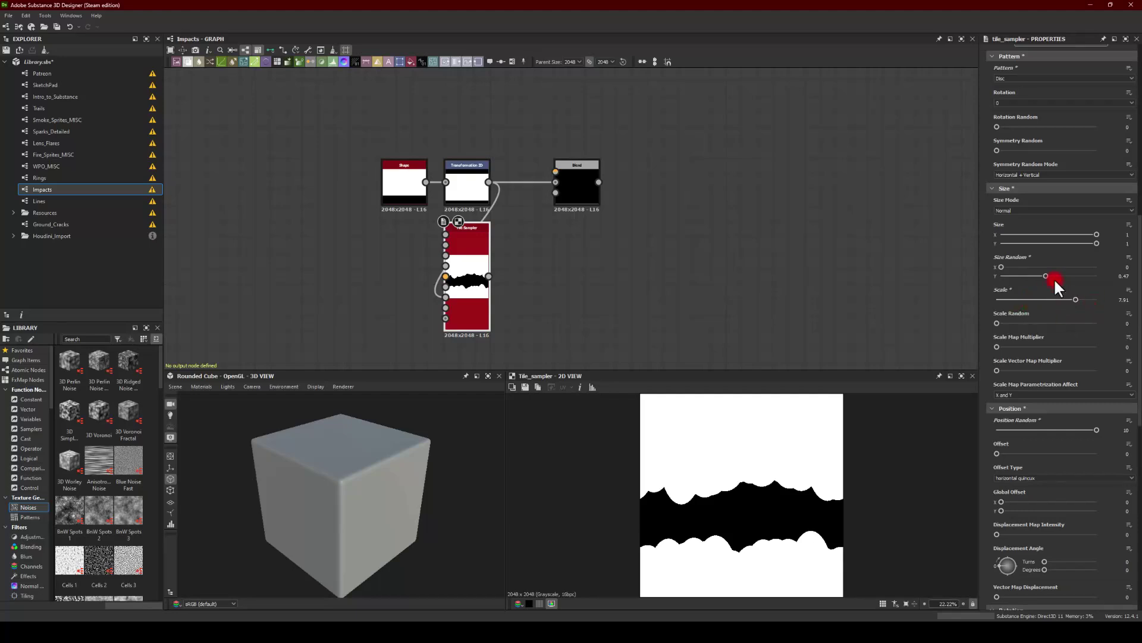
Step: Set the Tile Sampler's Size Y to 1.2 and raise Scale Random to about 0.89
left_click(1095, 244)
left_click_drag(1094, 244, 1122, 249)
left_click(1128, 244)
key("Return")
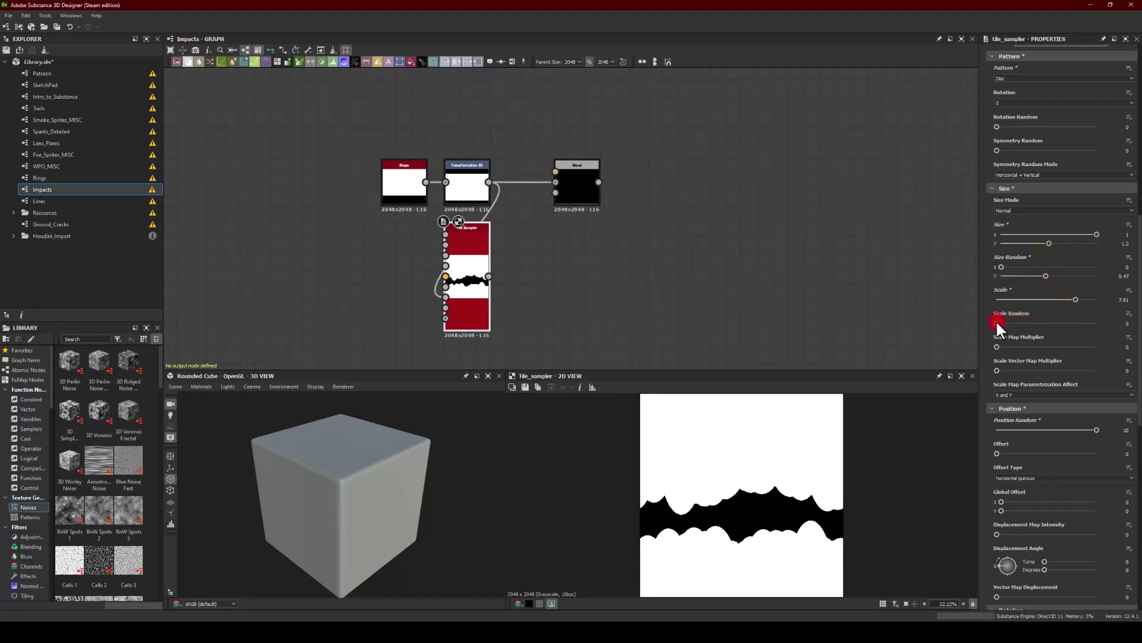
left_click_drag(996, 320, 1087, 315)
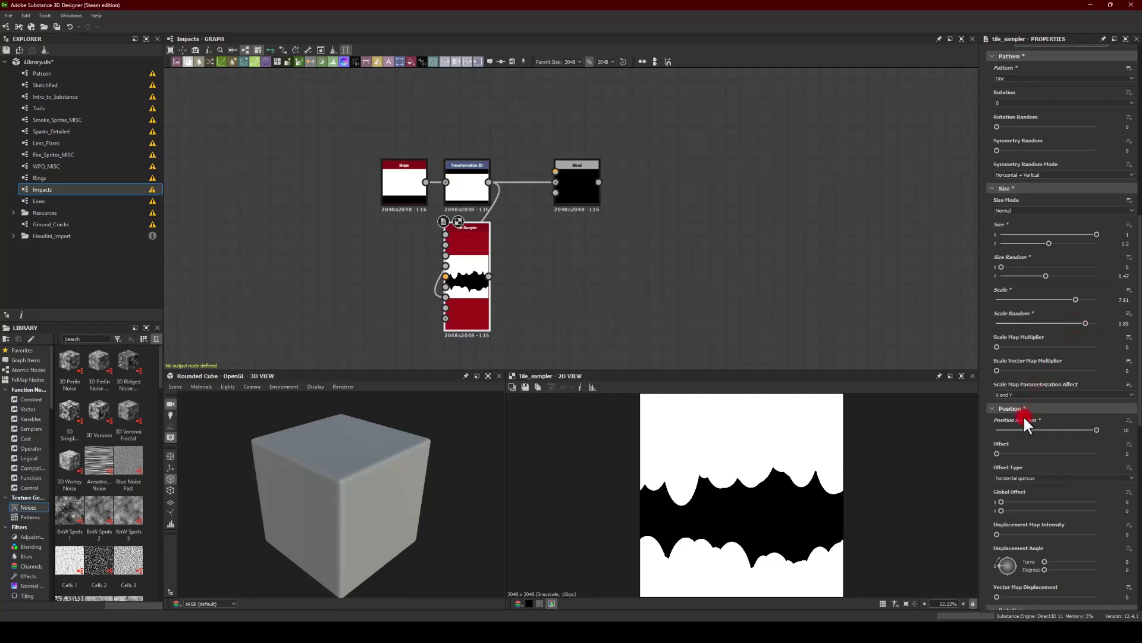
Step: Lower the Tile Sampler's Position Random to about 5 and its Size X to about 0.57
scroll(1037, 405, "down", 3)
scroll(1024, 385, "up", 3)
left_click_drag(1087, 430, 1047, 429)
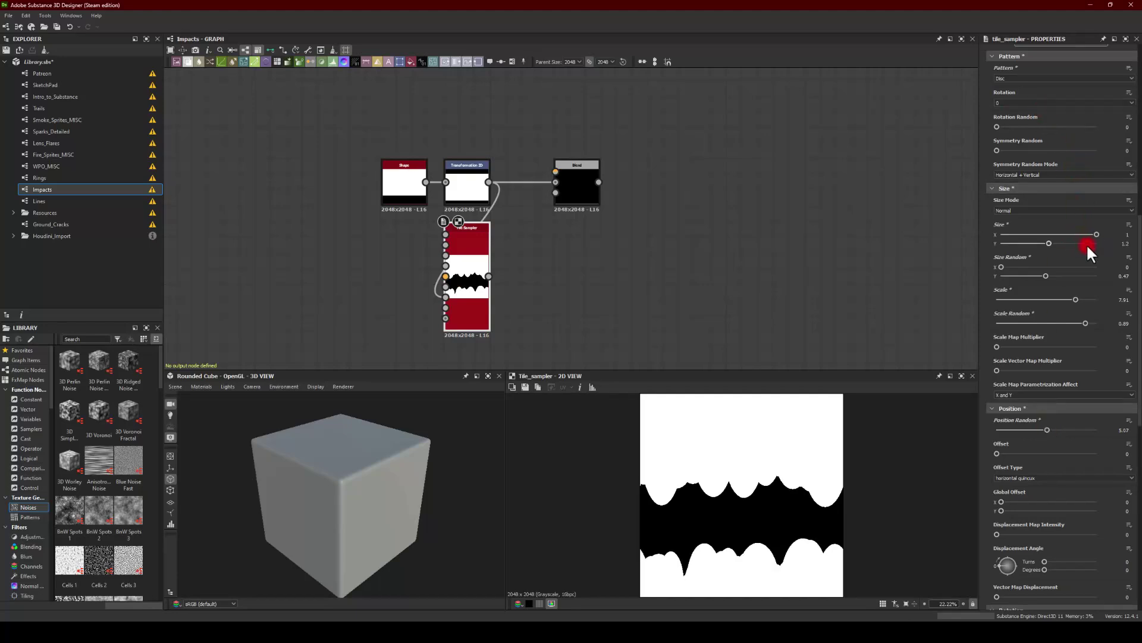
left_click_drag(1095, 234, 1055, 237)
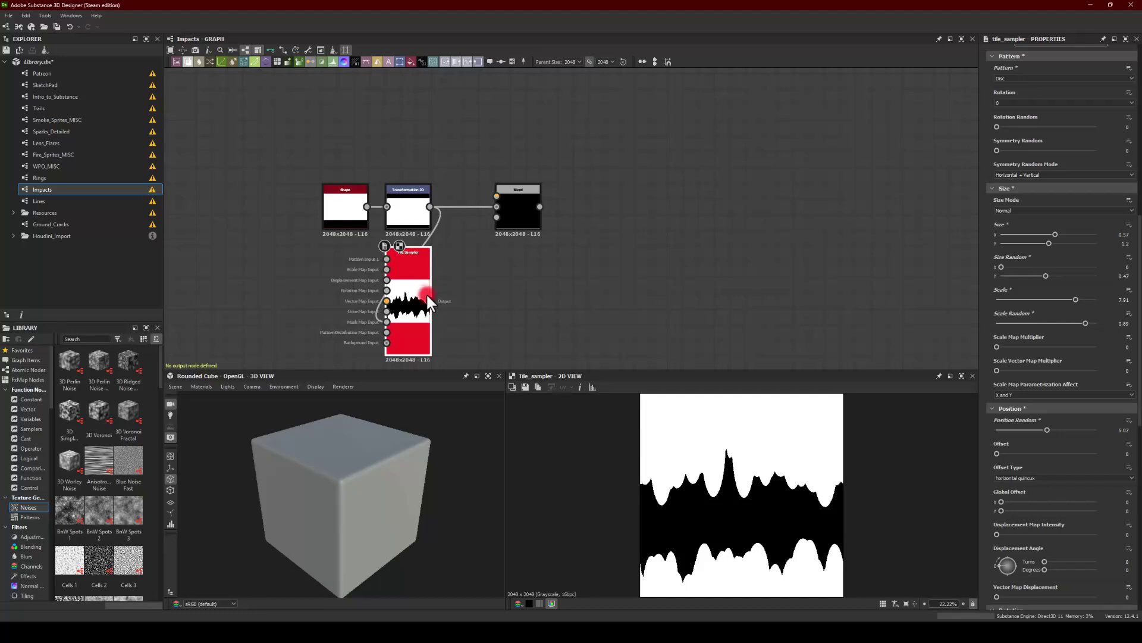
Step: Connect the Tile Sampler output to the Blend node's foreground input and set its Blending Mode to Subtract
left_click_drag(430, 301, 497, 207)
left_click(509, 201)
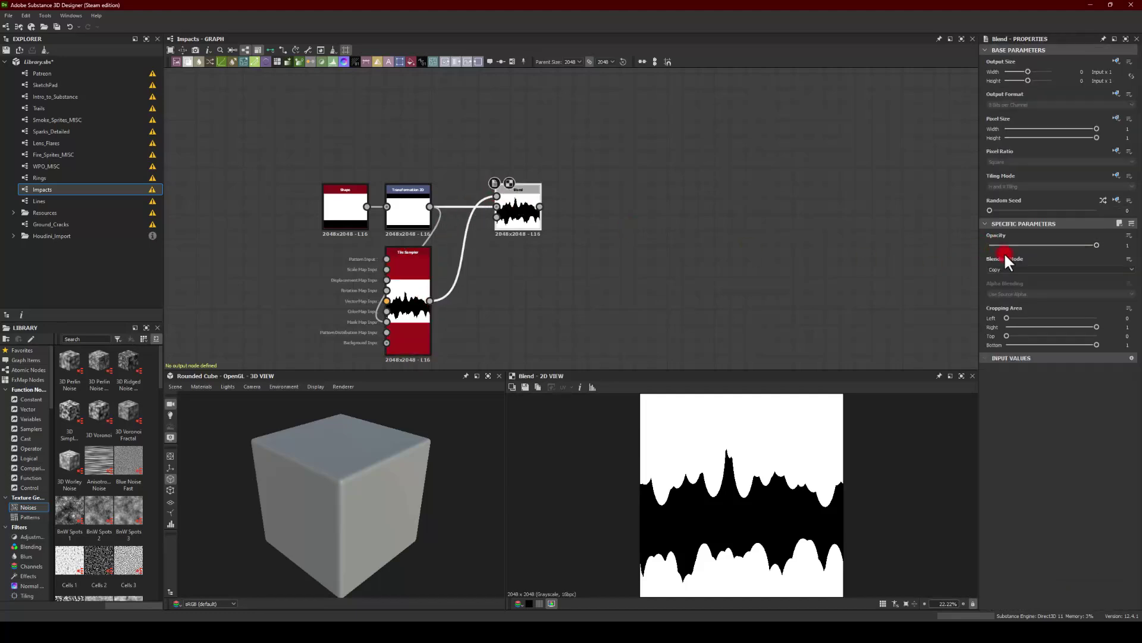
left_click(1002, 269)
left_click(996, 288)
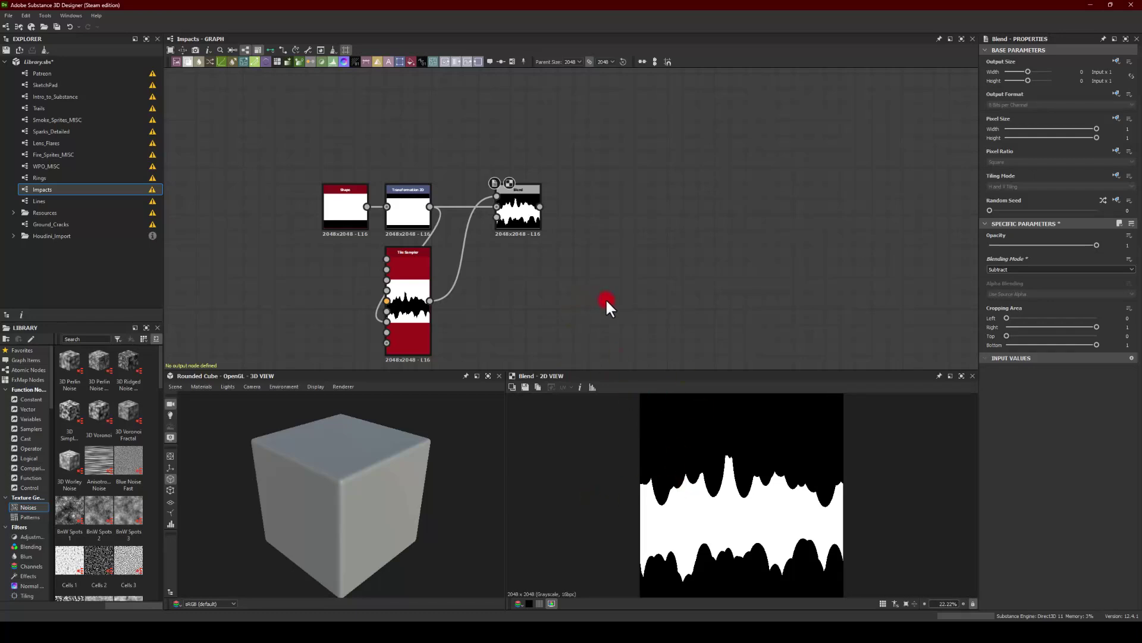
Step: Shift the Subtract Blend node slightly away from its inputs and add a second Blend node fed by its output
middle_click_drag(607, 306, 485, 285)
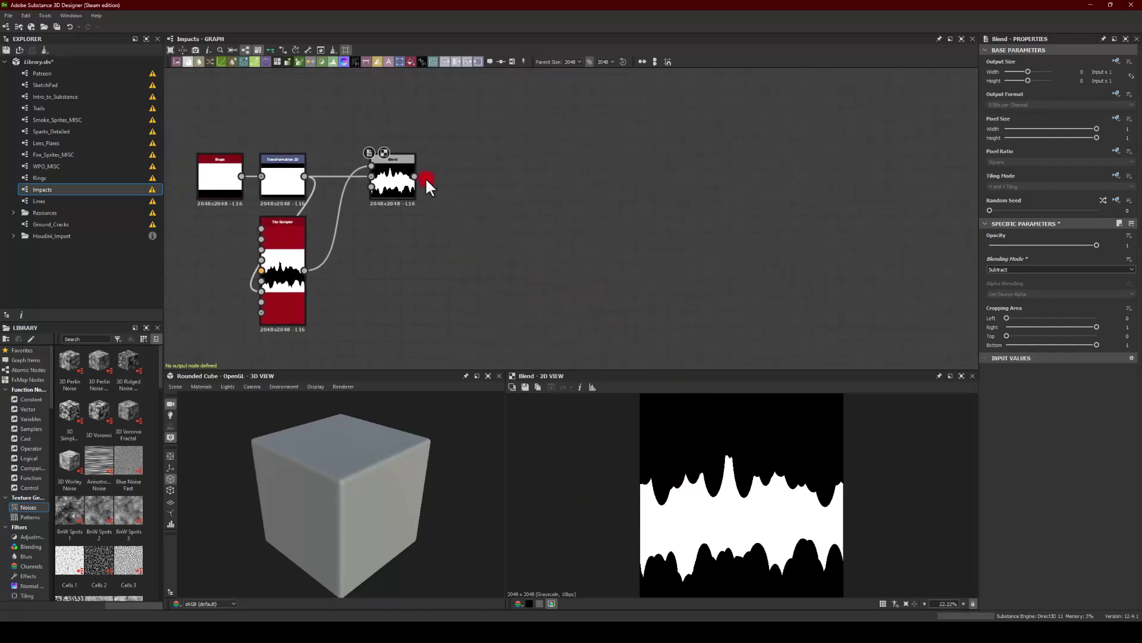
middle_click_drag(513, 157, 525, 181)
left_click_drag(401, 197, 417, 196)
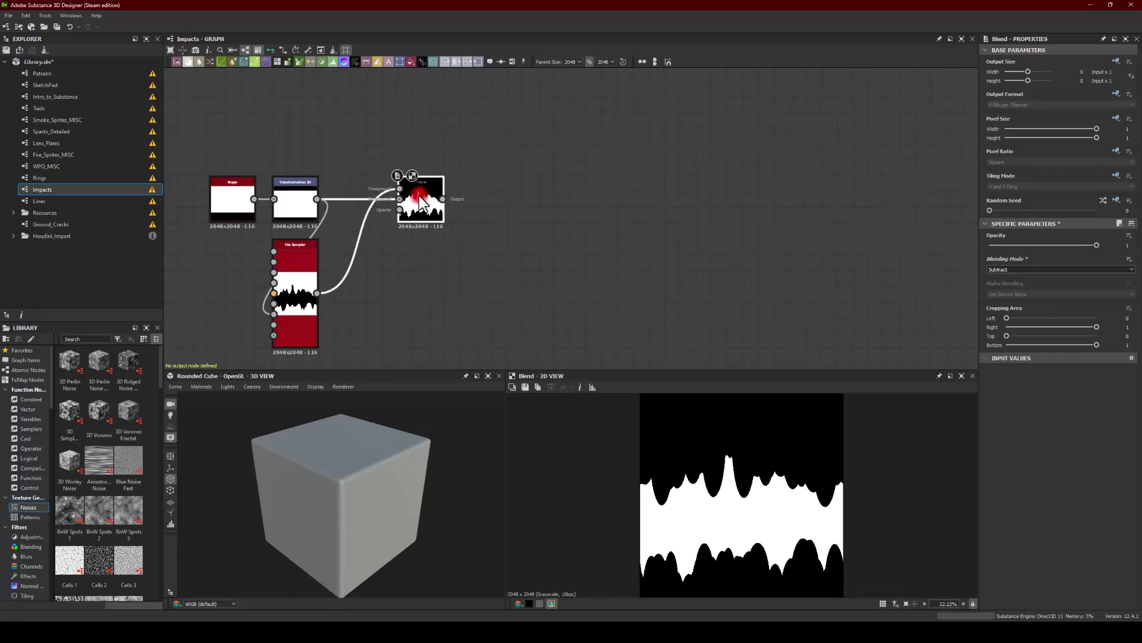
middle_click_drag(555, 219, 455, 219)
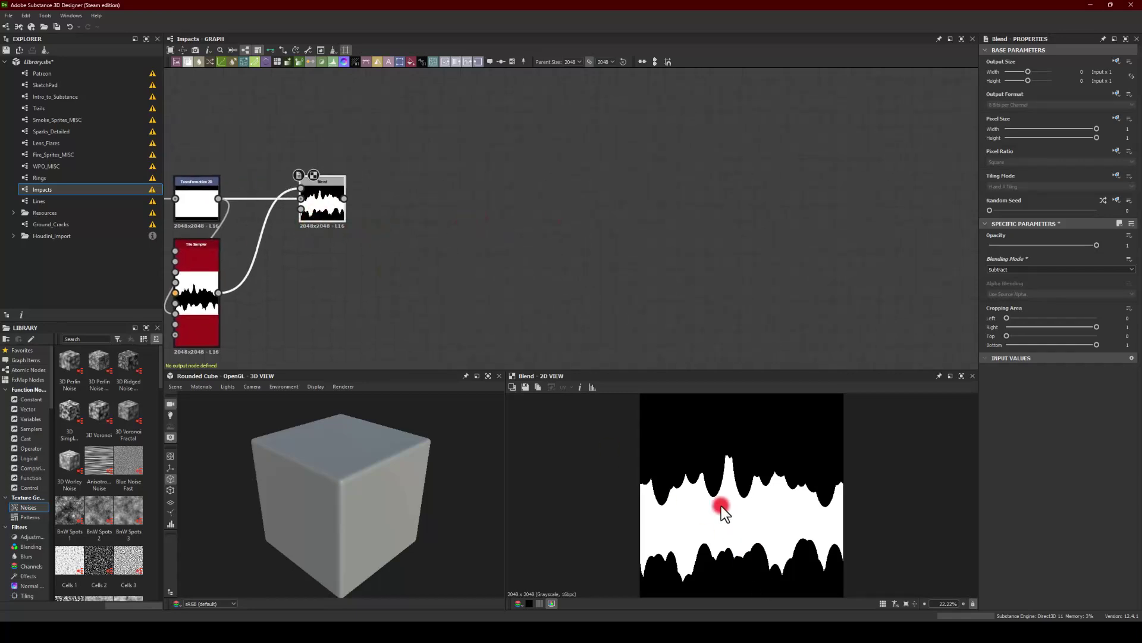
left_click_drag(345, 197, 438, 243)
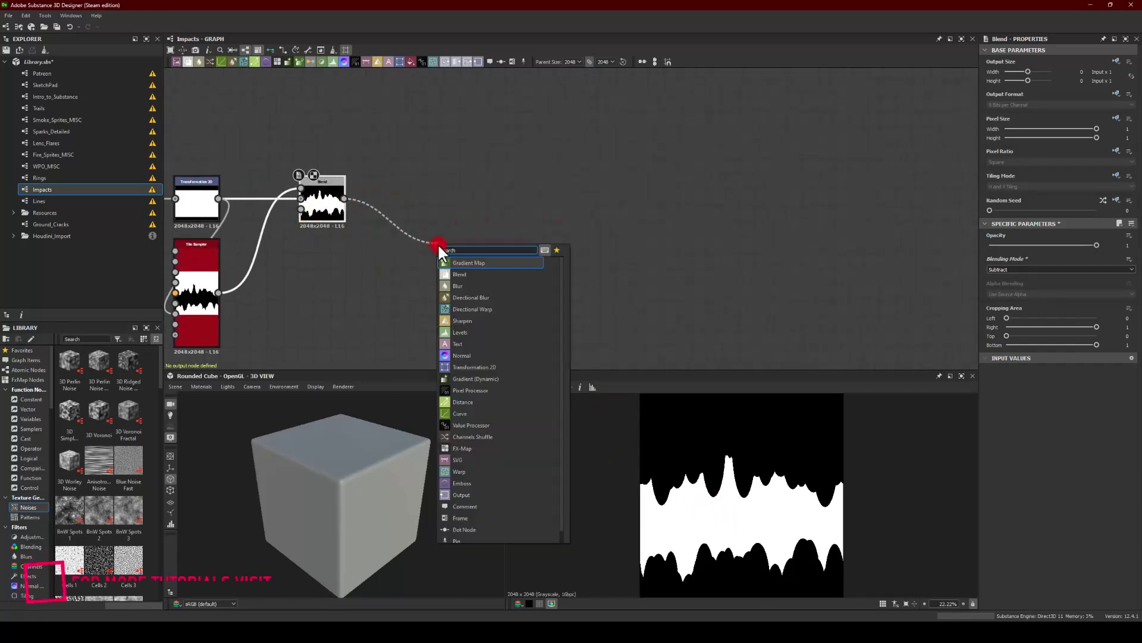
type("ble")
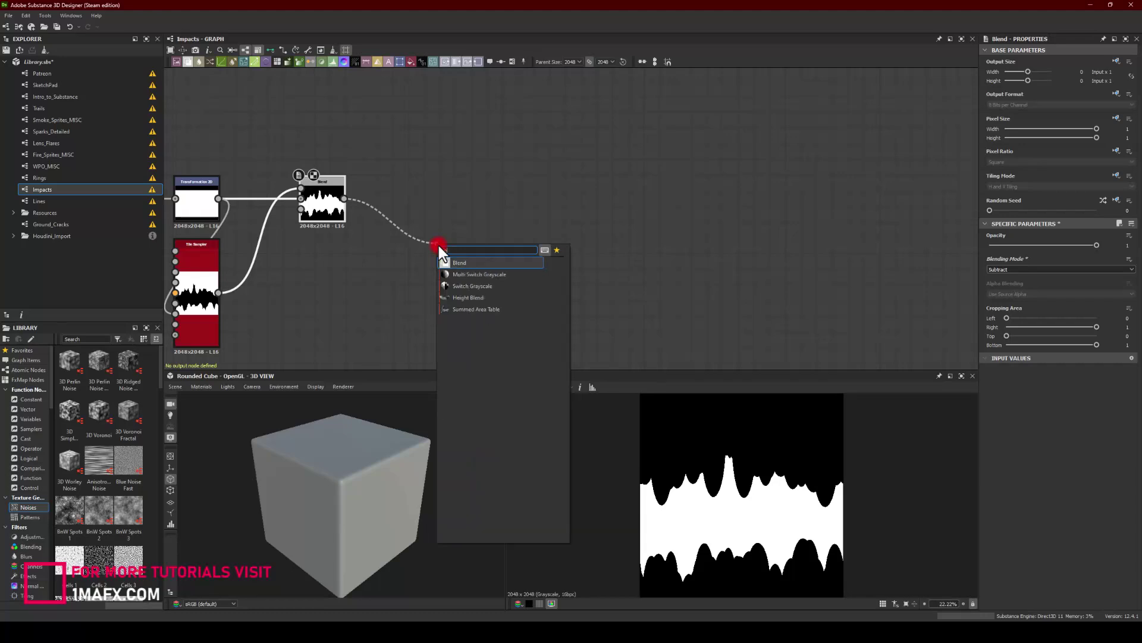
left_click(459, 262)
Step: Add a Gradient Linear 1 node below the Blend nodes and feed its output into a new Histogram Scan node
key("space")
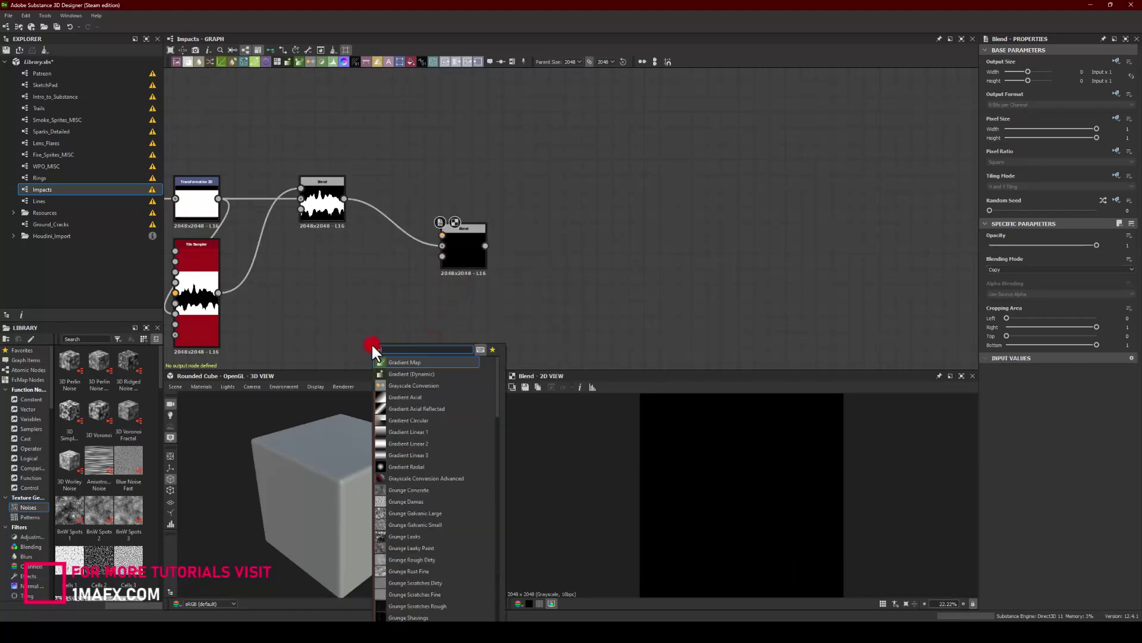
type("grad")
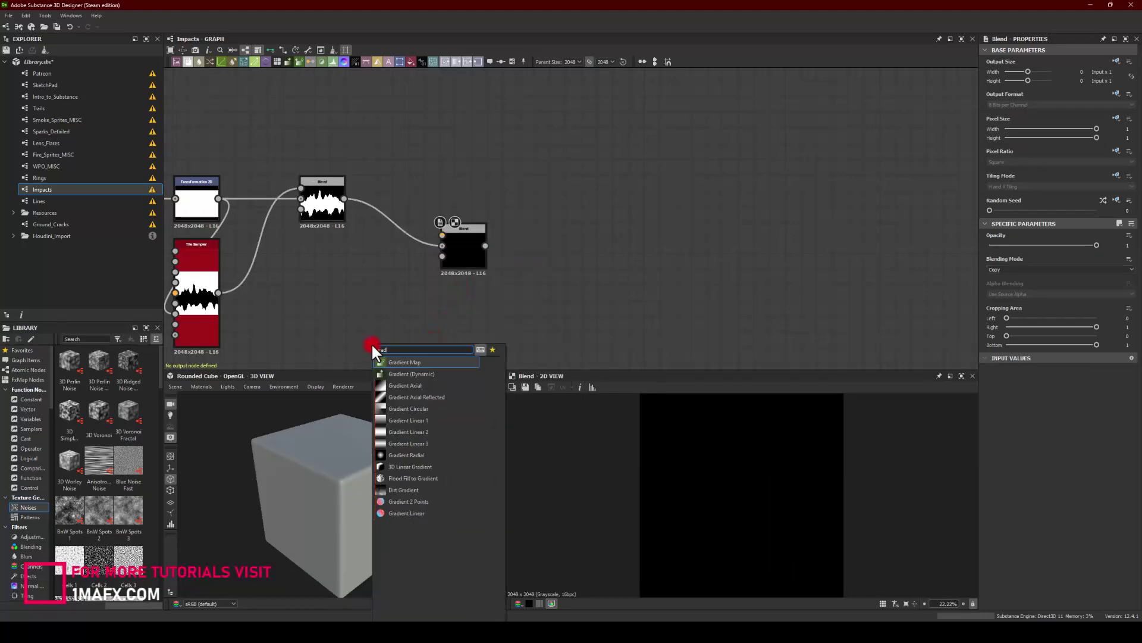
left_click(391, 418)
left_click_drag(368, 343, 398, 331)
type("scan")
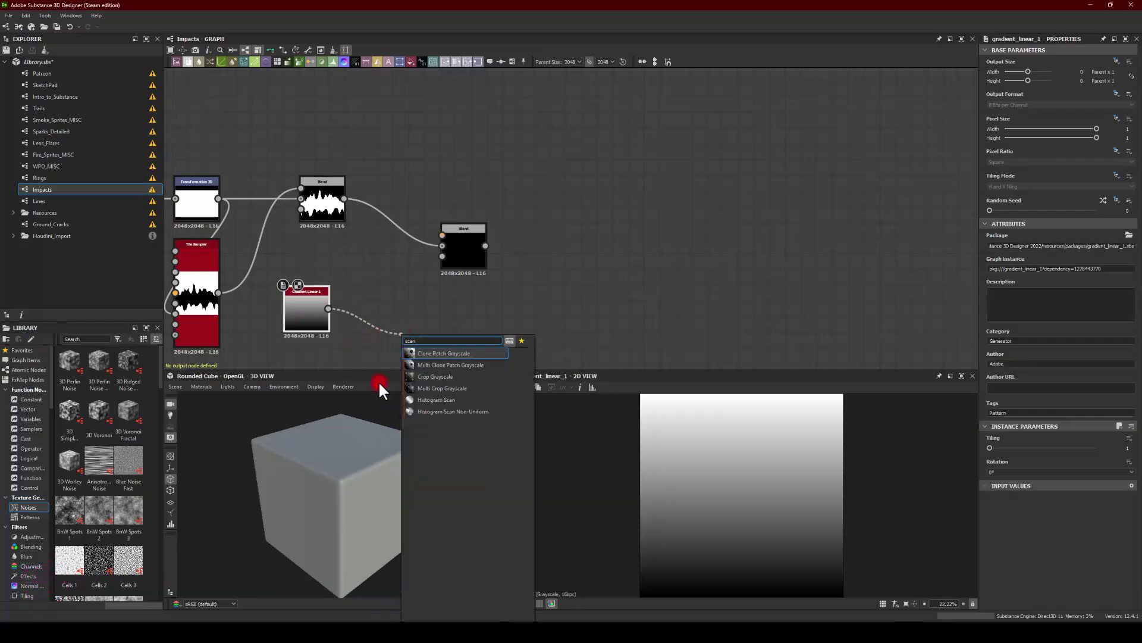
left_click(436, 399)
Step: Connect the Histogram Scan output to the second Blend node's foreground input and set its Blending Mode to Multiply
left_click_drag(423, 331, 441, 236)
left_click(444, 230)
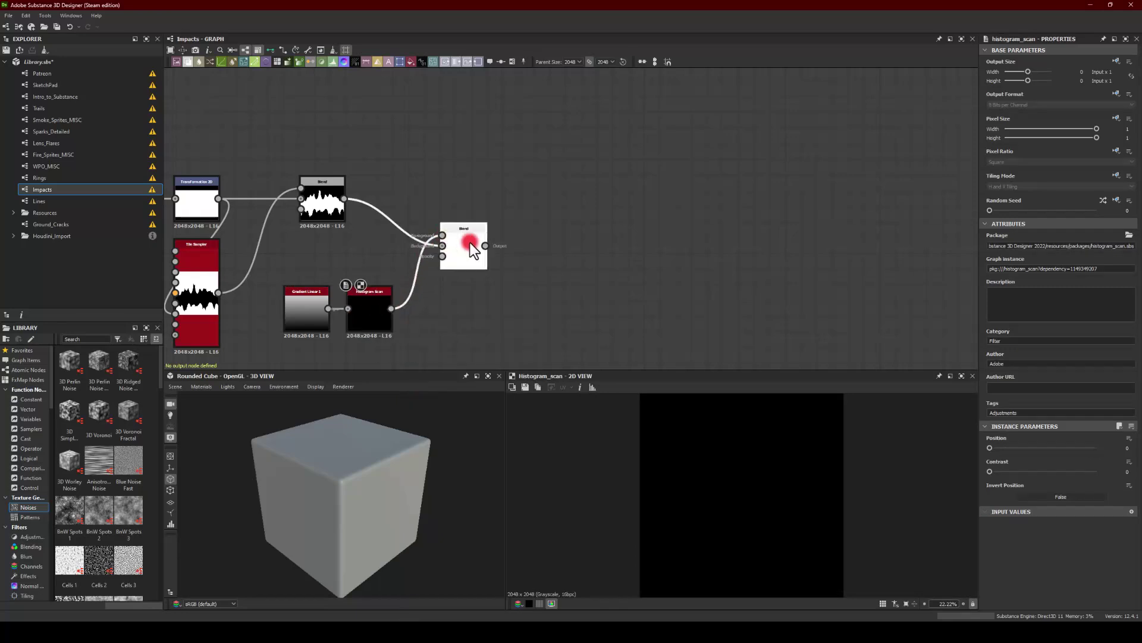
left_click(990, 269)
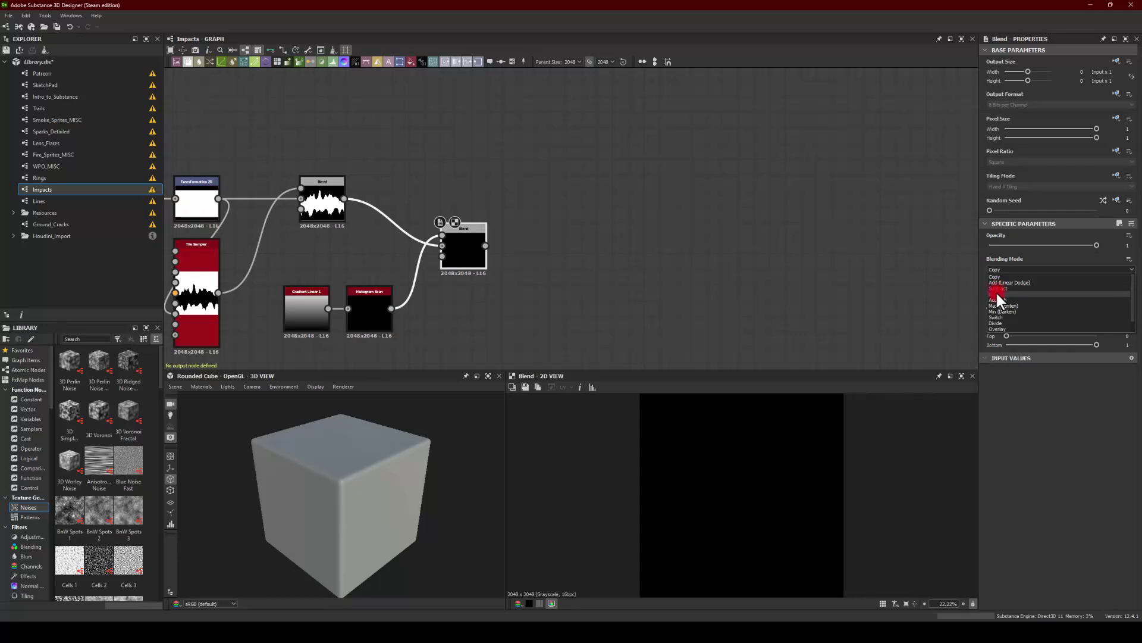
left_click(997, 293)
Step: Set the Histogram Scan's Position to about 0.54 and Contrast to about 0.58, checking the fade in the Blend preview
left_click(365, 308)
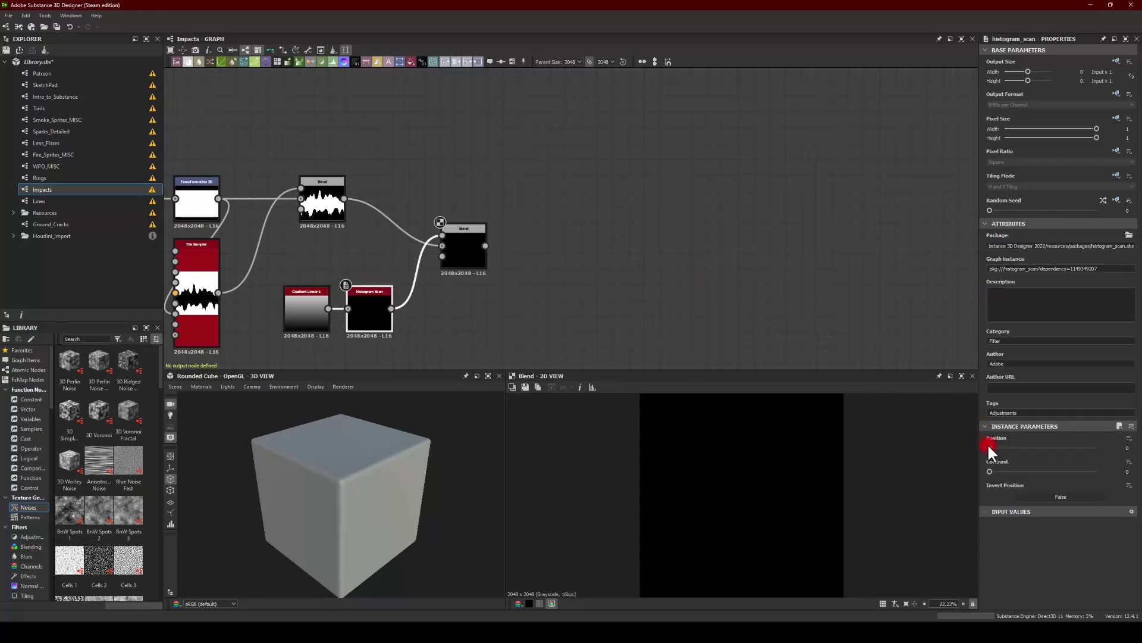
left_click_drag(989, 447, 1063, 451)
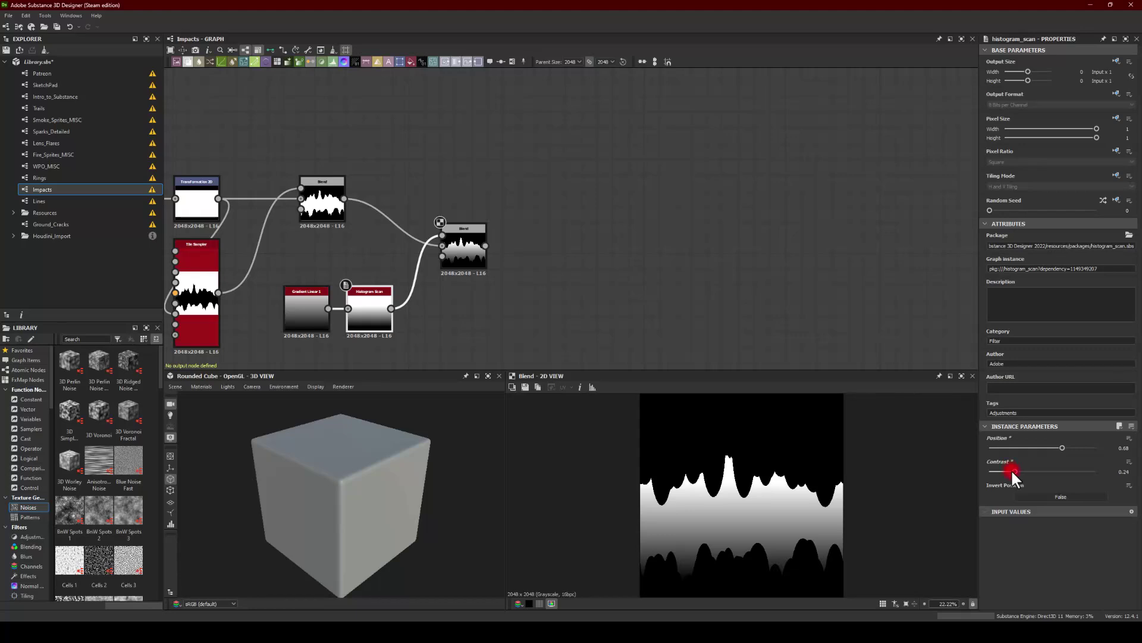
left_click_drag(1012, 470, 1045, 445)
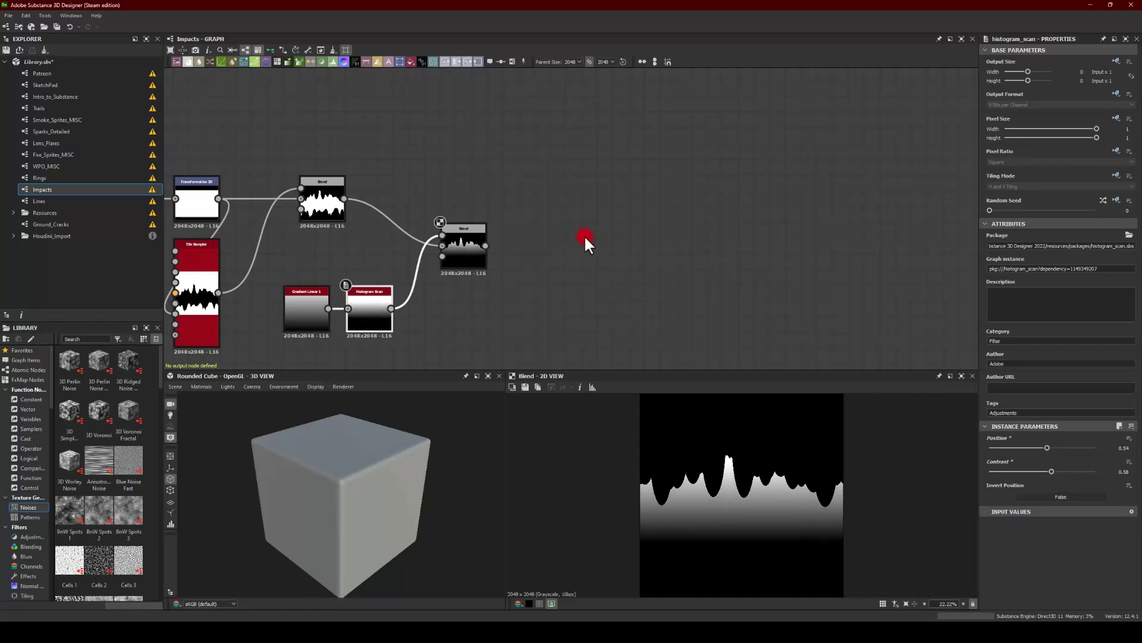
Step: Add a Transformation 2D node fed by the second Blend output and rotate the image by 180 degrees
middle_click_drag(584, 241, 409, 186)
left_click(563, 232)
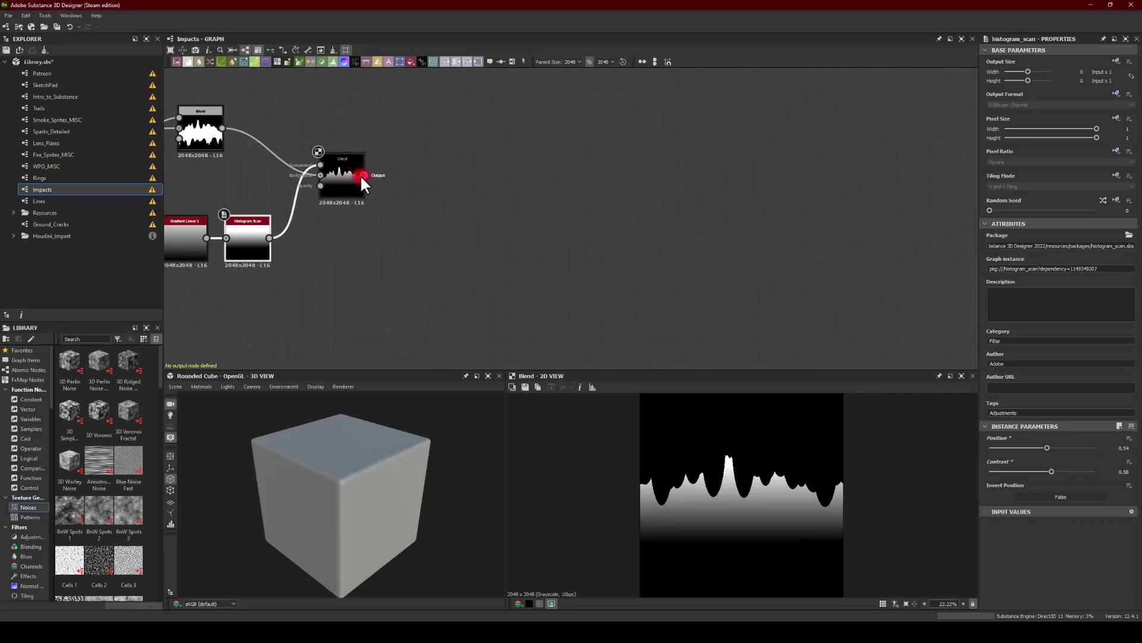
left_click_drag(363, 175, 400, 182)
type("trans")
key("Return")
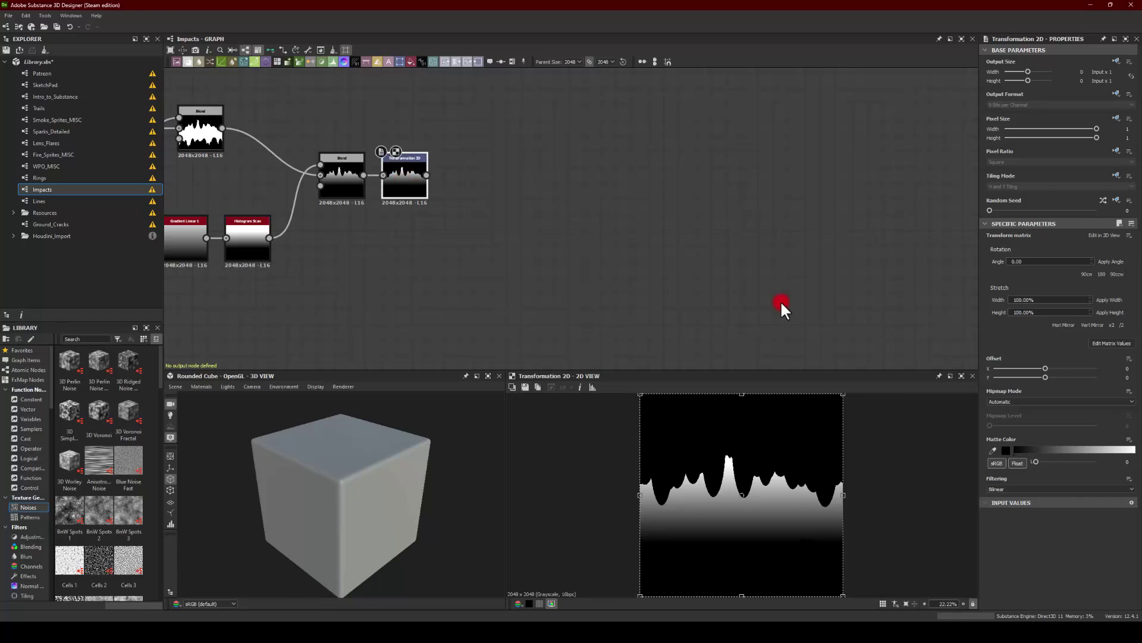
left_click(1102, 274)
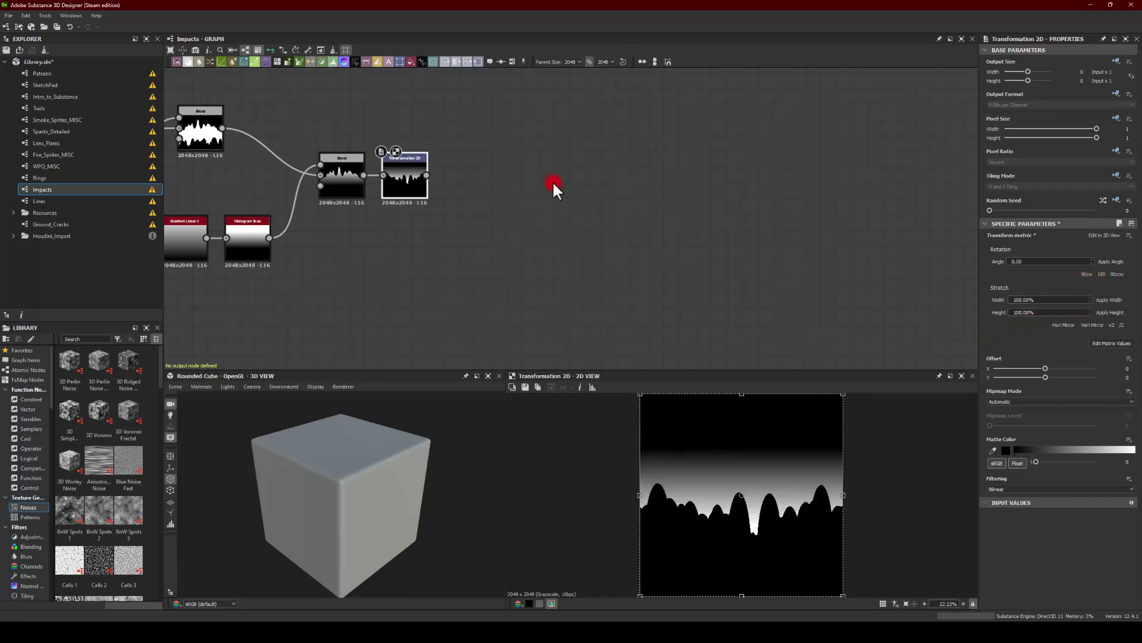
Step: Add a Slope Blur Grayscale node fed by the output of the rotated Transformation 2D node
middle_click_drag(554, 185, 493, 177)
left_click(341, 159)
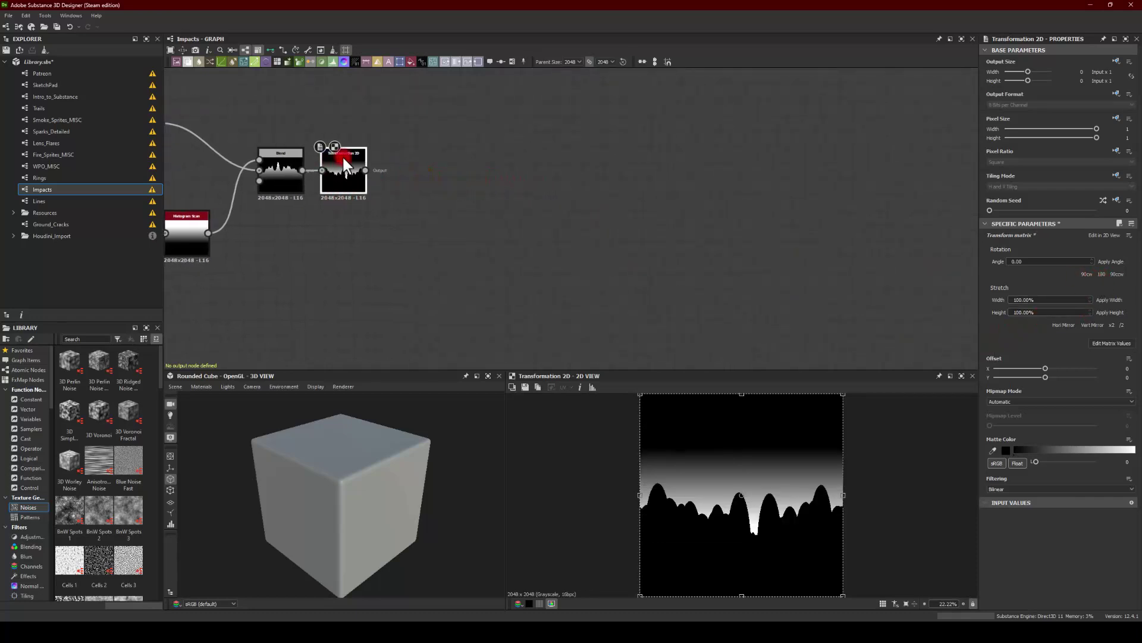
left_click_drag(454, 176, 454, 177)
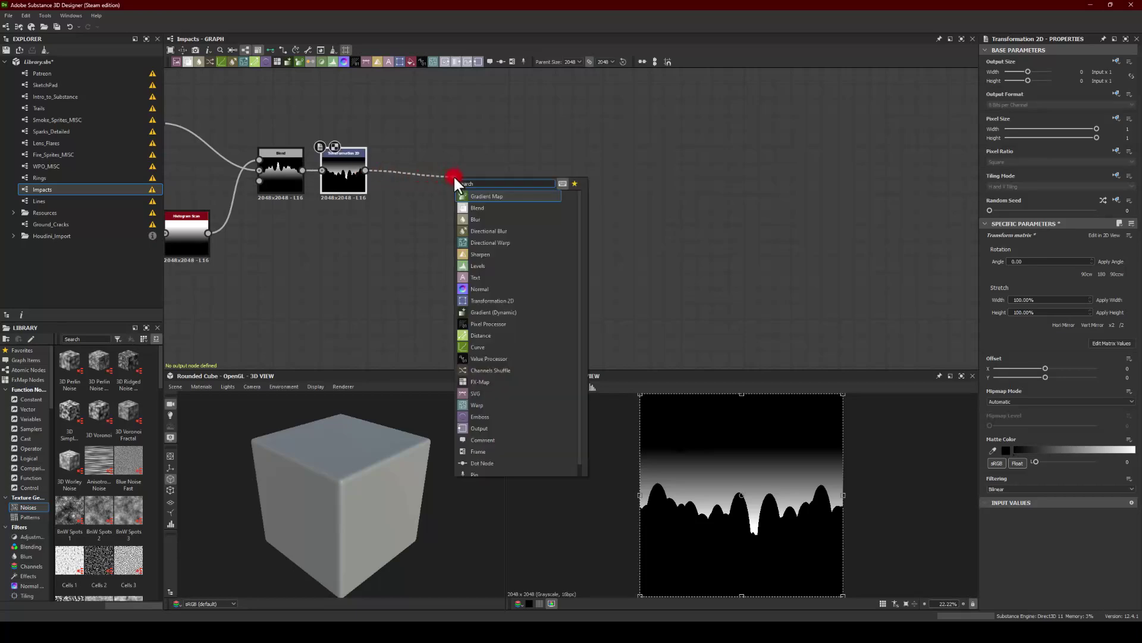
type("slope")
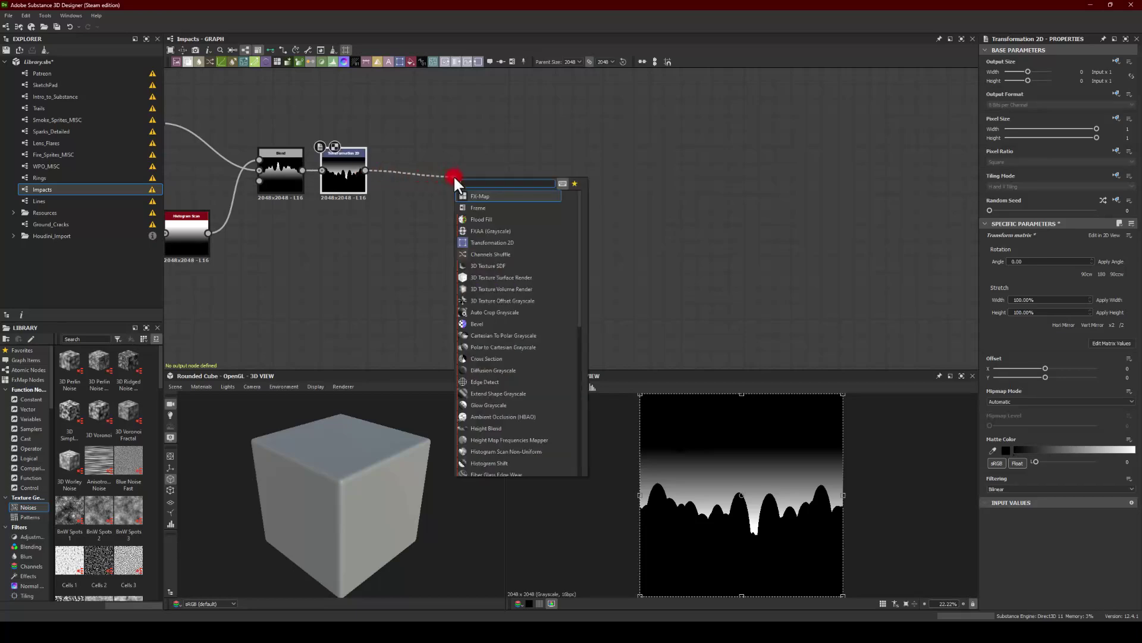
key("Return")
Step: Add another Gradient Linear 1 node and connect its output to the Slope Blur Grayscale's slope input
left_click(398, 240)
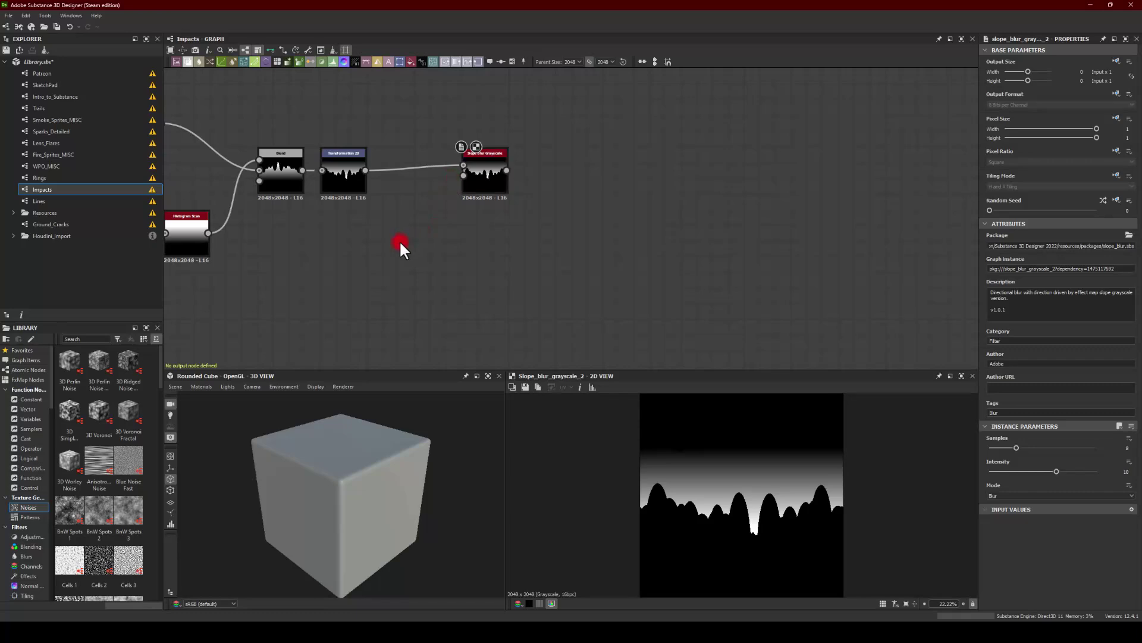
key("space")
type("grad")
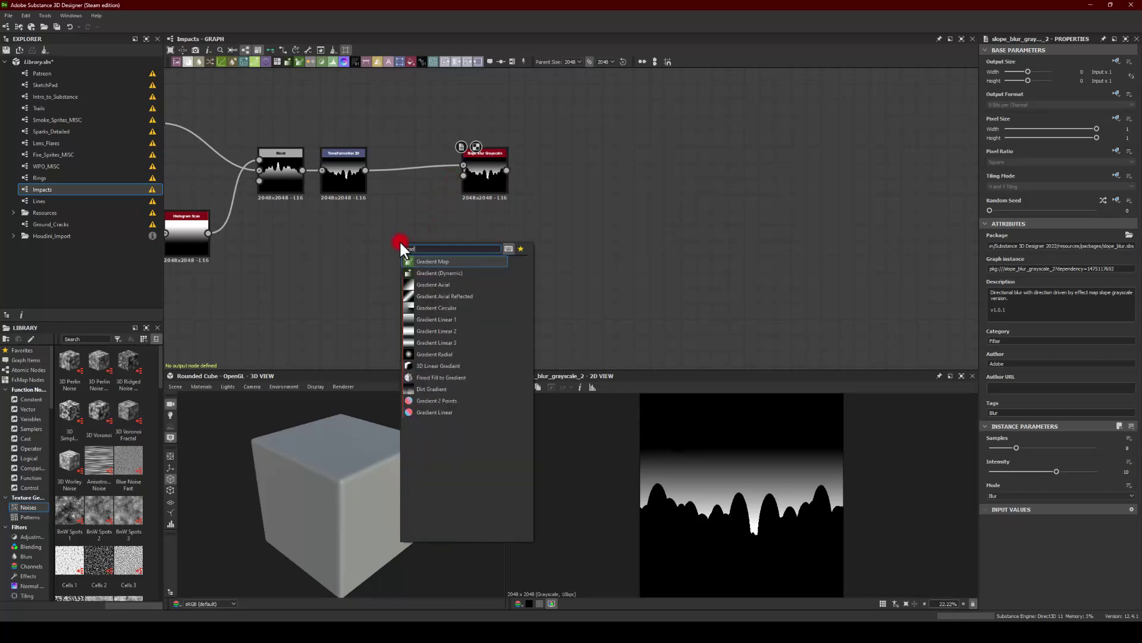
left_click(425, 322)
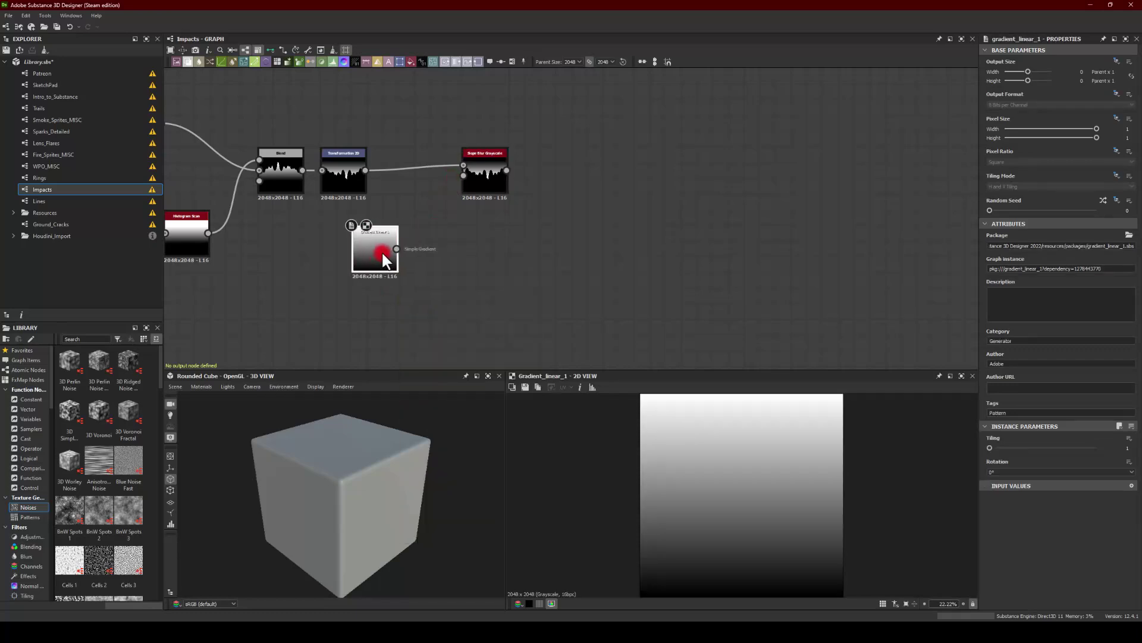
left_click_drag(430, 200, 459, 188)
double_click(458, 188)
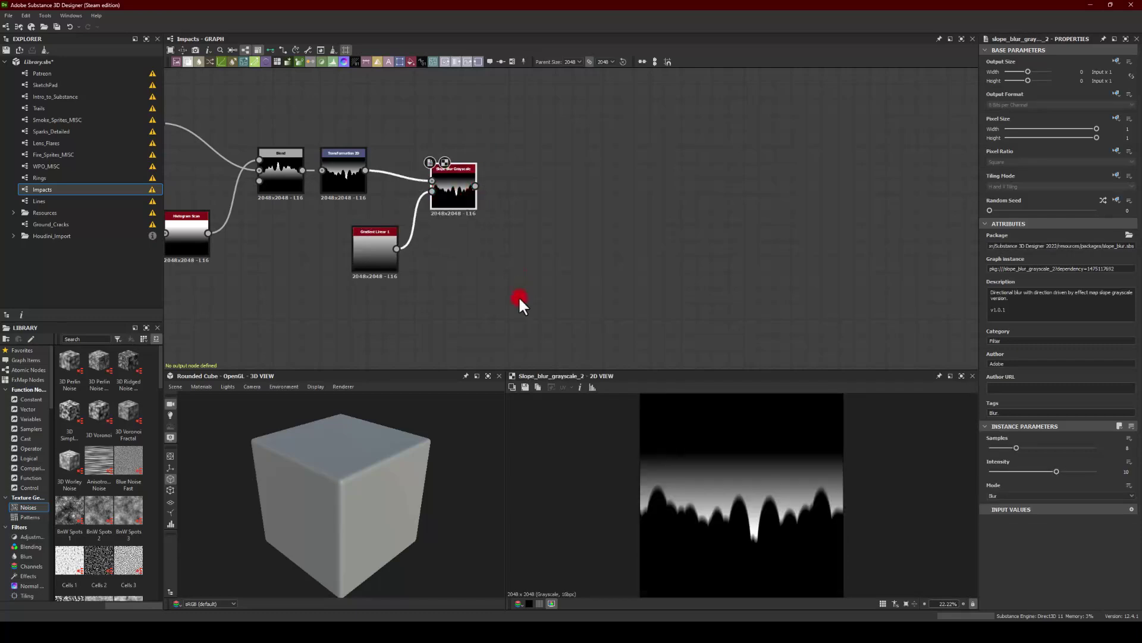
Step: Set the Slope Blur Grayscale's Samples to 32 and adjust its Intensity to about 42 while checking the streaks
left_click_drag(1016, 447, 1131, 484)
double_click(1114, 472)
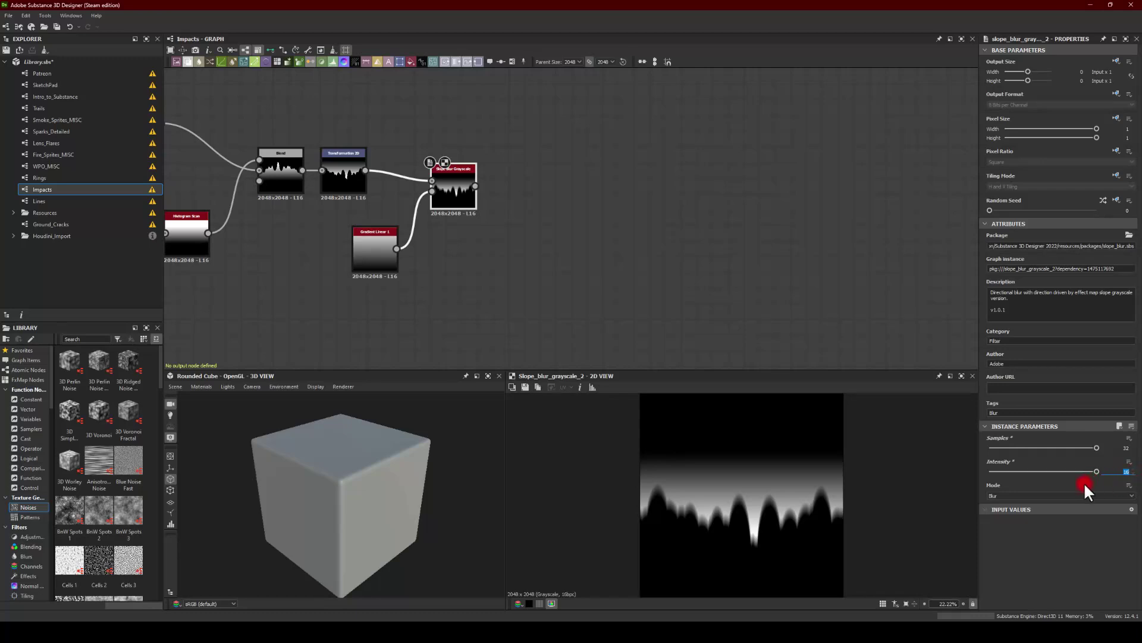
type("30")
key("Return")
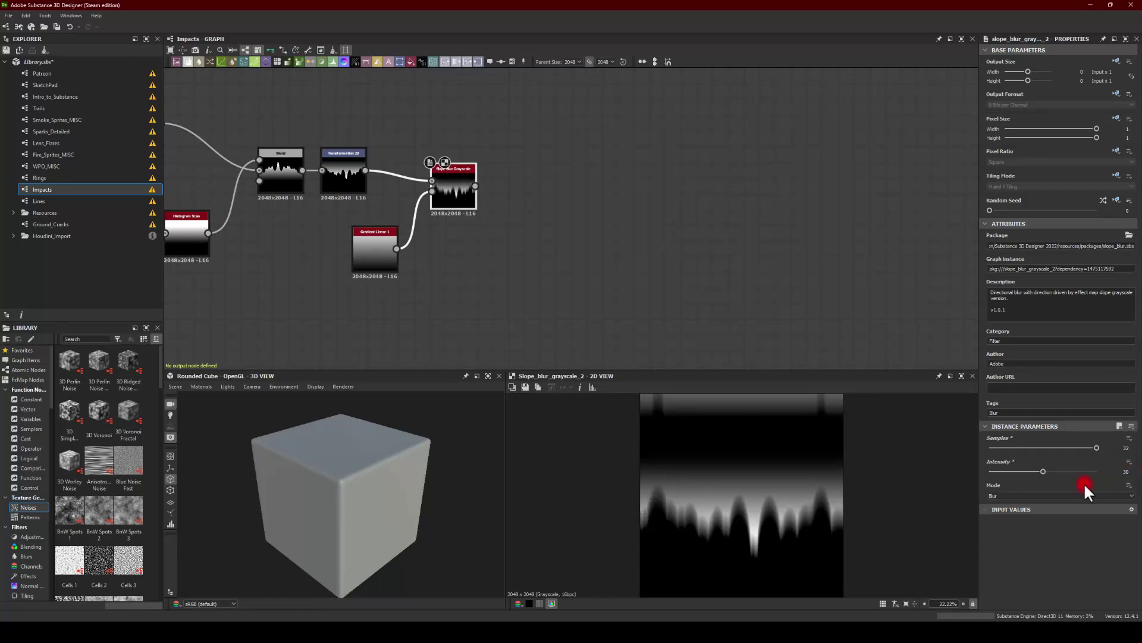
left_click_drag(1046, 471, 1131, 488)
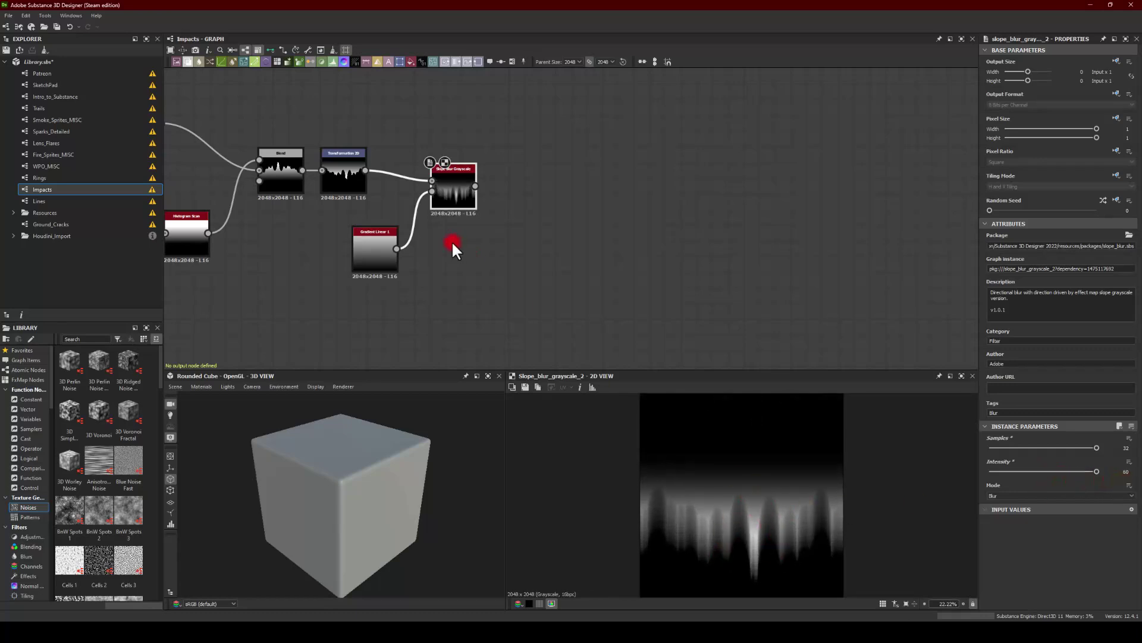
left_click_drag(1010, 473, 1066, 476)
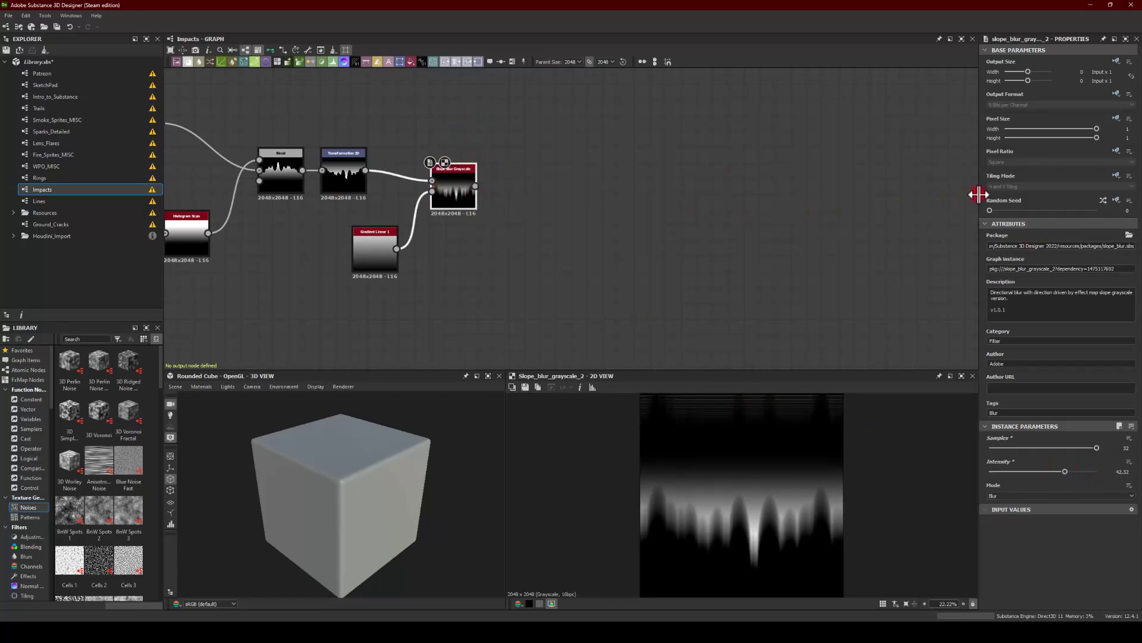
Step: Override the Slope Blur Grayscale's Tiling Mode as Absolute with No Tiling, and raise its Intensity to 60
left_click(1116, 176)
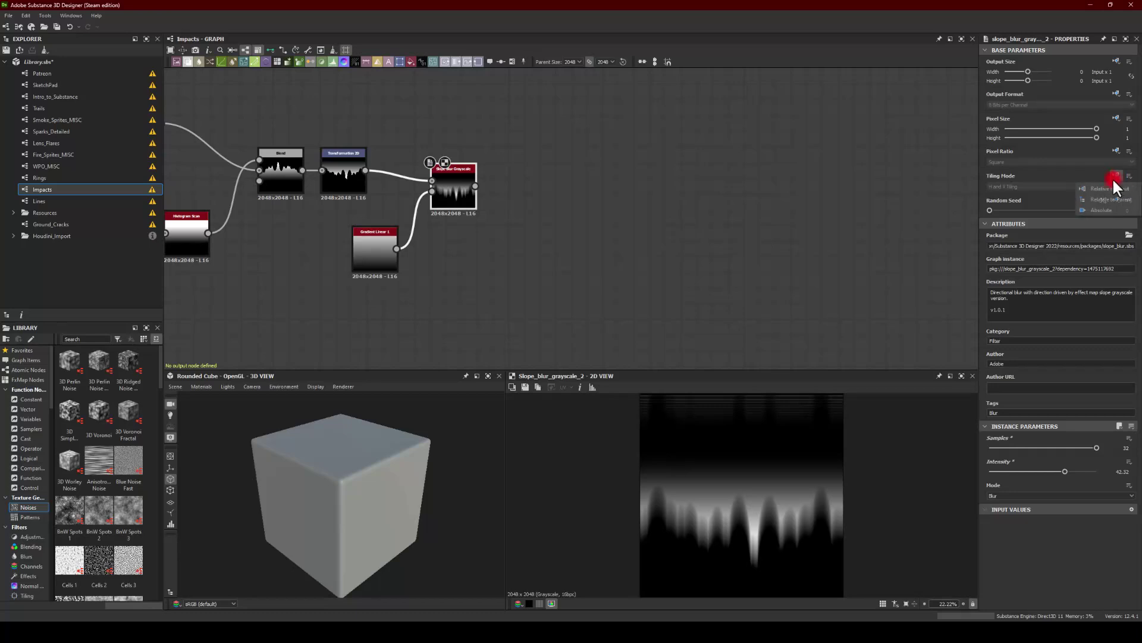
left_click(1095, 209)
left_click(1019, 184)
left_click(1012, 192)
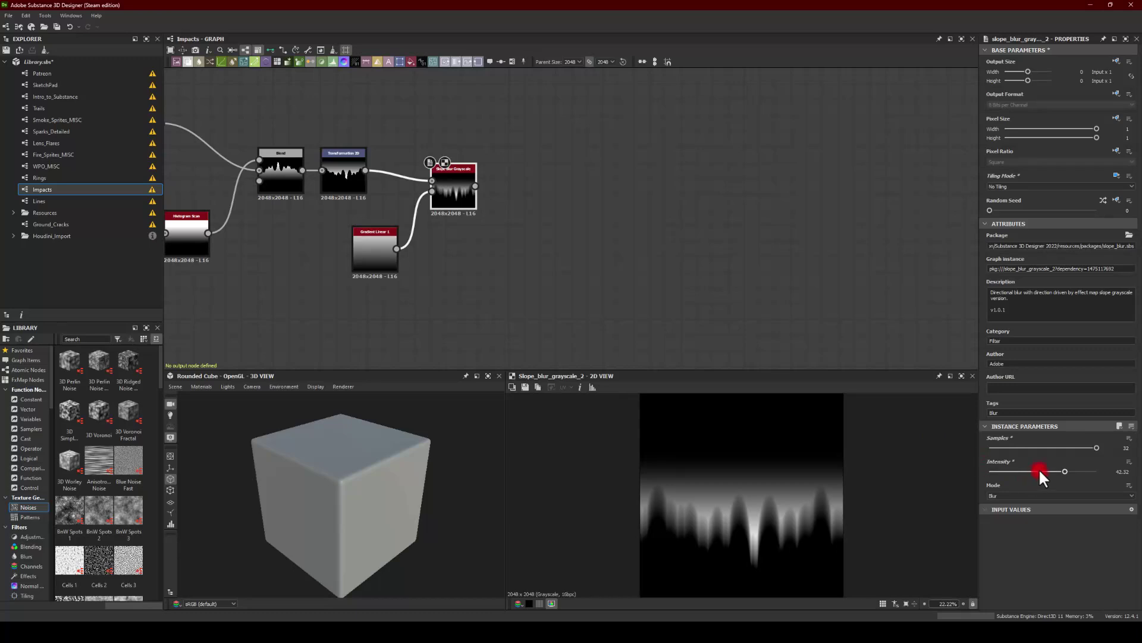
left_click_drag(1064, 472, 1098, 472)
Step: Try an alternative Mode on the Slope Blur Grayscale and return it to Blur
left_click(998, 494)
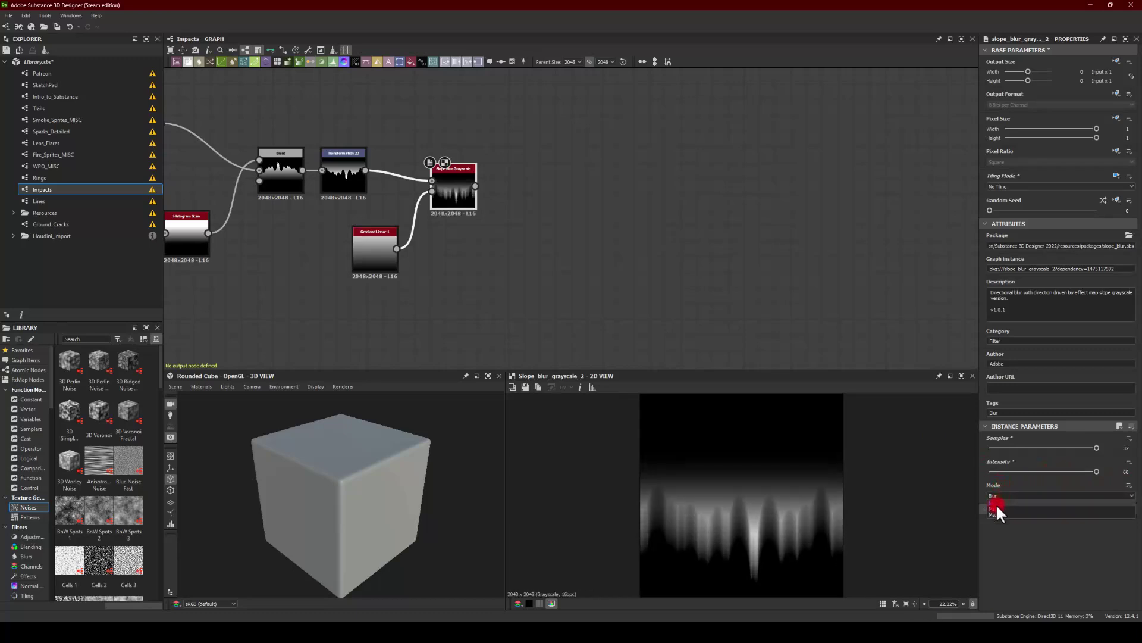
left_click(996, 509)
left_click(995, 495)
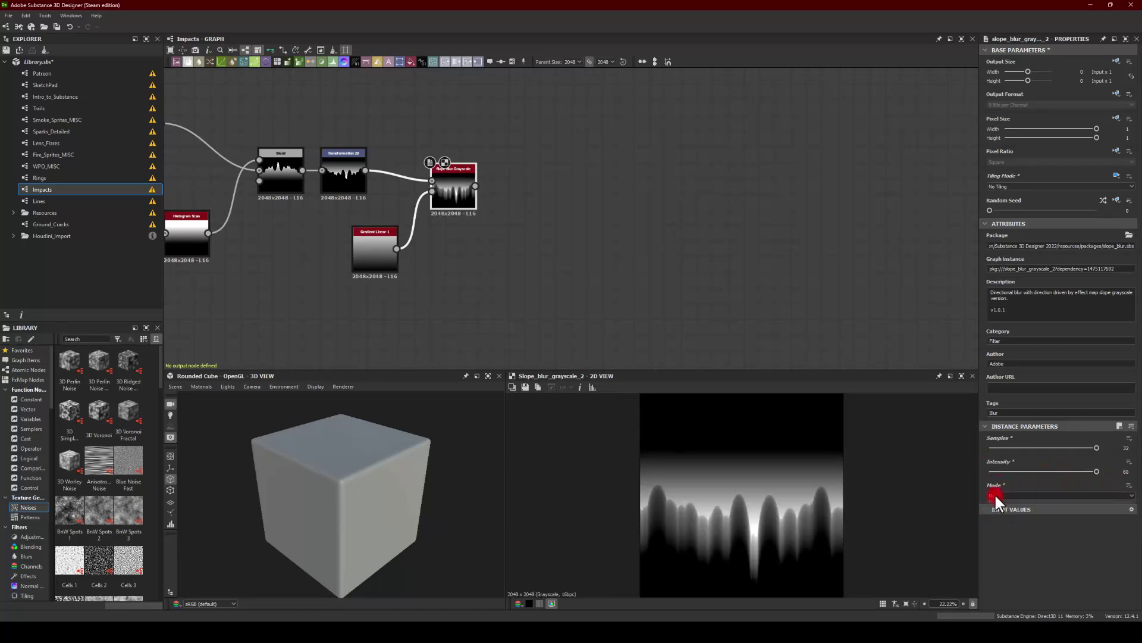
left_click(994, 503)
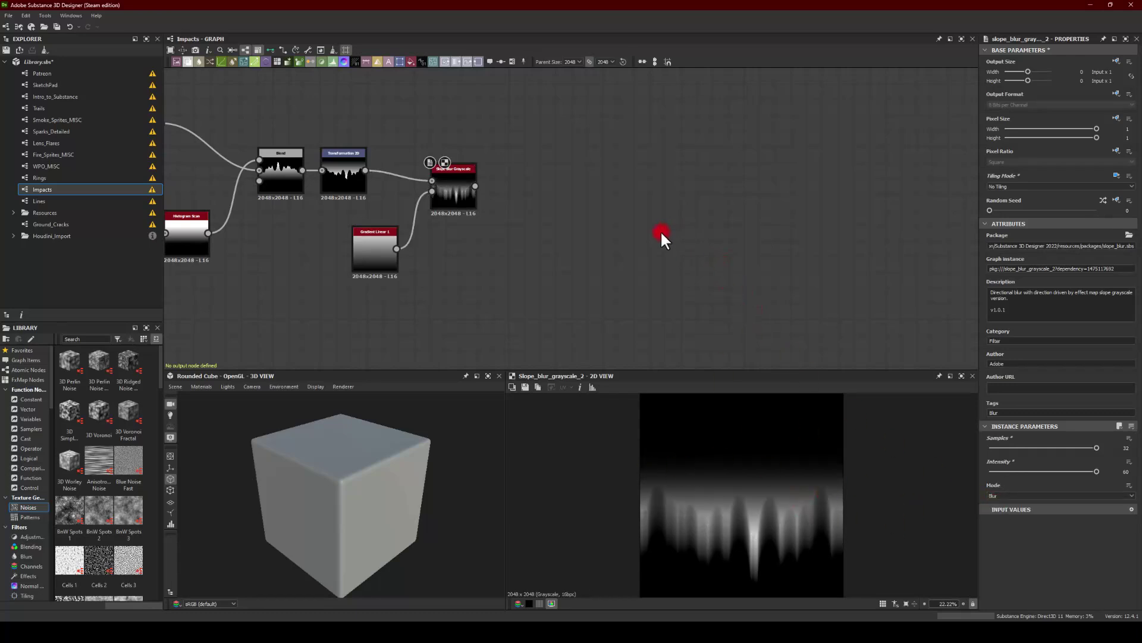
Step: Add a Shape Mapper node fed by the Slope Blur Grayscale's output
middle_click_drag(616, 227, 536, 293)
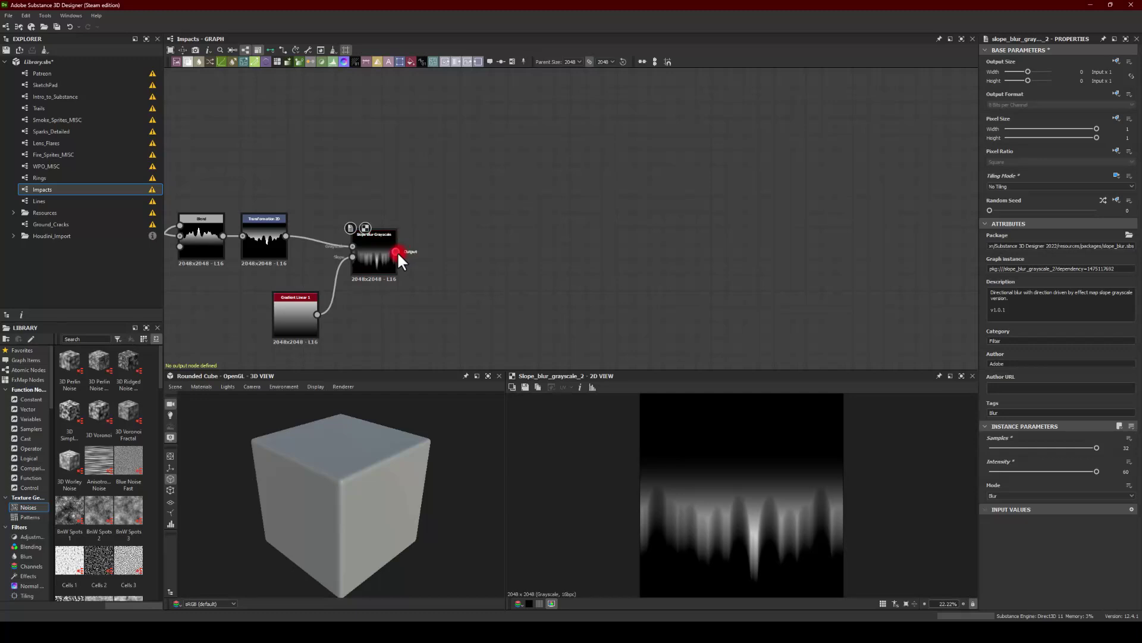
left_click_drag(398, 251, 478, 214)
type("shap")
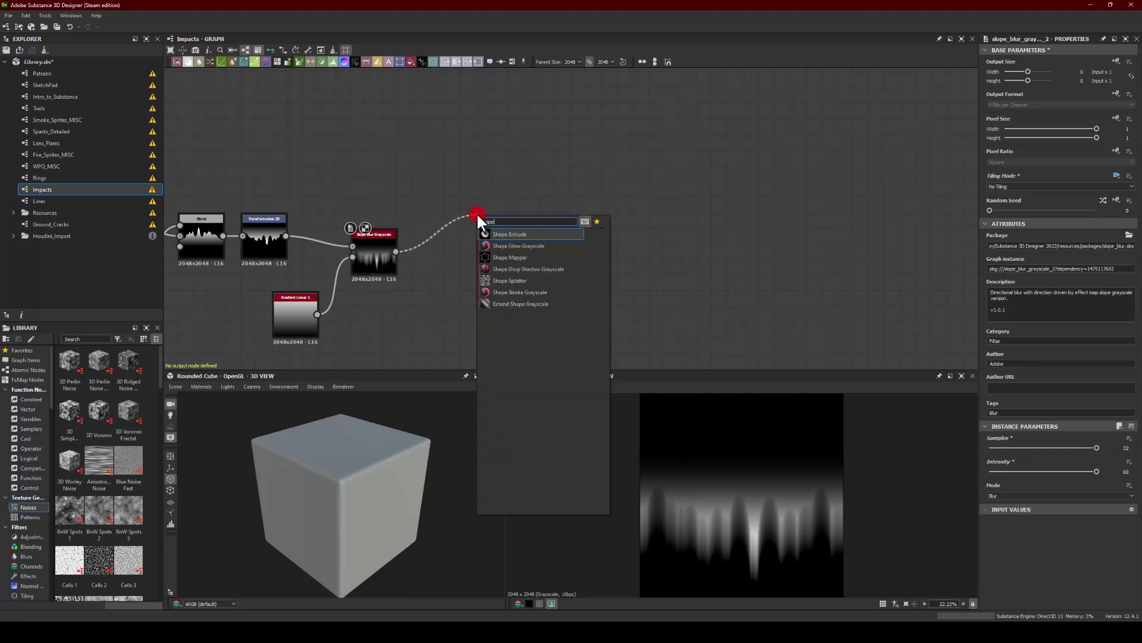
type("e")
left_click(495, 257)
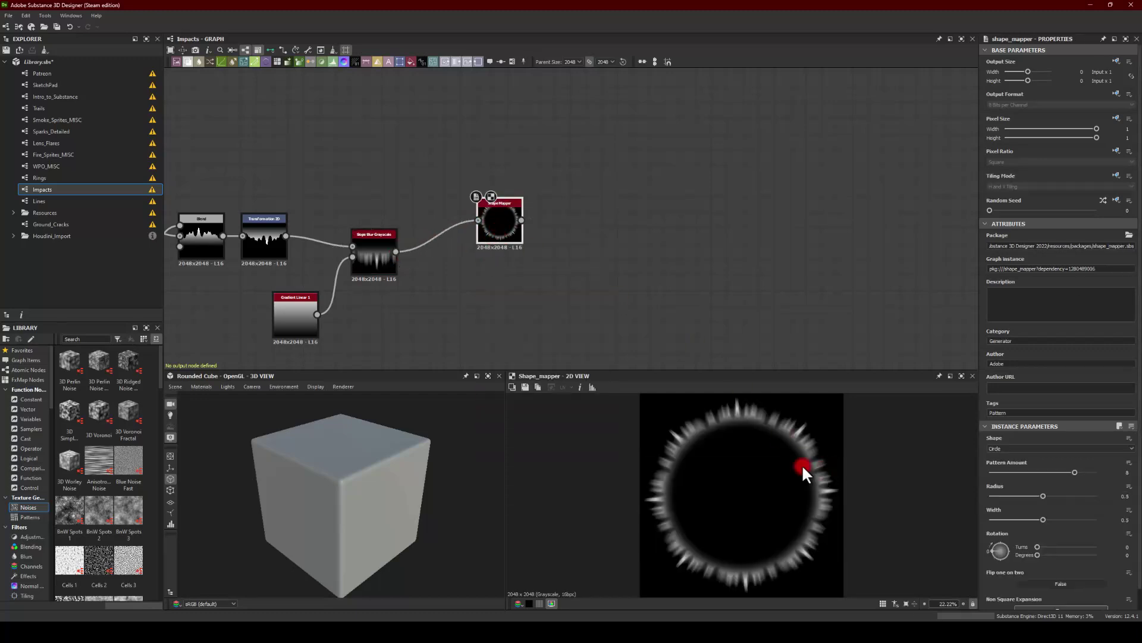
Step: Set the Shape Mapper's Radius to 0, Width to 1 and Pattern Amount to 3
left_click_drag(1043, 495, 1123, 532)
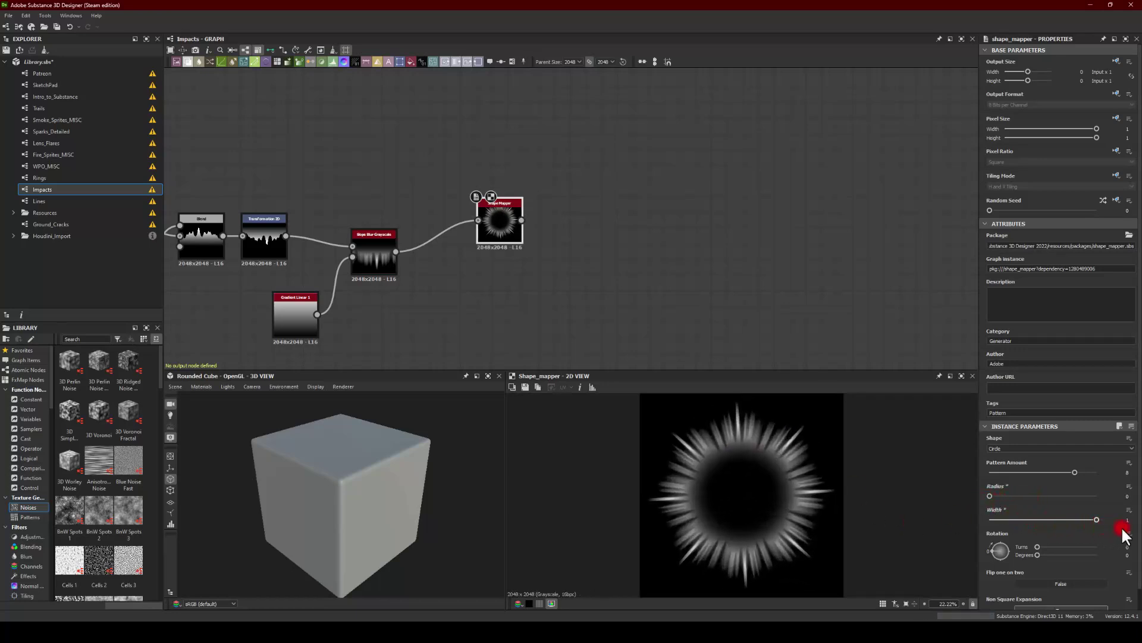
left_click_drag(1055, 477, 1021, 474)
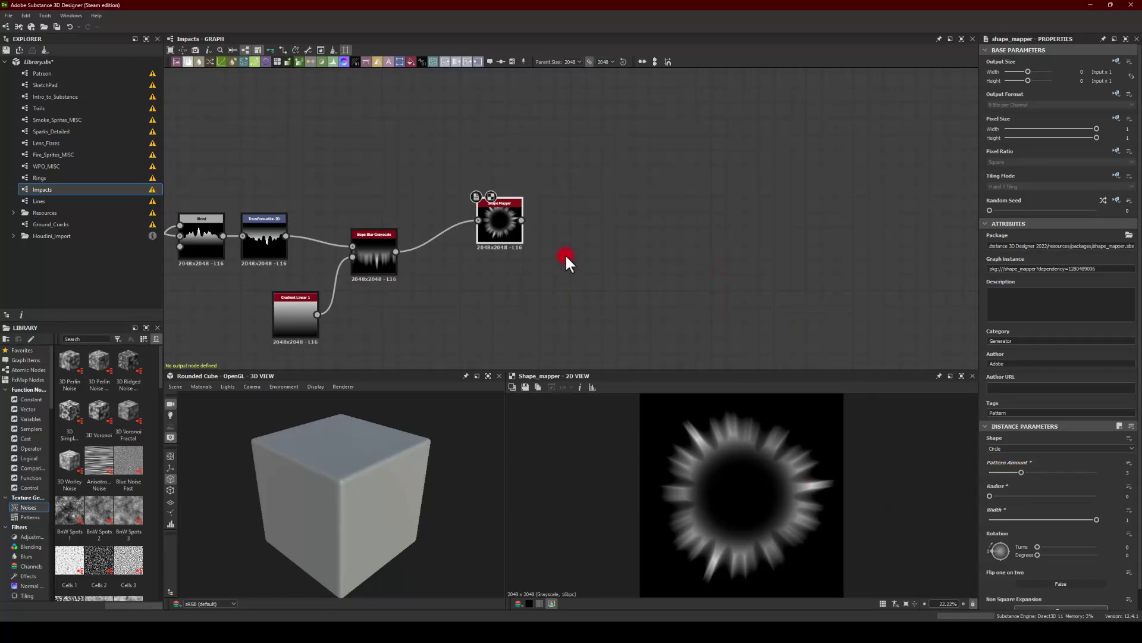
Step: Raise the Slope Blur Grayscale's Intensity to about 66 while previewing the Shape Mapper result
middle_click_drag(583, 227, 500, 281)
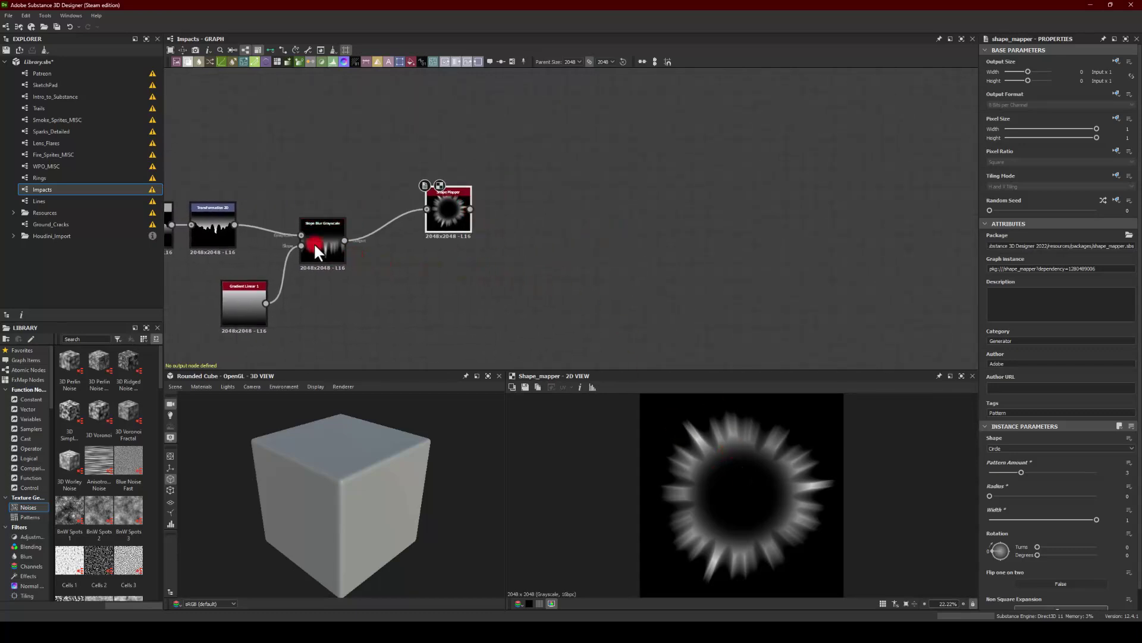
middle_click_drag(386, 309, 421, 301)
left_click(413, 239)
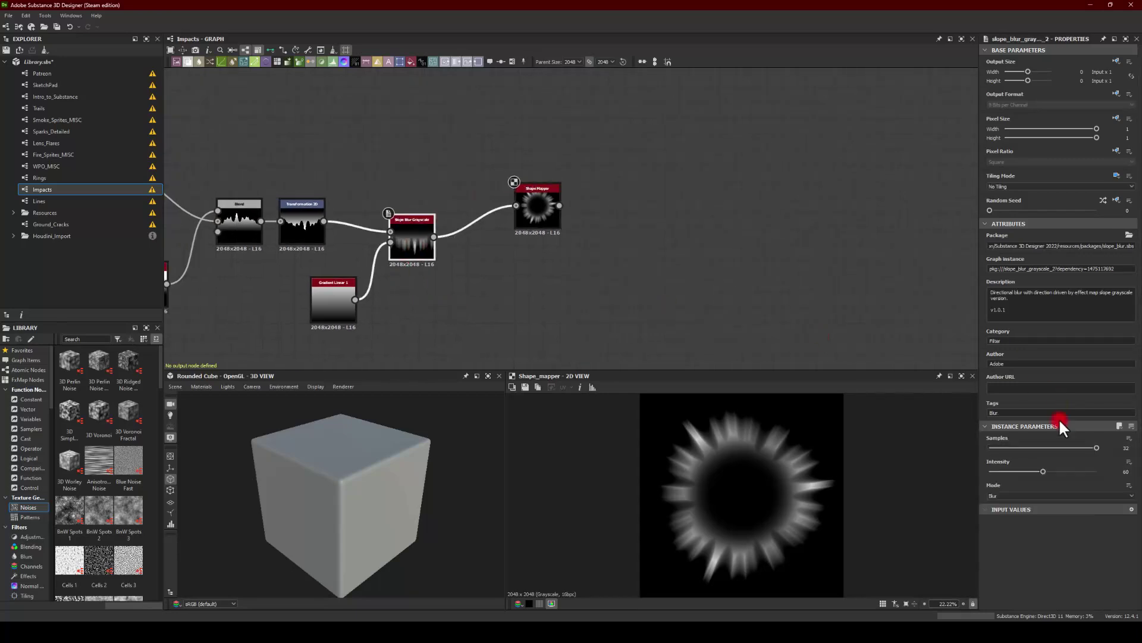
mouse_move(1040, 469)
left_mouse_down()
mouse_move(1111, 481)
mouse_move(1005, 459)
mouse_move(1047, 473)
left_mouse_up()
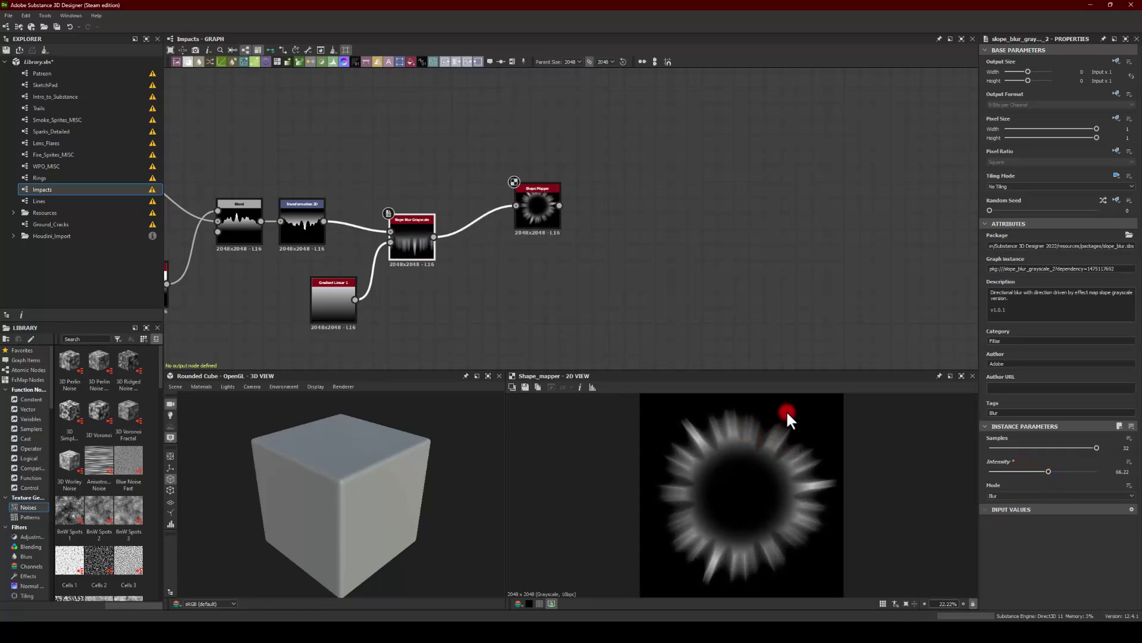
Step: Set the Tile Sampler's Y Amount to 13 while previewing the radial burst
middle_click_drag(426, 231, 639, 185)
middle_click_drag(311, 217, 334, 210)
left_click(248, 238)
left_click(250, 244)
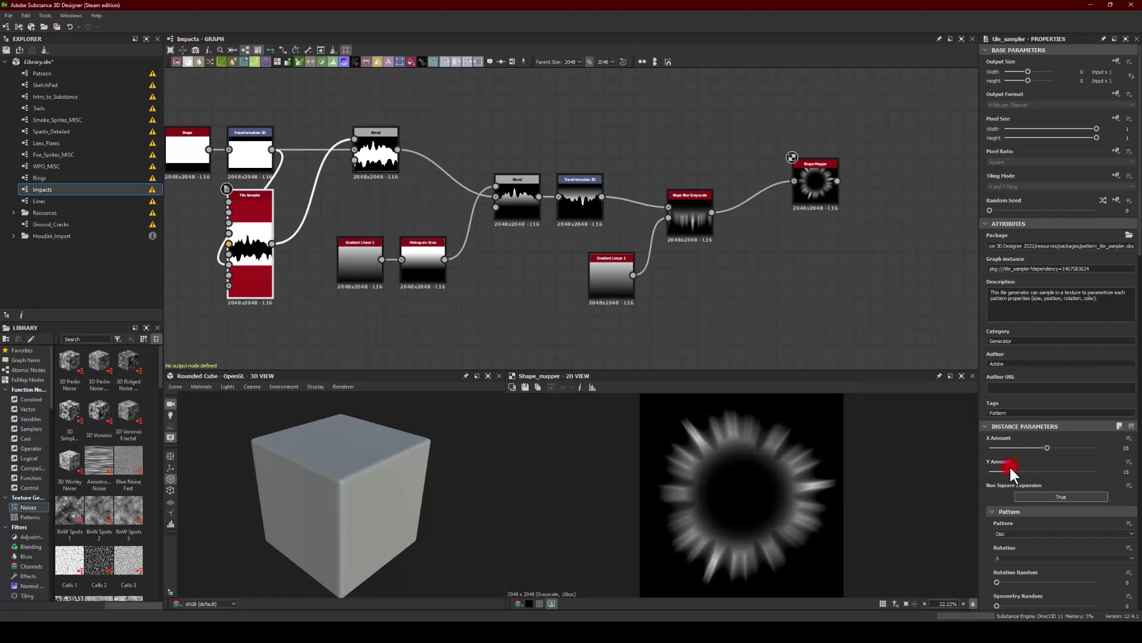
left_click_drag(1010, 468, 1009, 469)
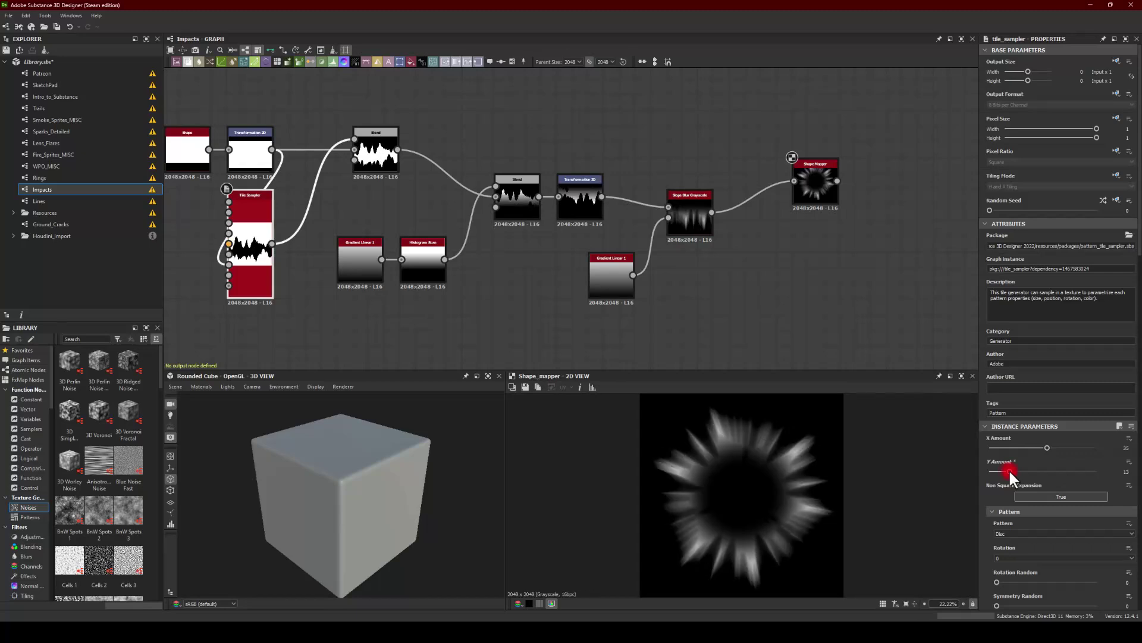
left_click(1125, 472)
Step: Duplicate the Slope Blur Grayscale node beyond the realigned Shape Mapper and feed the copy's grayscale input from the Shape Mapper
middle_click_drag(780, 360, 587, 353)
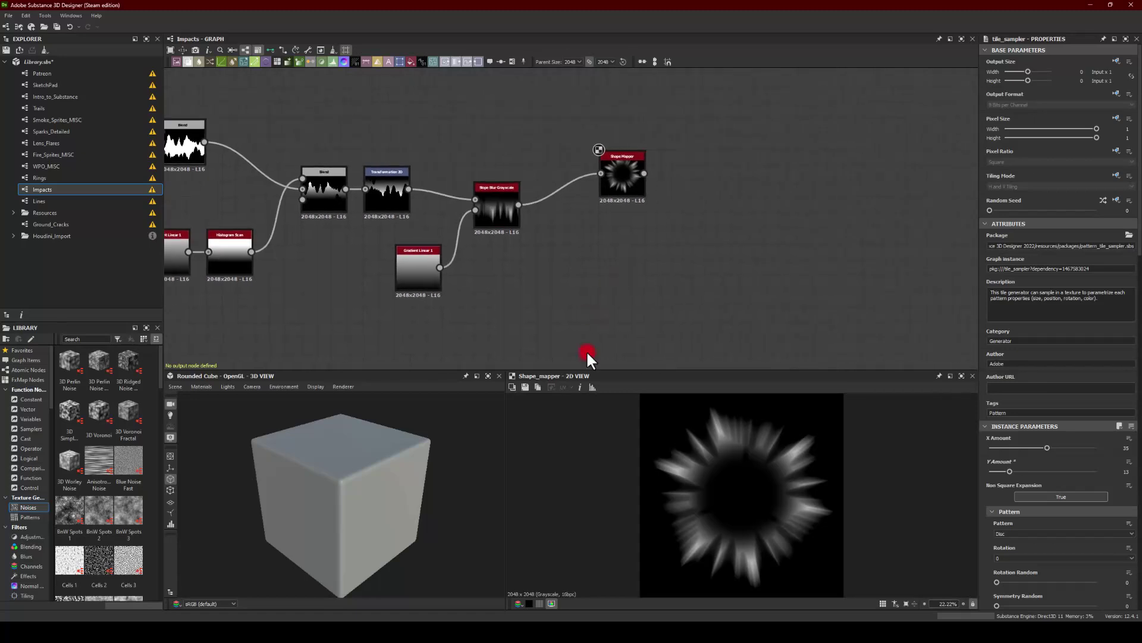
middle_click_drag(673, 267, 503, 226)
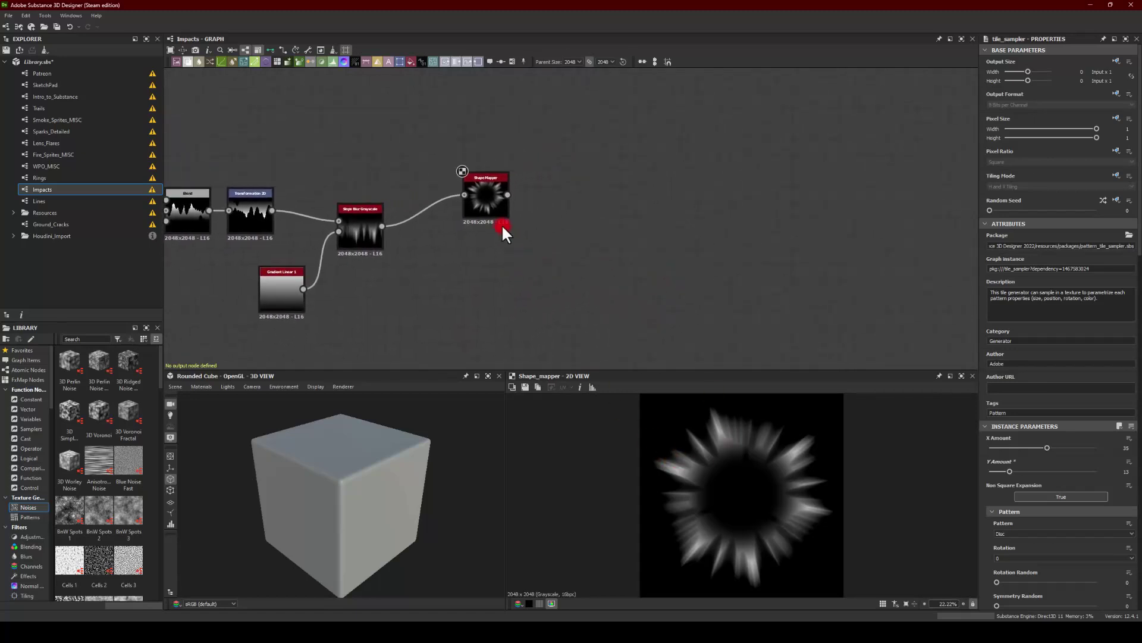
left_click_drag(482, 199, 453, 225)
left_click(369, 228)
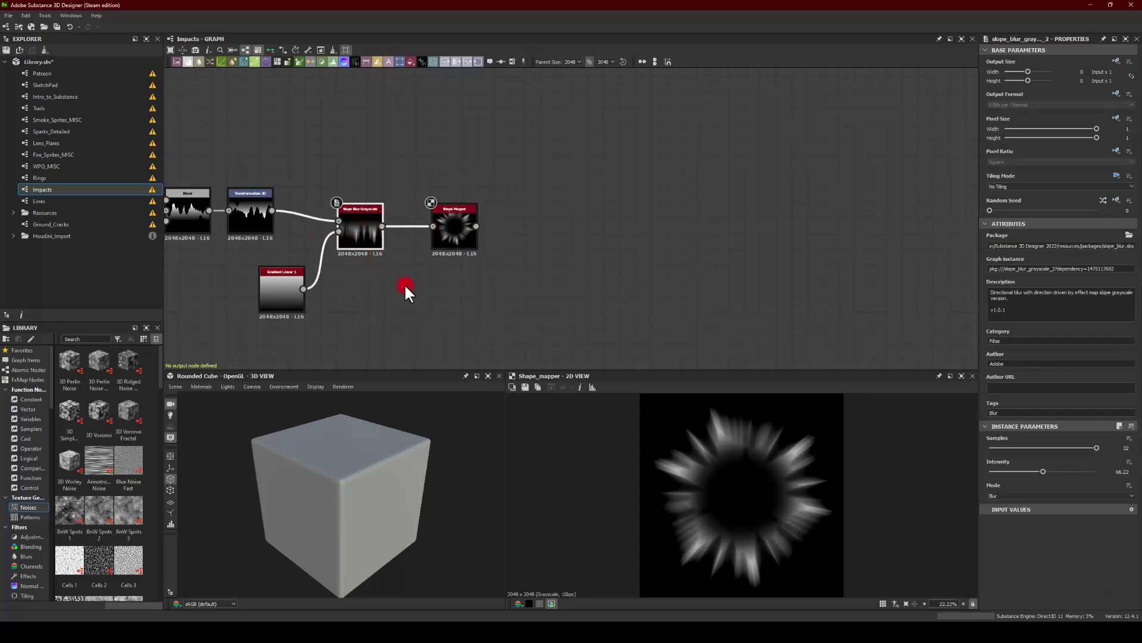
key("ctrl+d")
left_click_drag(550, 225, 528, 296)
left_click(520, 159)
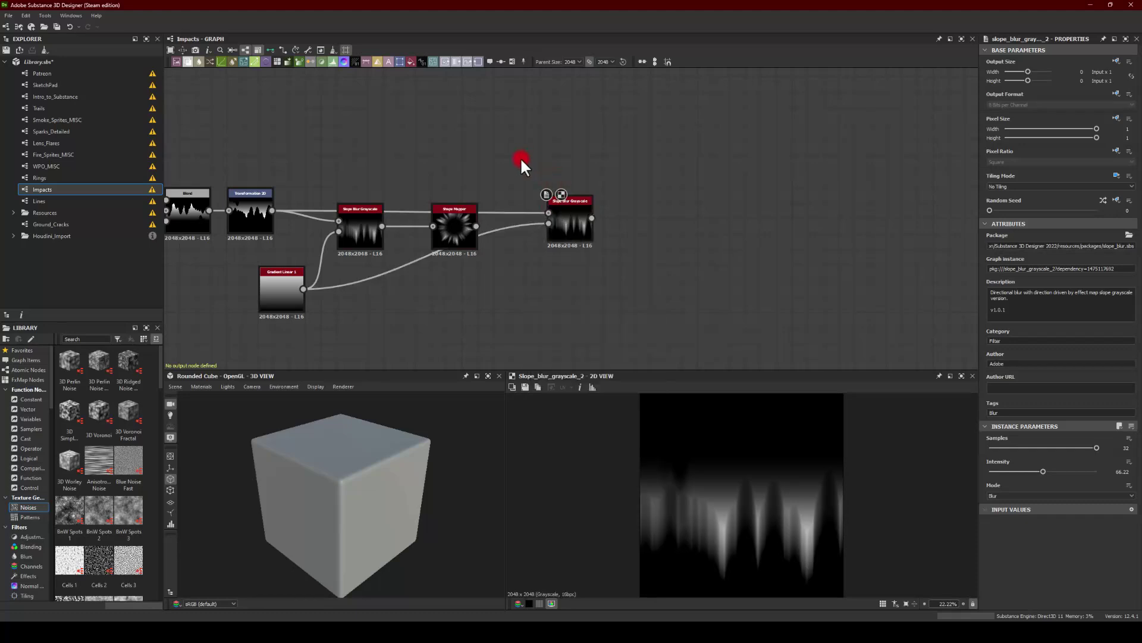
left_click_drag(476, 226, 568, 272)
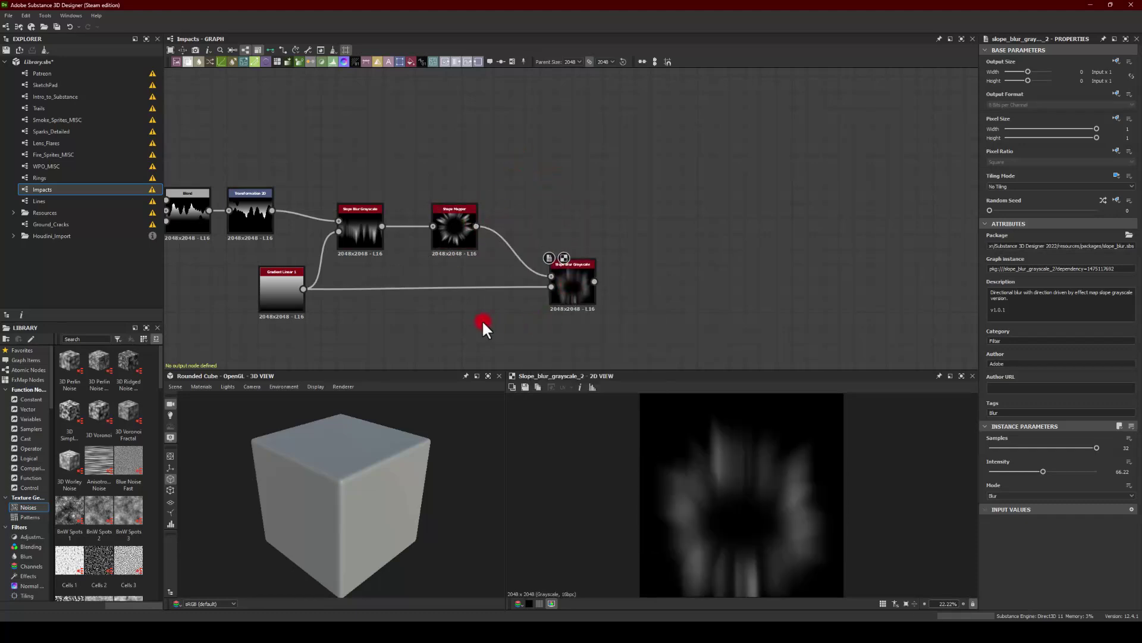
Step: Add a Shape node with the Gaussian pattern and connect it to the second Slope Blur Grayscale's slope input
key("space")
type("shape")
left_click(489, 338)
left_click_drag(507, 320, 551, 286)
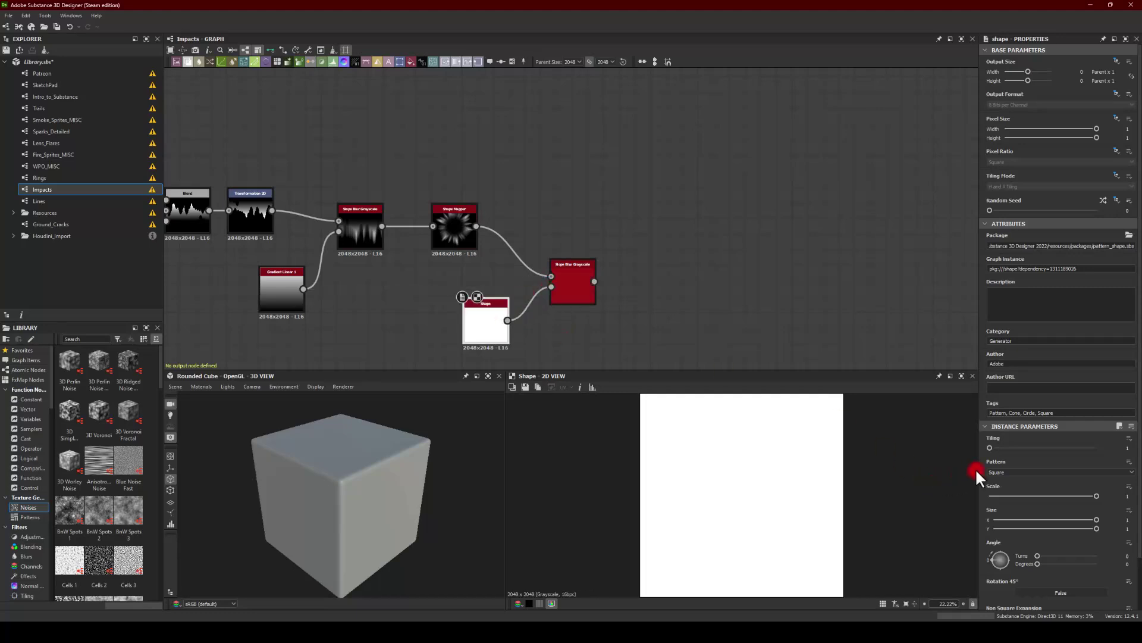
left_click(999, 472)
left_click(997, 501)
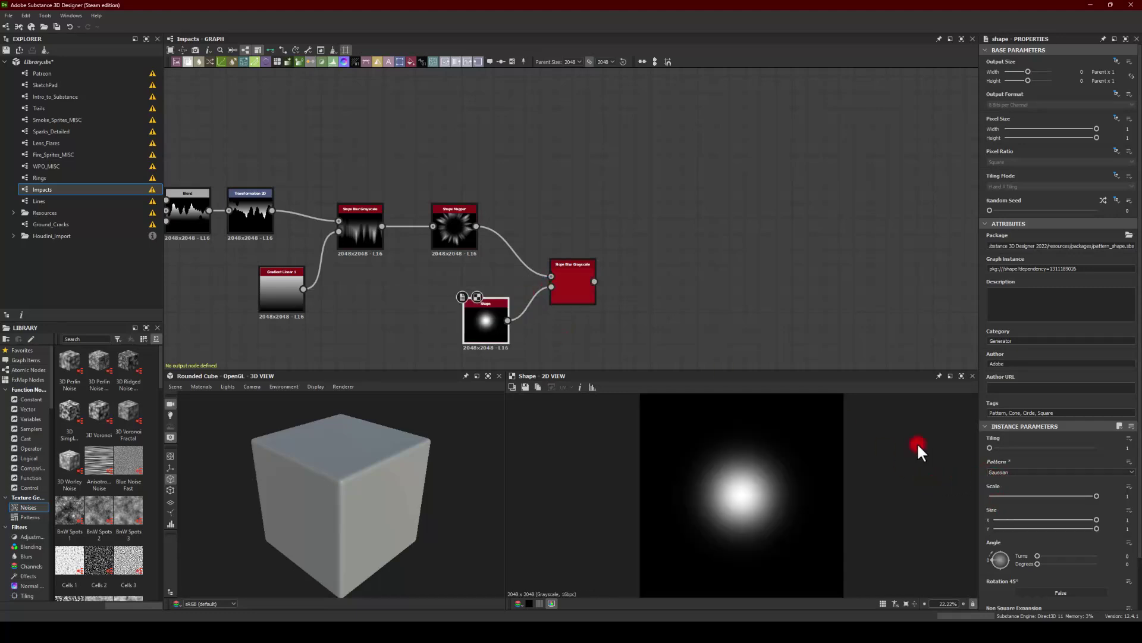
Step: Preview the second Slope Blur Grayscale and adjust its Intensity to about 84
double_click(566, 291)
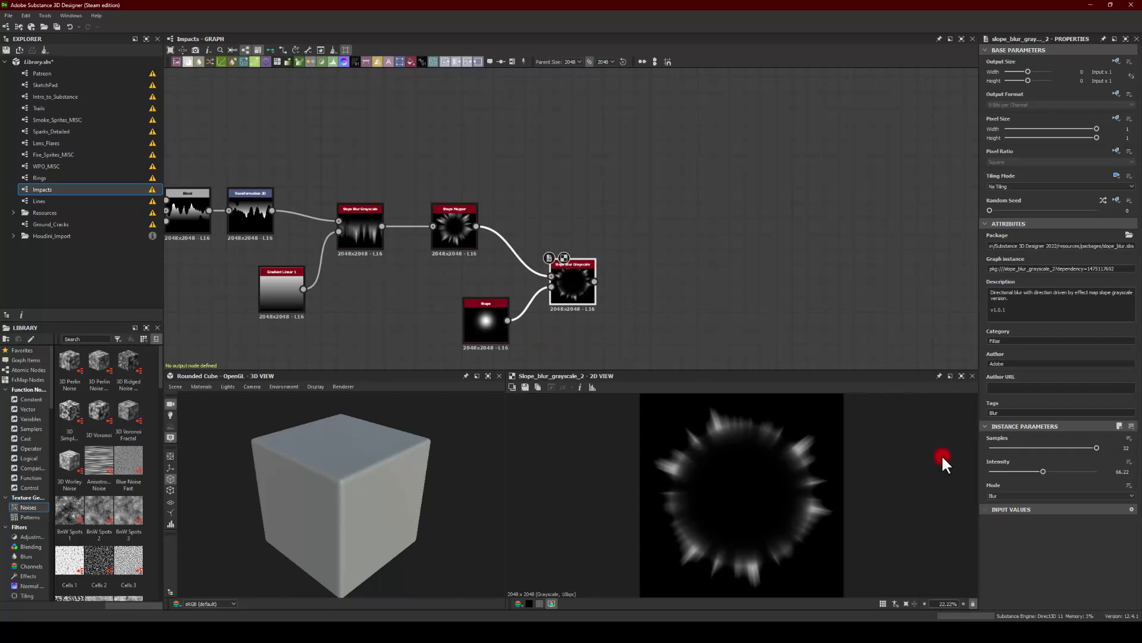
mouse_move(1034, 472)
left_mouse_down()
mouse_move(1135, 477)
mouse_move(923, 459)
mouse_move(1081, 474)
mouse_move(1007, 462)
mouse_move(1071, 474)
mouse_move(1031, 482)
left_mouse_up()
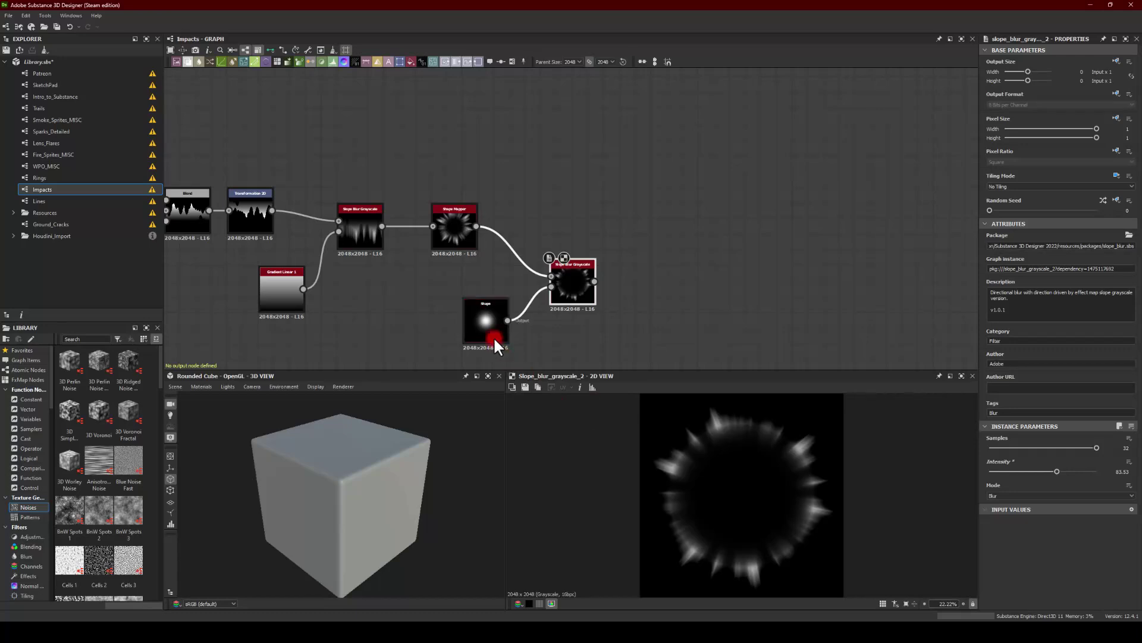
Step: Change the Shape node's pattern to Paraboloid and lower the second Slope Blur Grayscale's Intensity to about 13
left_click(482, 313)
left_click(1011, 472)
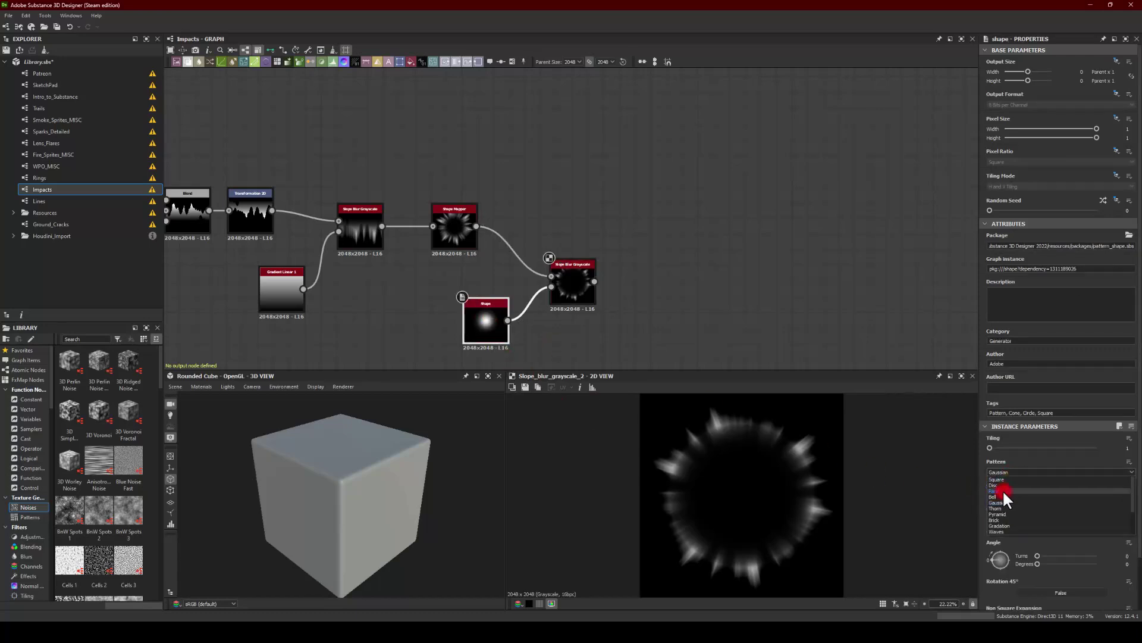
left_click(1002, 490)
left_click(563, 279)
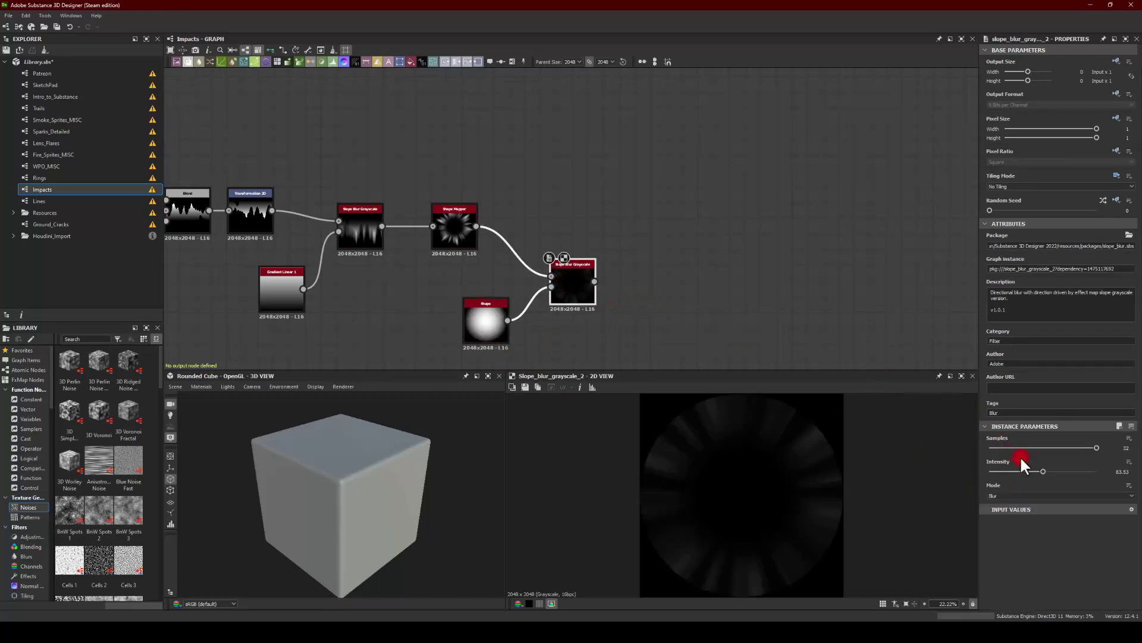
mouse_move(1021, 472)
left_mouse_down()
mouse_move(1040, 471)
mouse_move(981, 470)
mouse_move(997, 471)
left_mouse_up()
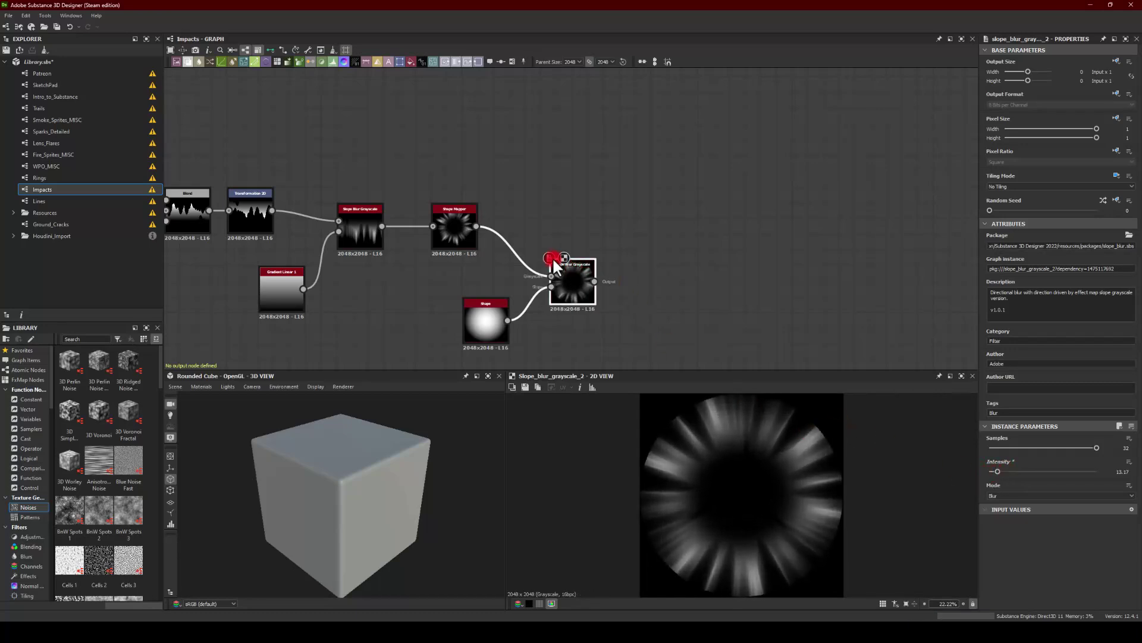
Step: Insert a Transformation 2D node between the Shape Mapper and the second Slope Blur Grayscale, scaling the image down to about 80%
left_click_drag(476, 226, 562, 178)
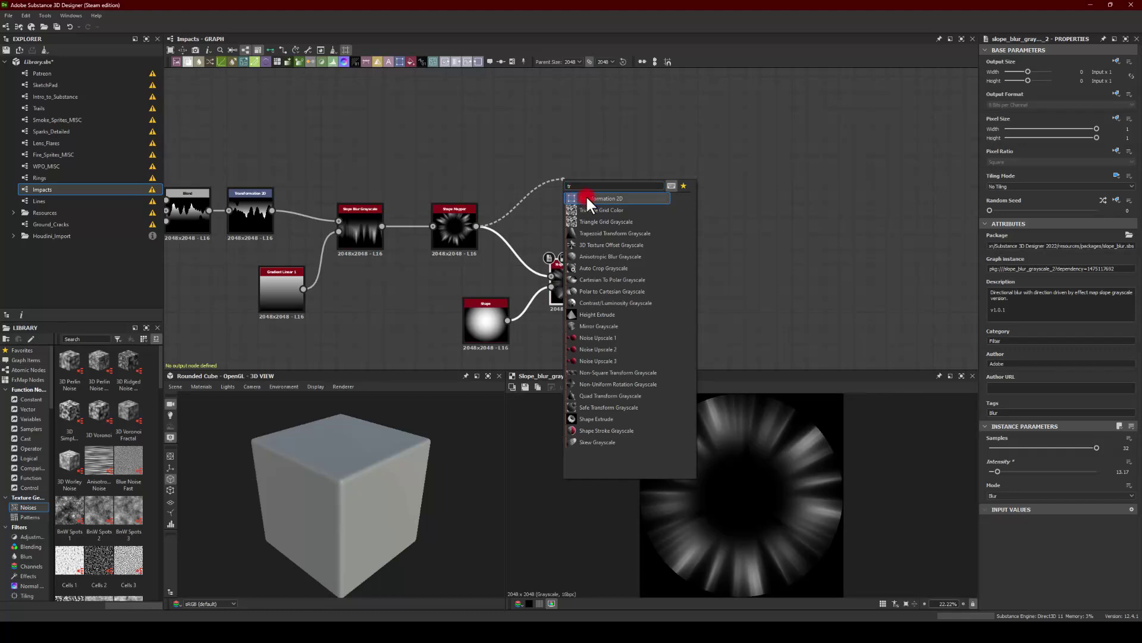
left_click(585, 197)
left_click_drag(581, 278, 668, 281)
left_click_drag(584, 187, 637, 276)
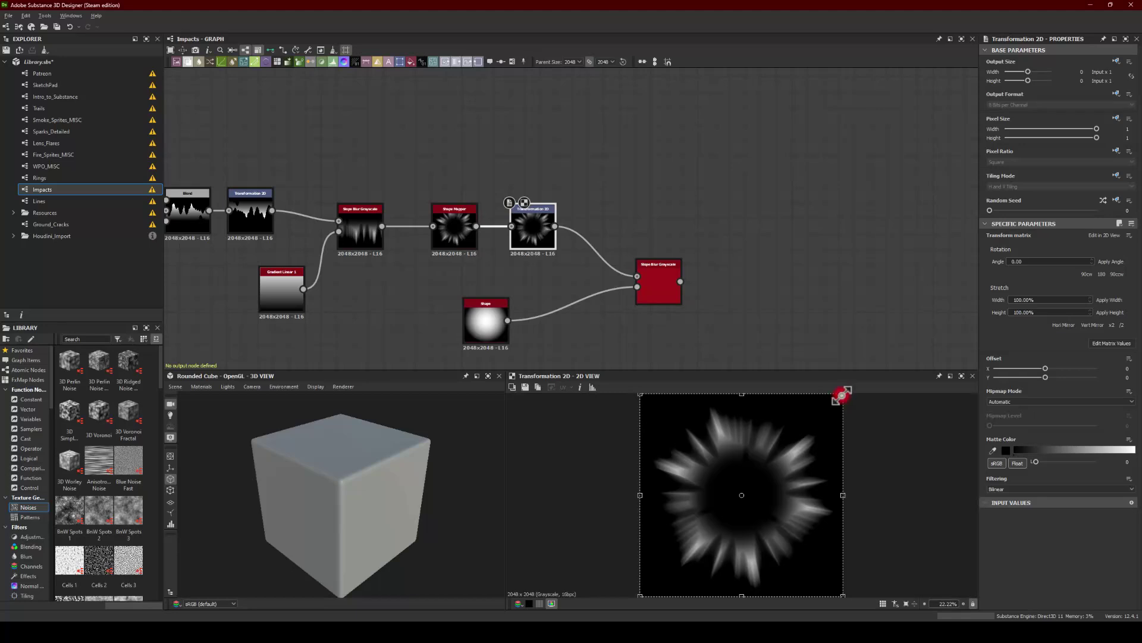
left_click_drag(844, 396, 814, 413)
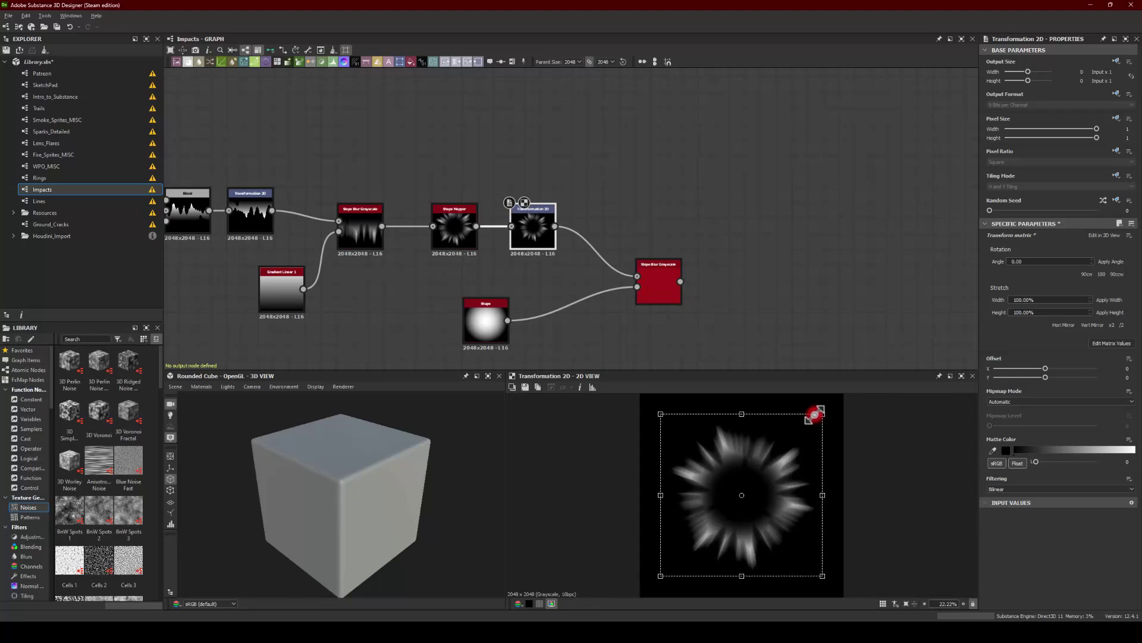
Step: Set the second Slope Blur Grayscale's Intensity to about 10 while checking the outward streaks
left_click(660, 286)
mouse_move(1073, 471)
left_mouse_down()
mouse_move(1002, 467)
mouse_move(1131, 481)
mouse_move(1058, 477)
left_mouse_up()
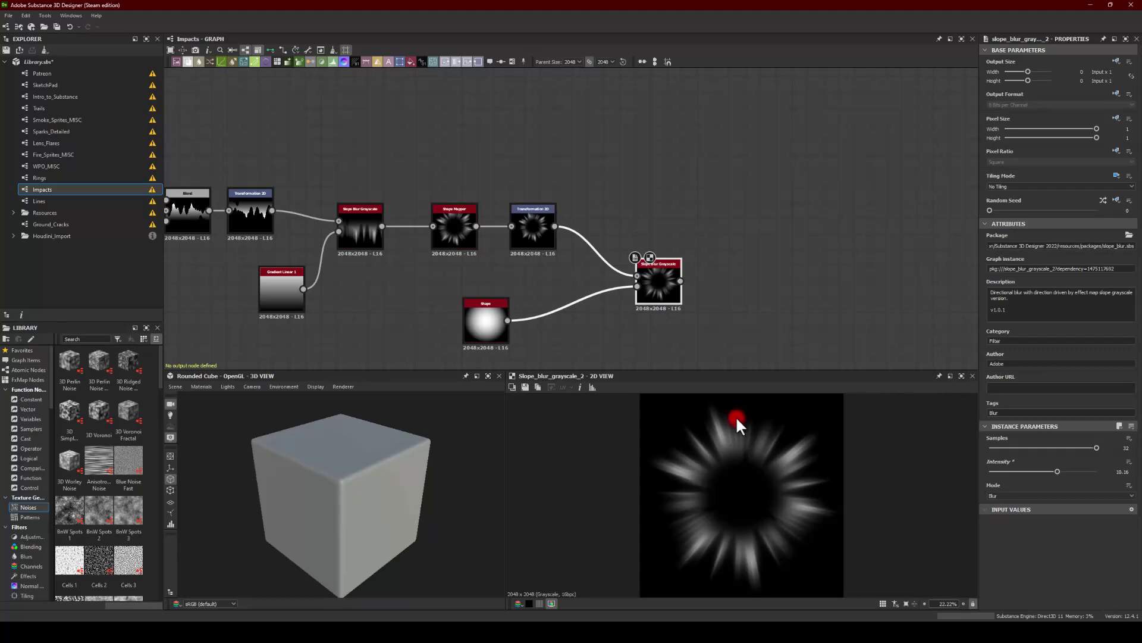
Step: Branch a new Transformation 2D node off the black-and-white spiky Blend, above the existing node chain
middle_click_drag(759, 280, 650, 255)
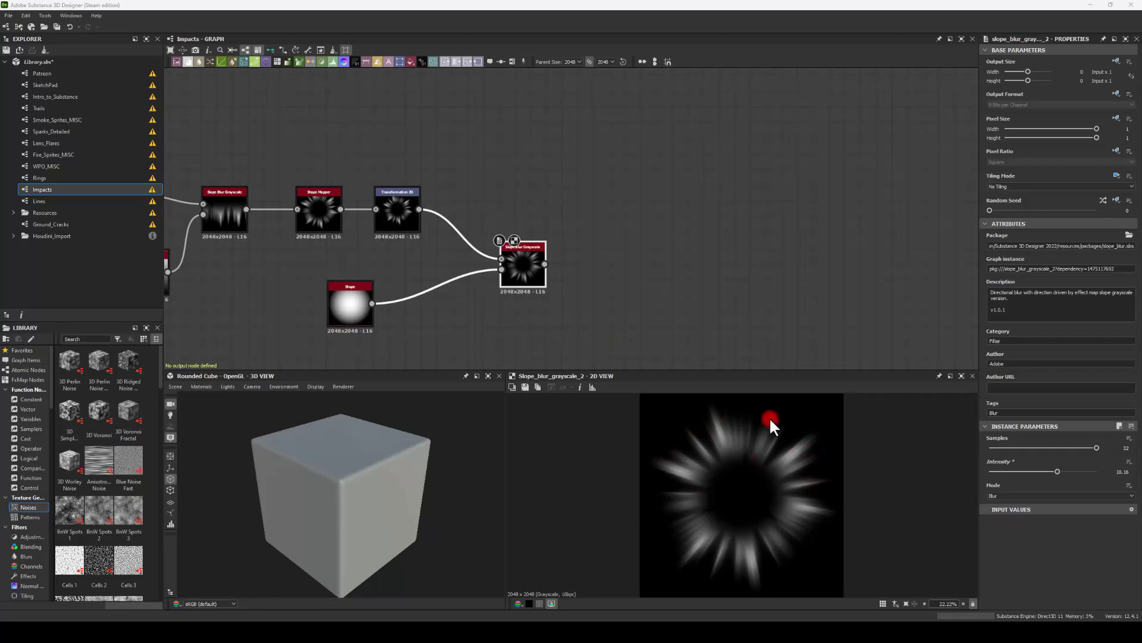
middle_click_drag(551, 292, 579, 280)
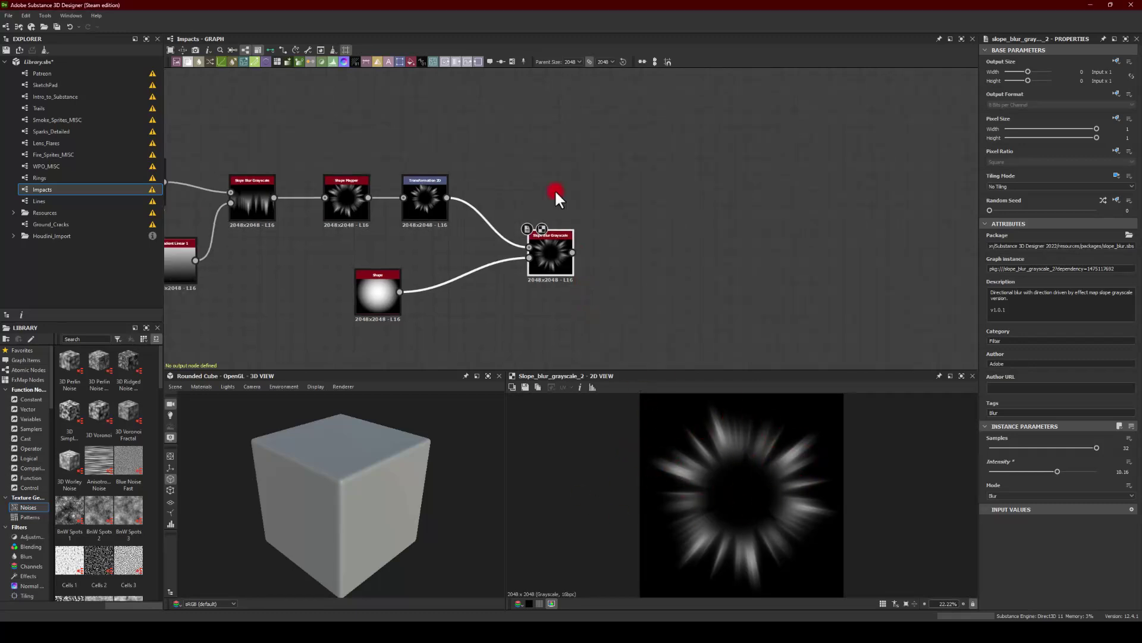
middle_click_drag(354, 118, 466, 135)
middle_click_drag(318, 113, 399, 179)
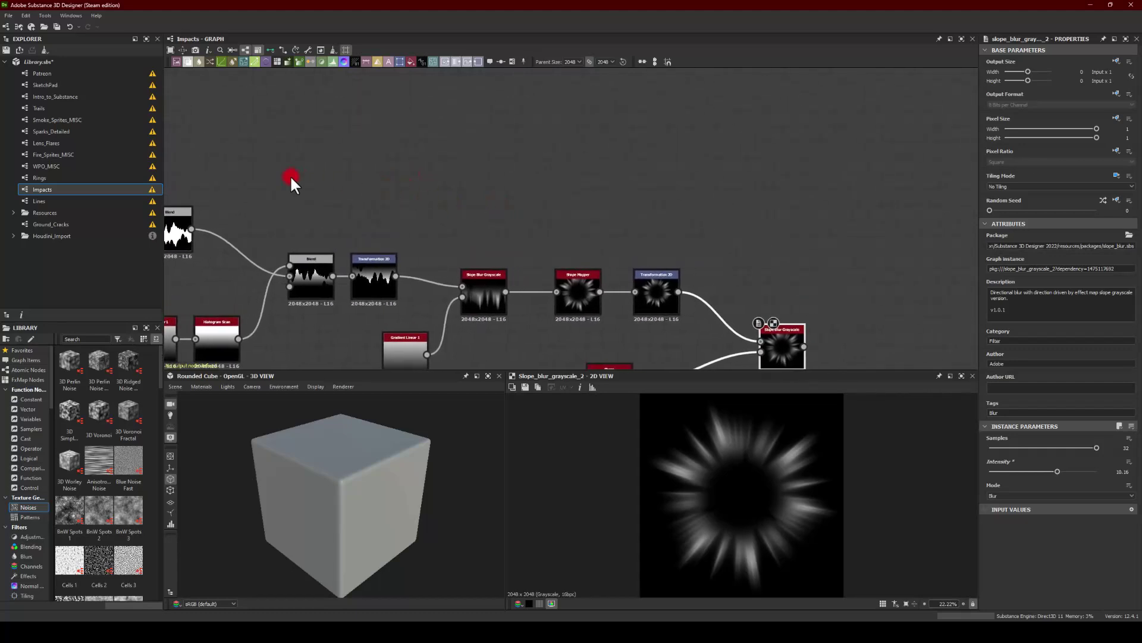
middle_click_drag(291, 178, 356, 265)
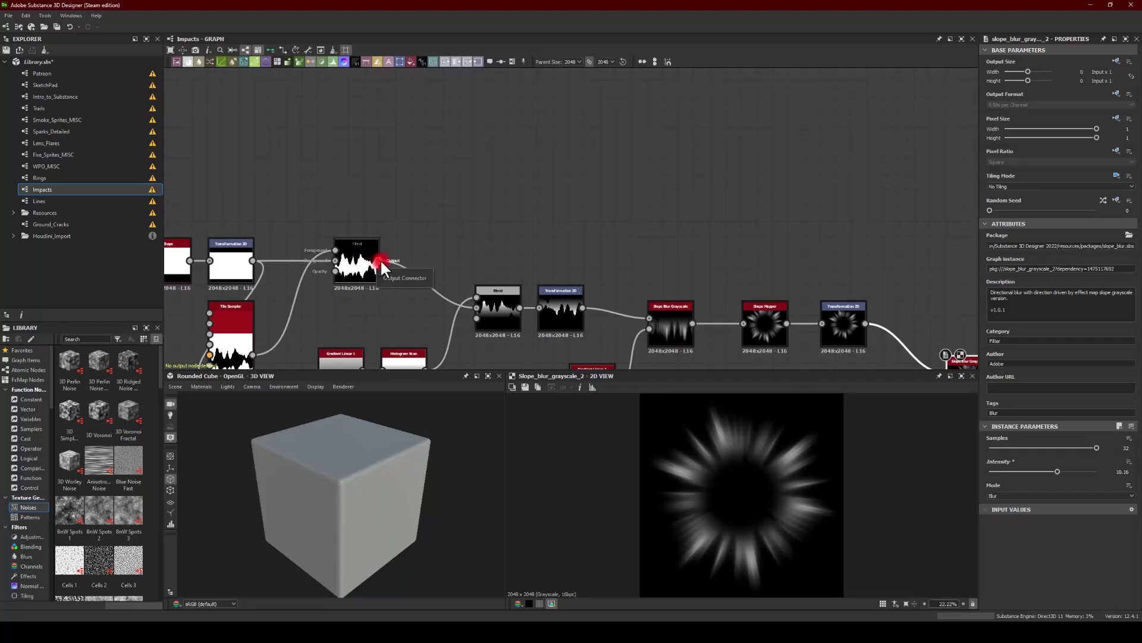
left_click_drag(380, 262, 609, 150)
type("trans")
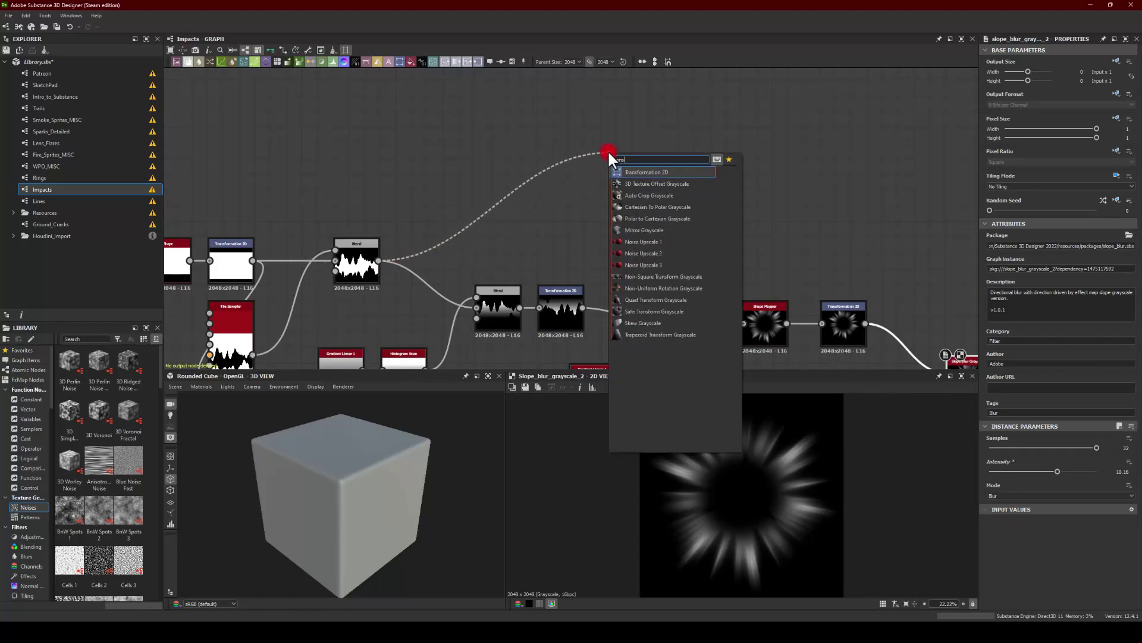
key("Return")
Step: Add a Blur HQ Grayscale node after the new Transformation 2D
middle_click_drag(698, 179, 550, 197)
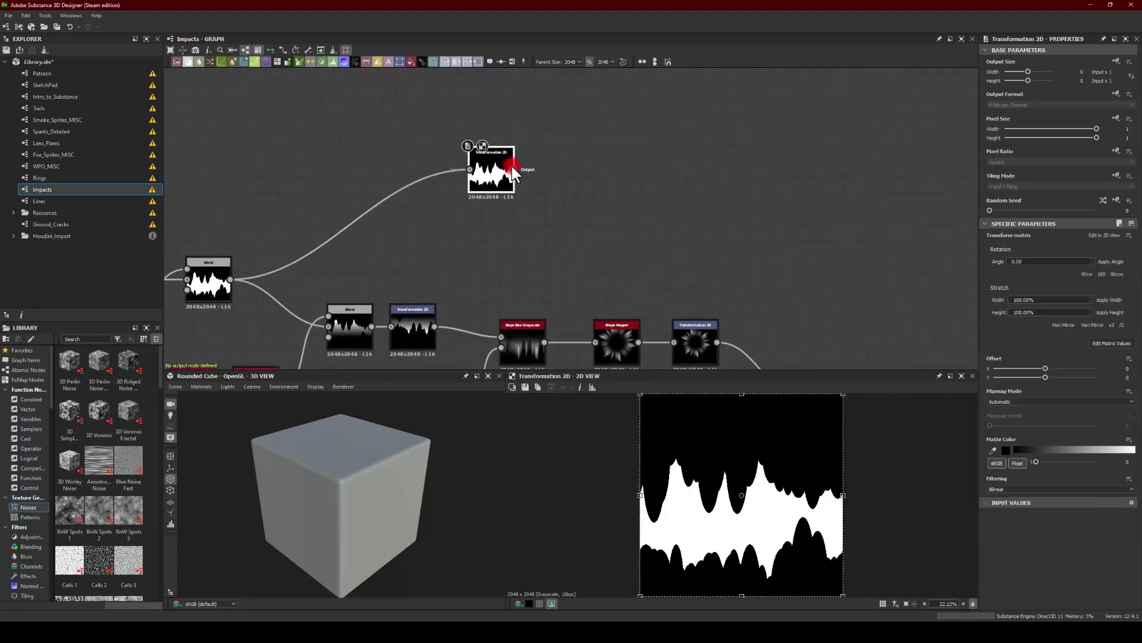
left_click_drag(513, 165, 593, 163)
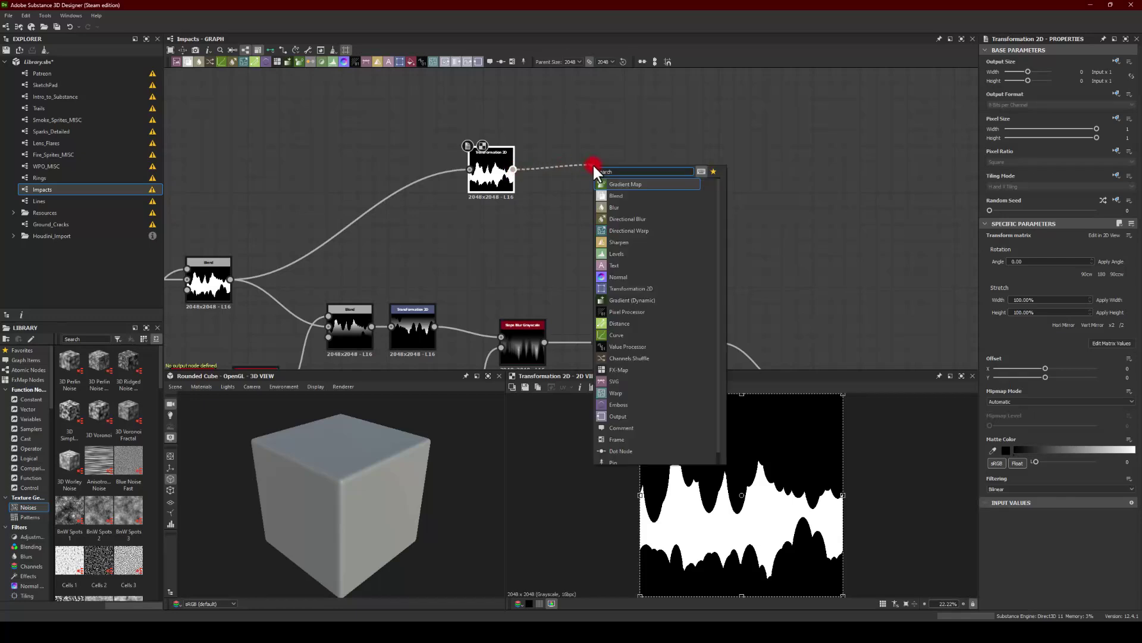
type("blur")
left_click(613, 195)
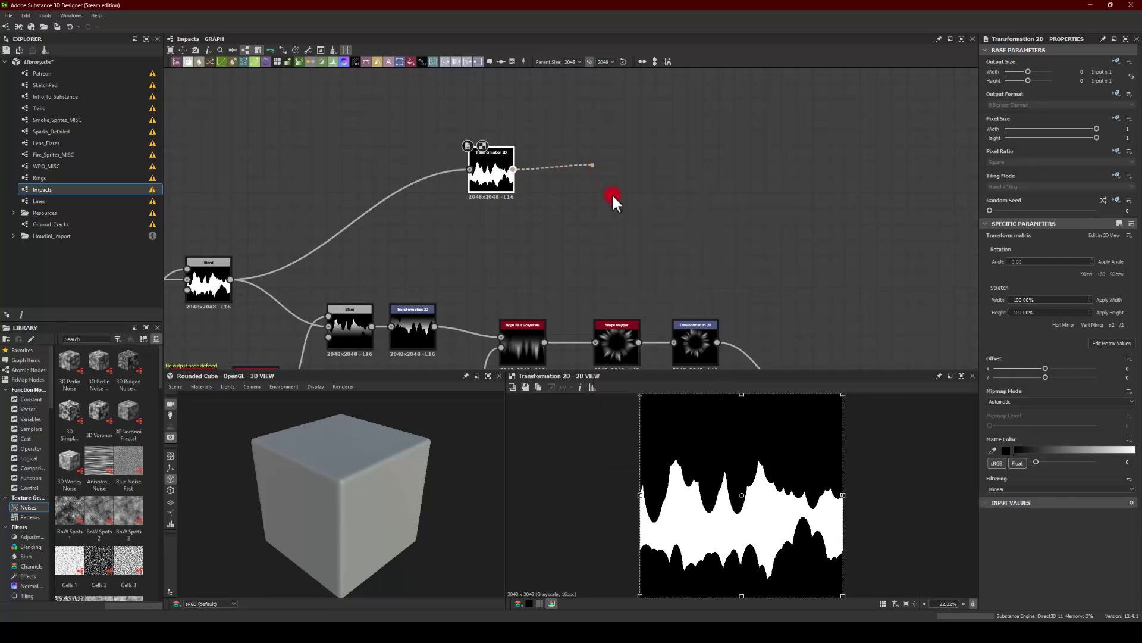
middle_click_drag(707, 170, 508, 176)
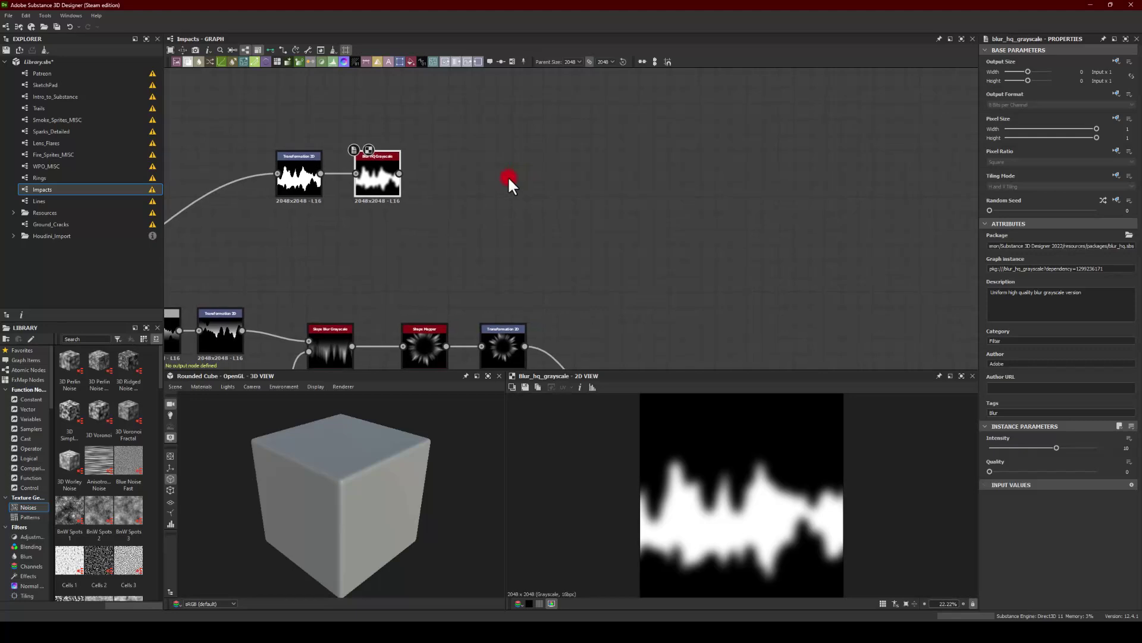
Step: Feed the Blur HQ Grayscale output into a new Blend node
left_click_drag(398, 173, 527, 198)
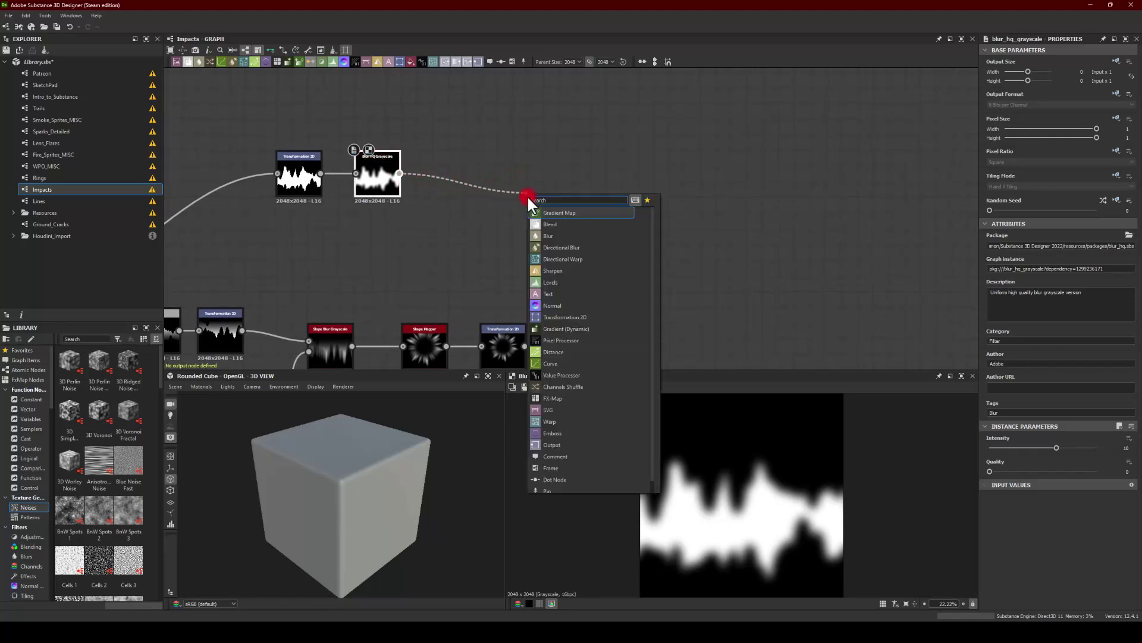
type("b")
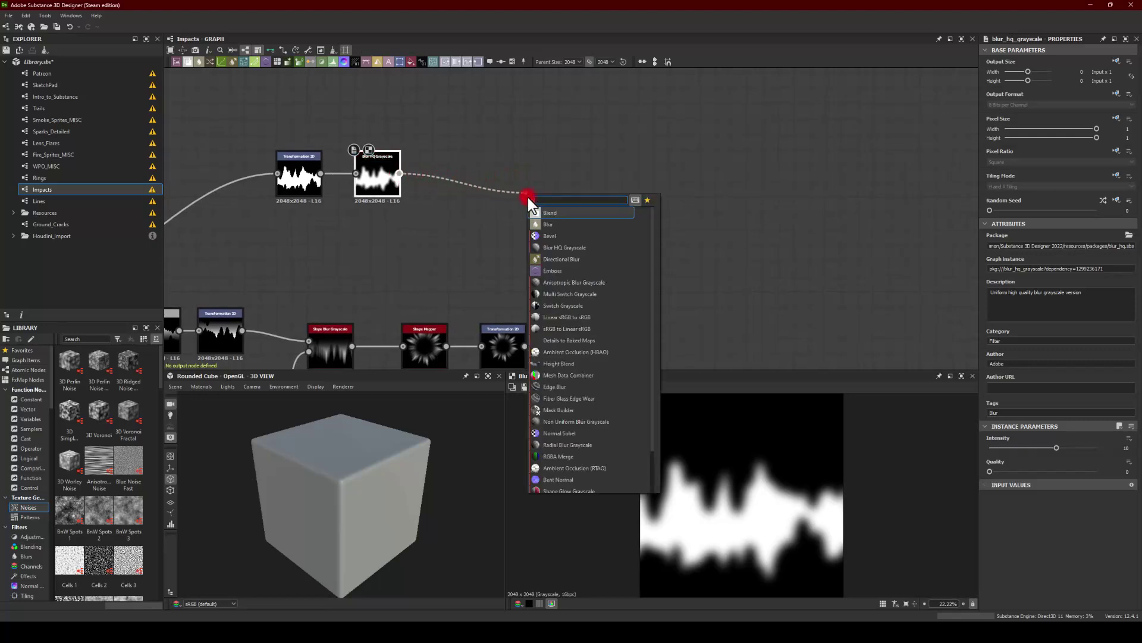
type("le")
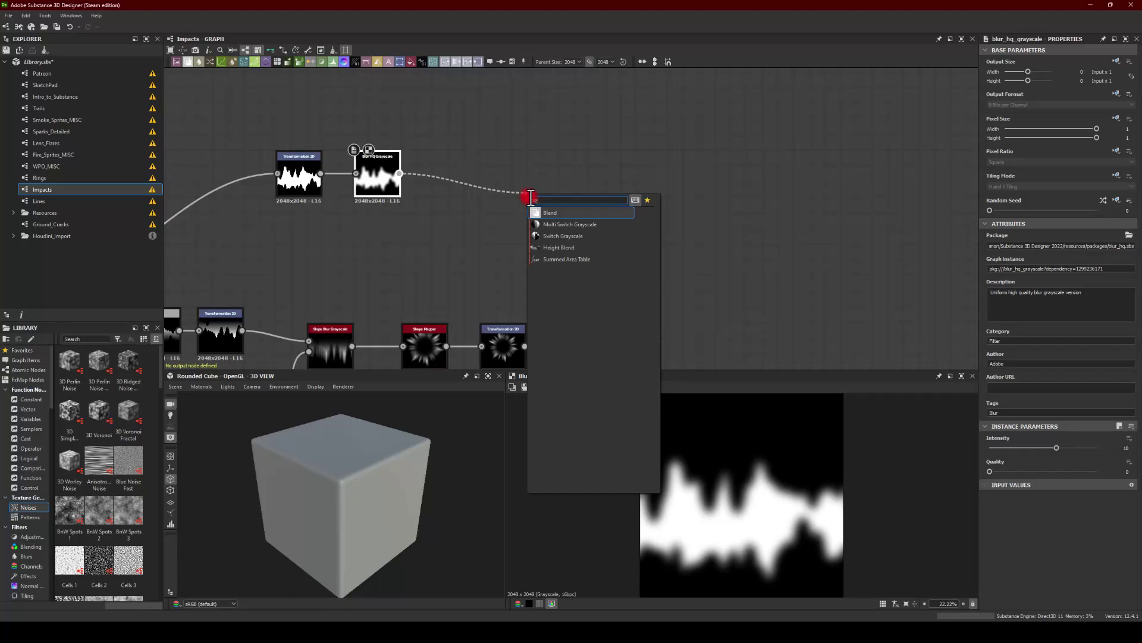
key("Return")
Step: Add a Grunge Leaks node below the Gradient Linear 1 node that feeds the first Slope Blur Grayscale
middle_click_drag(350, 263, 413, 176)
middle_click_drag(337, 331, 398, 252)
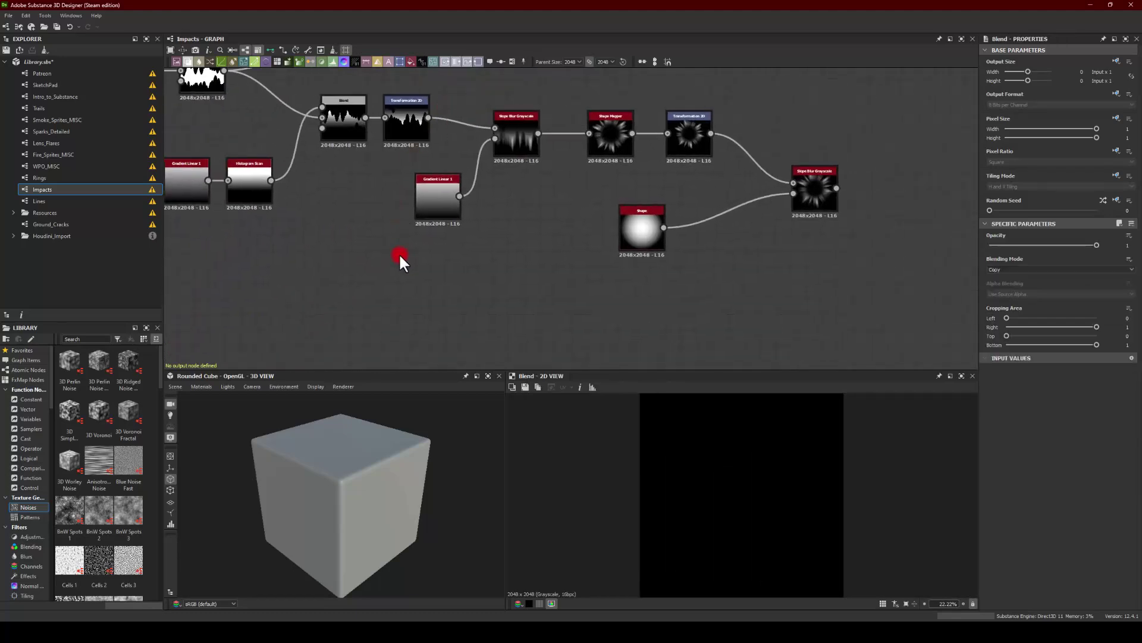
key("space")
type("grun")
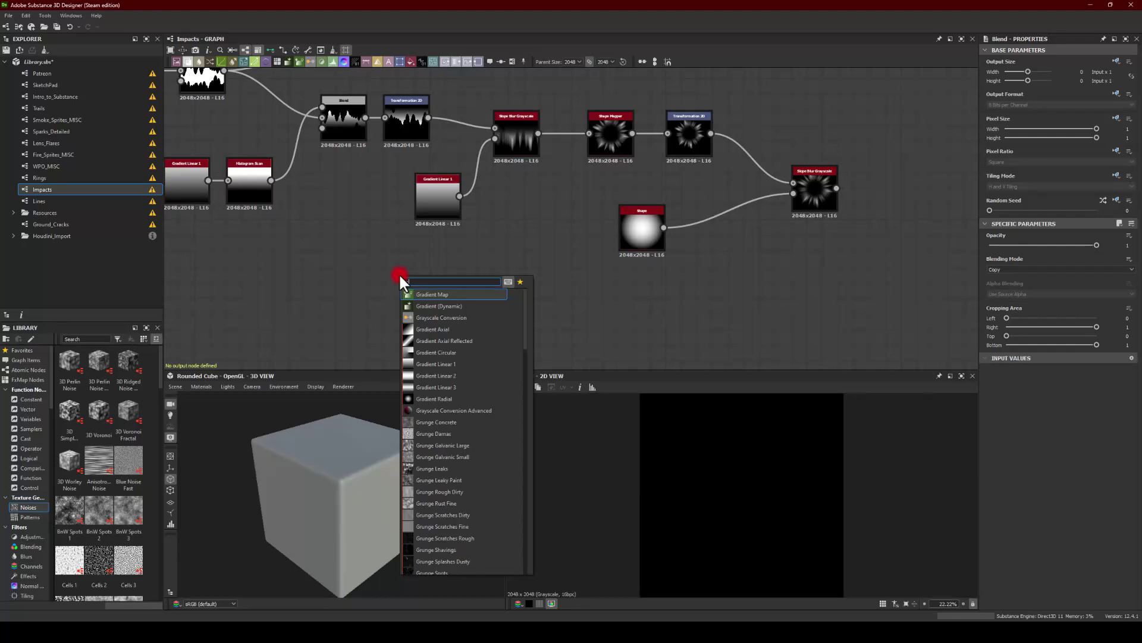
key("BackSpace")
type("unf")
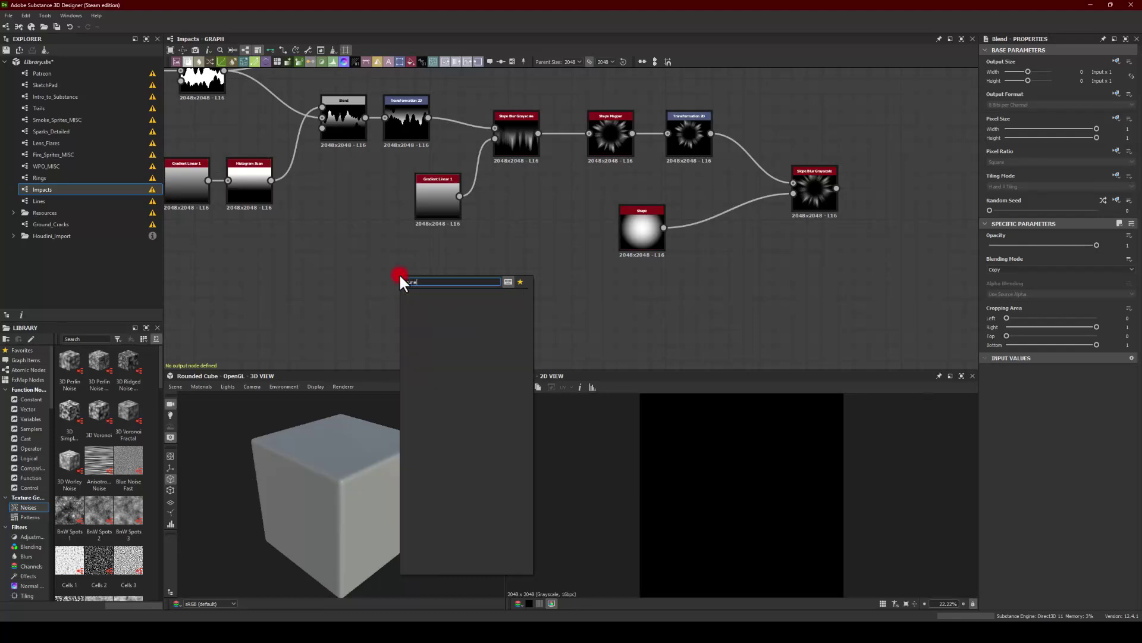
key("BackSpace")
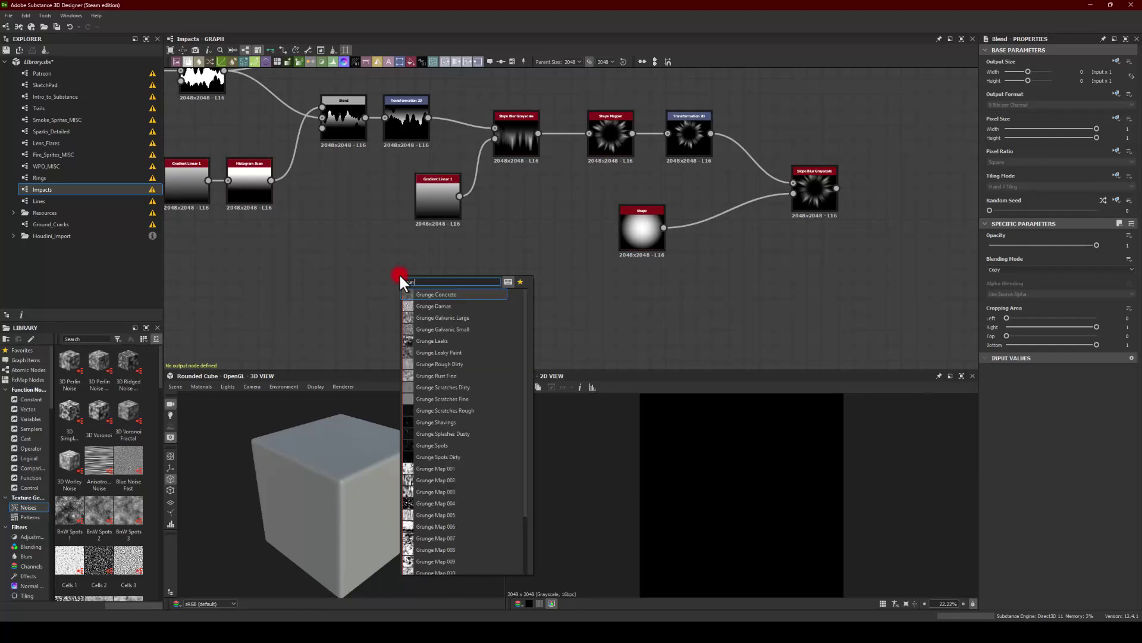
left_click(430, 339)
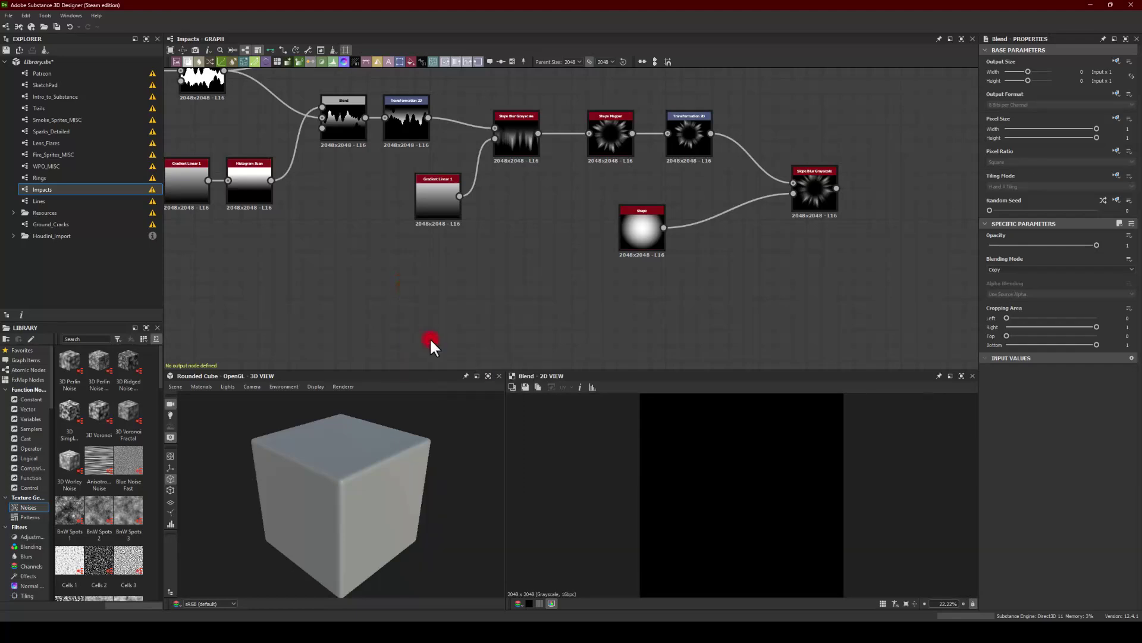
left_click_drag(408, 288, 415, 302)
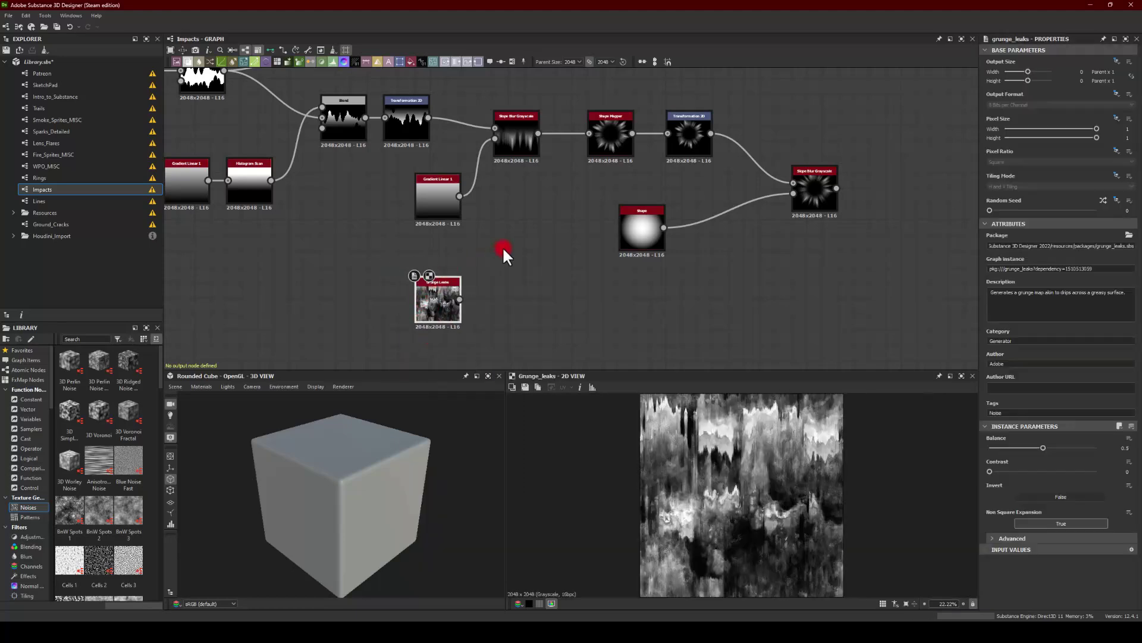
Step: Blur the Grunge Leaks output with a new Blur HQ Grayscale and connect it to the new Blend's foreground input
scroll(502, 247, "down", 3)
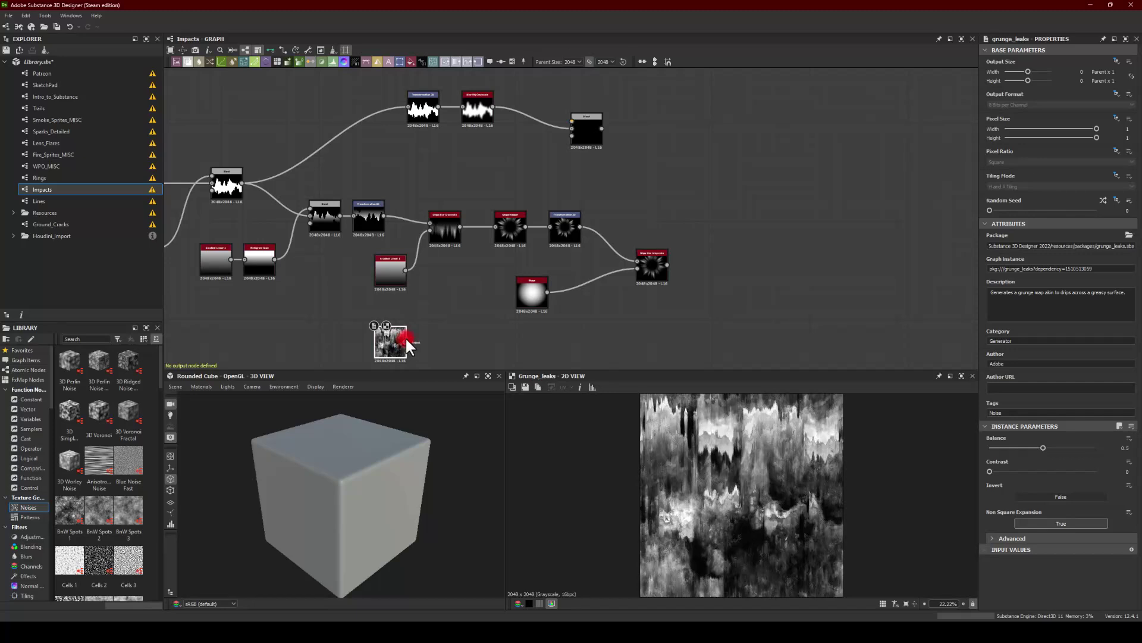
left_click_drag(406, 340, 527, 163)
type("blur")
left_click(530, 194)
scroll(553, 139, "up", 1)
middle_click_drag(559, 148, 537, 164)
left_click_drag(518, 182, 556, 132)
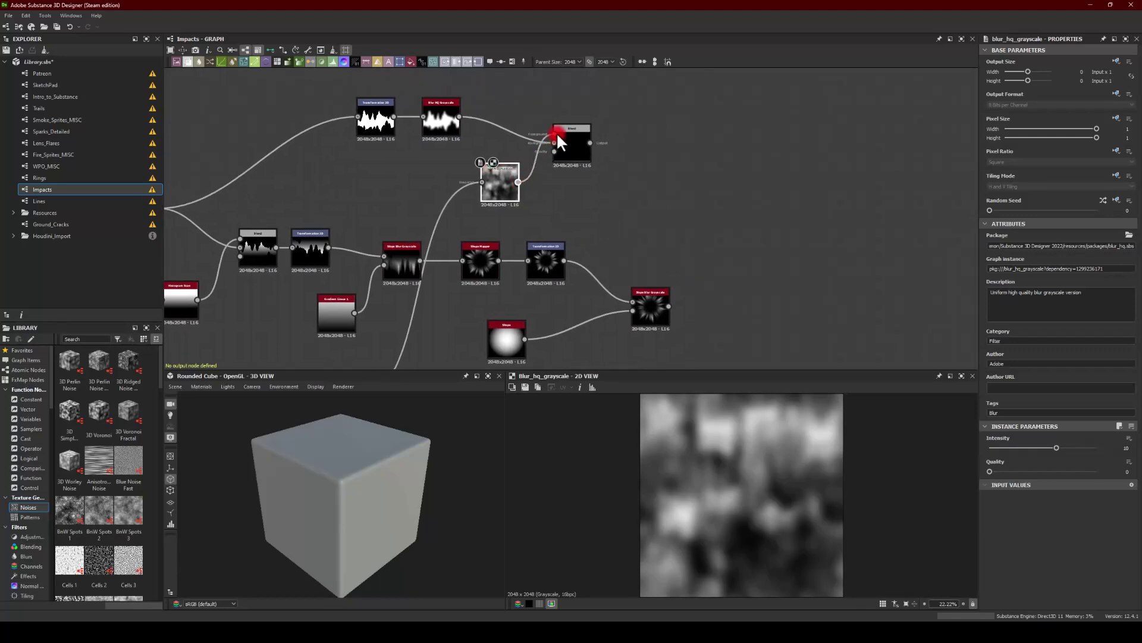
Step: Try Add (Linear Dodge) and Subtract on the Blend, then set it to Multiply with an opacity of 0.75
left_click(568, 148)
left_click(993, 269)
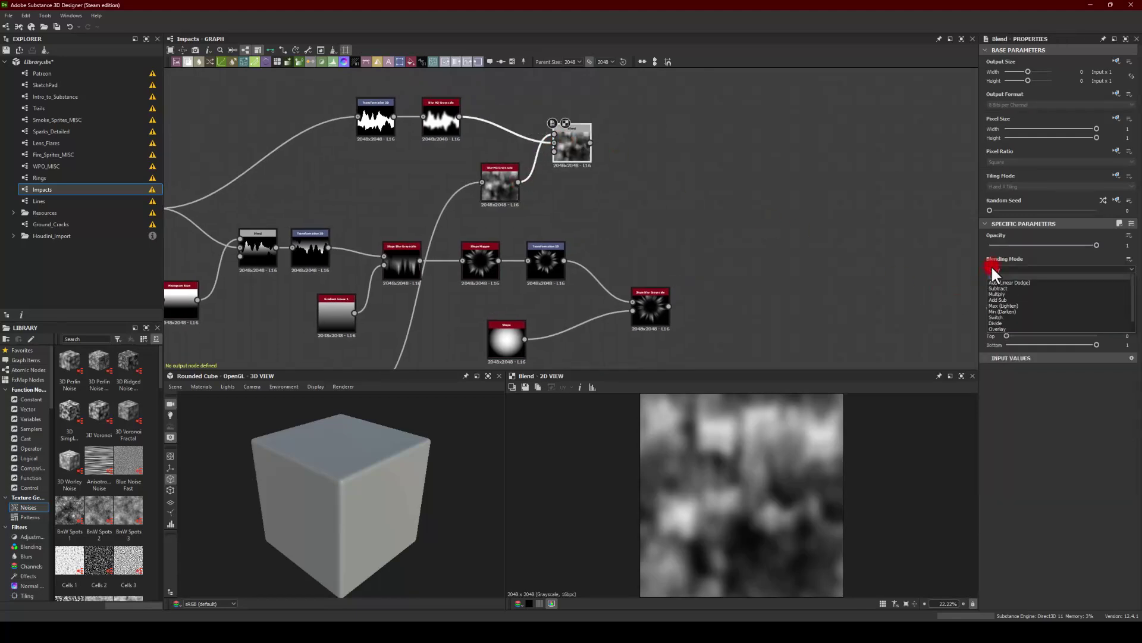
left_click(993, 282)
left_click(995, 270)
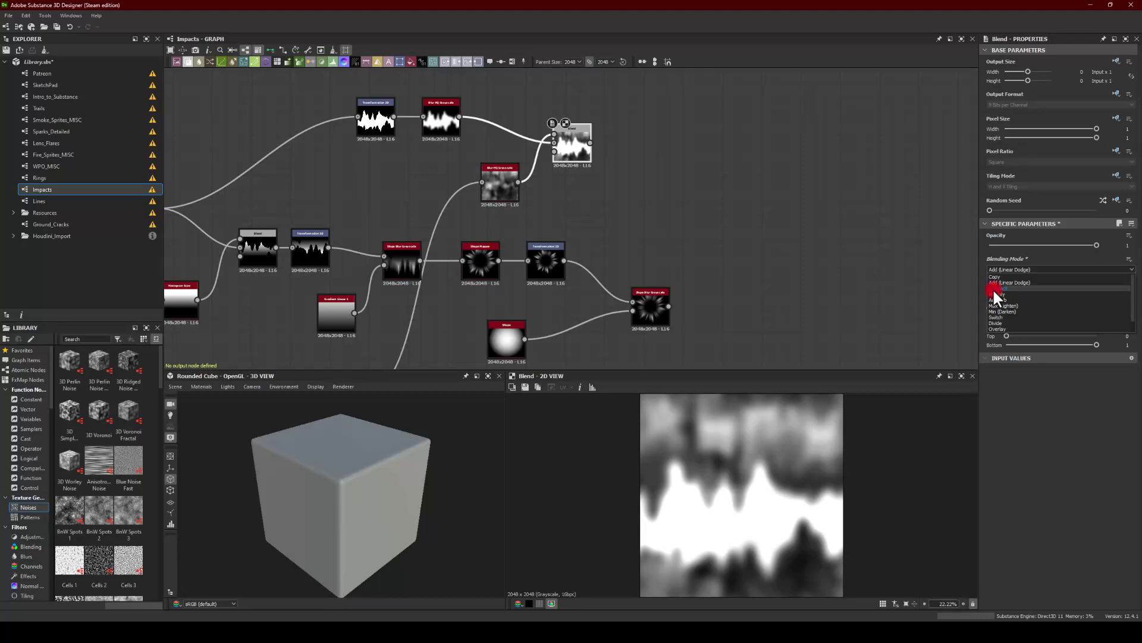
left_click(993, 287)
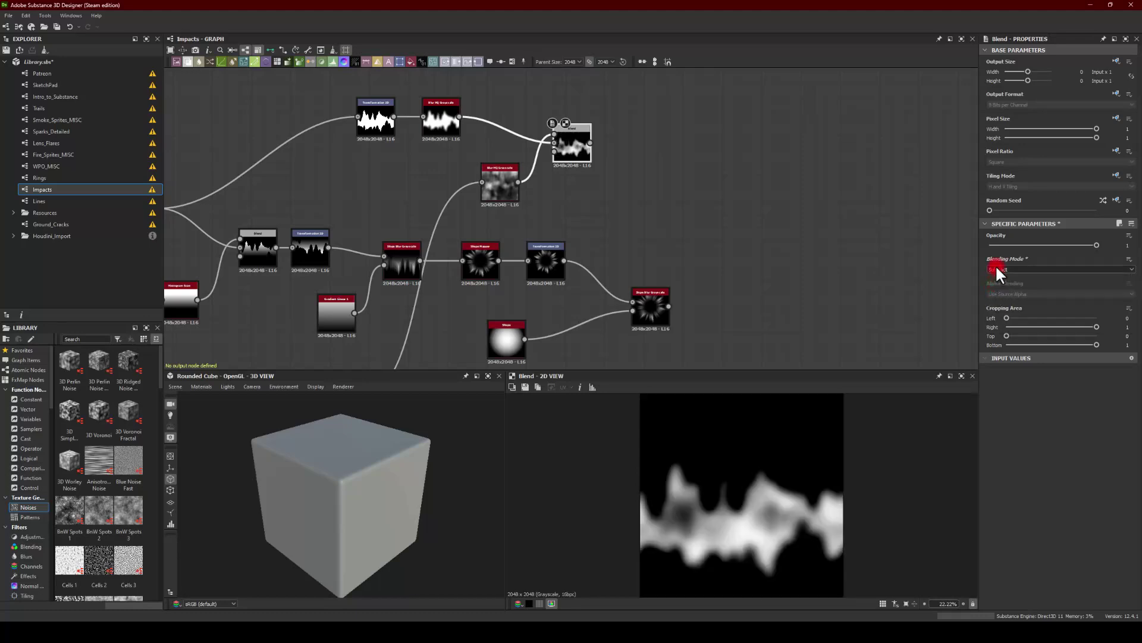
left_click(996, 268)
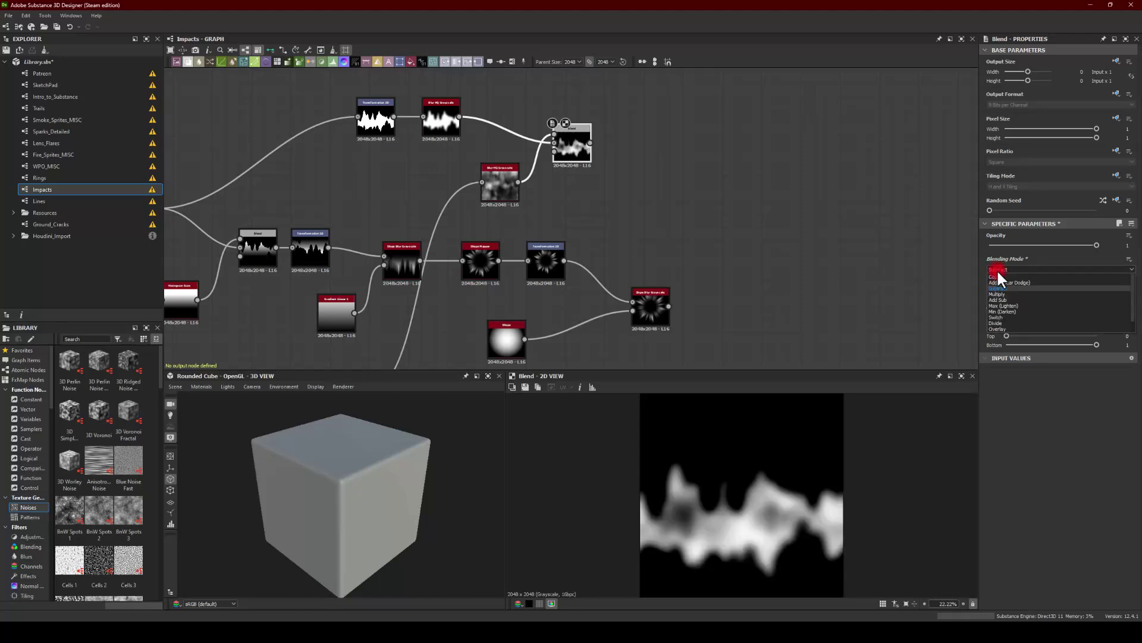
left_click(996, 294)
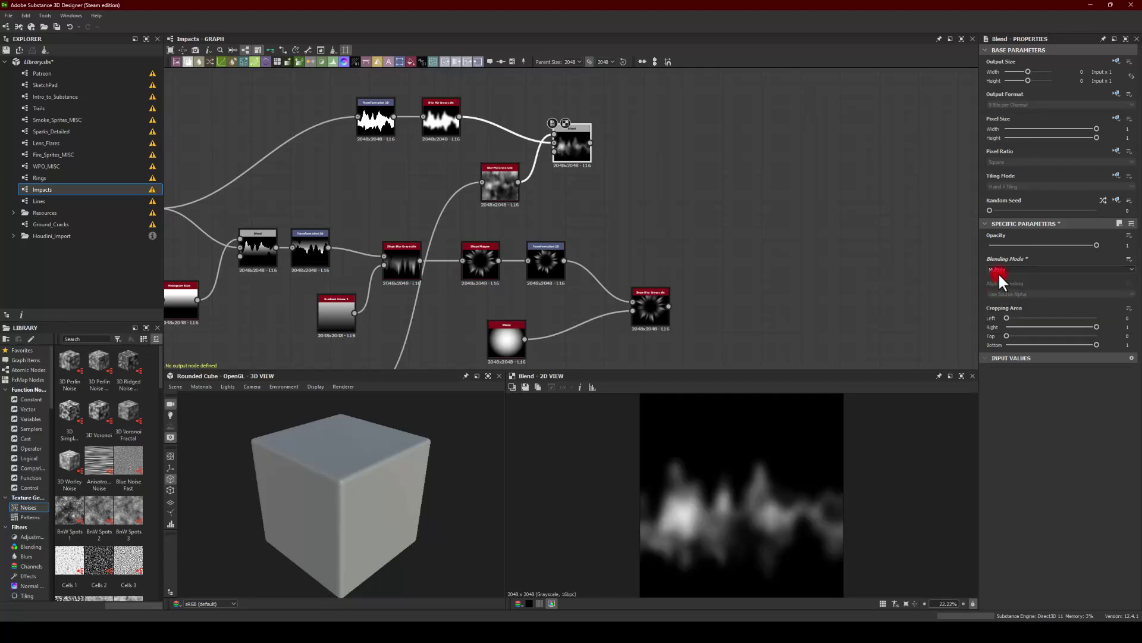
mouse_move(1080, 244)
left_mouse_down()
mouse_move(997, 246)
mouse_move(1071, 251)
left_mouse_up()
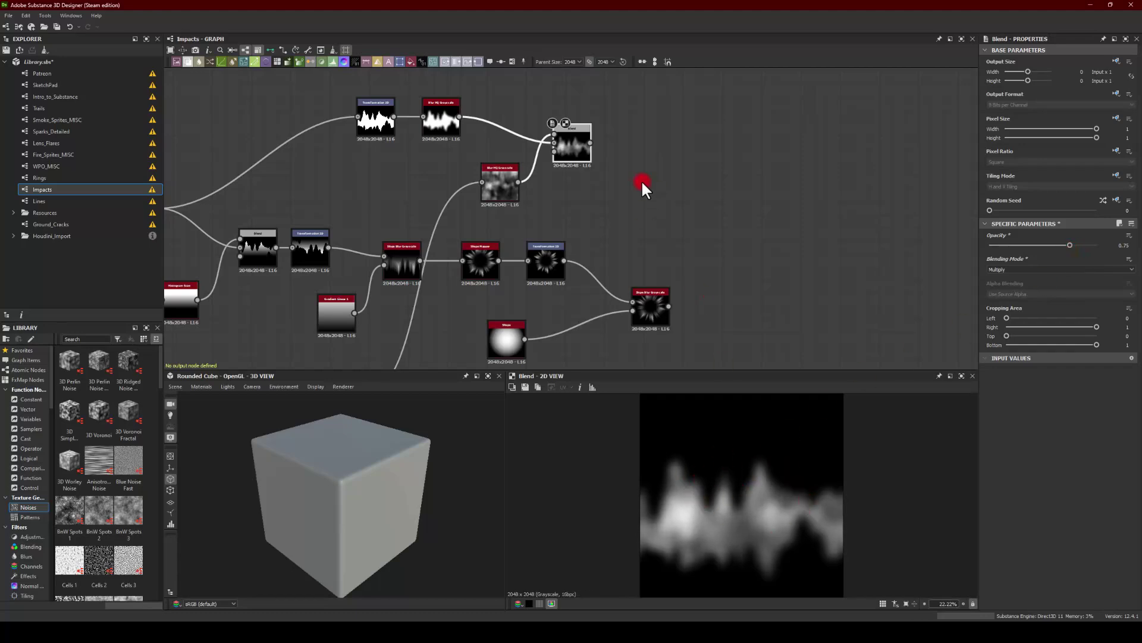
Step: Add another Blend after the Multiply Blend and connect the blurred grunge to its foreground input
middle_click_drag(642, 182, 625, 157)
left_click_drag(553, 124, 620, 121)
type("bl")
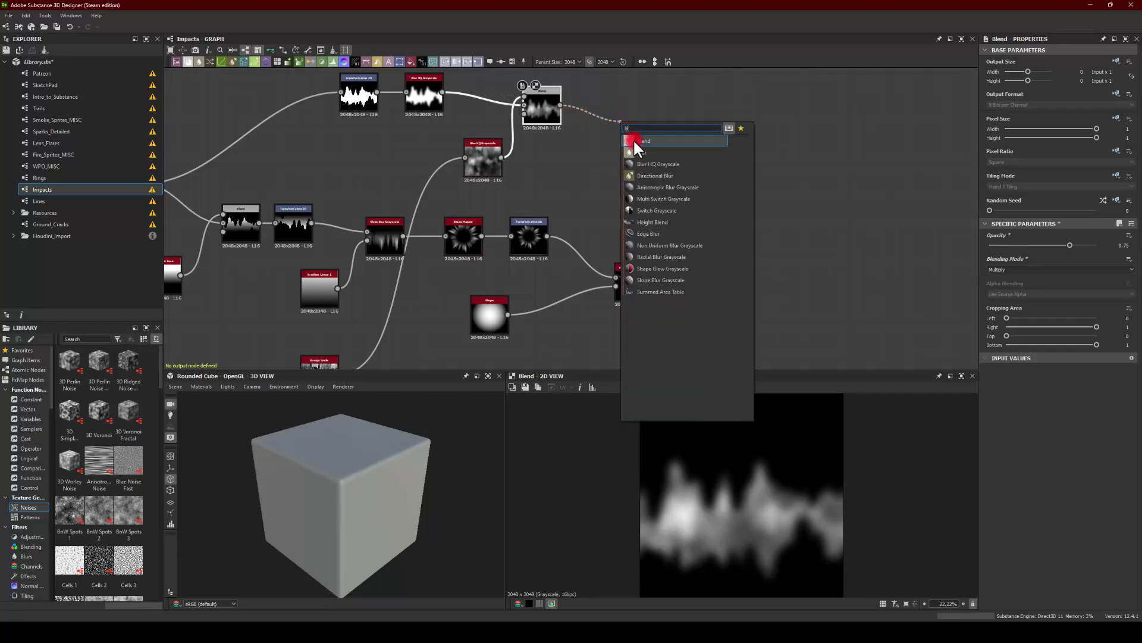
left_click(633, 139)
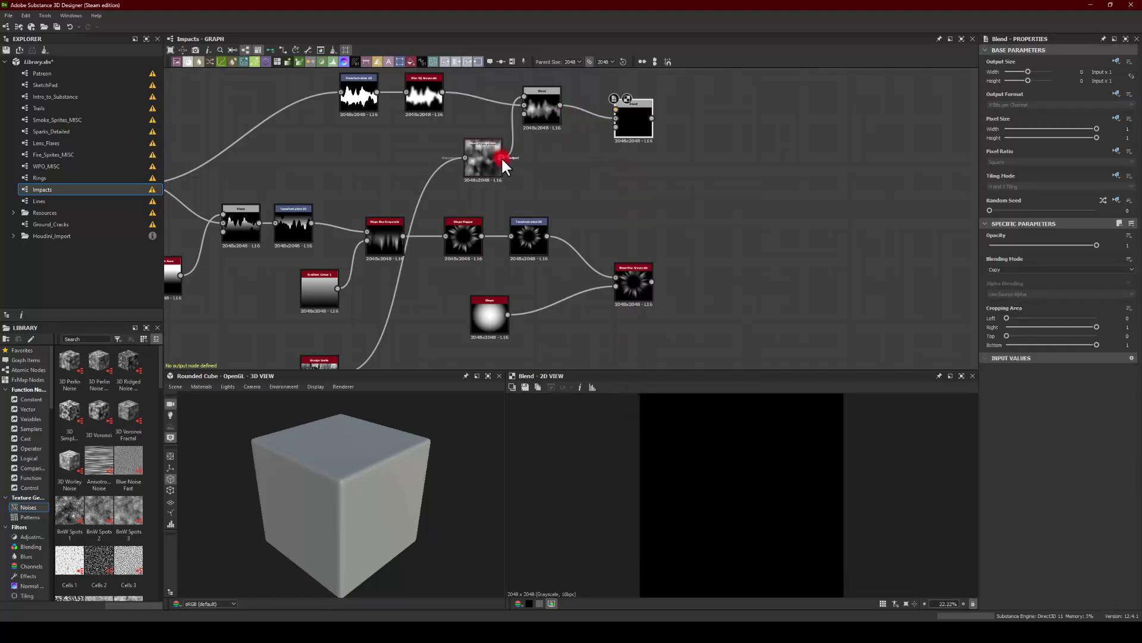
left_click_drag(501, 157, 617, 113)
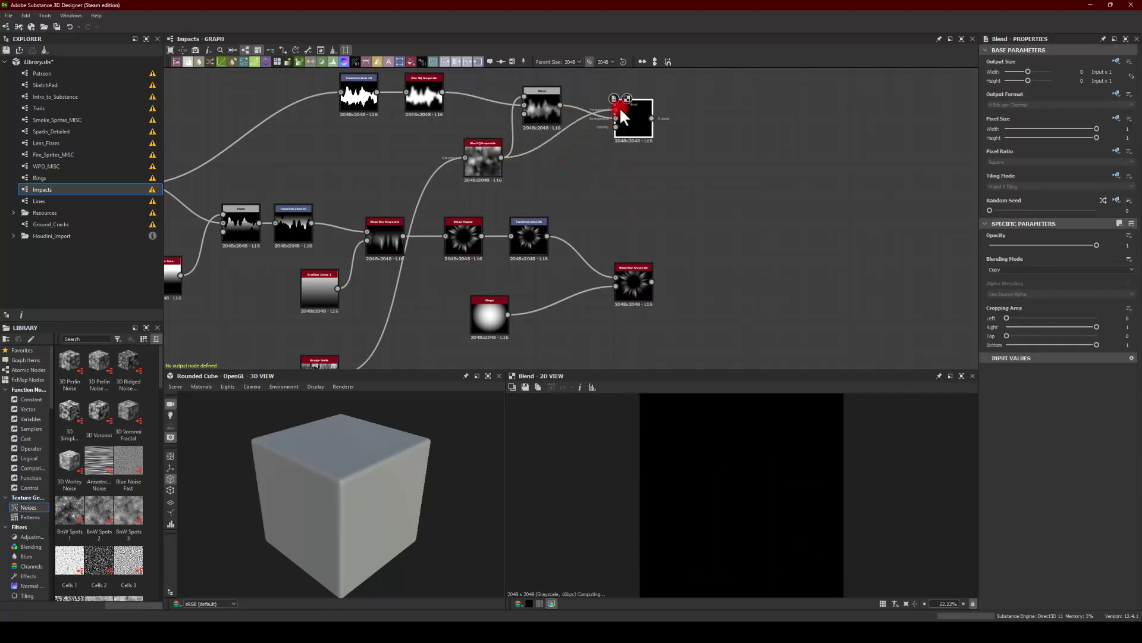
Step: Try Max (Lighten) and Min (Darken) on the last Blend, then use Add (Linear Dodge) with an opacity of 0.5
left_click(994, 269)
left_click(997, 297)
left_click(996, 268)
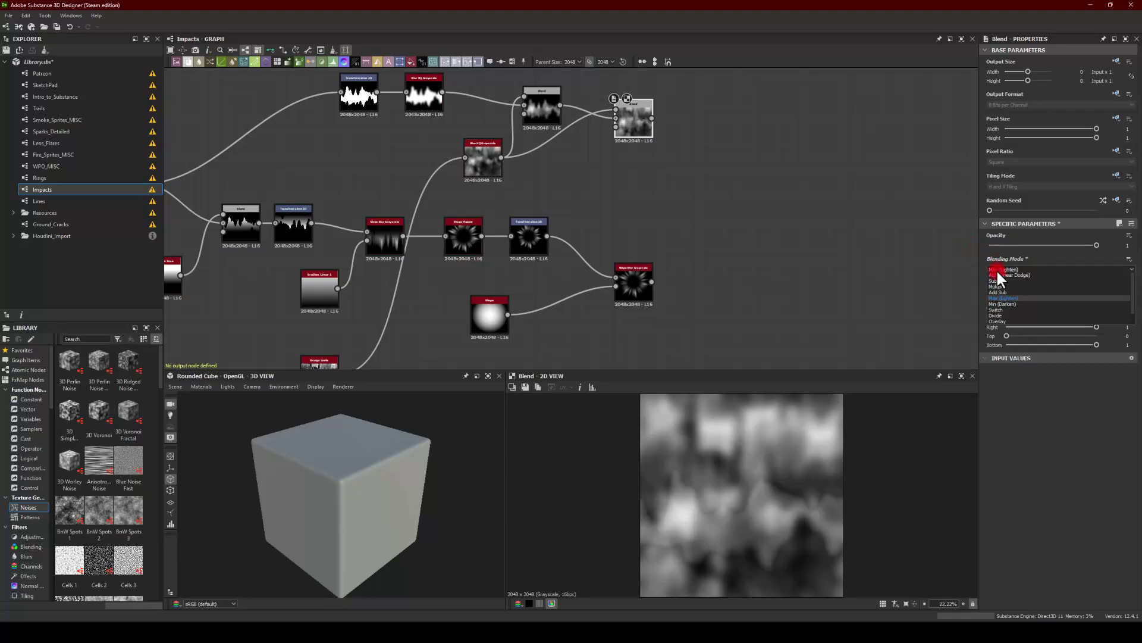
left_click(992, 304)
left_click(992, 269)
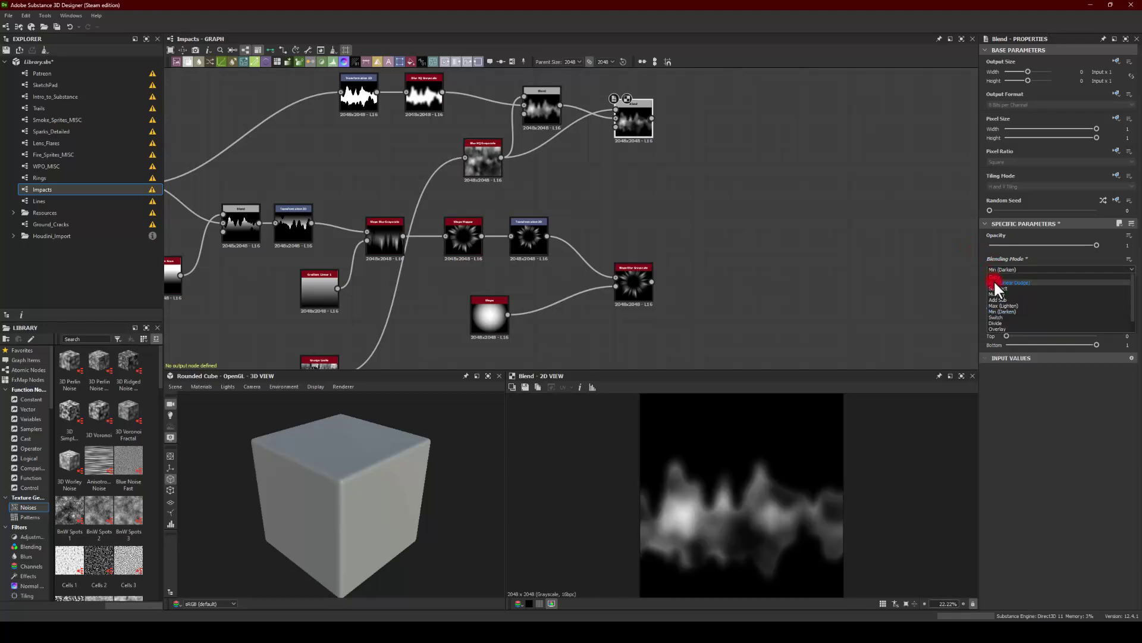
left_click(995, 283)
left_click_drag(1091, 246, 1042, 245)
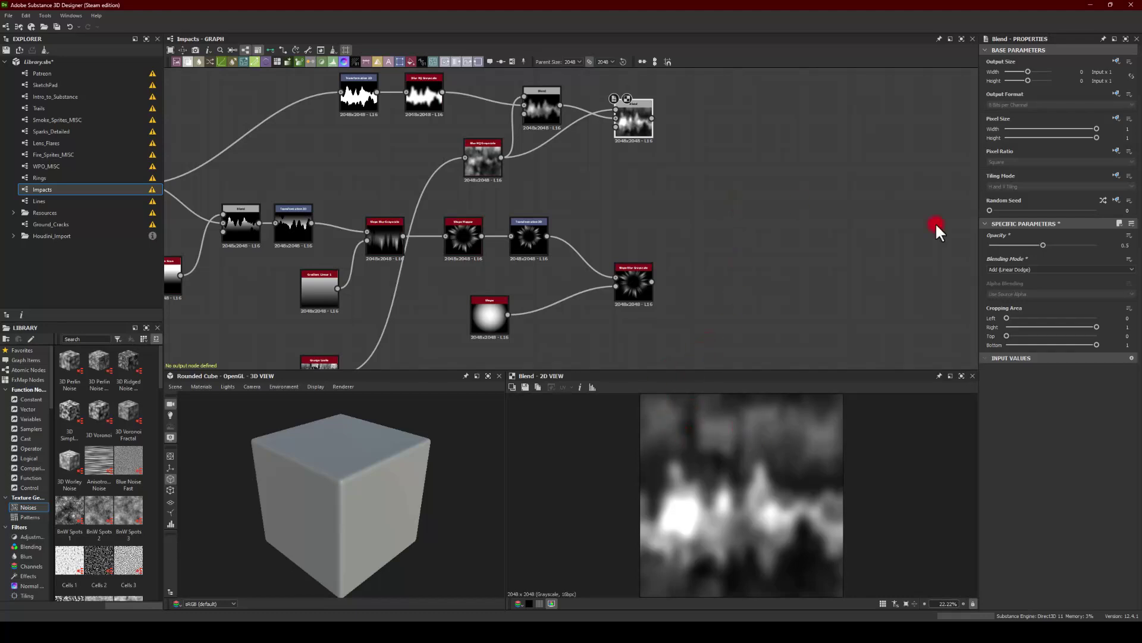
Step: Test Multiply and Overlay on the last Blend, then set its blending mode to Copy
left_click(996, 269)
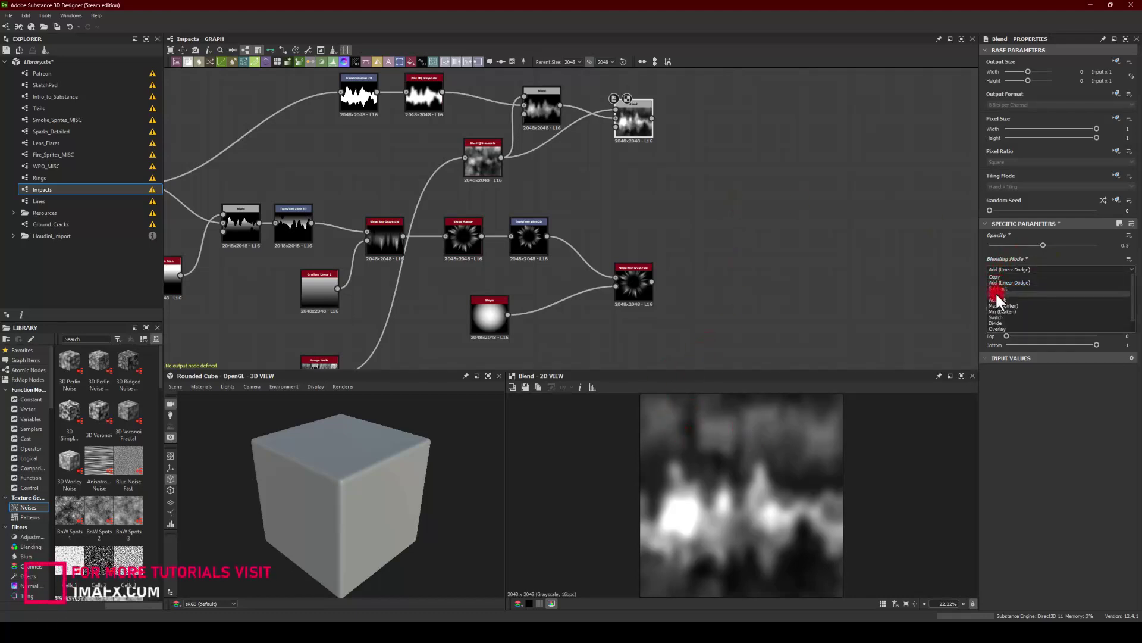
left_click(994, 293)
left_click(998, 269)
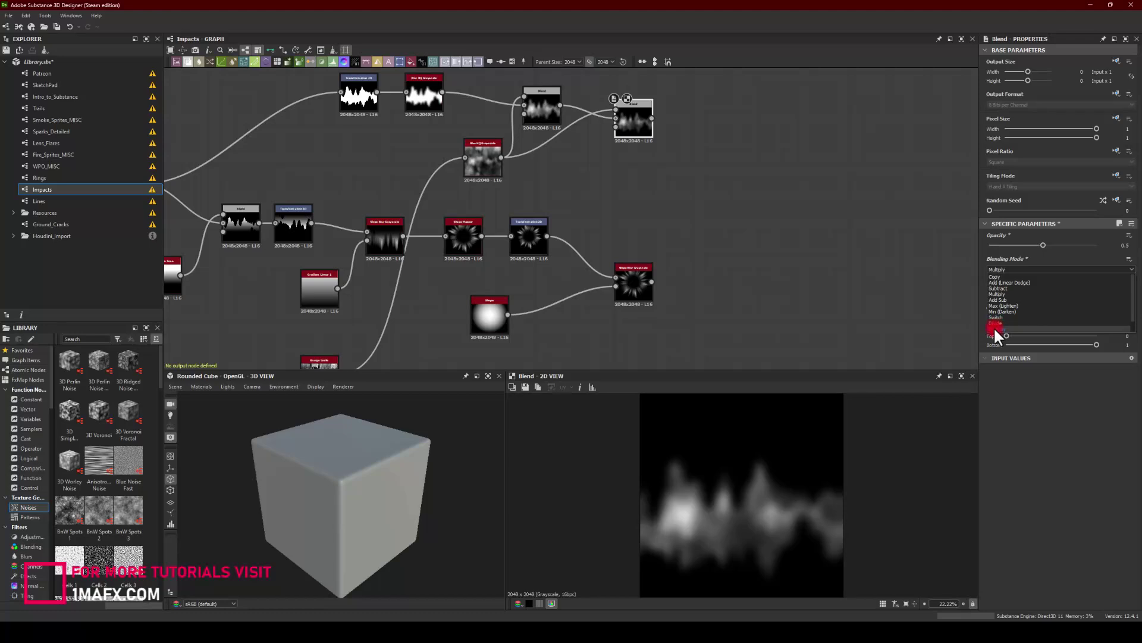
left_click(993, 328)
left_click(996, 271)
left_click(993, 280)
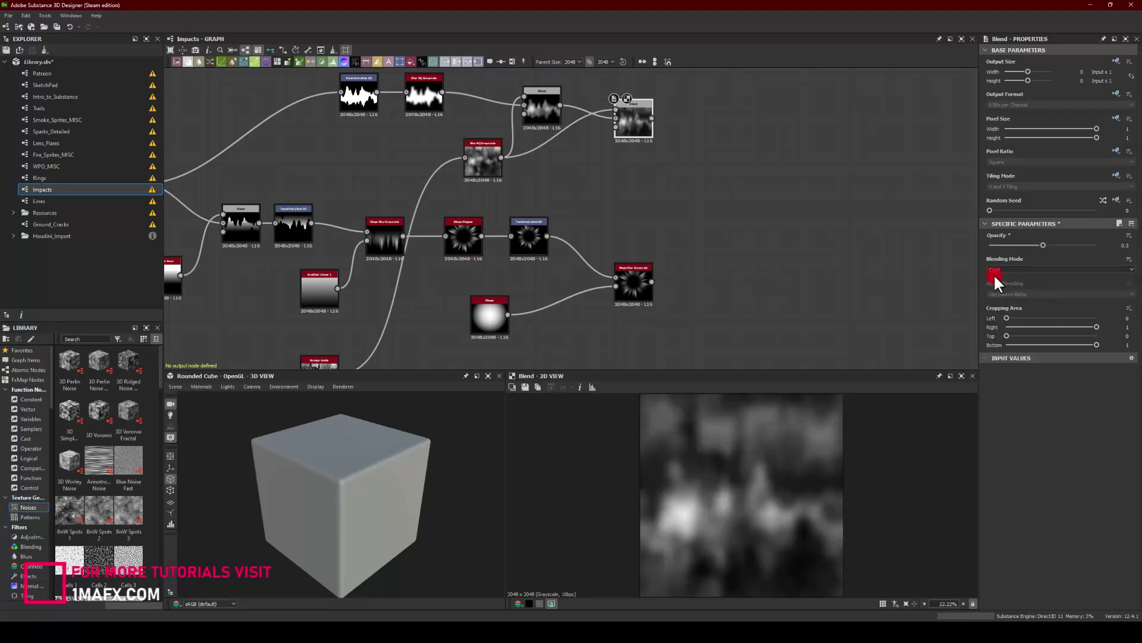
Step: Try Add (Linear Dodge) on the last Blend, then return it to Copy with an opacity of 0.3
mouse_move(1034, 243)
left_mouse_down()
mouse_move(996, 249)
mouse_move(1026, 240)
left_mouse_up()
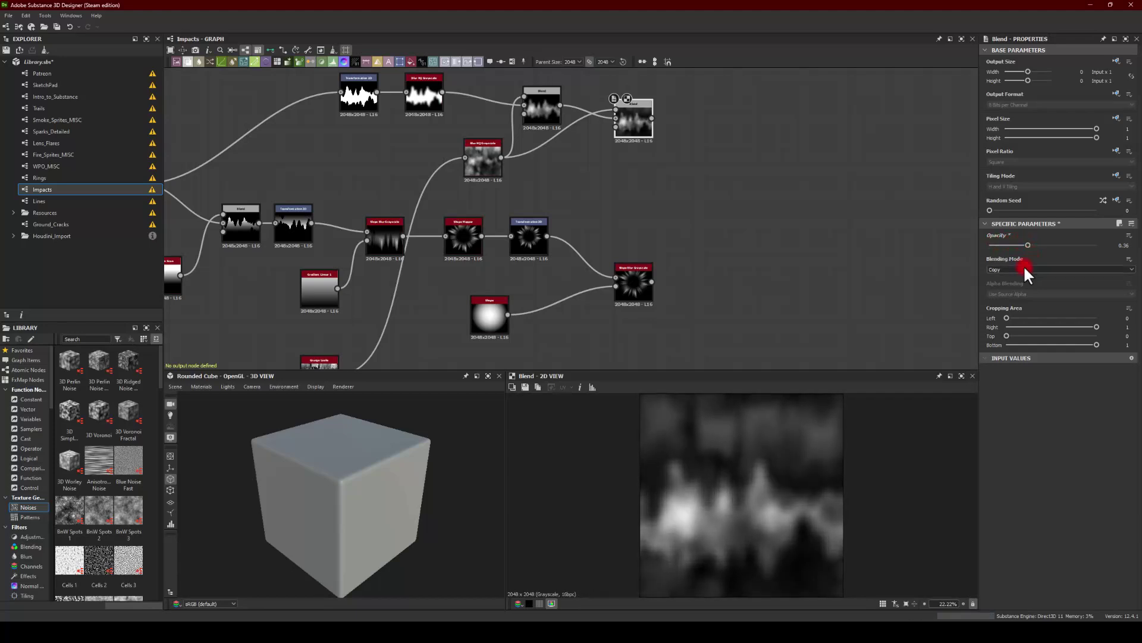
left_click(1023, 269)
left_click(1011, 286)
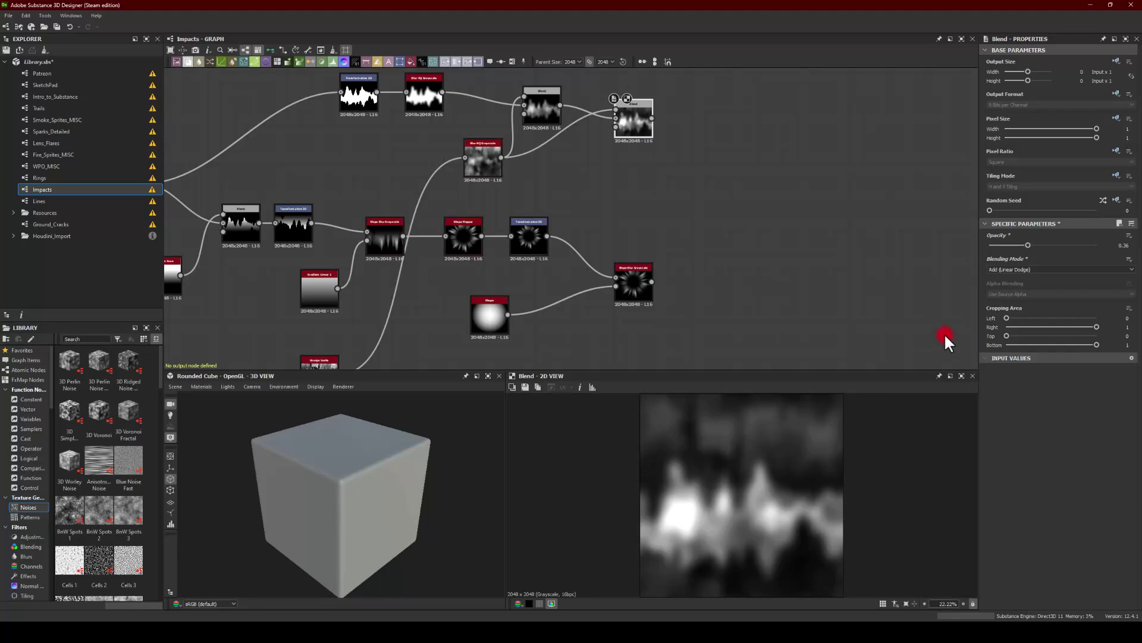
left_click(992, 270)
left_click(993, 280)
mouse_move(1028, 245)
left_mouse_down()
mouse_move(1007, 246)
mouse_move(1021, 244)
left_mouse_up()
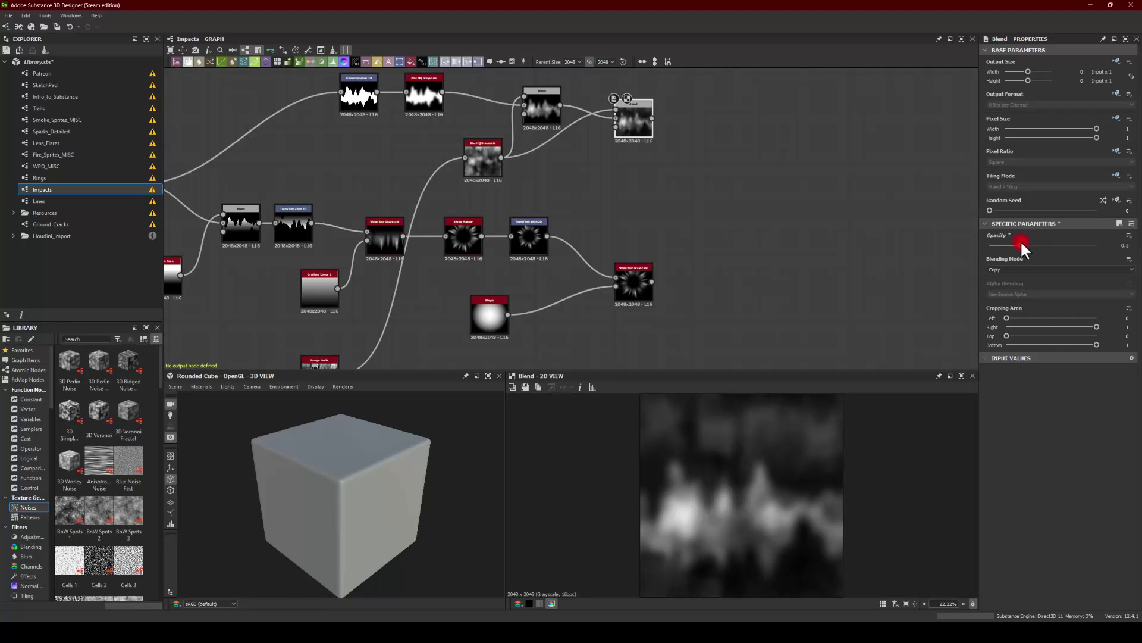
left_click(1118, 249)
left_click(644, 496)
Step: Align the two Blend nodes with the upper chain and move the blurred grunge node beneath the upper Blur HQ Grayscale
middle_click_drag(658, 155, 607, 190)
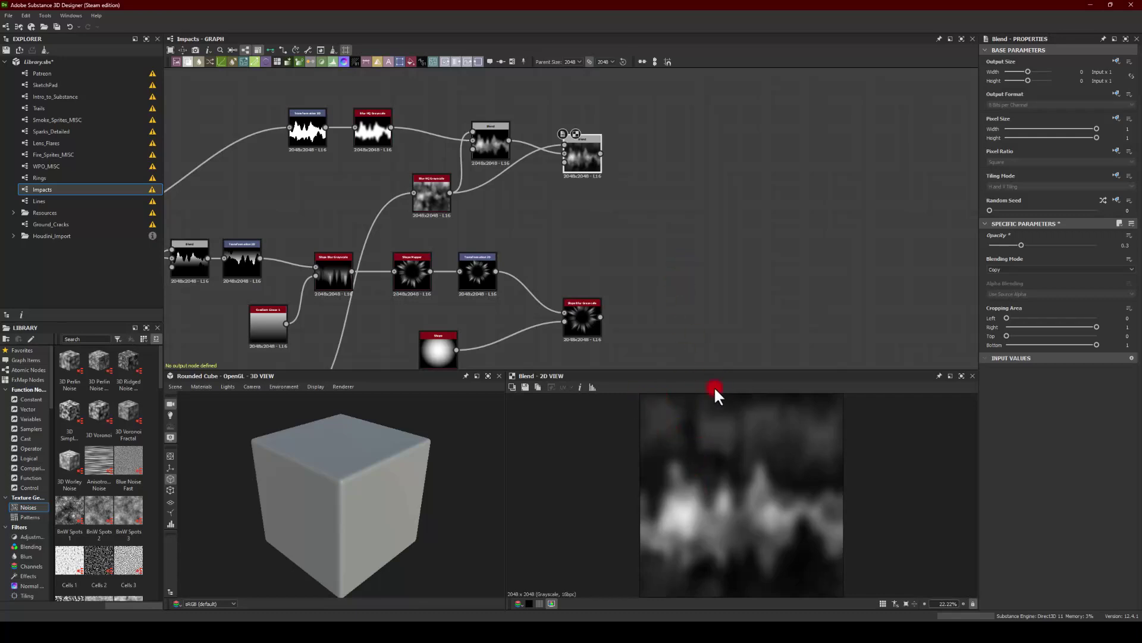
left_click_drag(587, 163, 571, 153)
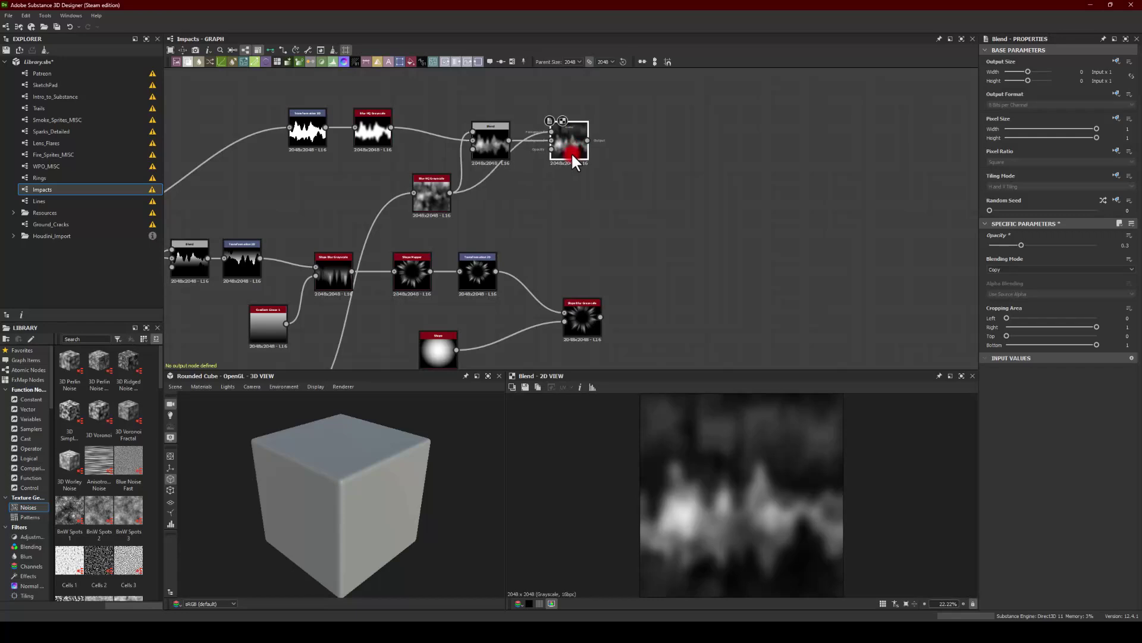
left_click_drag(491, 137, 475, 124)
left_click_drag(565, 144, 539, 133)
left_click_drag(423, 190, 364, 177)
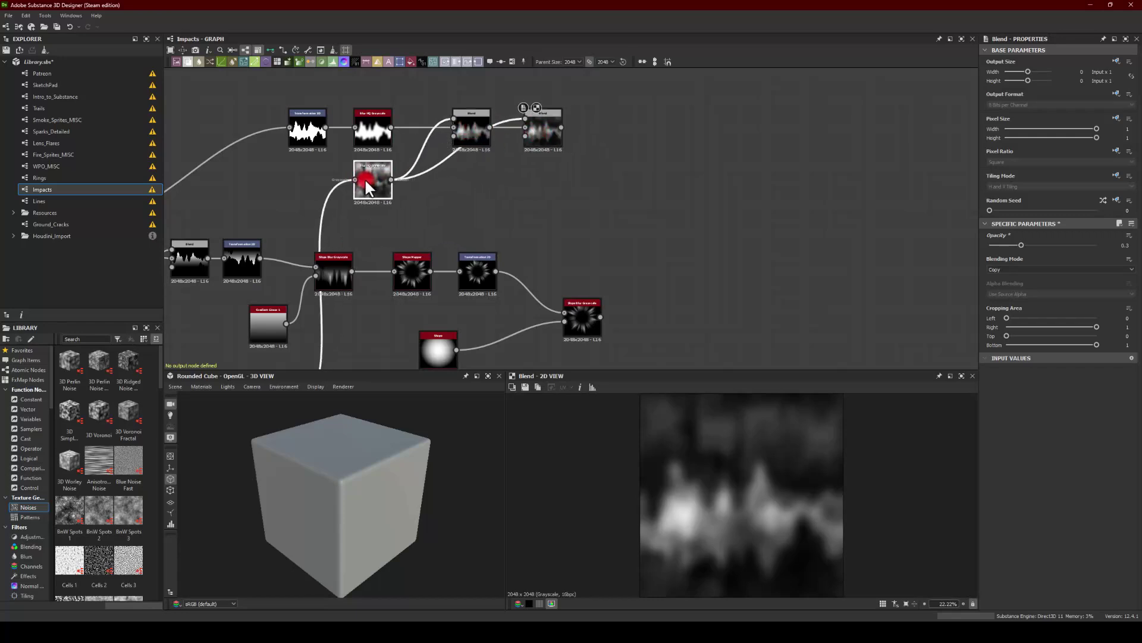
Step: Preview the final Slope Blur Grayscale of the radial burst branch in the 2D view
middle_click_drag(463, 230, 415, 146)
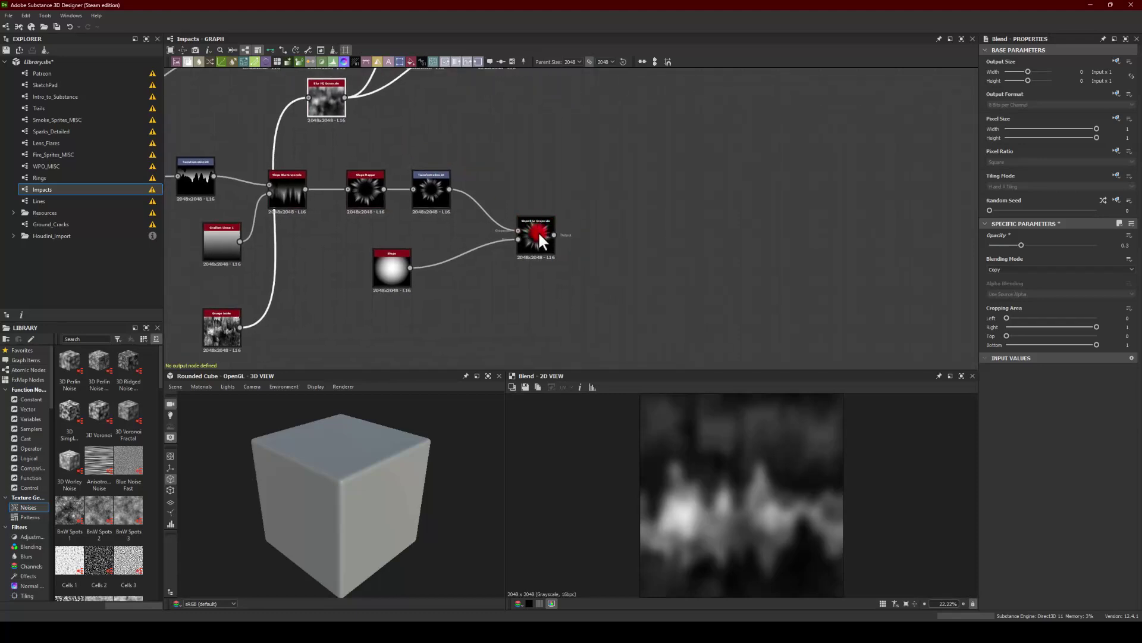
double_click(538, 234)
middle_click_drag(601, 236, 457, 202)
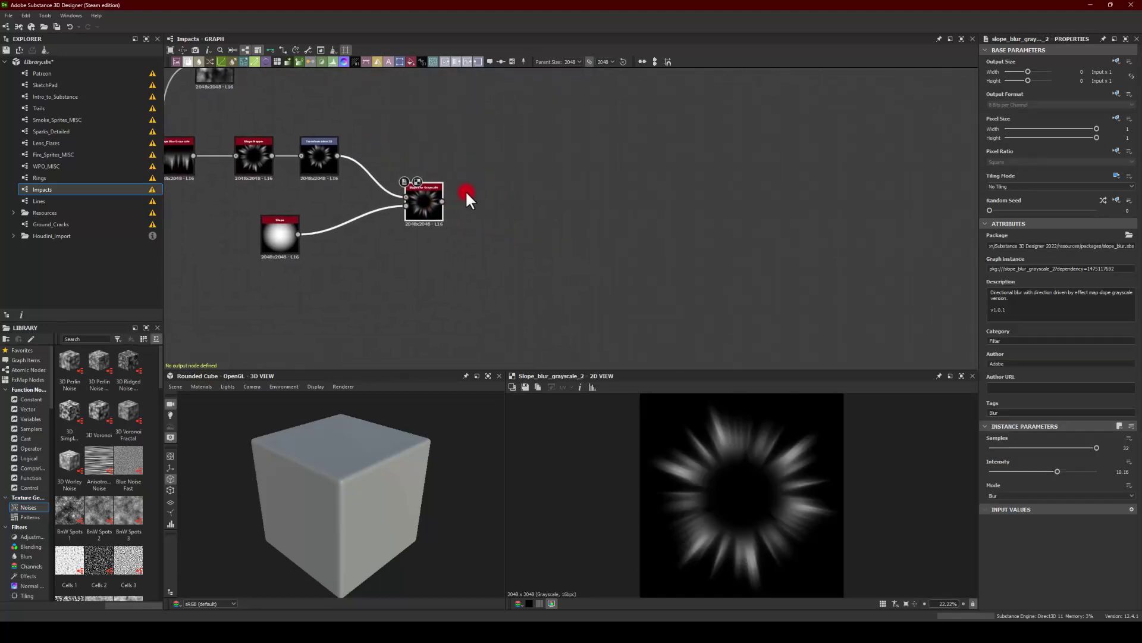
middle_click_drag(542, 136, 496, 155)
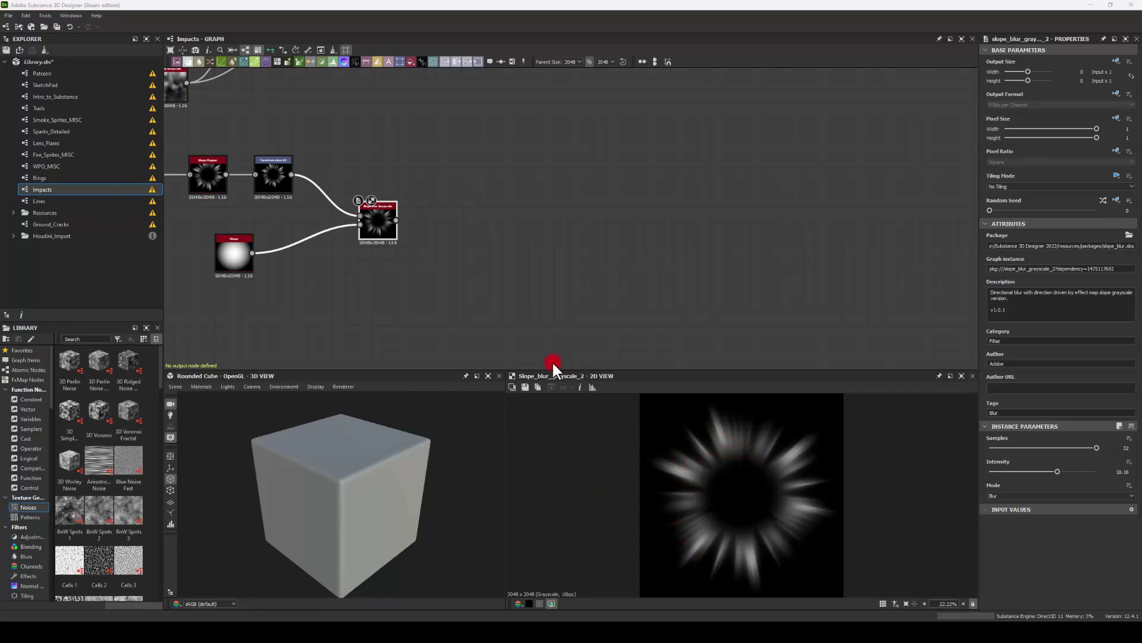
middle_click_drag(454, 306, 455, 198)
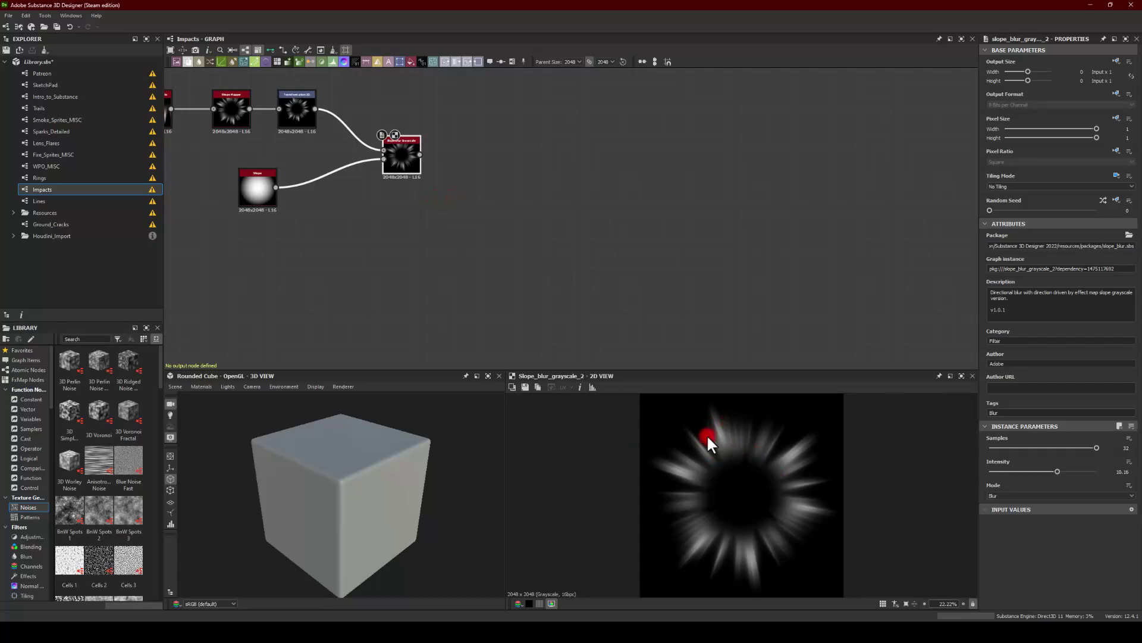
Step: Tidy the graph by moving the final Slope Blur Grayscale closer to its inputs and shifting Grunge Leaks beside the Gradient Linear column
left_click_drag(397, 152, 370, 150)
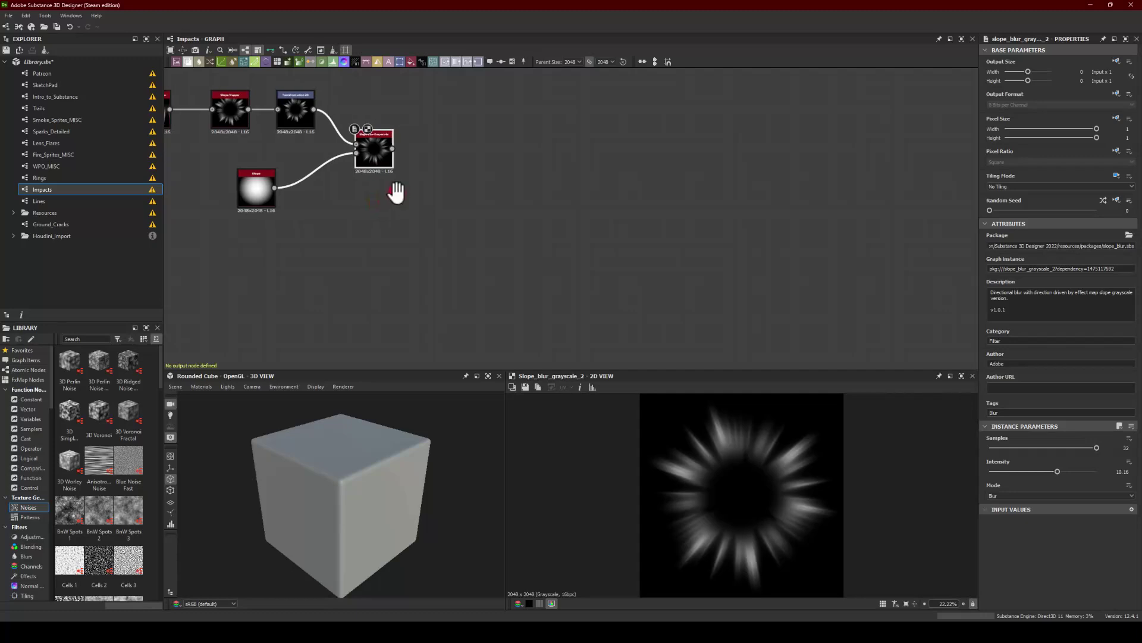
middle_click_drag(353, 206, 490, 226)
left_click_drag(311, 211, 369, 202)
scroll(381, 200, "up", 4)
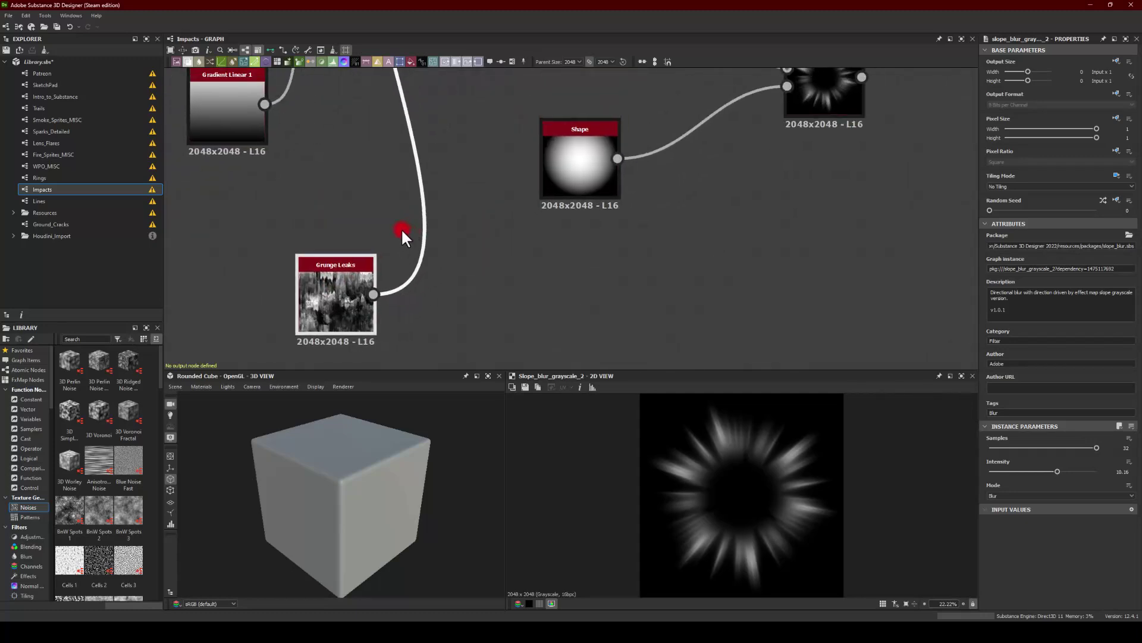
middle_click_drag(400, 172, 334, 153)
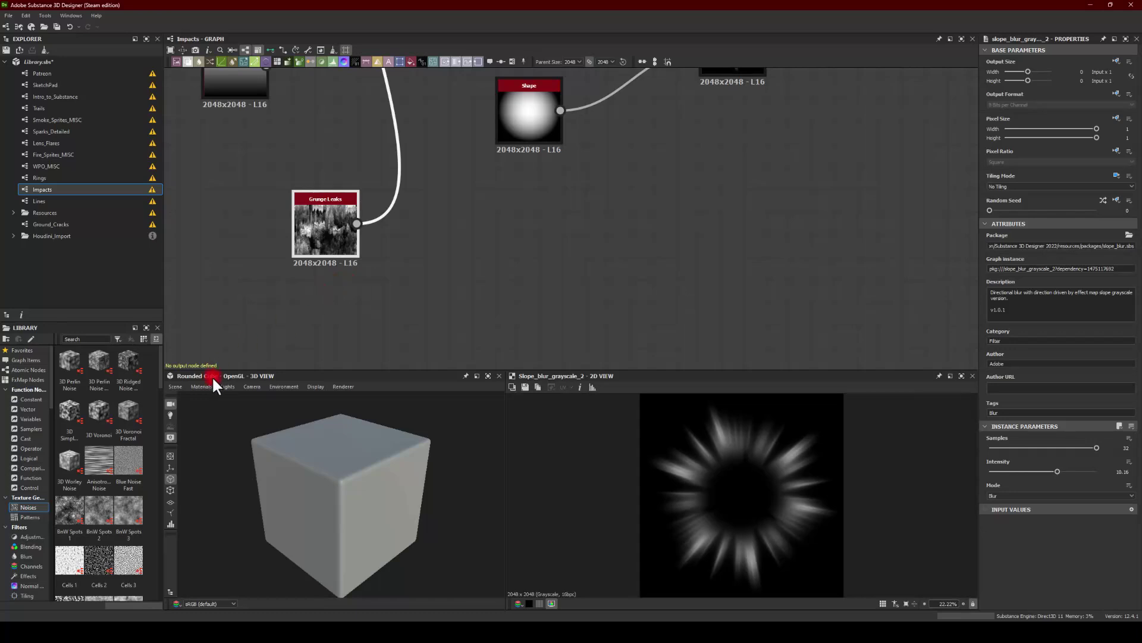
Step: Add a Directional Noise 4 node below Grunge Leaks and set its angle to 90 degrees
scroll(102, 468, "down", 10)
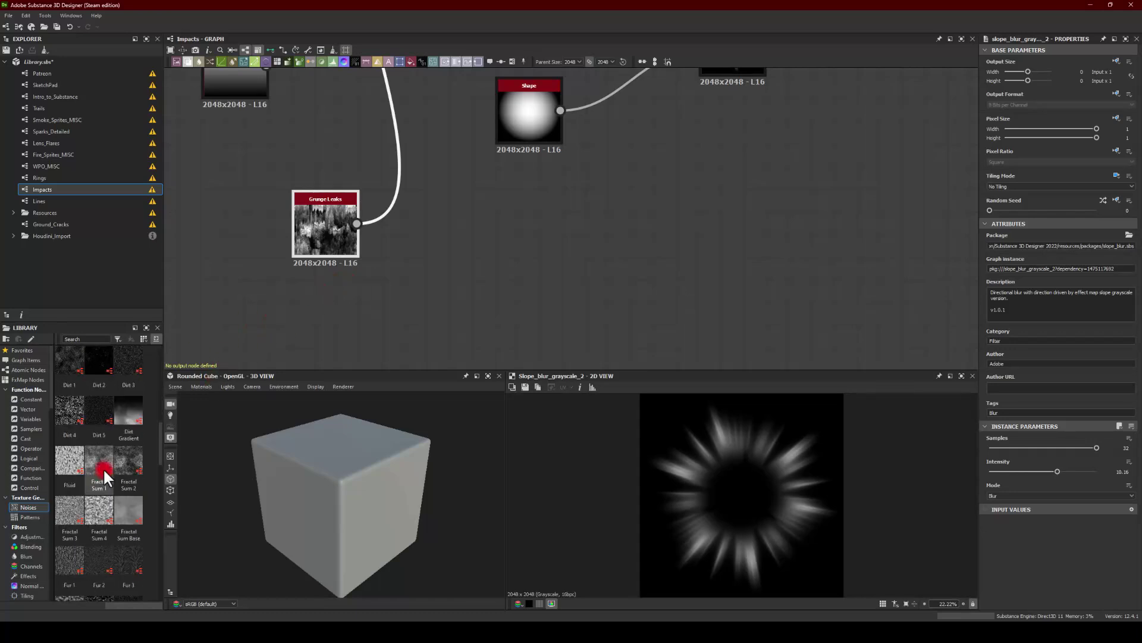
scroll(102, 468, "down", 5)
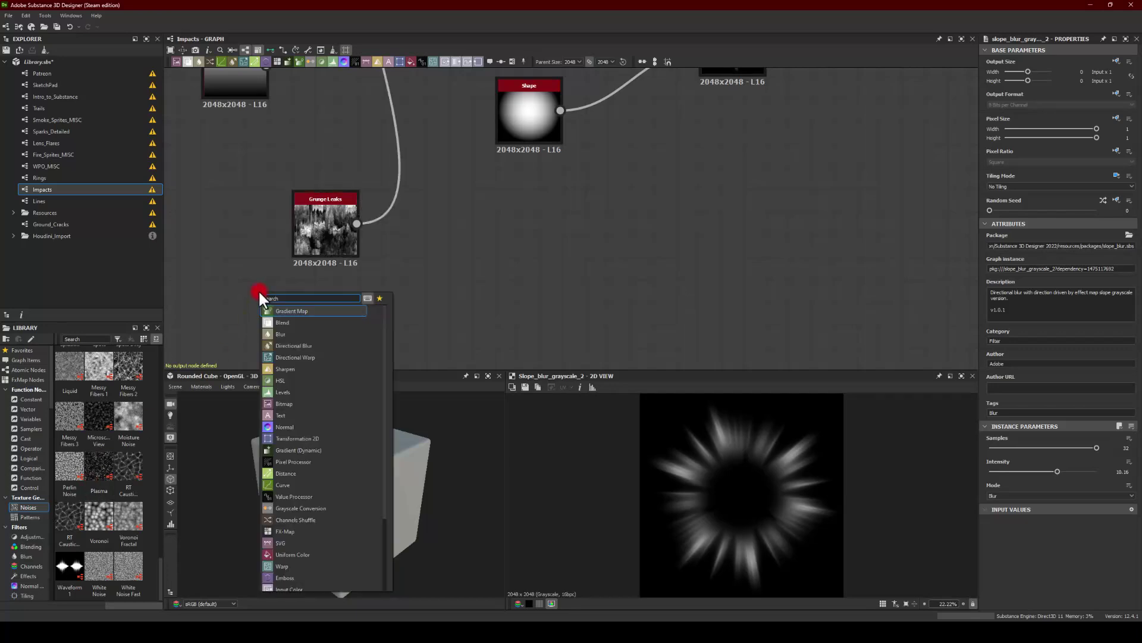
key("space")
type("dir")
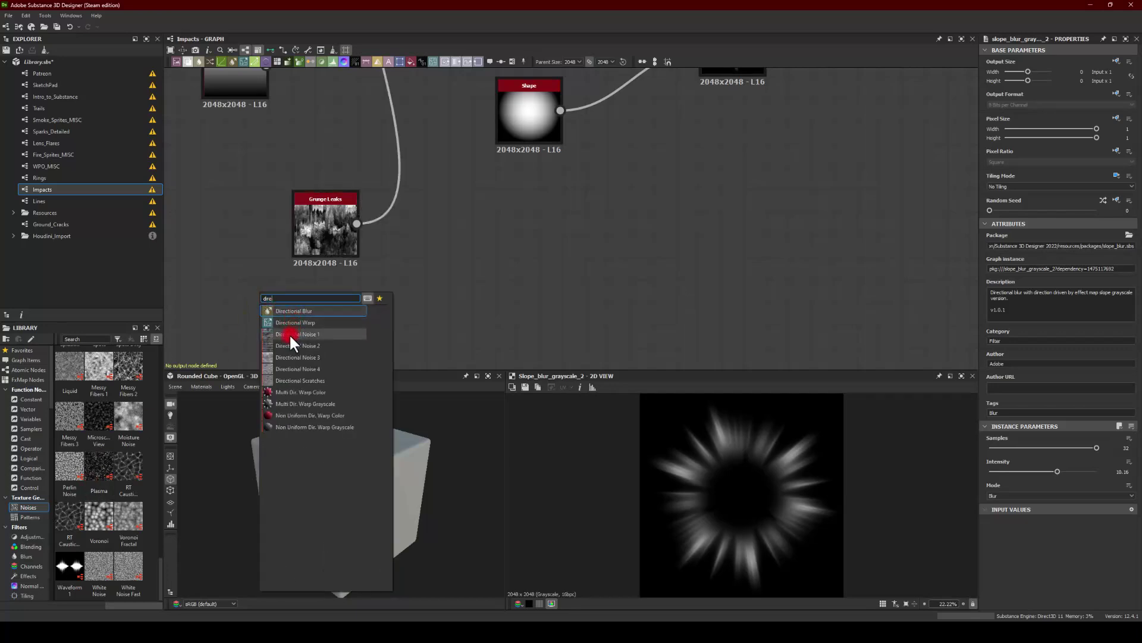
left_click(293, 368)
left_click_drag(259, 301, 327, 323)
left_click_drag(1029, 506, 1059, 507)
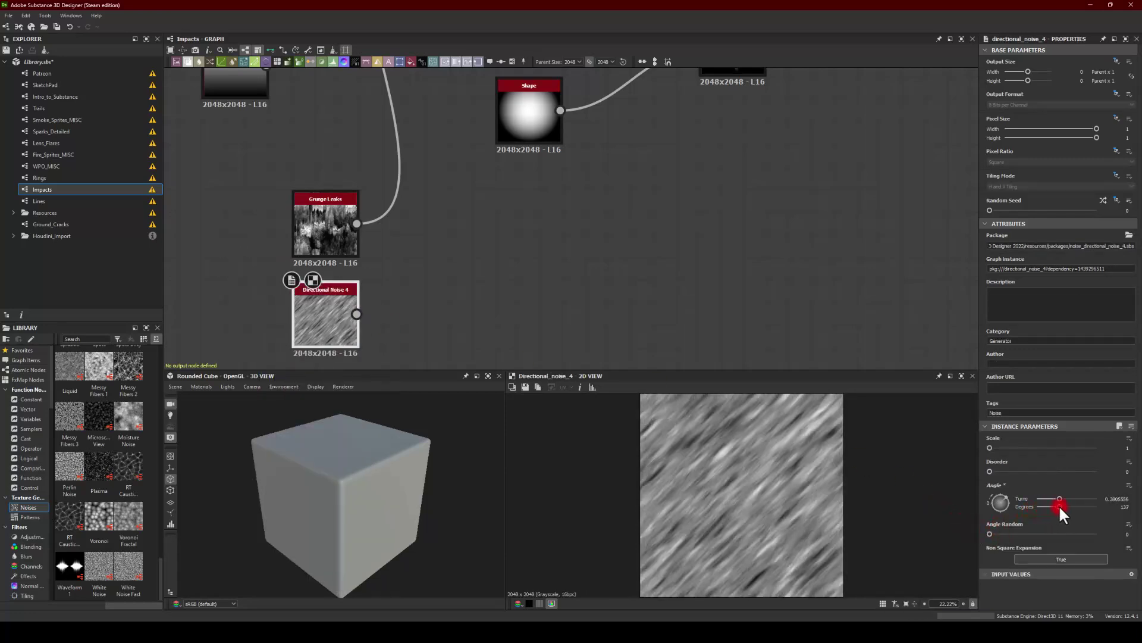
type("90")
key("Return")
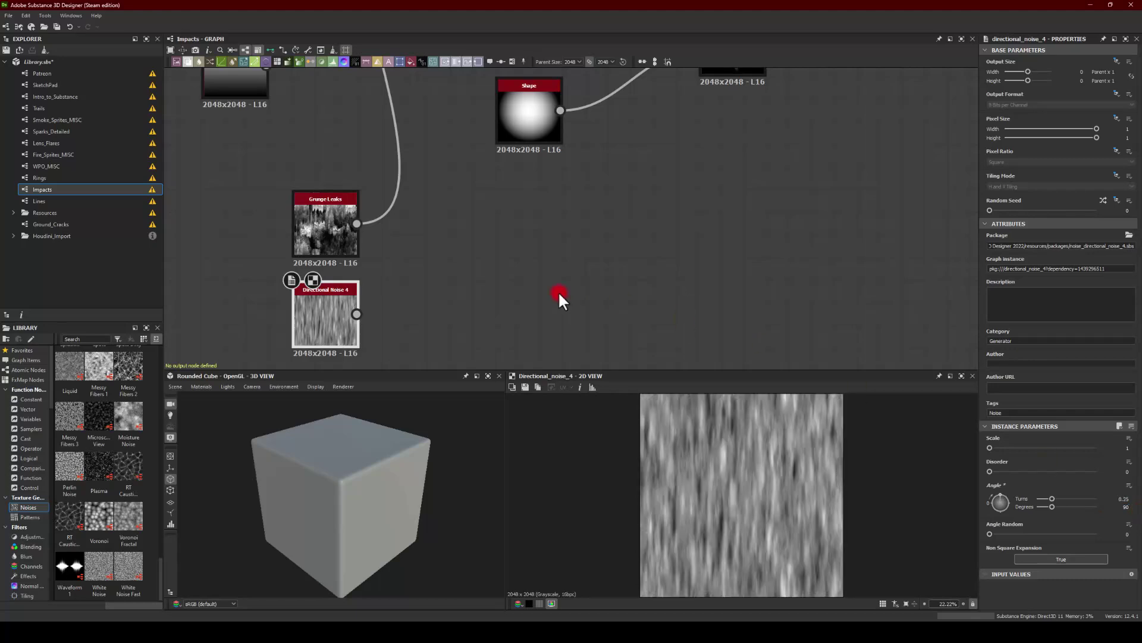
Step: Try a Creased noise below Directional Noise 4, then replace it with a Crystal 2 noise
middle_click_drag(436, 305, 435, 253)
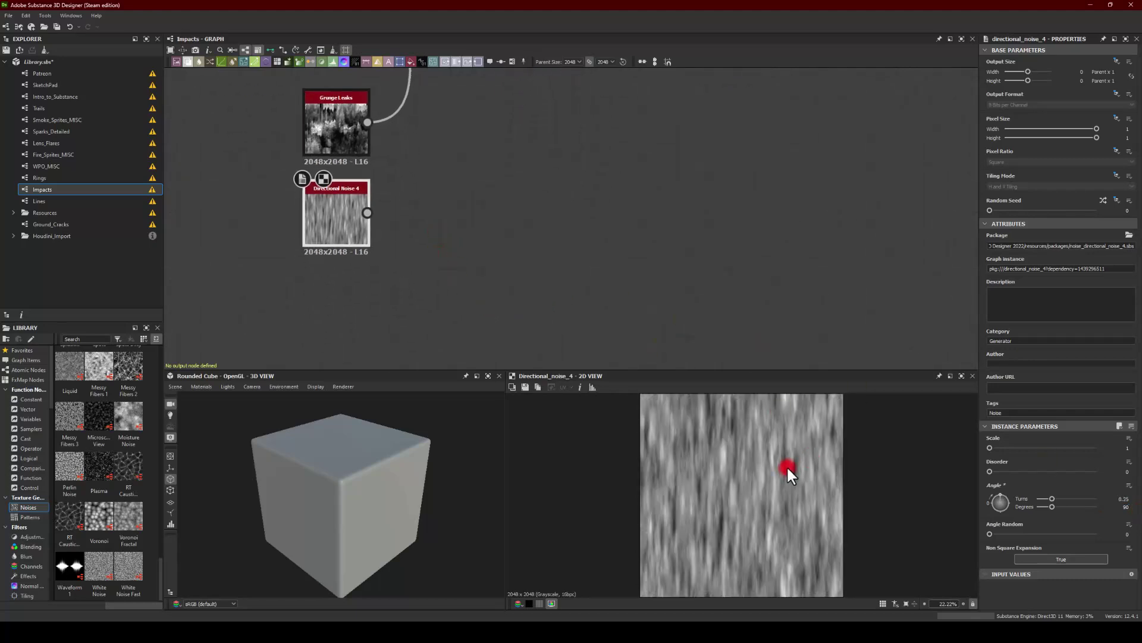
left_click(292, 302)
scroll(95, 440, "up", 5)
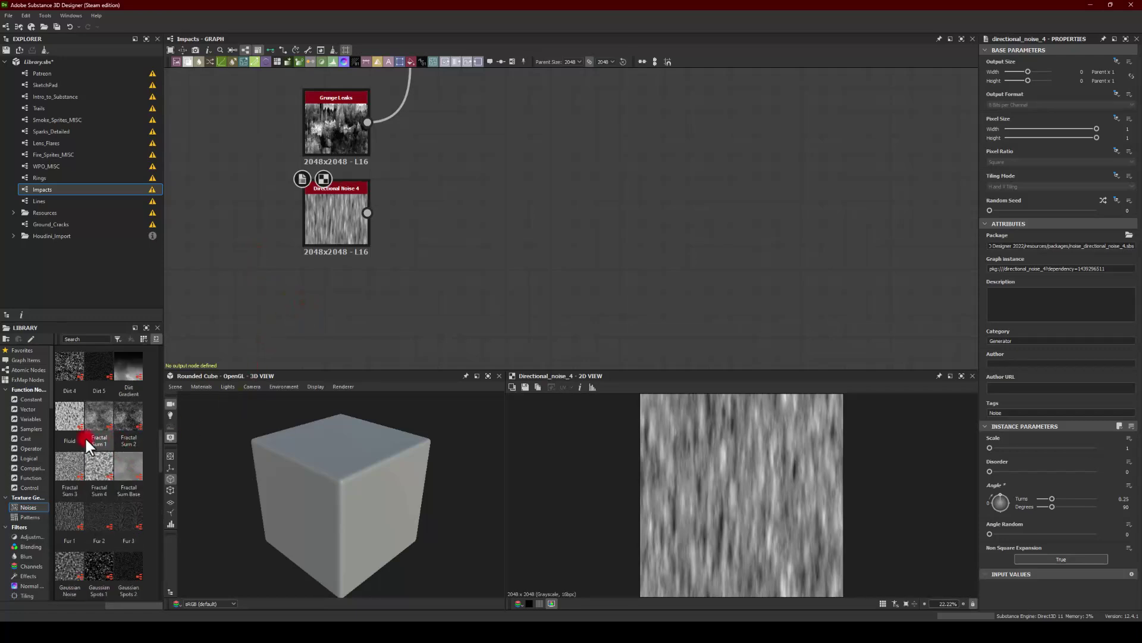
scroll(89, 440, "up", 6)
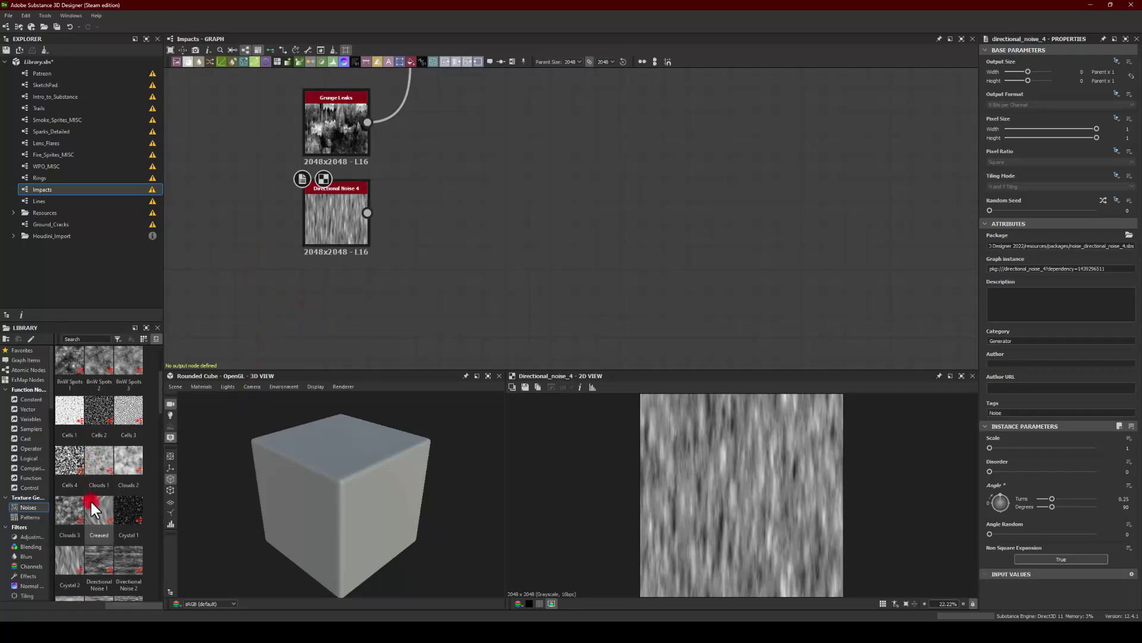
left_click_drag(91, 503, 320, 304)
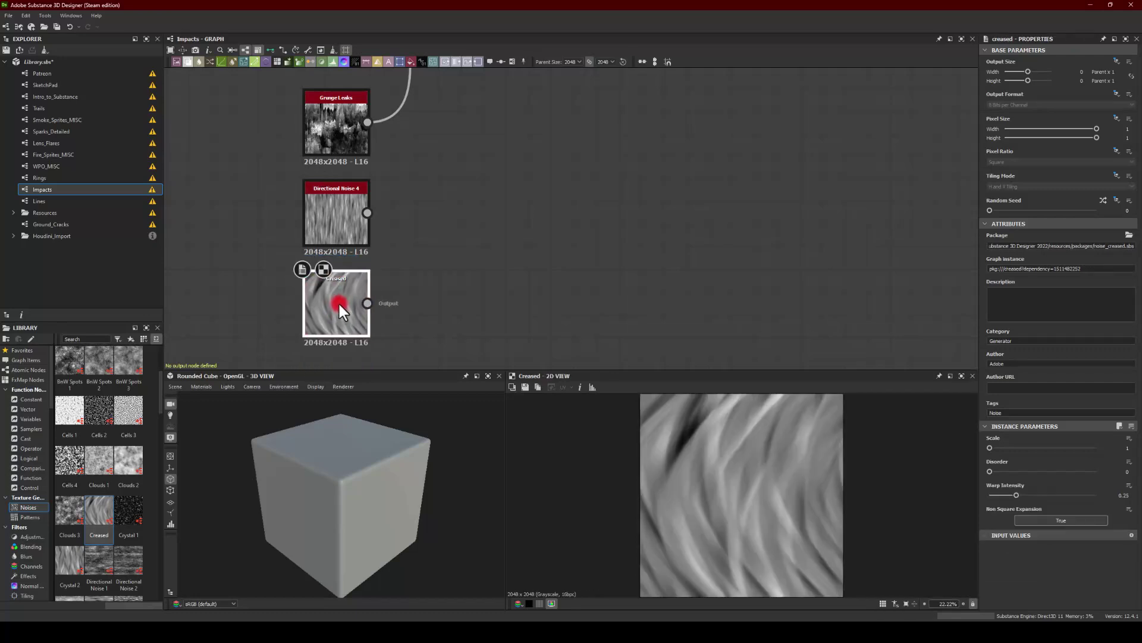
left_click(309, 300)
key("Delete")
left_click_drag(69, 561, 340, 288)
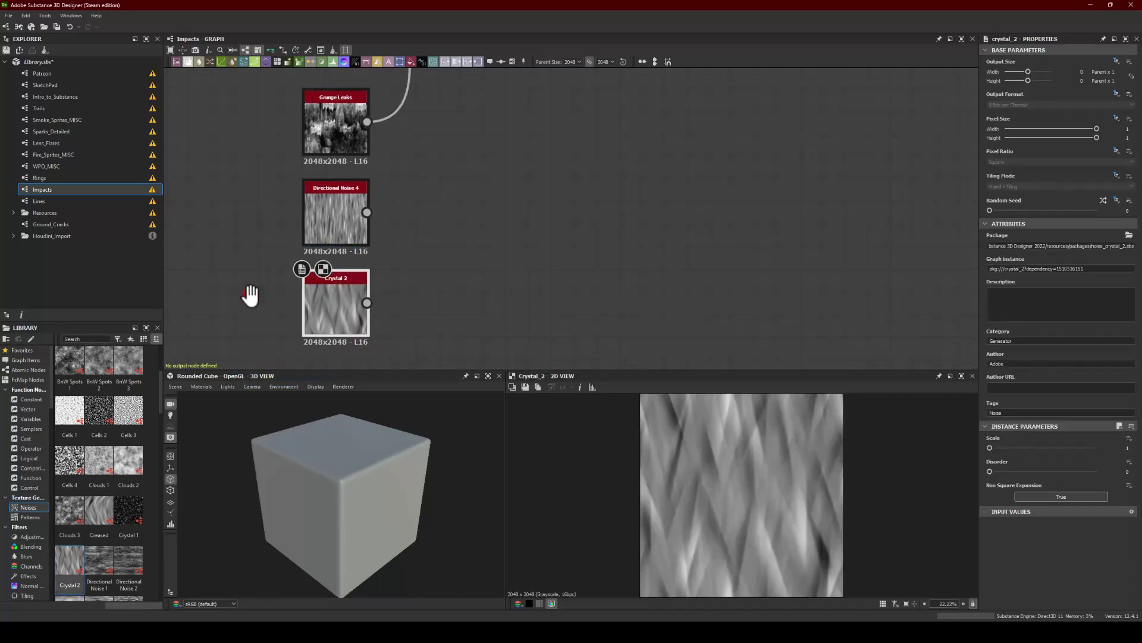
Step: Add a Directional Scratches node below Crystal 2
middle_click_drag(250, 293, 259, 189)
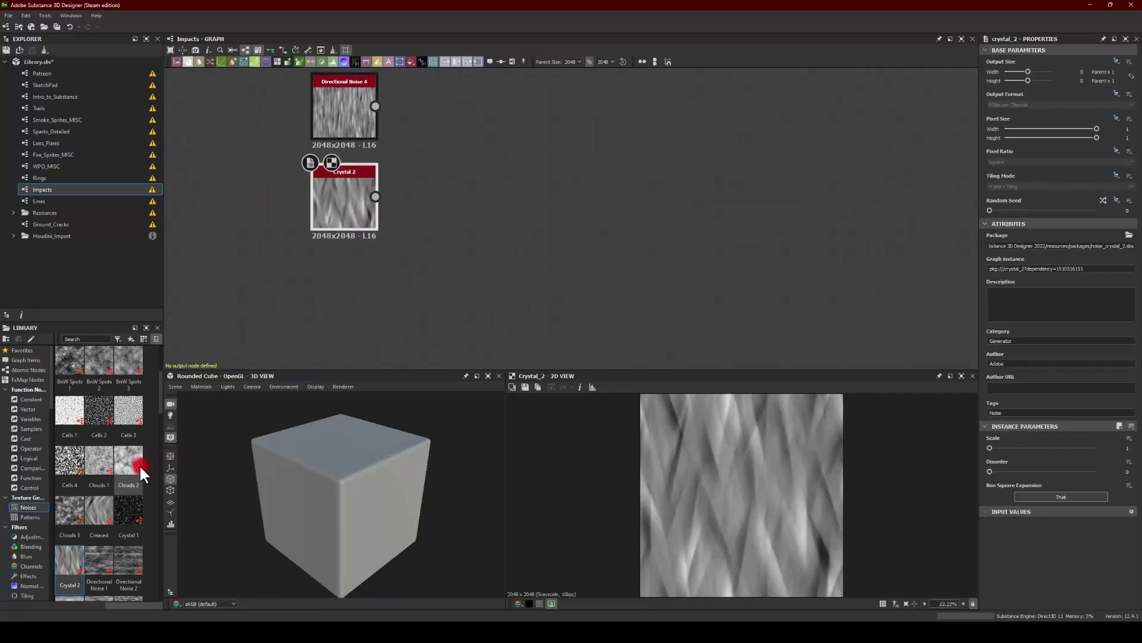
left_click(322, 291)
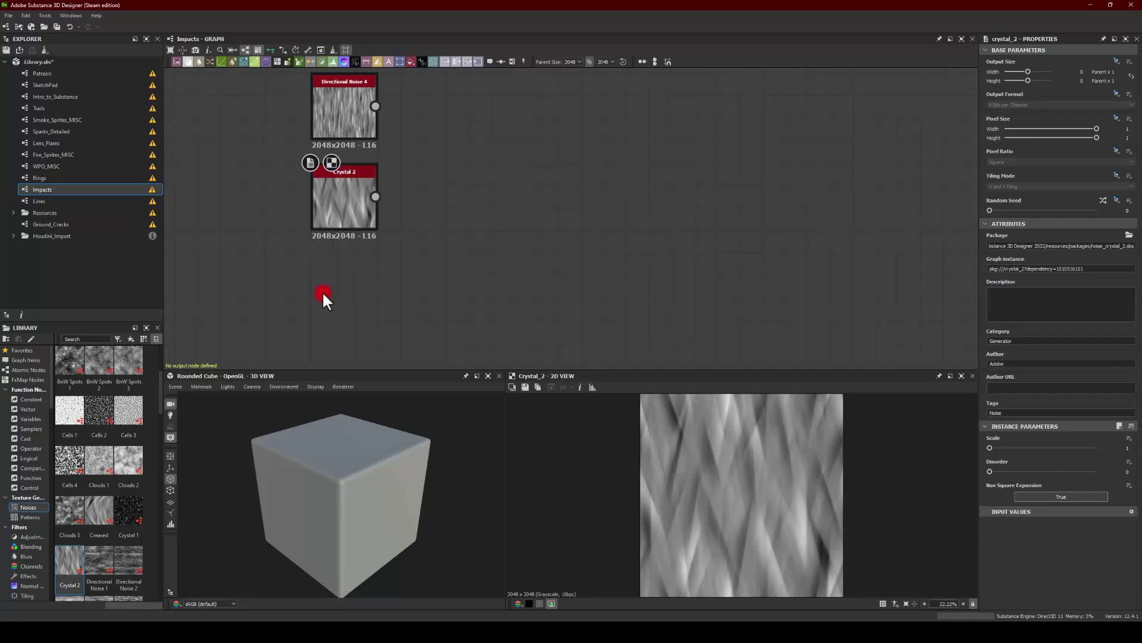
key("space")
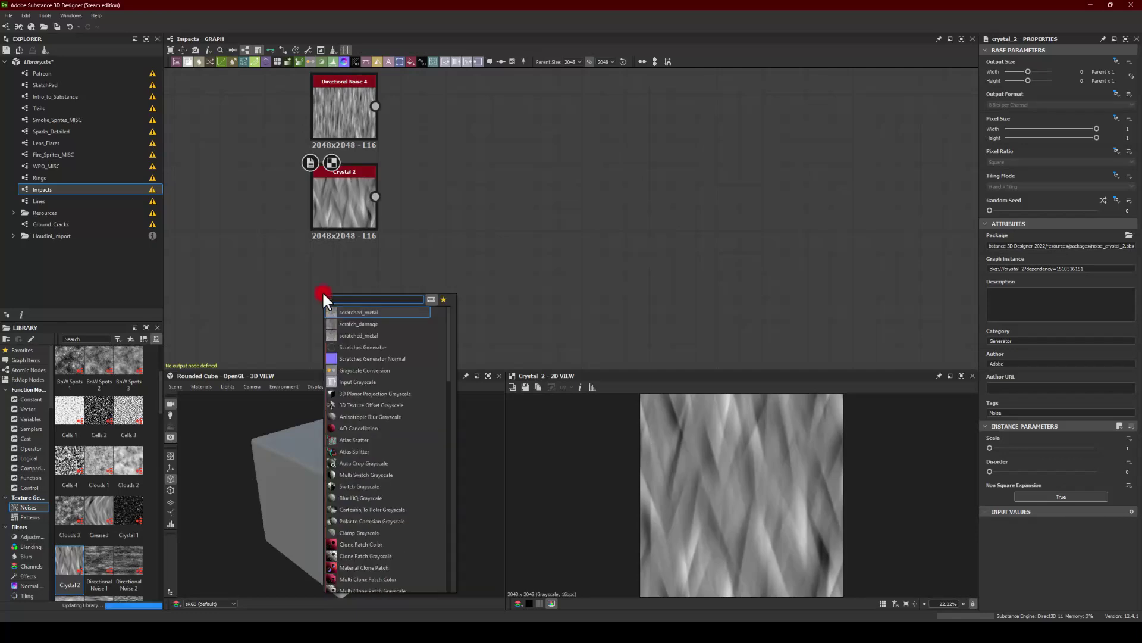
type("scra")
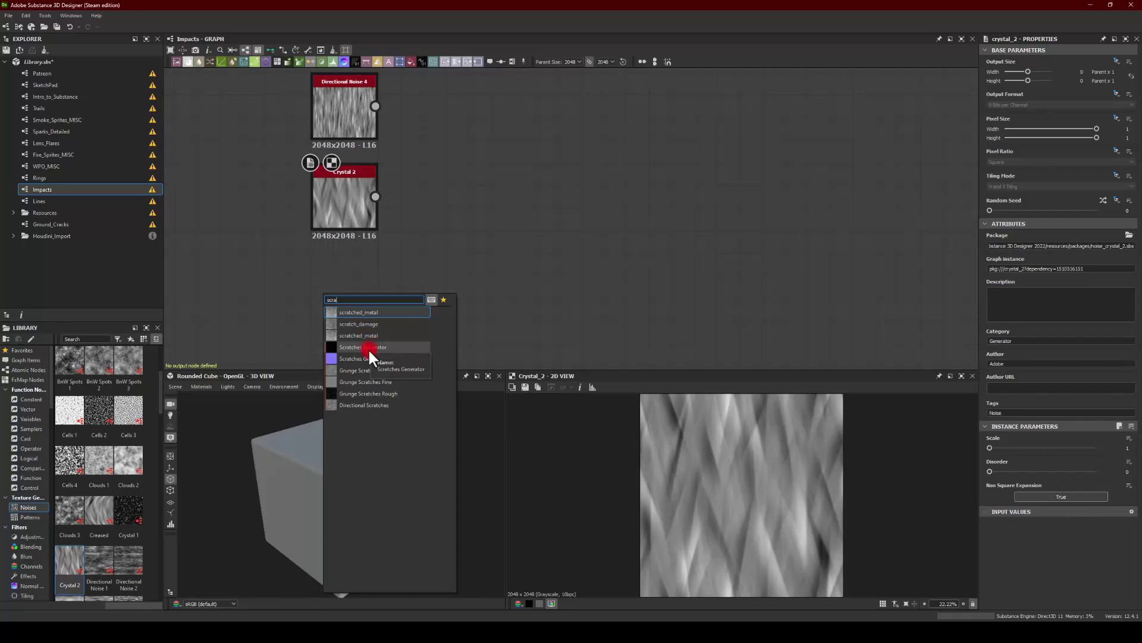
left_click(351, 406)
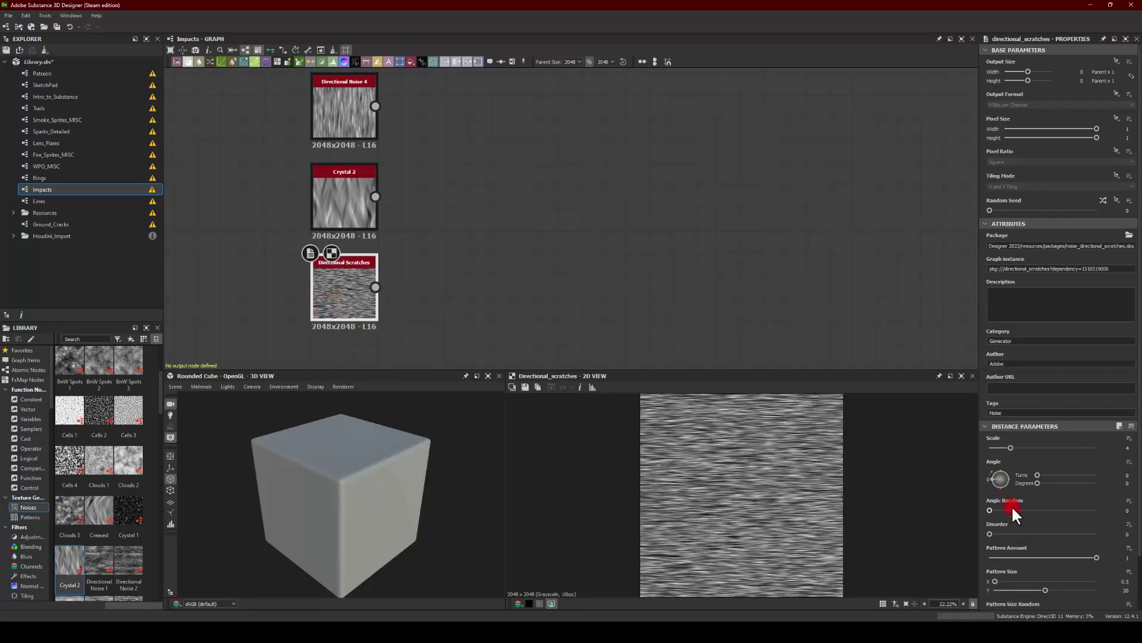
Step: Set Directional Scratches to an angle of 90 degrees, scale 1, disorder 0.27, and pattern size X 0.87, Y 10.51
left_click_drag(1037, 483, 1139, 483)
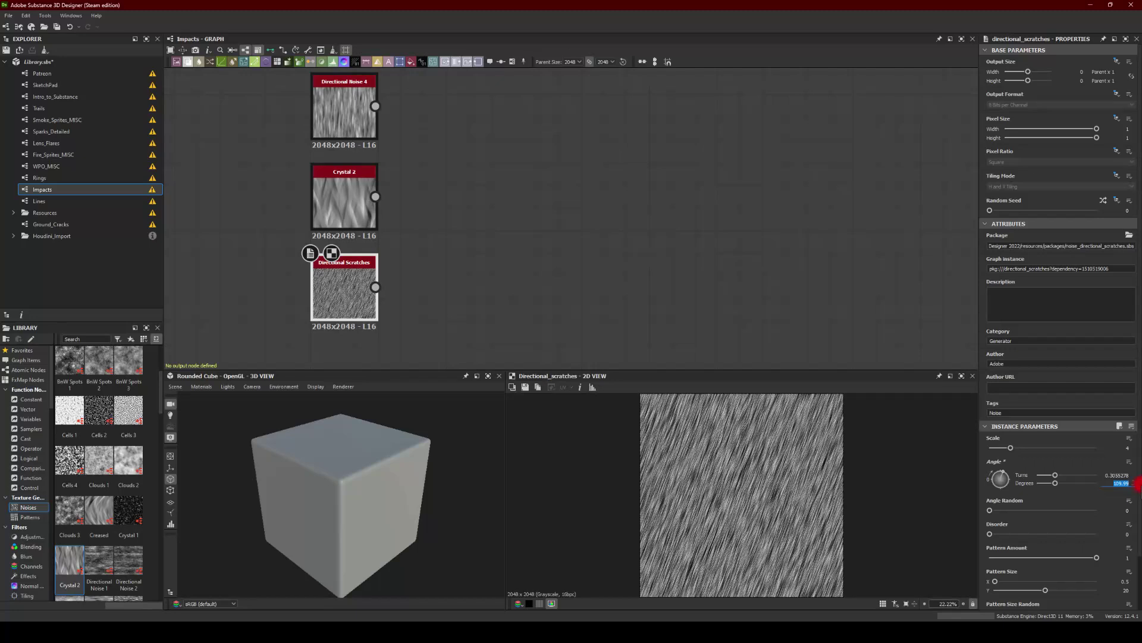
type("90")
key("Return")
left_click_drag(1001, 448, 991, 447)
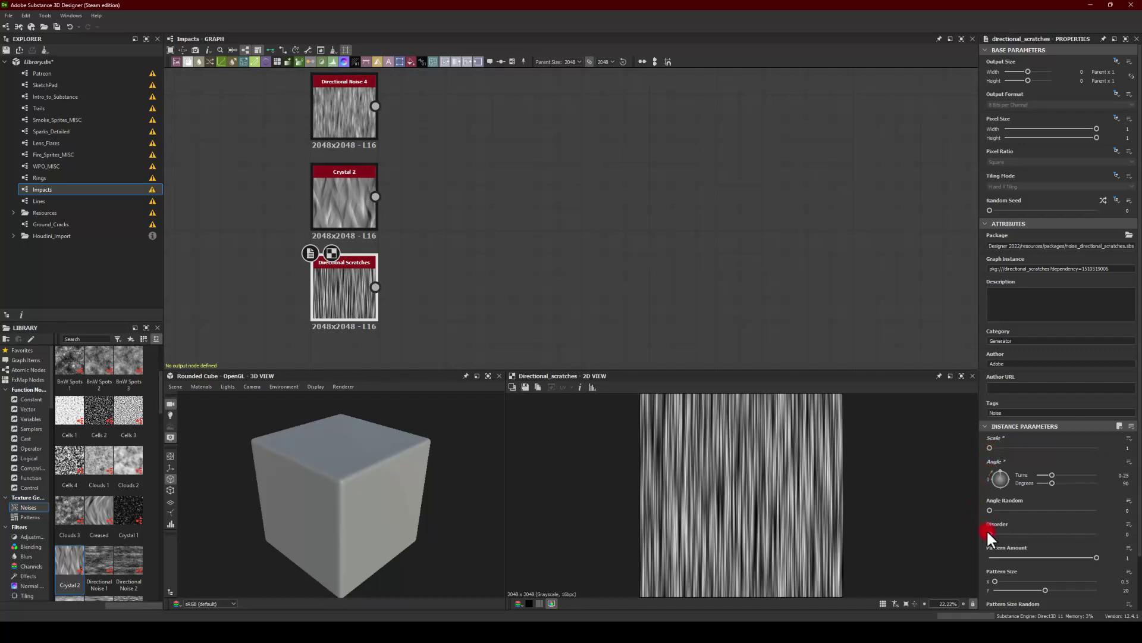
left_click_drag(989, 526, 1019, 534)
left_click_drag(1045, 590, 995, 580)
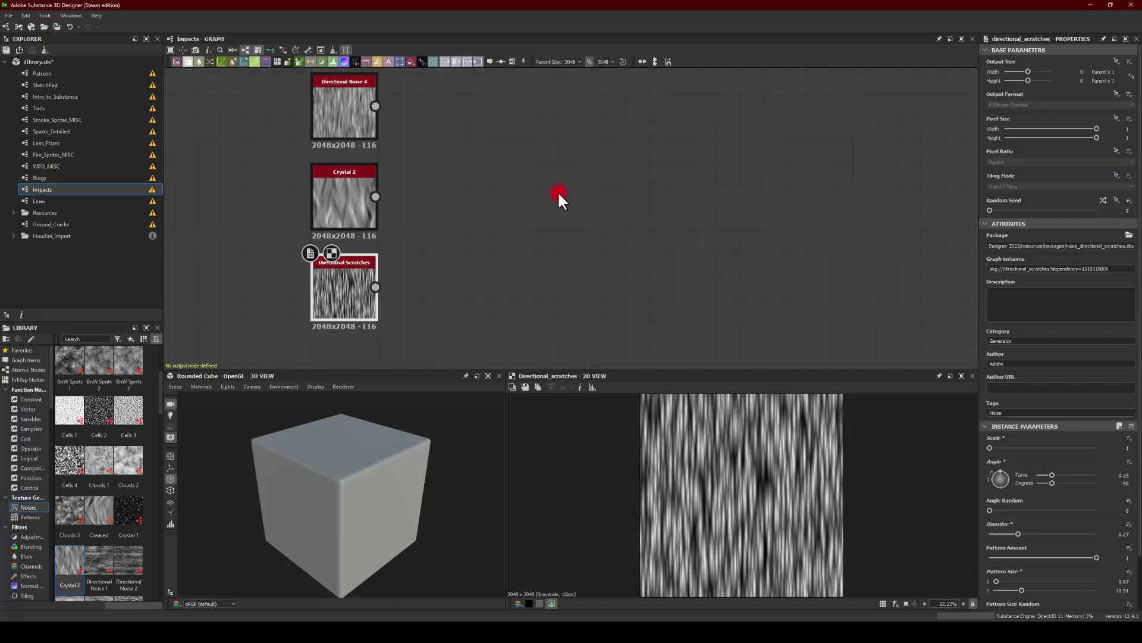
Step: Review the alternative noise nodes below Grunge Leaks and preview the final Slope Blur Grayscale burst for comparison
scroll(565, 170, "down", 3)
middle_click_drag(467, 220, 433, 242)
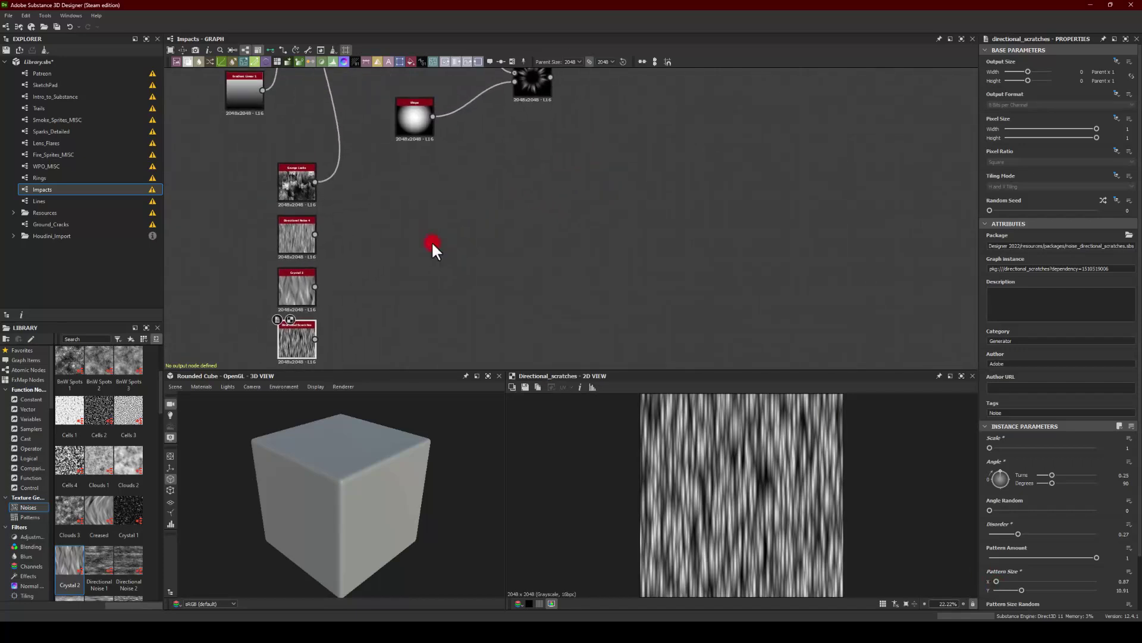
middle_click_drag(379, 197, 355, 252)
middle_click_drag(259, 222, 304, 193)
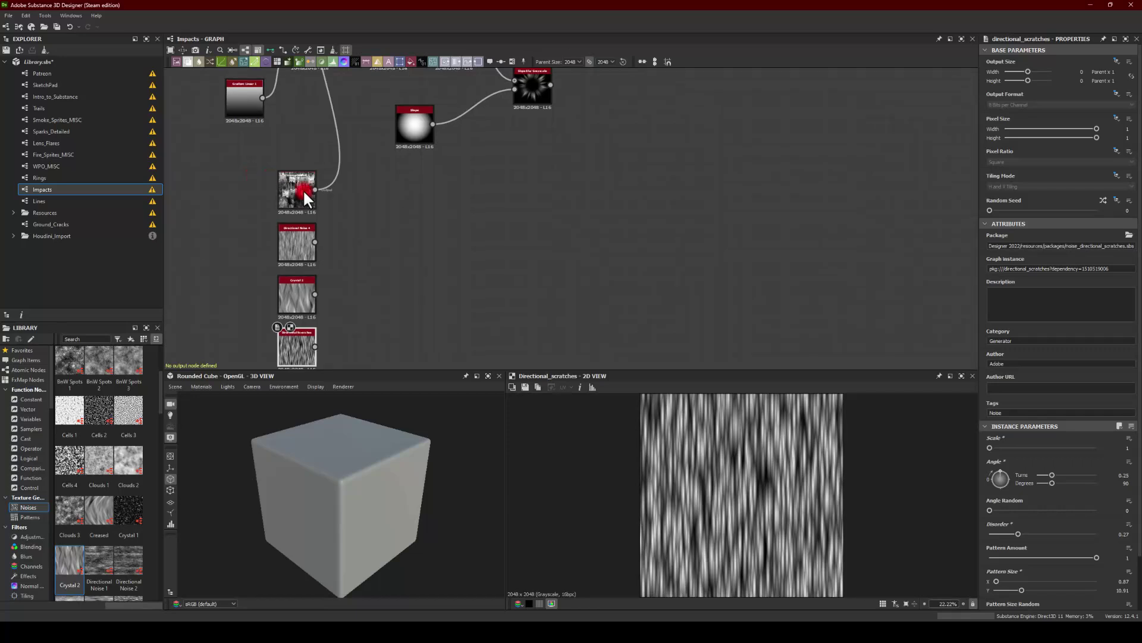
middle_click_drag(439, 218, 392, 240)
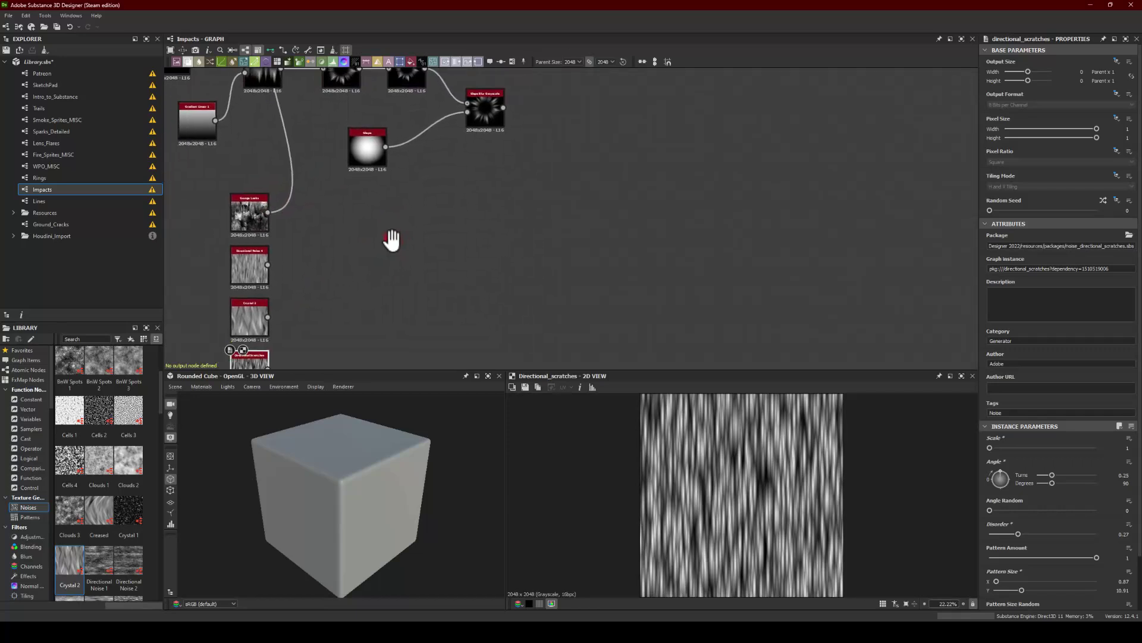
middle_click_drag(492, 156, 445, 212)
double_click(433, 160)
middle_click_drag(331, 288, 368, 211)
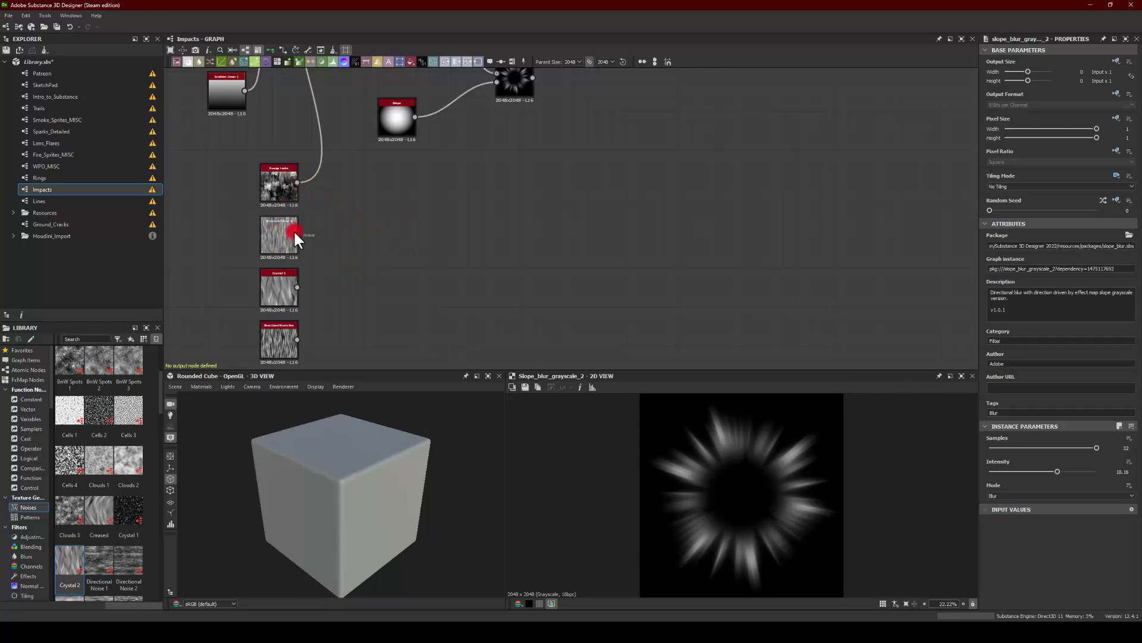
Step: Feed Directional Noise 4 into a new Shape Mapper node
left_click_drag(297, 234, 359, 220)
type("shape")
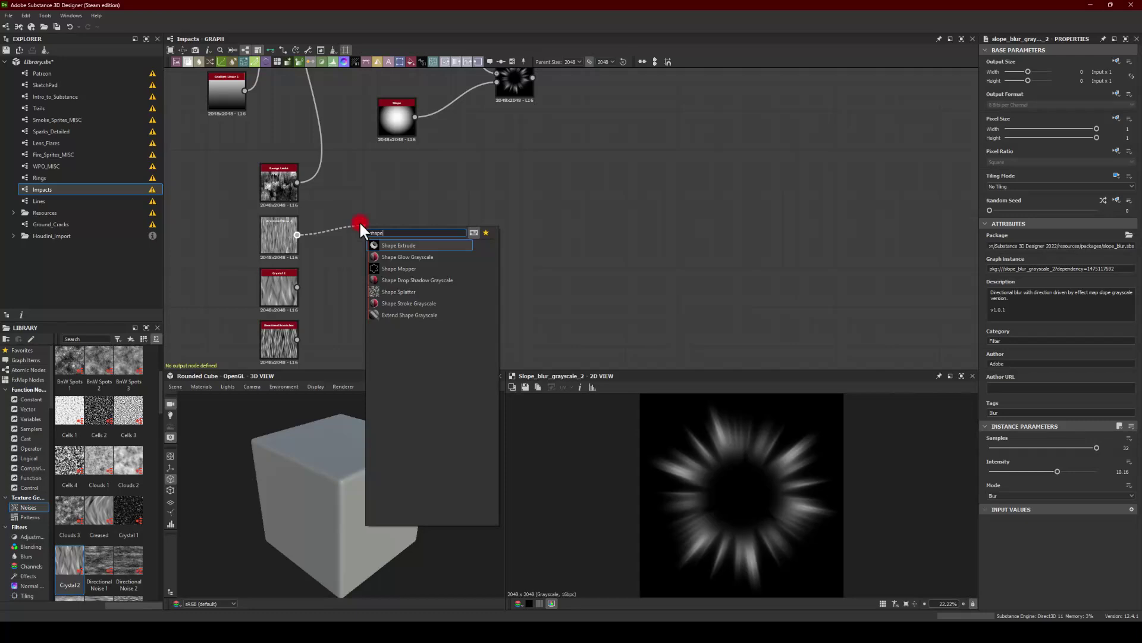
left_click(377, 267)
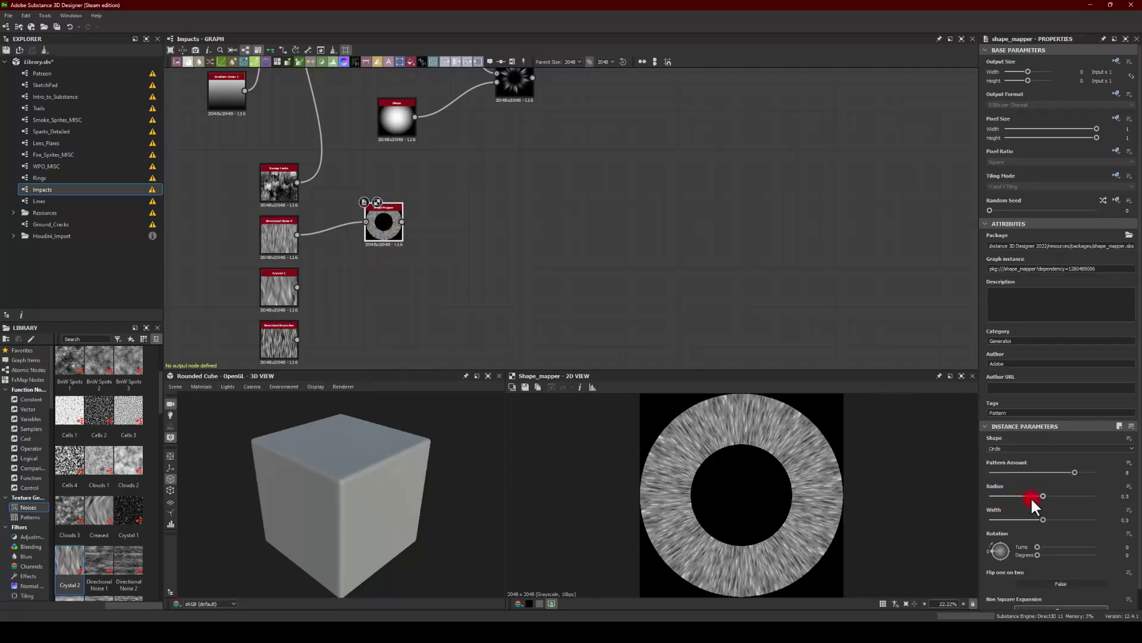
Step: Set the Shape Mapper's radius to 0, width to 1, and pattern amount to 3
left_click_drag(1030, 496, 974, 496)
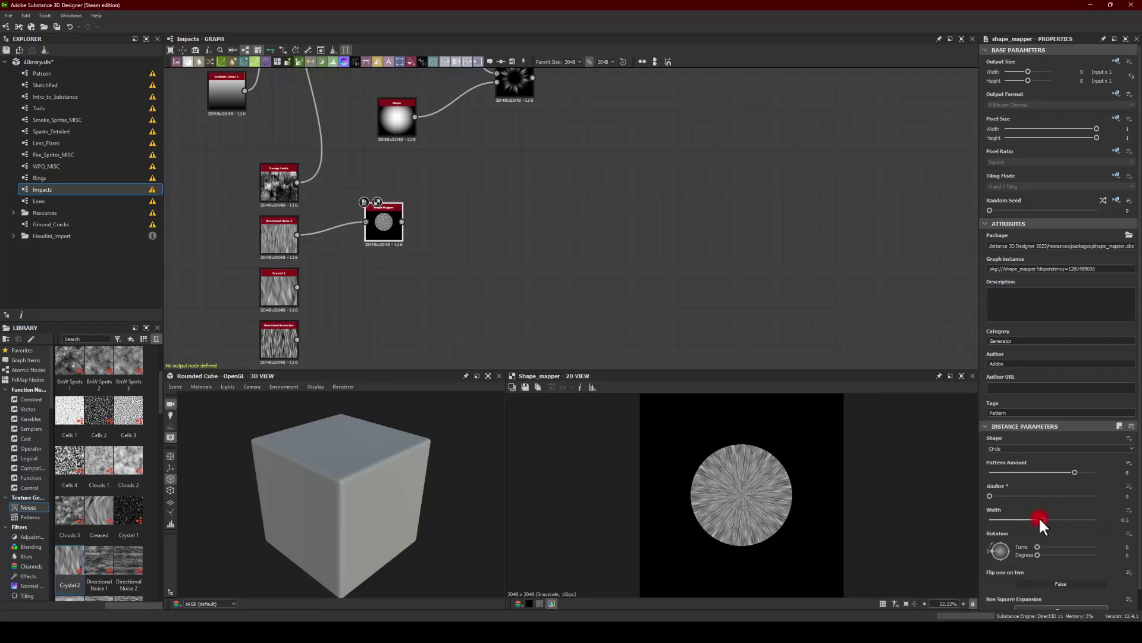
left_click_drag(1039, 517, 1097, 520)
mouse_move(1023, 470)
left_mouse_down()
mouse_move(998, 469)
mouse_move(1020, 471)
left_mouse_up()
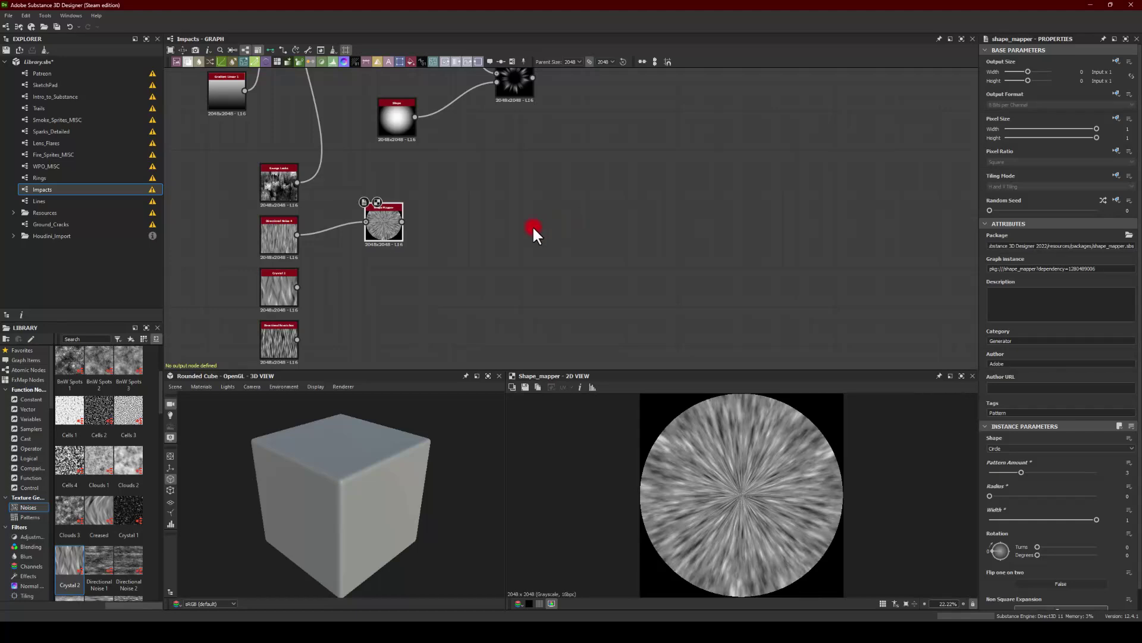
middle_click_drag(461, 265, 441, 241)
middle_click_drag(372, 196, 350, 217)
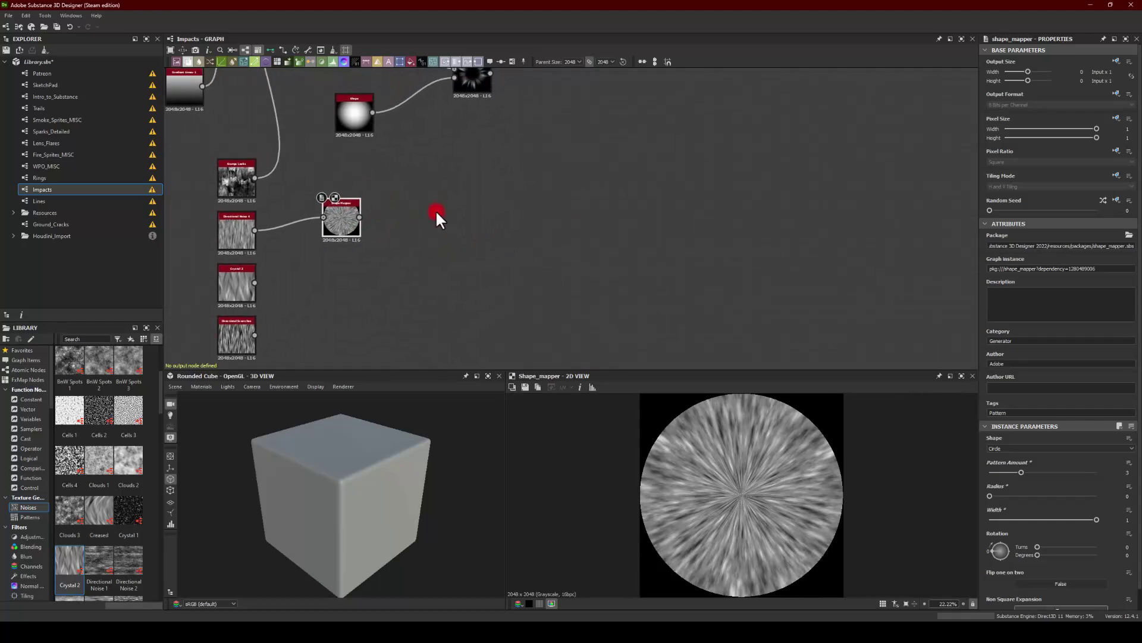
Step: Add a Slope Blur Grayscale node fed by the Shape Mapper output
scroll(400, 222, "up", 2)
left_click_drag(354, 215, 467, 240)
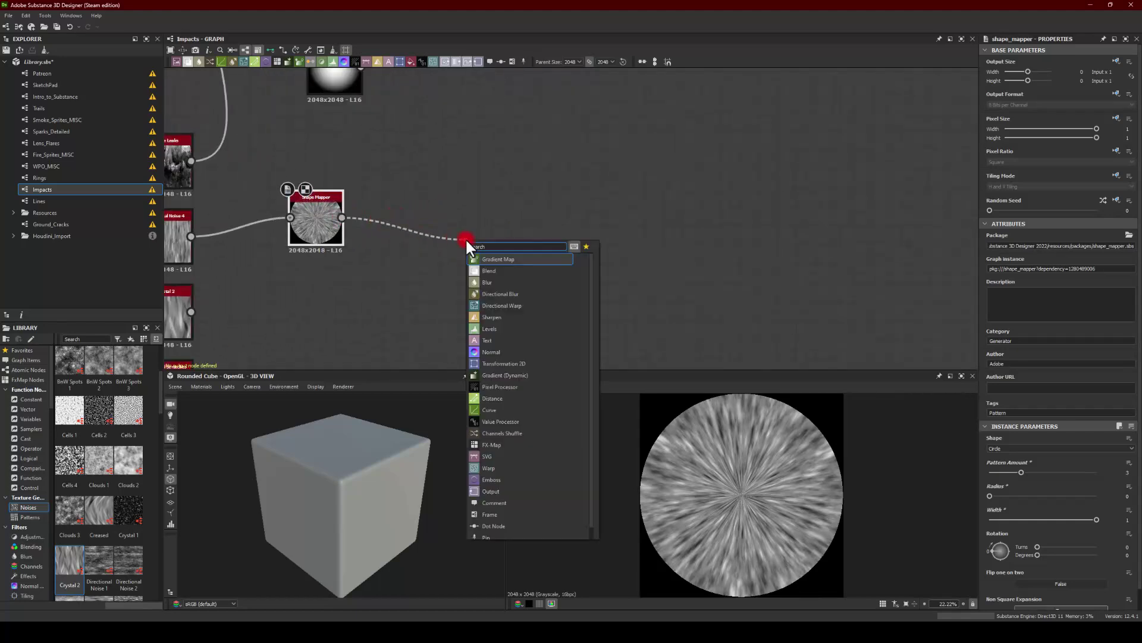
type("slo")
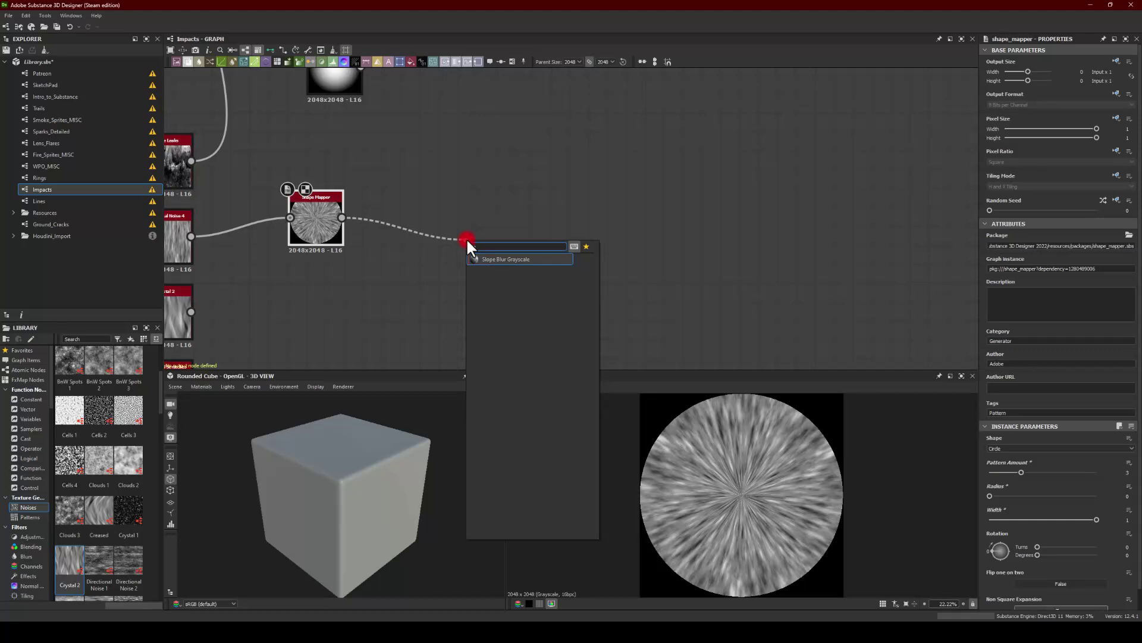
left_click(492, 258)
Step: Add a Shape node with the Bell pattern and connect it to the new Slope Blur Grayscale's slope input
middle_click_drag(328, 312, 381, 255)
left_click(381, 254)
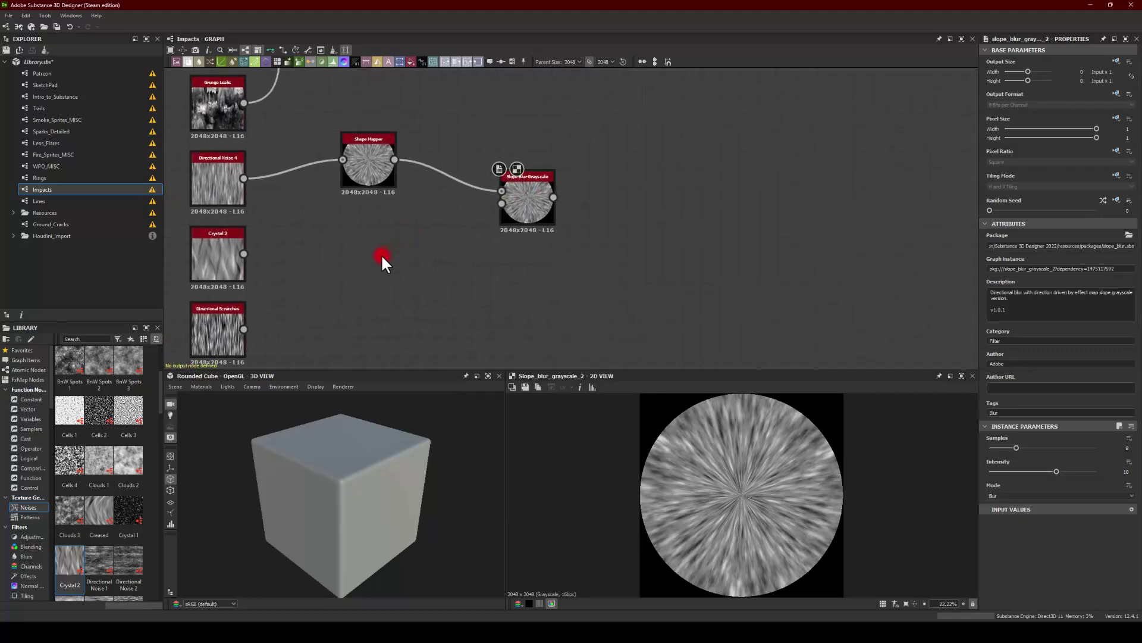
key("space")
type("sha")
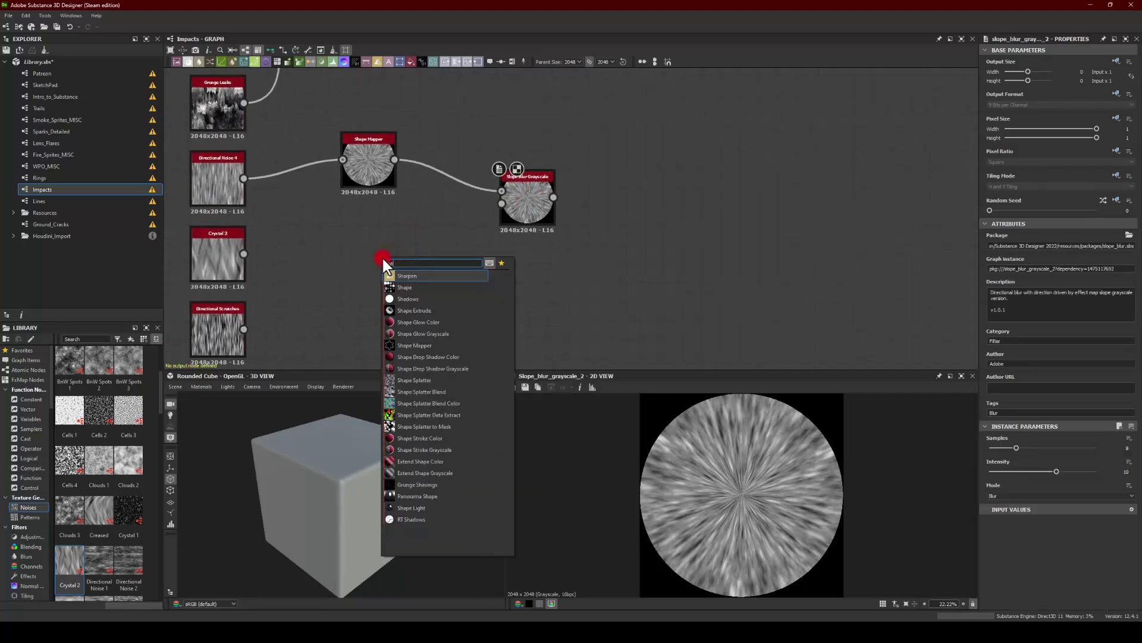
left_click(399, 288)
left_click(1013, 469)
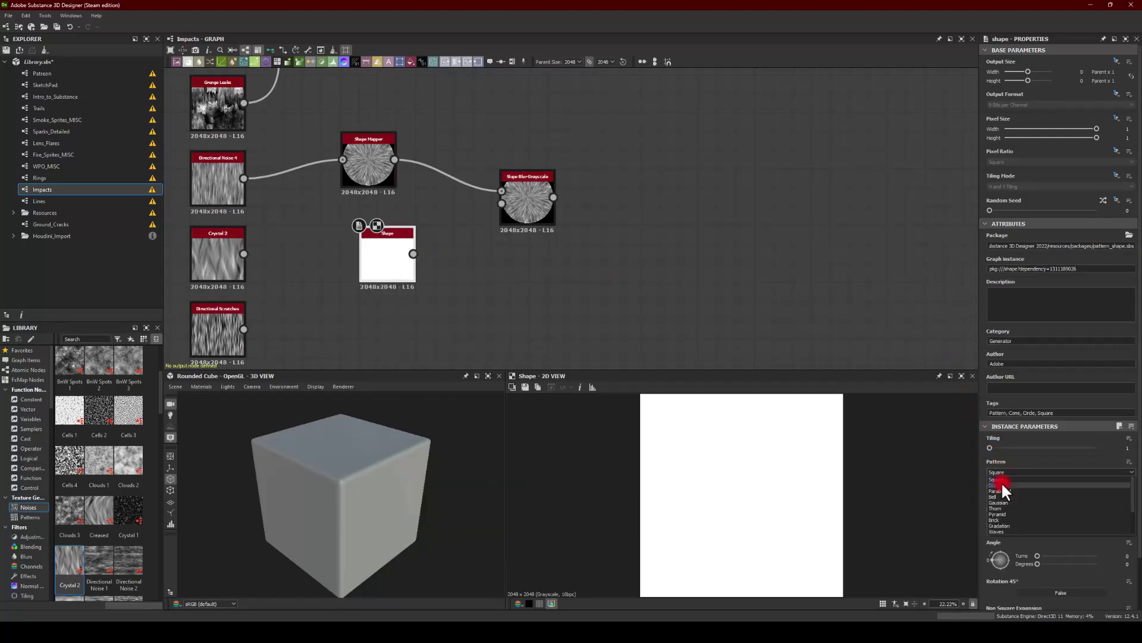
left_click(1005, 492)
left_click_drag(413, 253, 501, 204)
Step: Set the new Slope Blur Grayscale to 32 samples and an intensity of 7.57
double_click(534, 205)
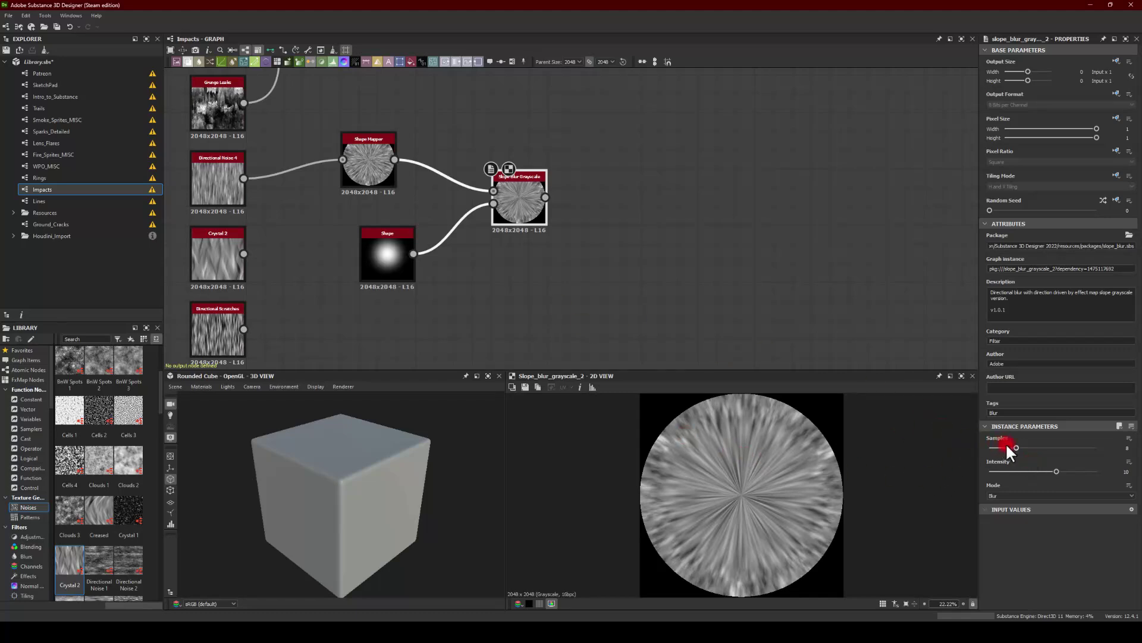
left_click_drag(1017, 448, 1140, 457)
mouse_move(1055, 470)
left_mouse_down()
mouse_move(1105, 470)
mouse_move(1006, 464)
mouse_move(1041, 470)
left_mouse_up()
left_click(955, 392)
left_click(534, 209)
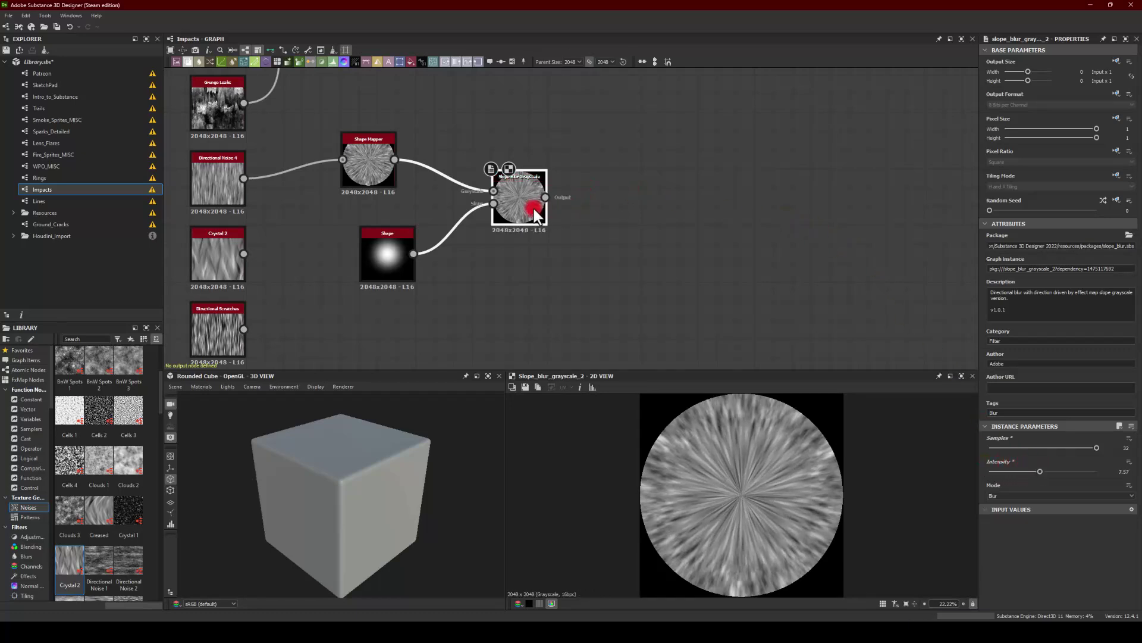
Step: Add a Histogram Scan after the new Slope Blur Grayscale and set its position to about 0.26
left_click_drag(607, 190, 635, 188)
type("scan")
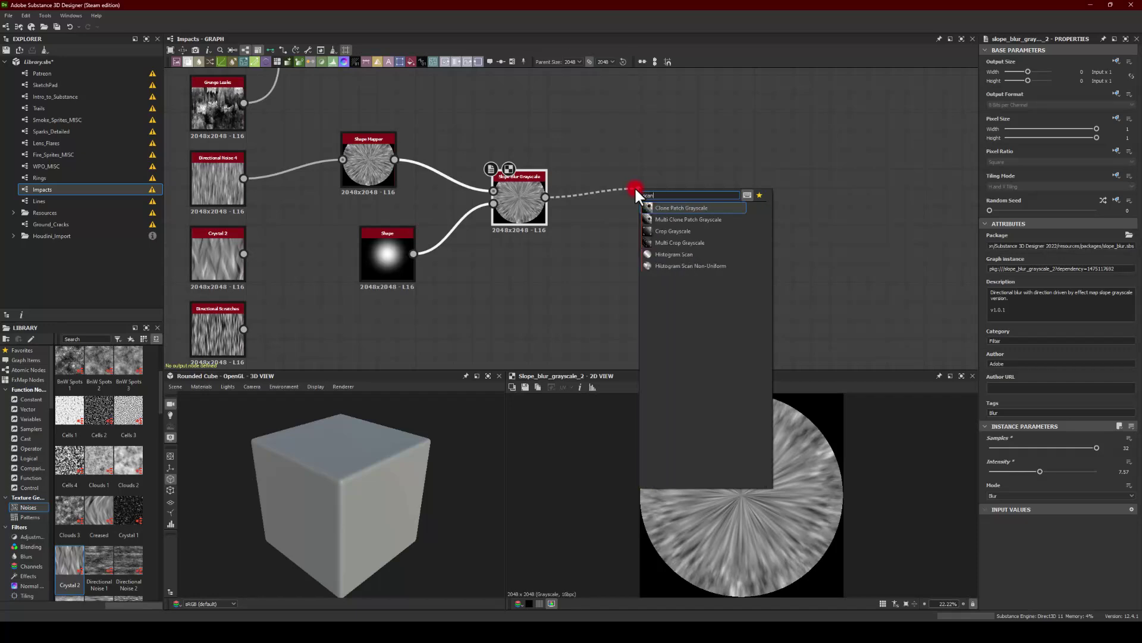
left_click(673, 254)
left_click_drag(662, 198, 645, 200)
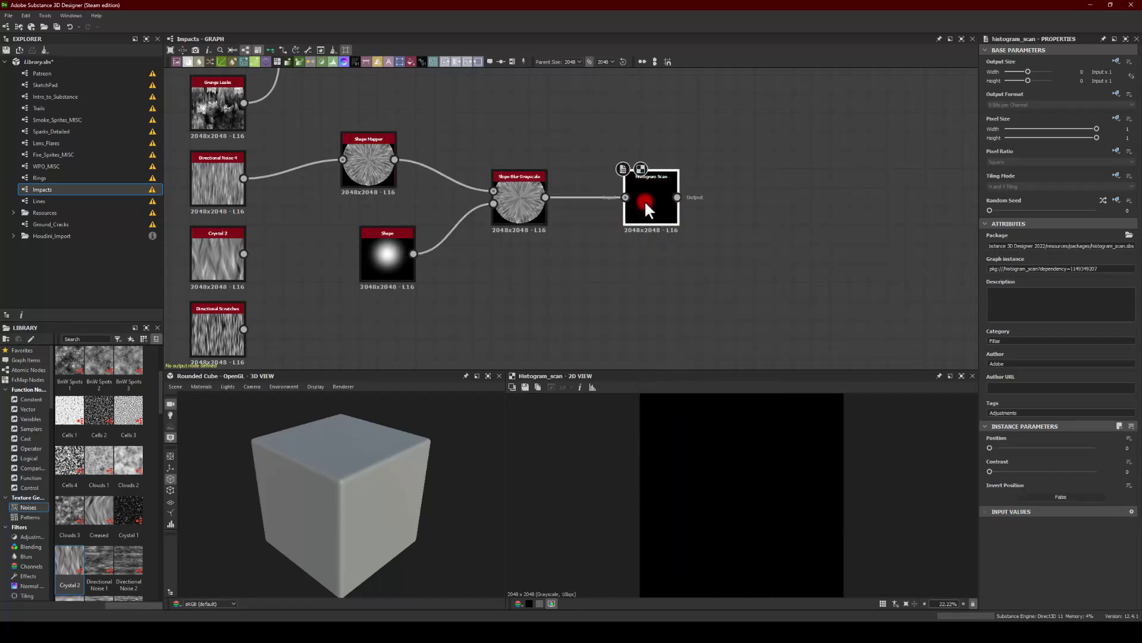
left_click(987, 442)
left_click_drag(988, 444, 987, 468)
Step: Add a second Slope Blur Grayscale after the Histogram Scan and connect the Bell Shape as its slope input
middle_click_drag(658, 326, 488, 199)
left_click_drag(546, 173, 634, 235)
type("slope")
key("Return")
left_click_drag(282, 230, 618, 235)
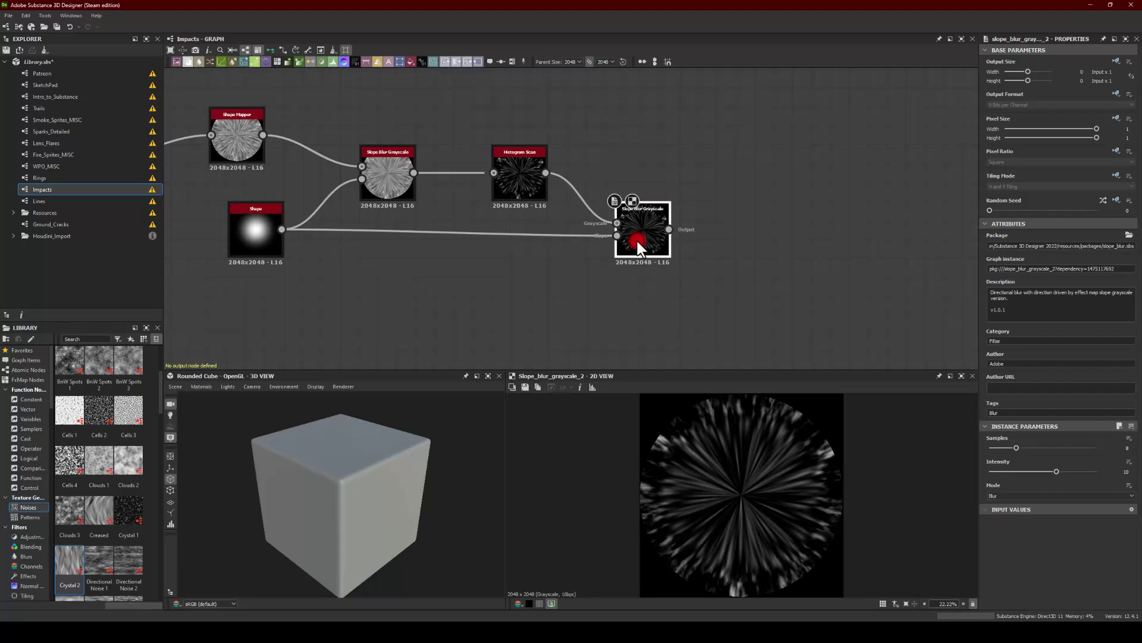
left_click_drag(995, 442, 1045, 471)
Step: Change the pattern of the Shape node driving both lower slope blurs to Paraboloid
left_click(250, 222)
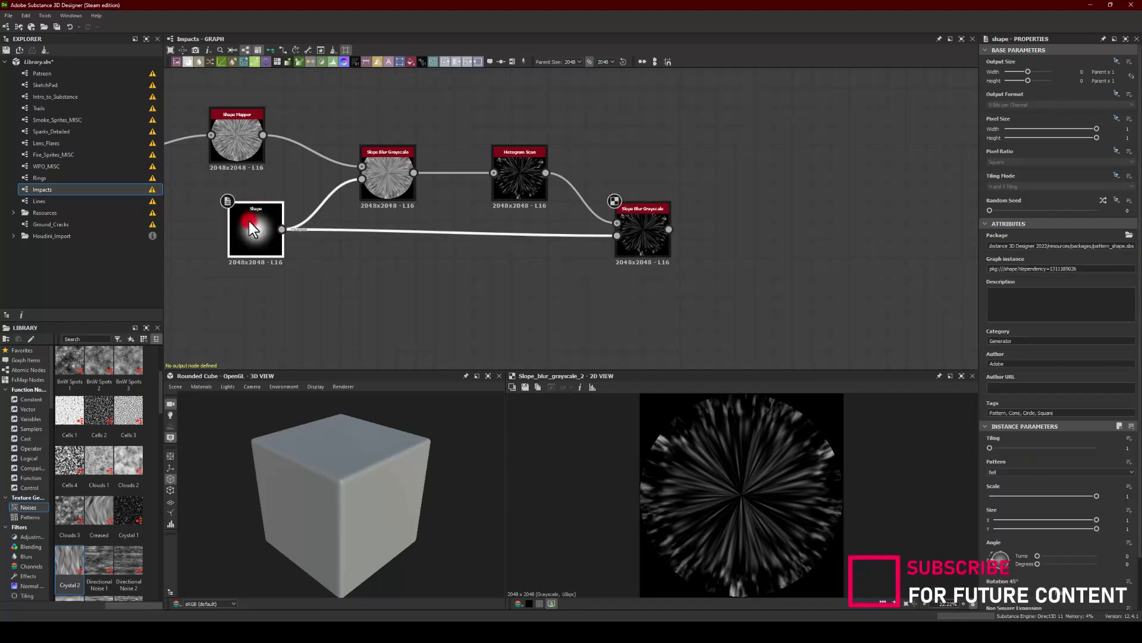
left_click(1004, 472)
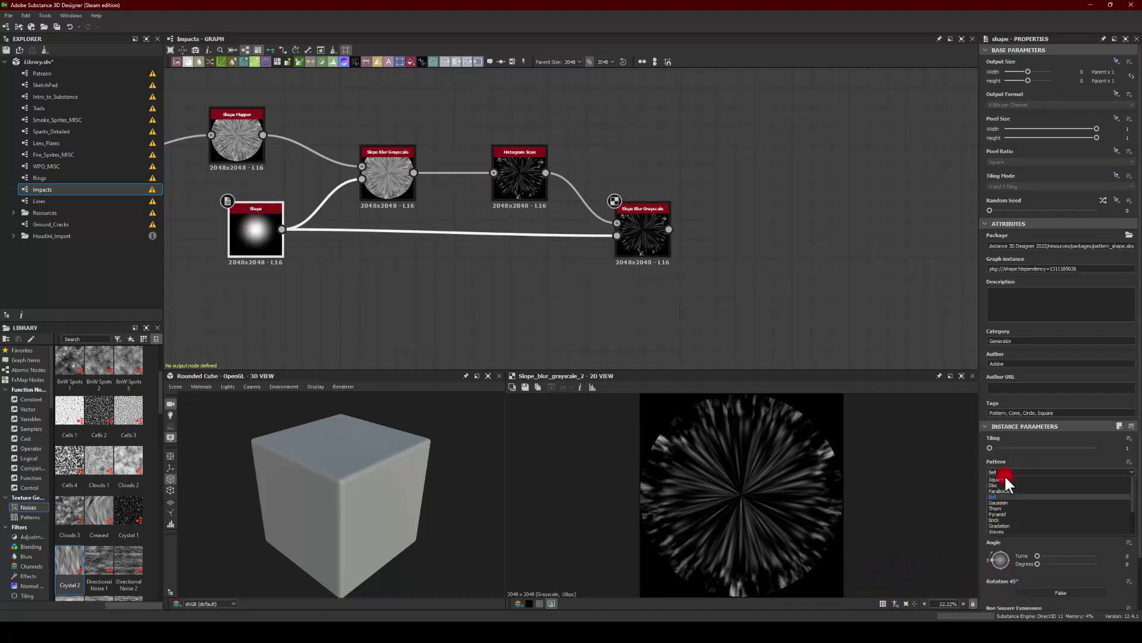
left_click(1002, 489)
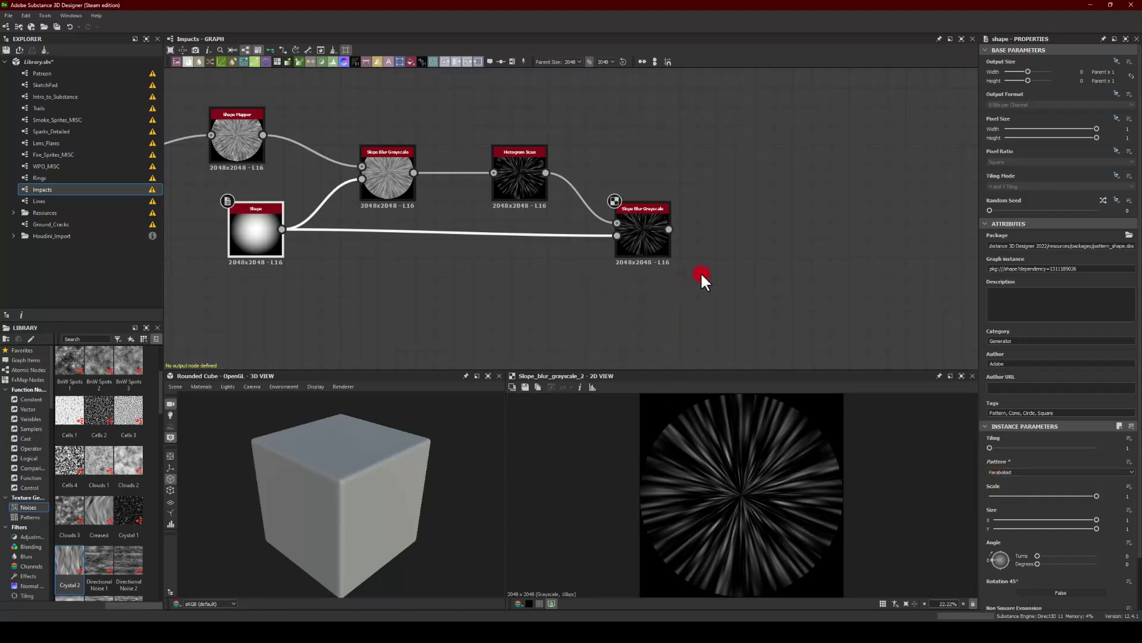
Step: Add a Blend node with the original burst as background and the lower chain's last Slope Blur Grayscale as foreground
middle_click_drag(723, 189, 586, 257)
scroll(586, 258, "down", 2)
middle_click_drag(551, 187, 562, 249)
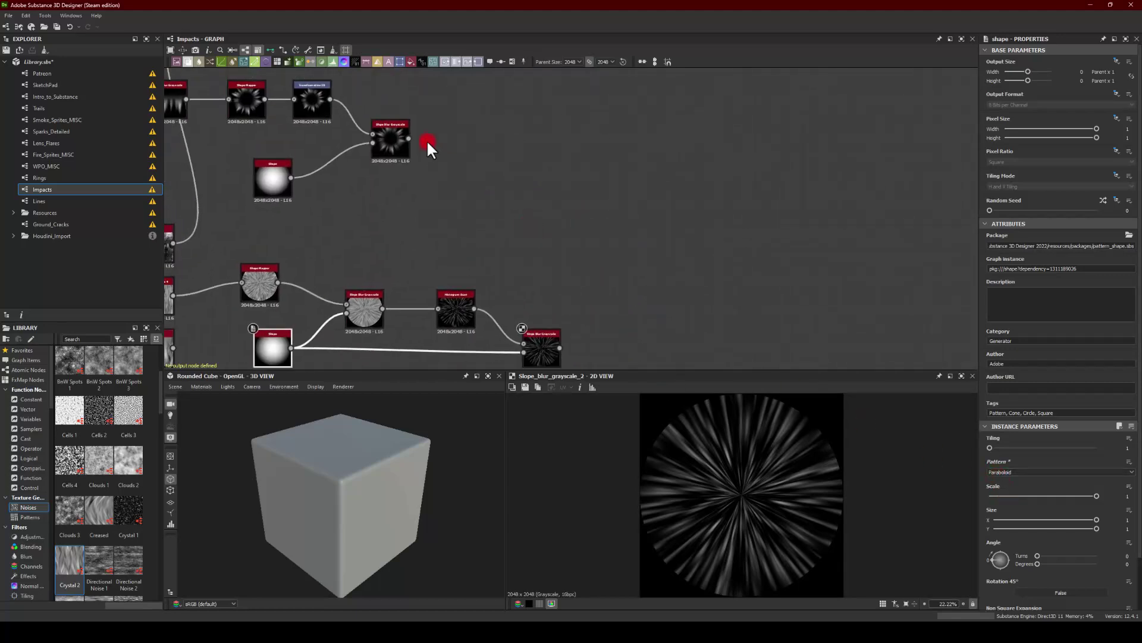
left_click_drag(410, 138, 662, 174)
type("bl")
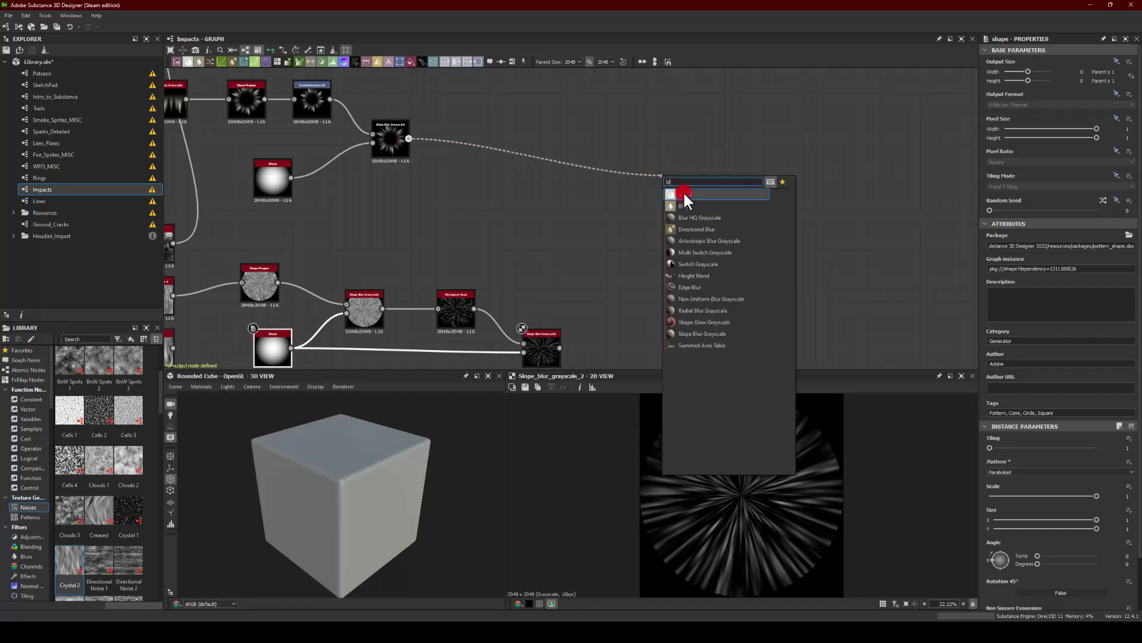
left_click(683, 193)
middle_click_drag(603, 292, 587, 267)
left_click_drag(543, 321, 646, 146)
key("Escape")
left_click_drag(544, 322, 645, 152)
Step: Set the Blend node's blending mode to Subtract and its opacity to 0.6
left_click(992, 269)
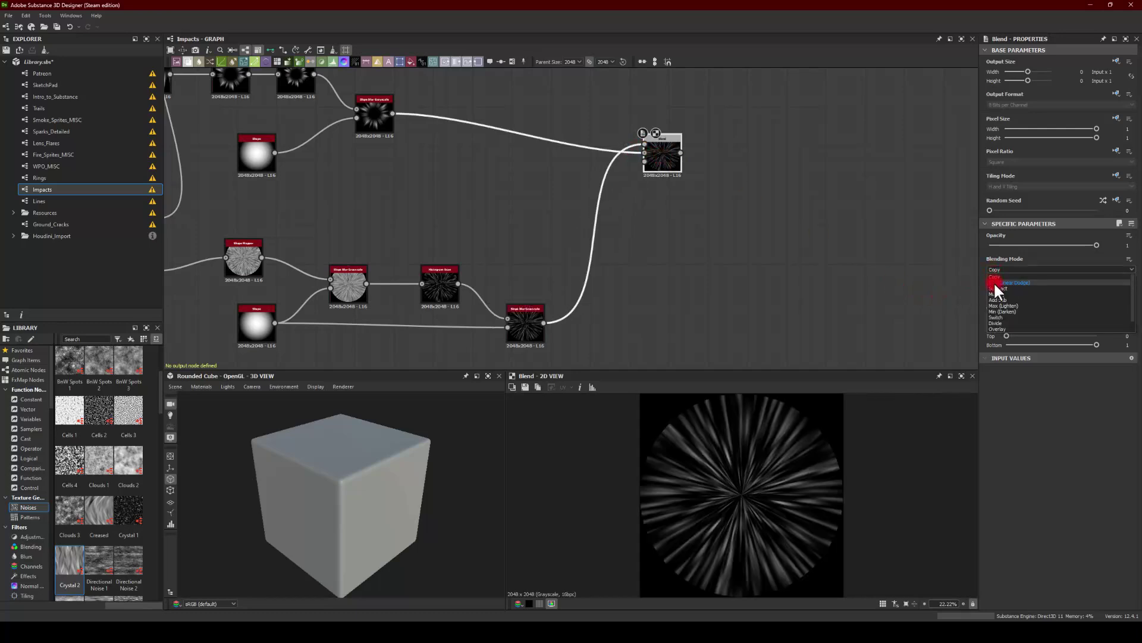
left_click(994, 285)
middle_click_drag(734, 278, 694, 263)
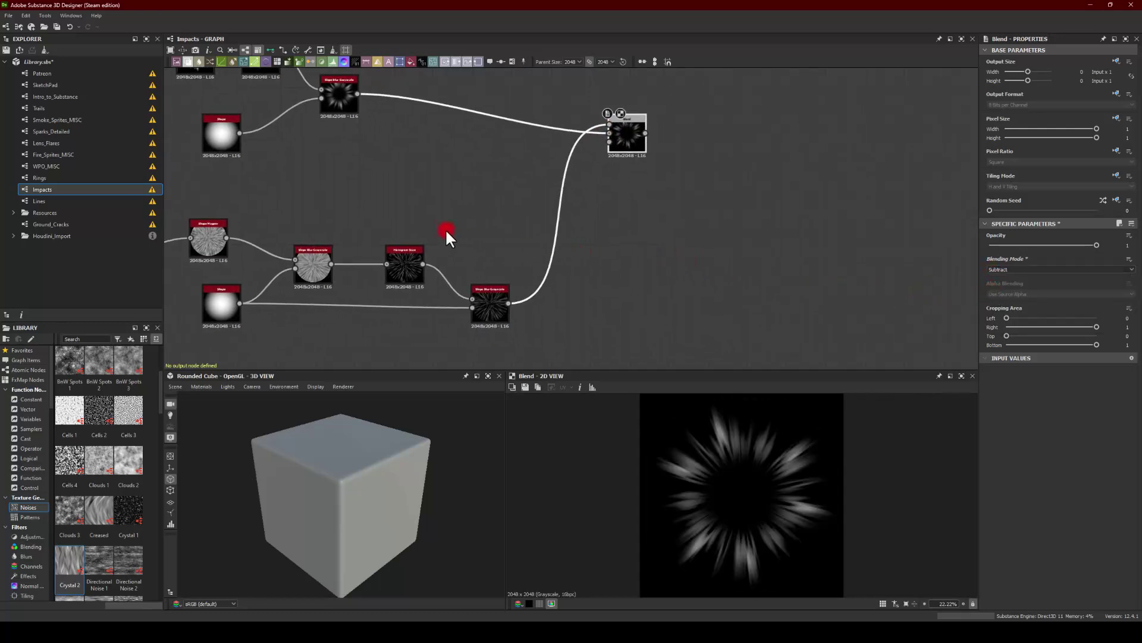
middle_click_drag(584, 171, 579, 142)
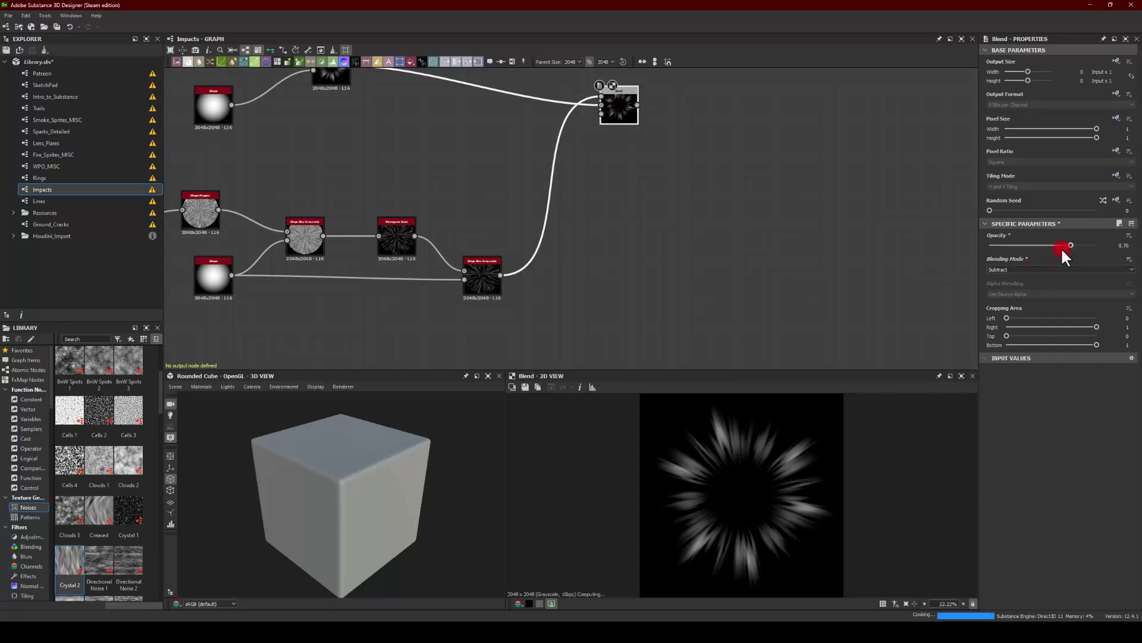
left_click_drag(1097, 245, 1055, 238)
left_click(1138, 245)
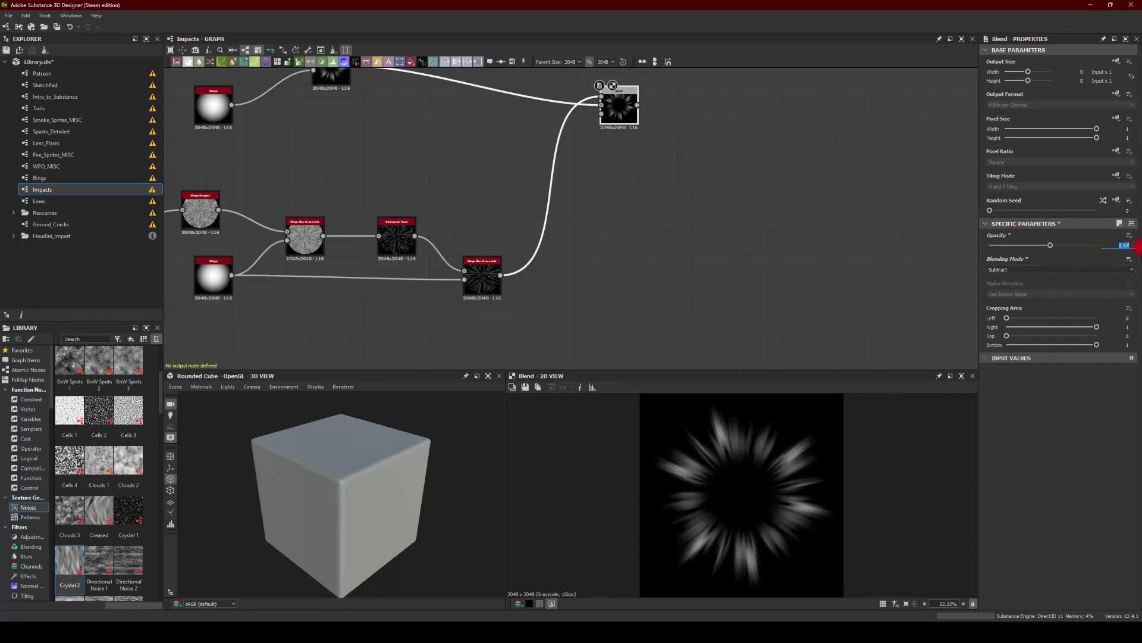
type("0.6")
key("Return")
Step: Fine-tune the lower chain's Histogram Scan position to 0.26
middle_click_drag(479, 208, 535, 152)
middle_click_drag(467, 149, 589, 171)
scroll(635, 231, "up", 2)
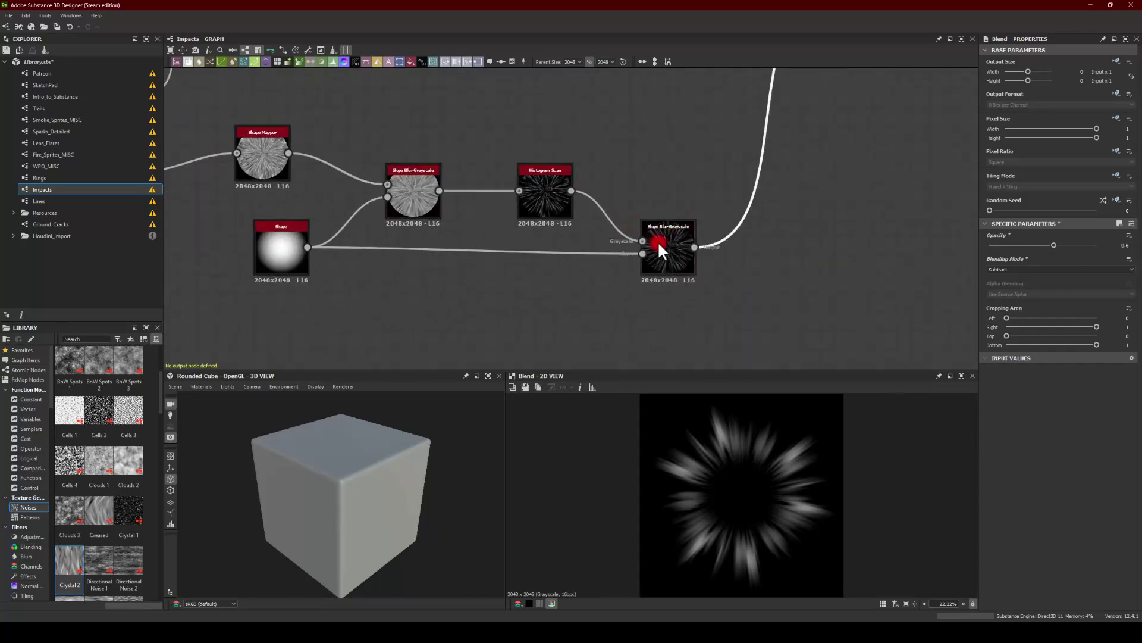
left_click(543, 184)
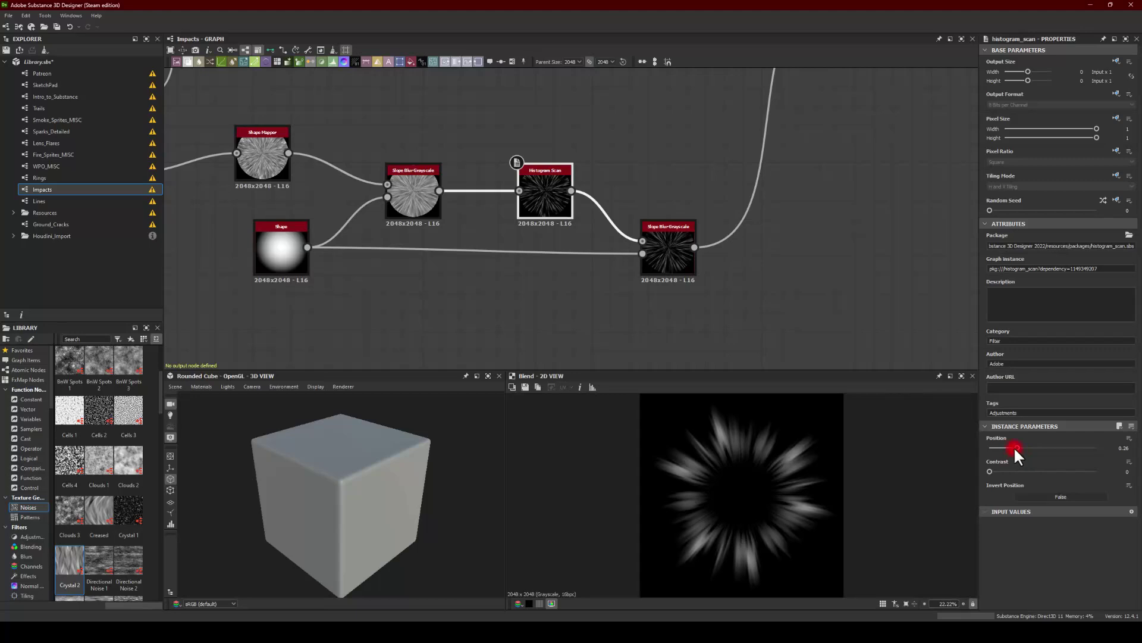
mouse_move(1015, 446)
left_mouse_down()
mouse_move(1038, 448)
mouse_move(991, 447)
mouse_move(1018, 447)
left_mouse_up()
Step: Try Grunge Leaks as the lower Shape Mapper's input, with the Histogram Scan position at 0.41
middle_click_drag(491, 275, 628, 254)
scroll(627, 255, "down", 2)
middle_click_drag(425, 204, 409, 226)
left_click_drag(365, 152, 434, 189)
left_click(663, 234)
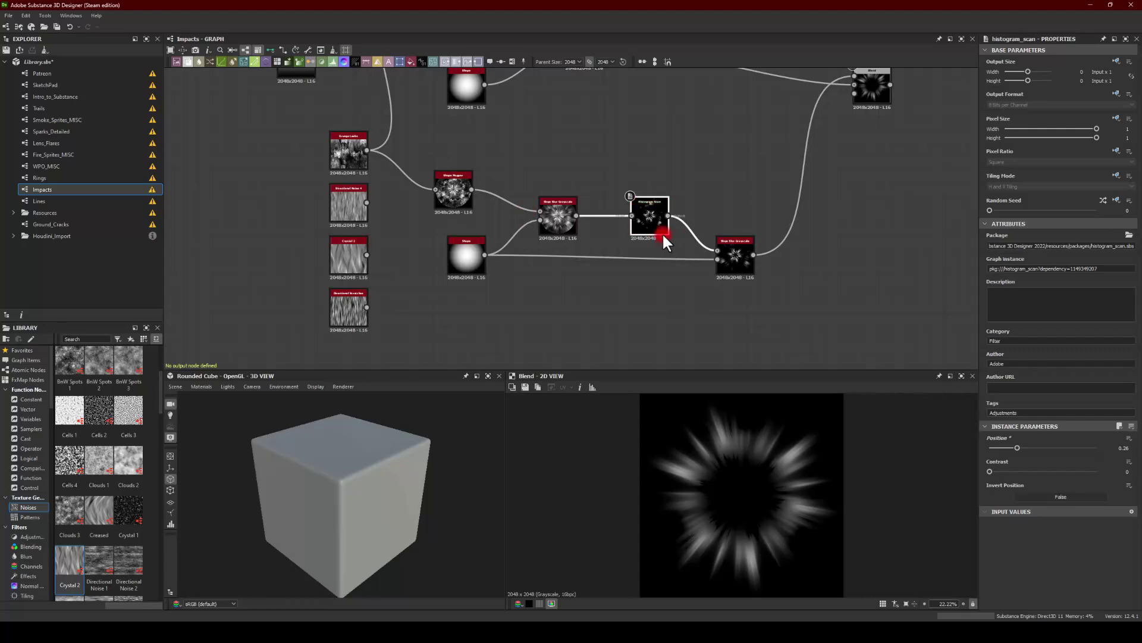
left_click(980, 430)
left_click_drag(1016, 444, 1035, 444)
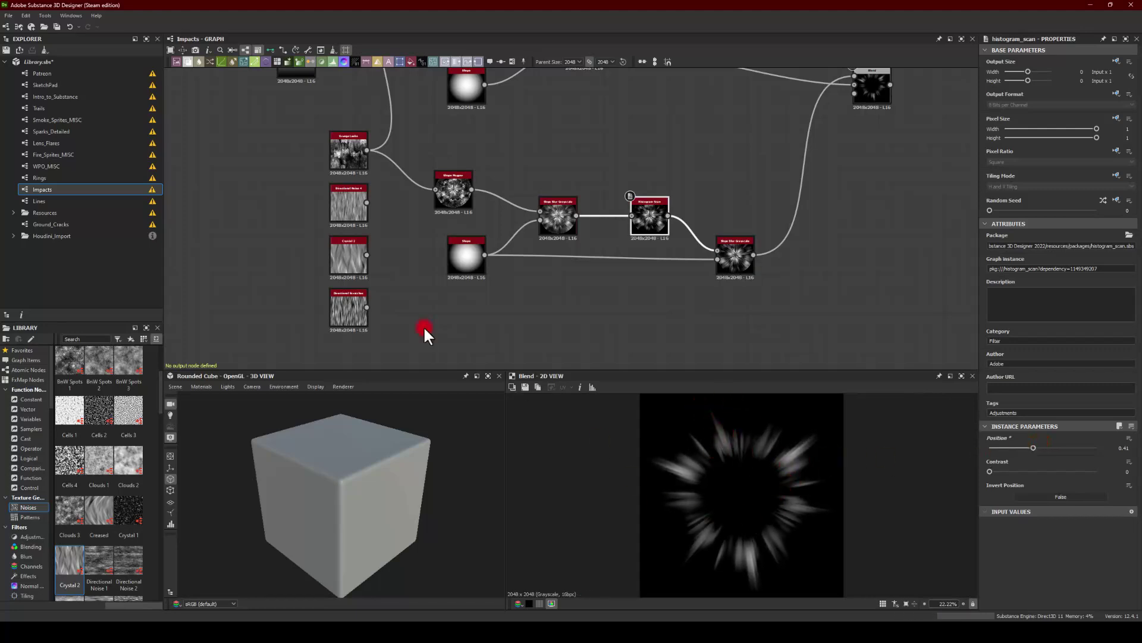
Step: Try Crystal 2 with Histogram Scan position 0.34, then Directional Scratches with position 0.38, as the lower Shape Mapper's input
left_click_drag(366, 255, 439, 185)
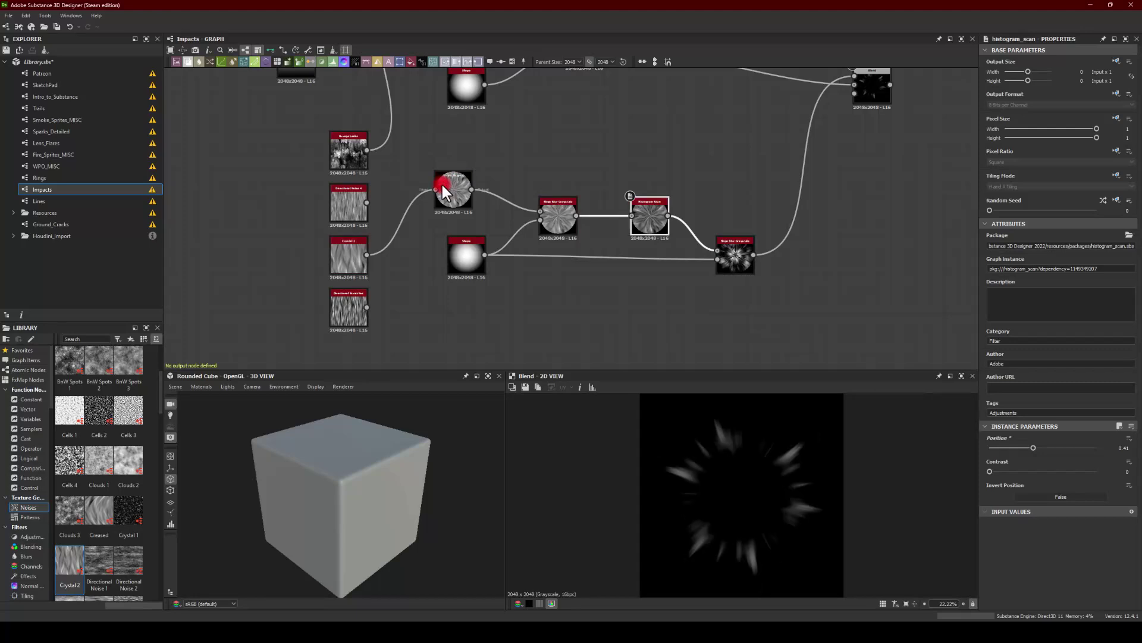
mouse_move(1034, 448)
left_mouse_down()
mouse_move(1047, 446)
mouse_move(1000, 440)
mouse_move(1026, 437)
left_mouse_up()
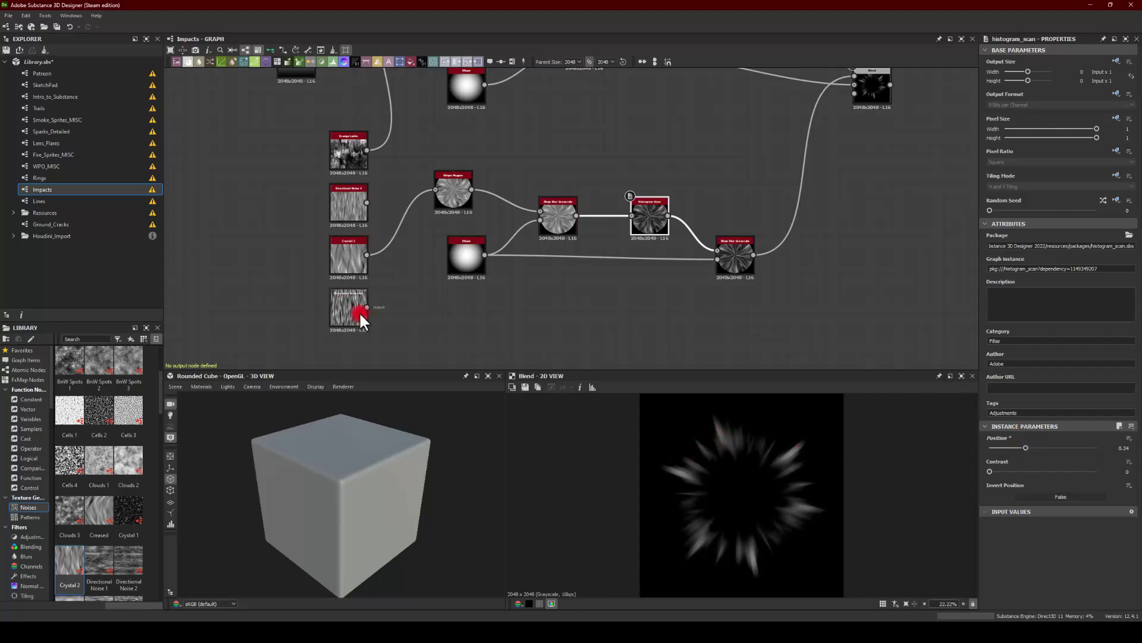
left_click_drag(360, 312, 435, 189)
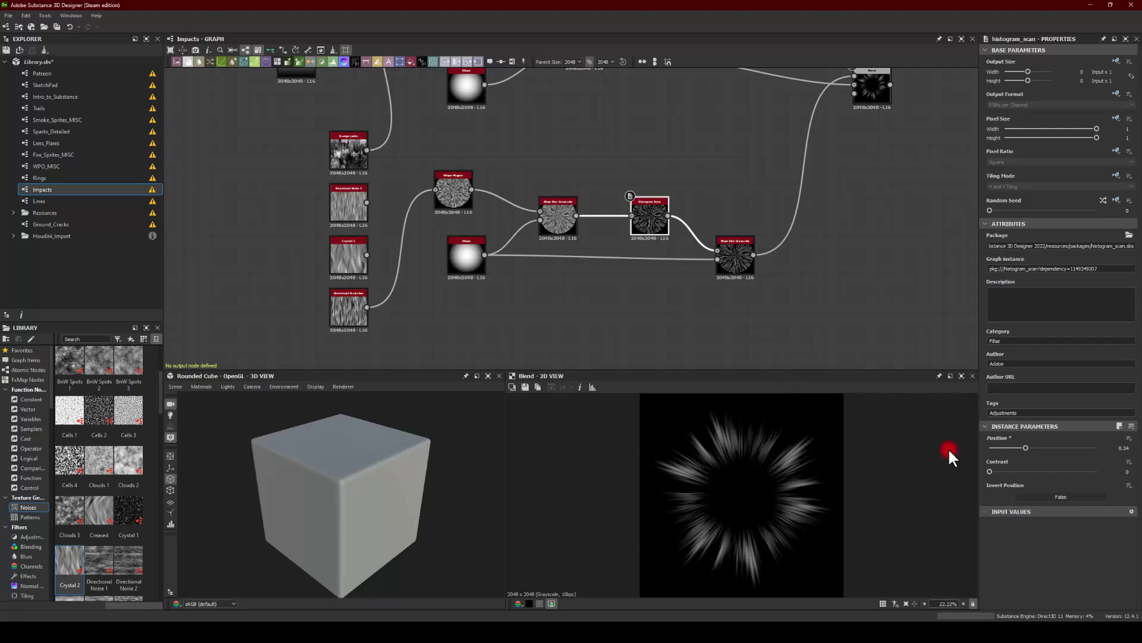
mouse_move(1020, 445)
left_mouse_down()
mouse_move(1042, 441)
mouse_move(1005, 440)
mouse_move(1030, 437)
left_mouse_up()
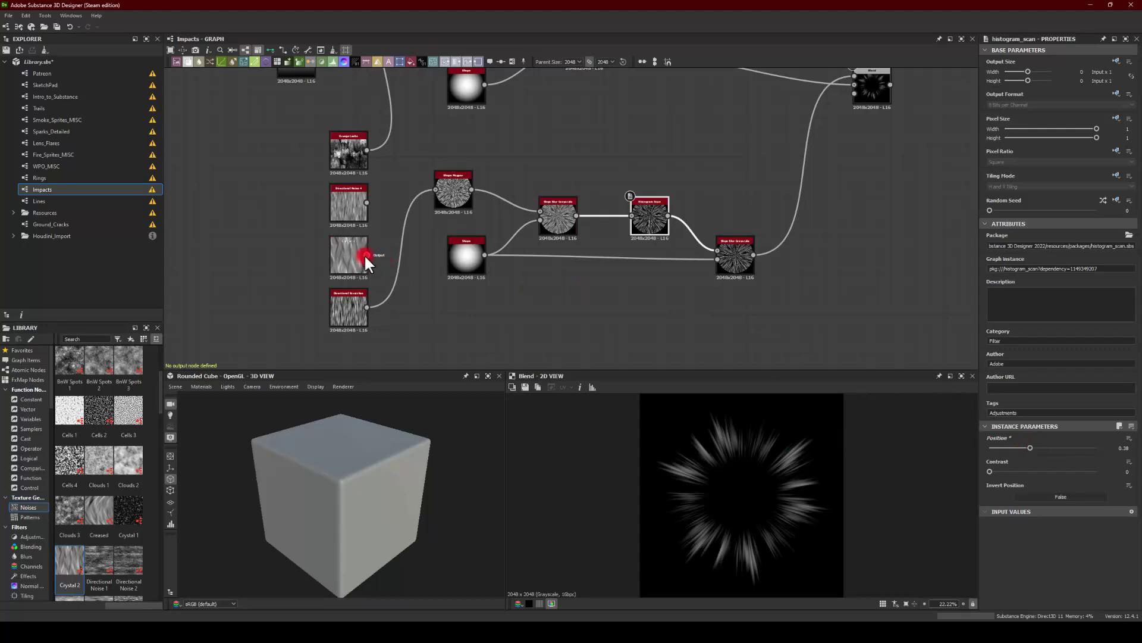
Step: Connect Crystal 2 to the lower Shape Mapper and set the Histogram Scan position to 0.32
left_click_drag(366, 254, 437, 189)
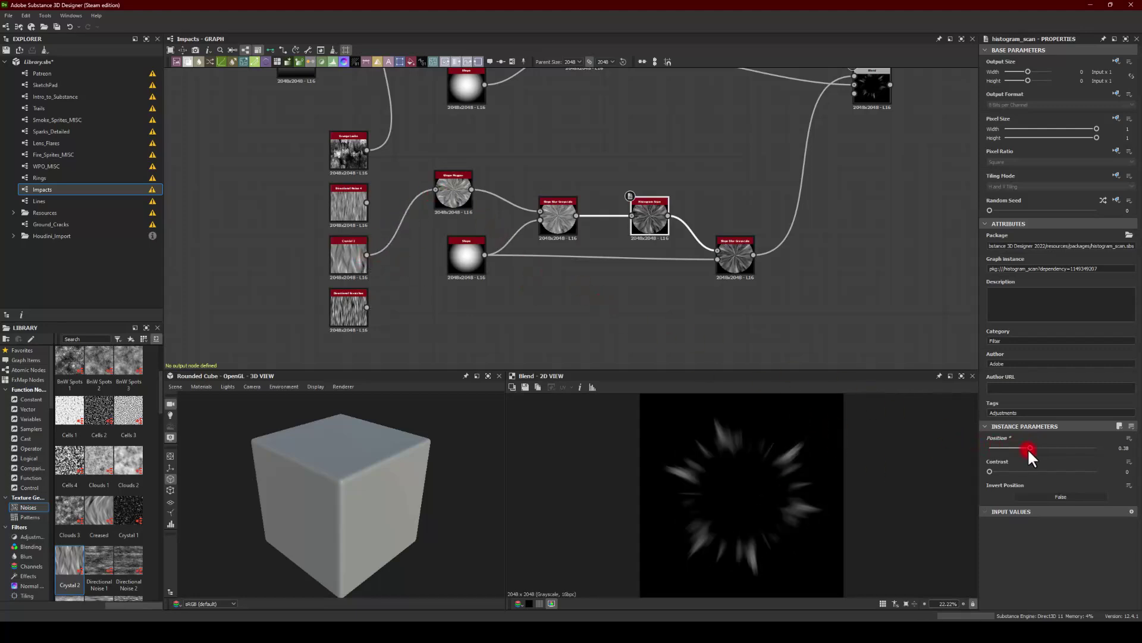
left_click_drag(1029, 449, 1024, 447)
Step: Add an Auto Levels node to the output of the subtracting Blend and place it slightly below the Blend
middle_click_drag(834, 225, 535, 306)
middle_click_drag(673, 249, 538, 292)
left_click_drag(458, 211, 520, 213)
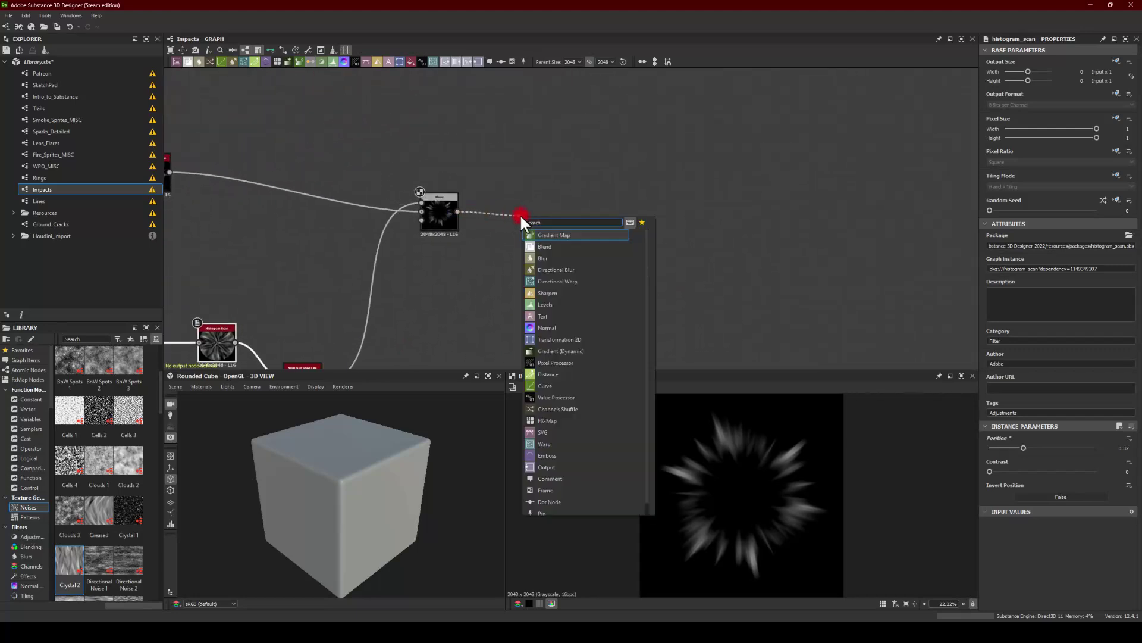
type("aut")
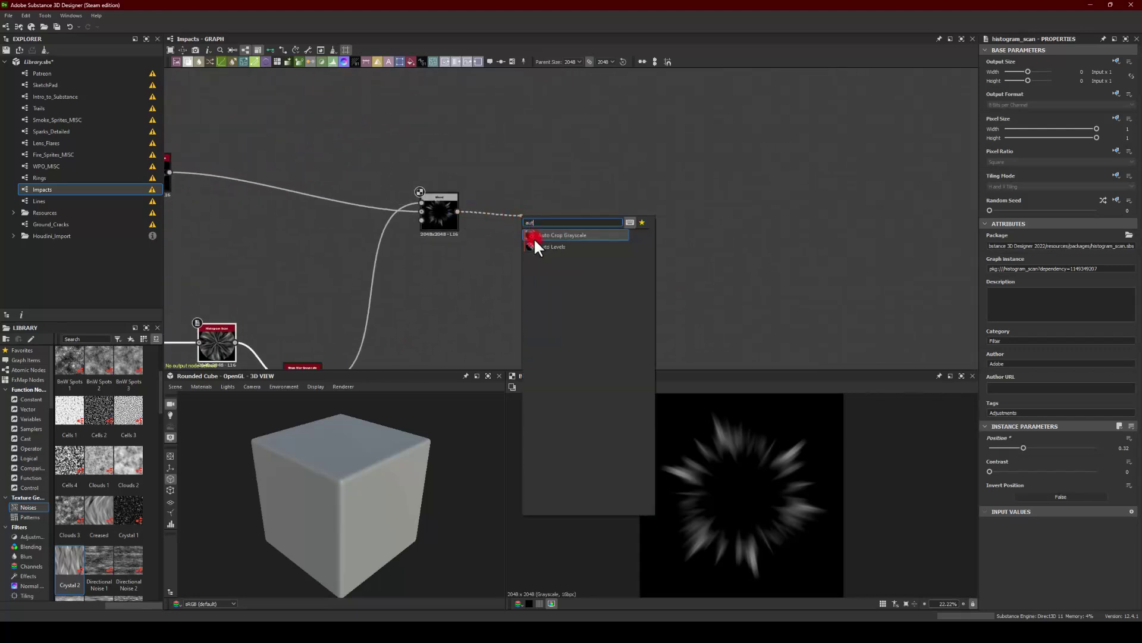
left_click(533, 241)
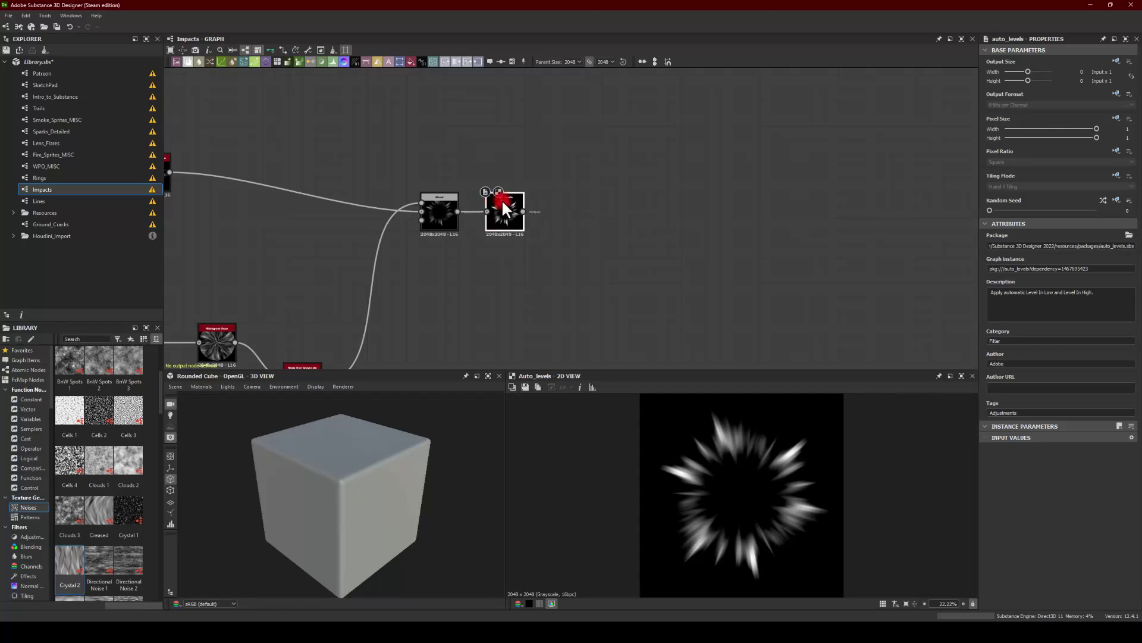
left_click_drag(503, 203, 503, 258)
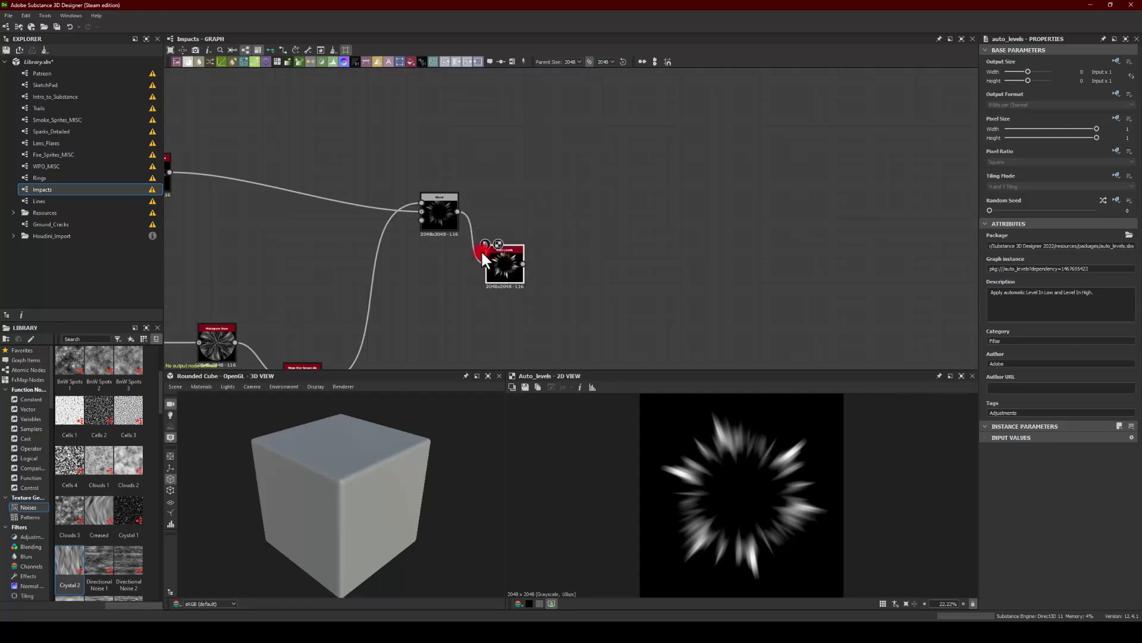
scroll(500, 218, "up", 2)
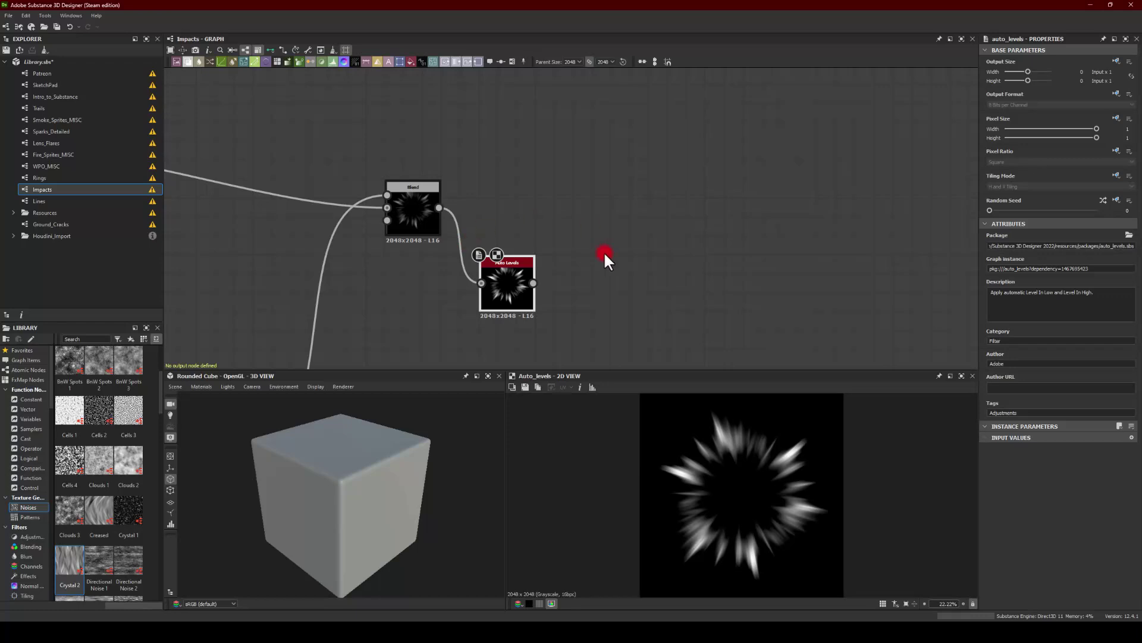
left_click(480, 297)
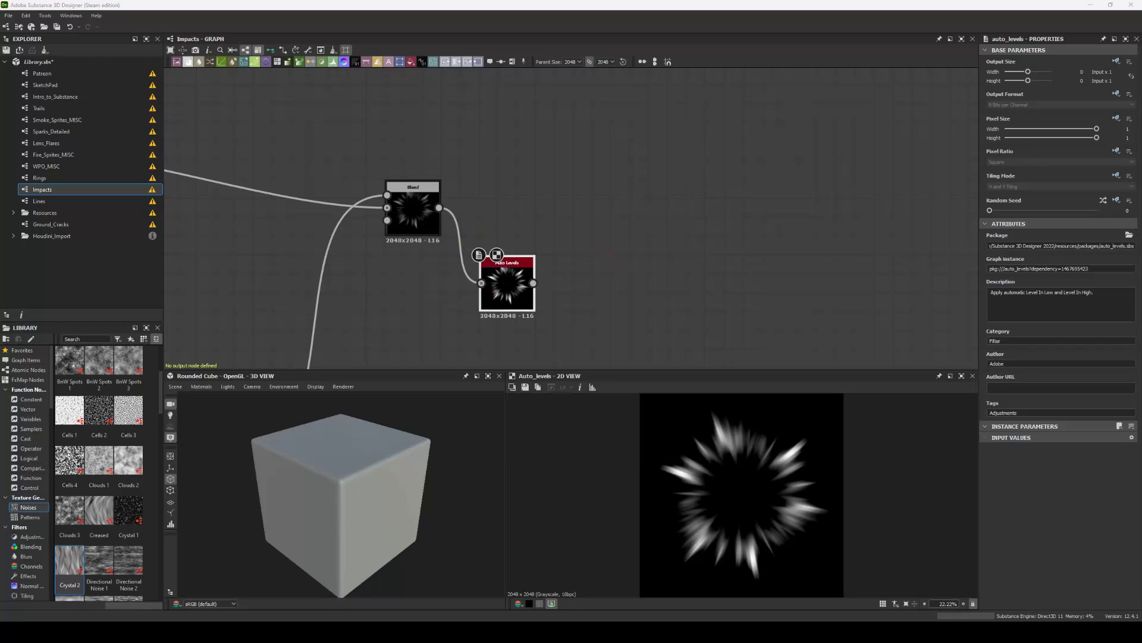
Step: Add a Polar to Cartesian Grayscale node to the Auto Levels output and place it above that node
middle_click_drag(648, 190, 540, 200)
left_click_drag(427, 293, 539, 200)
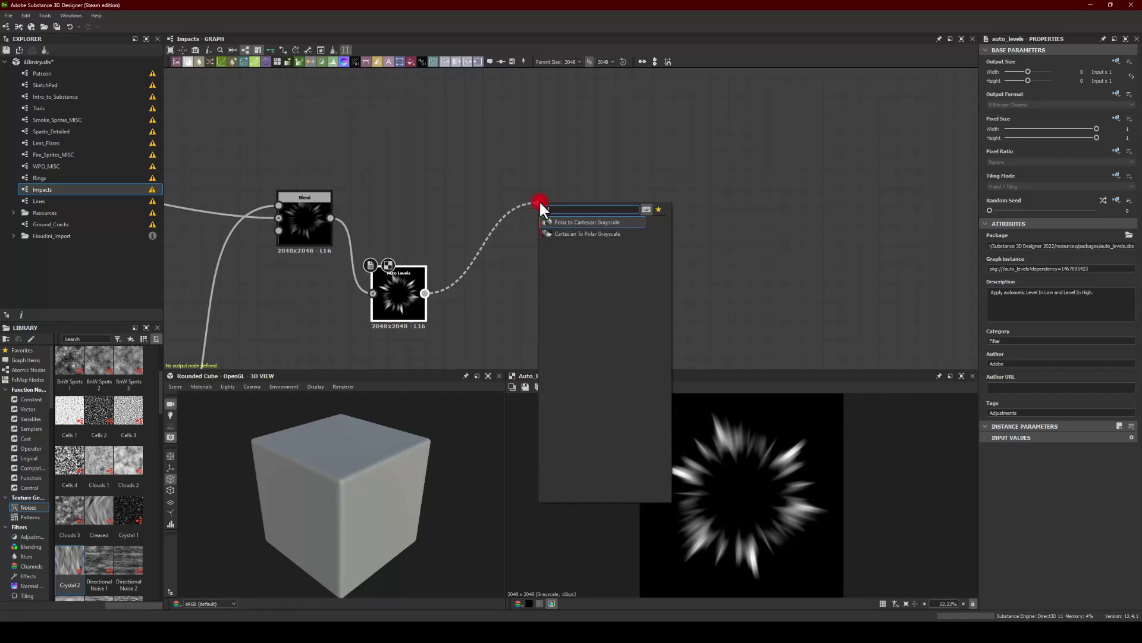
left_click(548, 221)
left_click(563, 204)
left_click_drag(564, 206, 508, 183)
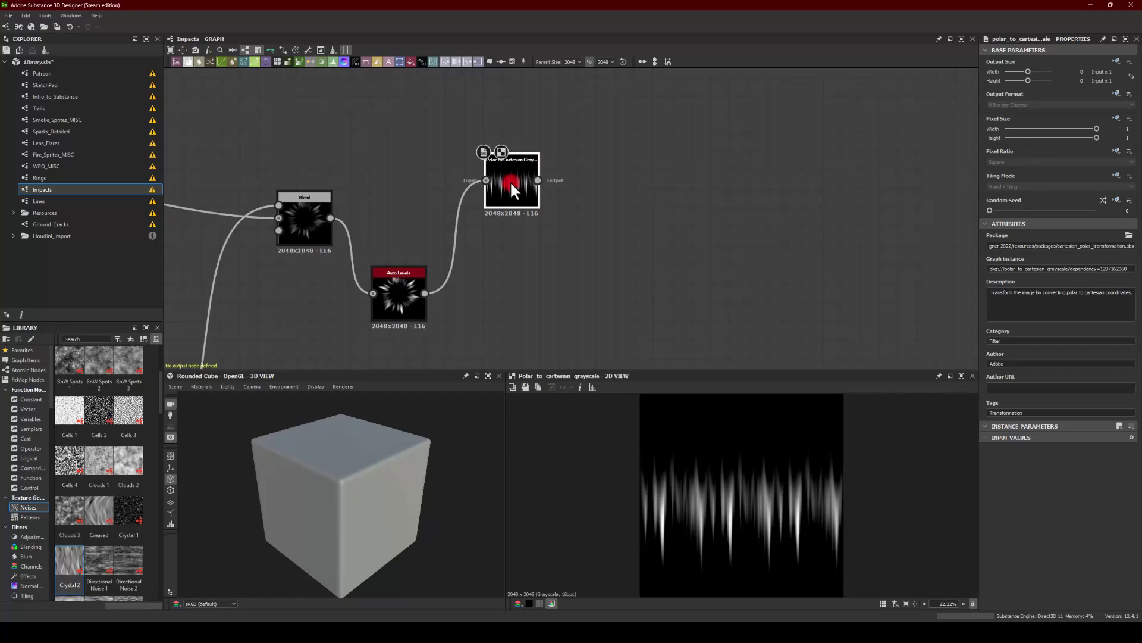
Step: Examine the earlier upper chain of unrolled streak blends against the new Polar to Cartesian node
middle_click_drag(402, 128, 429, 160)
scroll(430, 160, "down", 3)
middle_click_drag(340, 151, 480, 252)
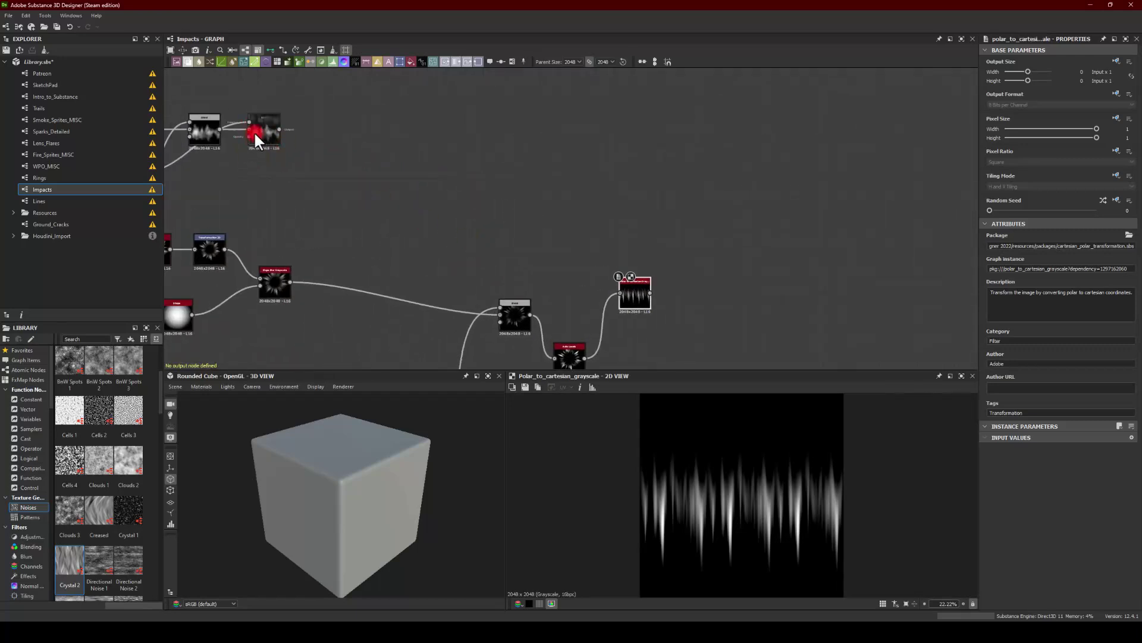
middle_click_drag(251, 176, 364, 196)
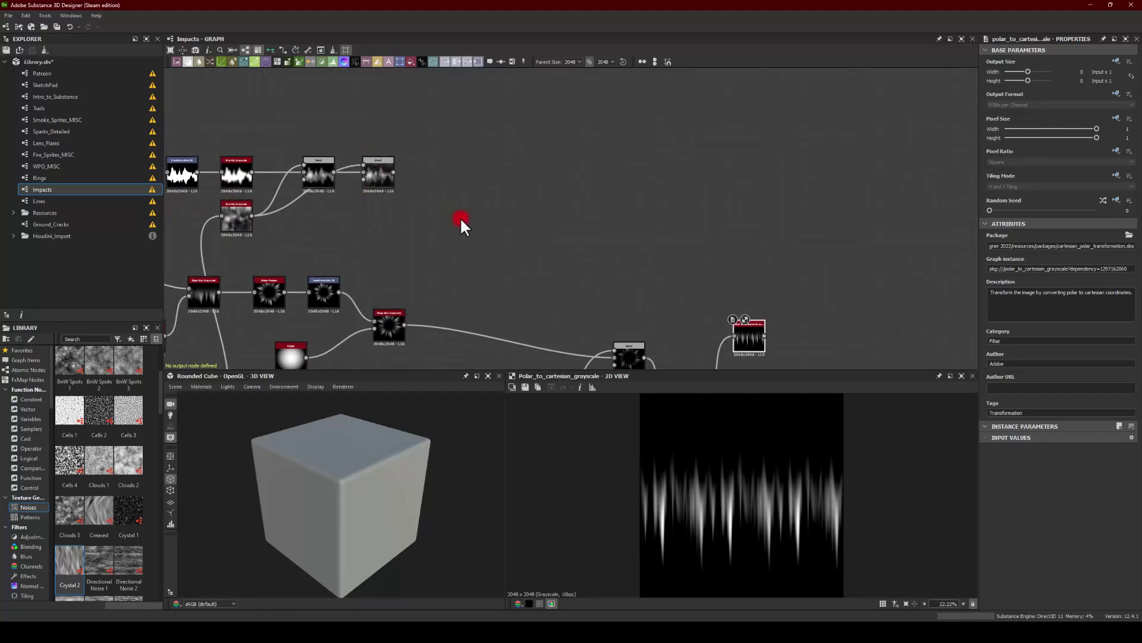
middle_click_drag(462, 219, 301, 136)
middle_click_drag(578, 232, 345, 129)
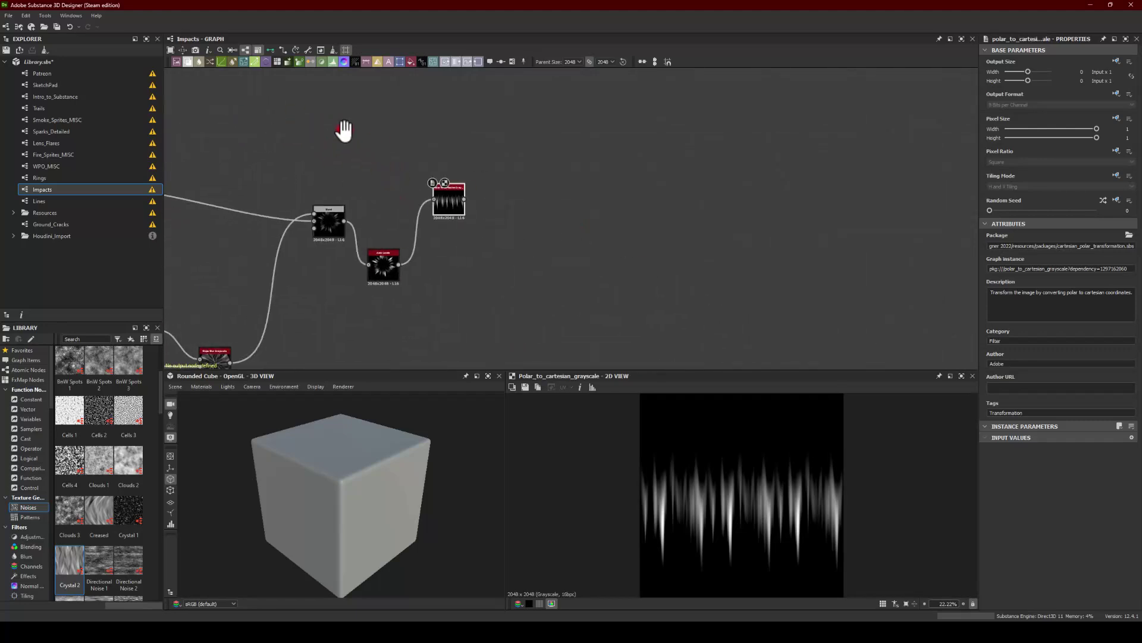
scroll(436, 202, "up", 2)
scroll(418, 169, "up", 1)
Step: Move the Polar to Cartesian Grayscale node higher and add an Auto Levels node to its output
left_click_drag(432, 201, 435, 165)
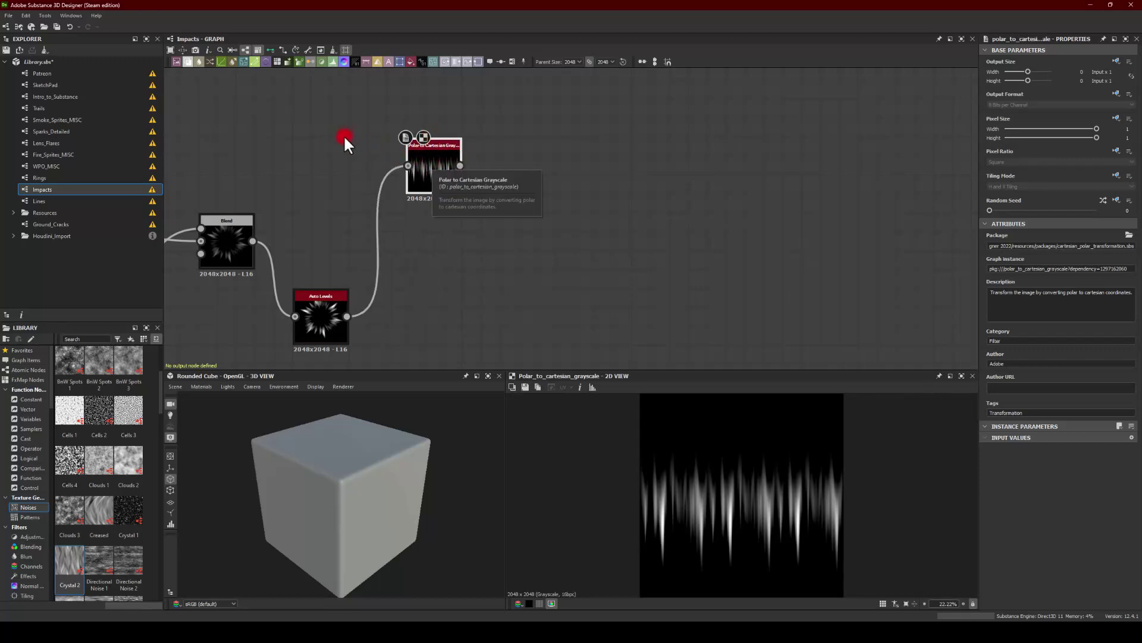
middle_click_drag(342, 188, 330, 145)
middle_click_drag(448, 297, 349, 224)
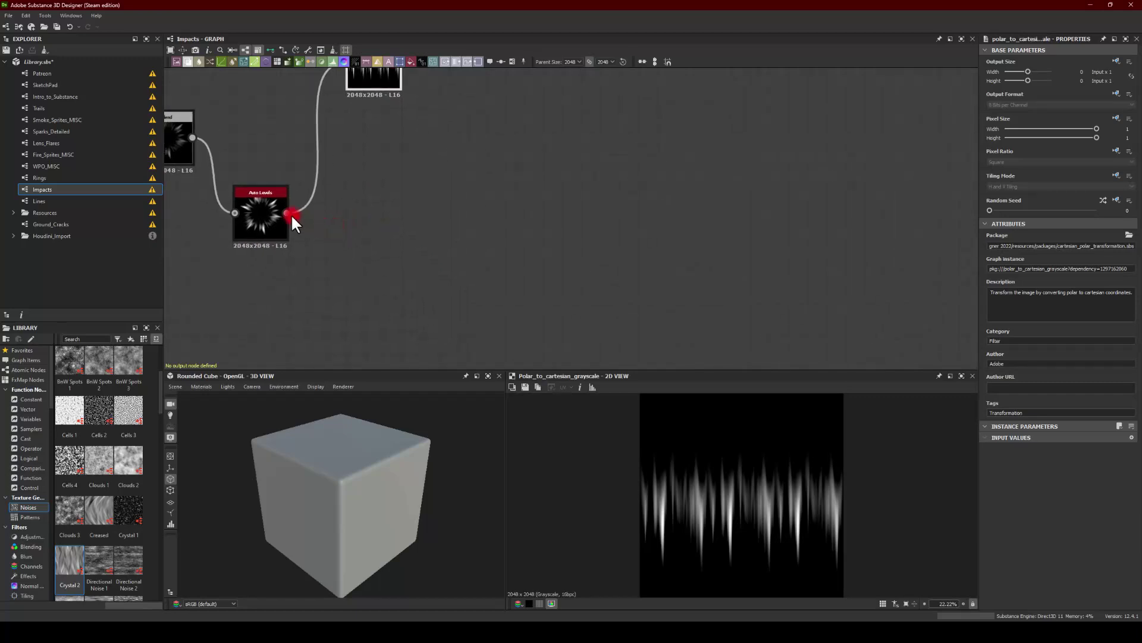
middle_click_drag(381, 102, 376, 152)
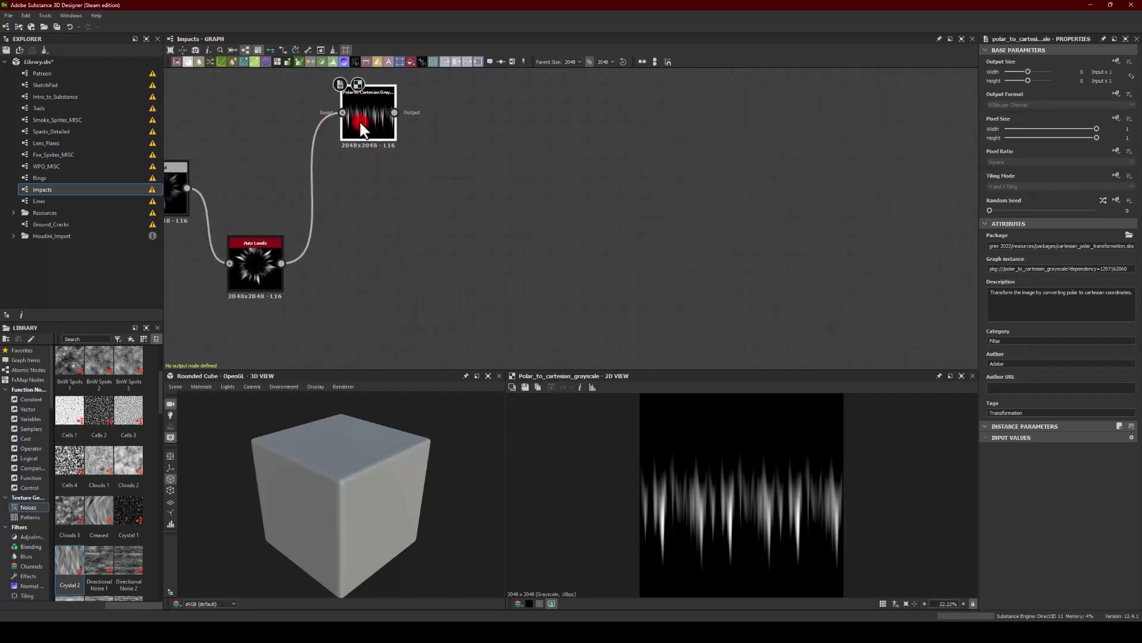
middle_click_drag(482, 107, 406, 156)
scroll(329, 153, "up", 3)
left_click_drag(302, 165, 439, 156)
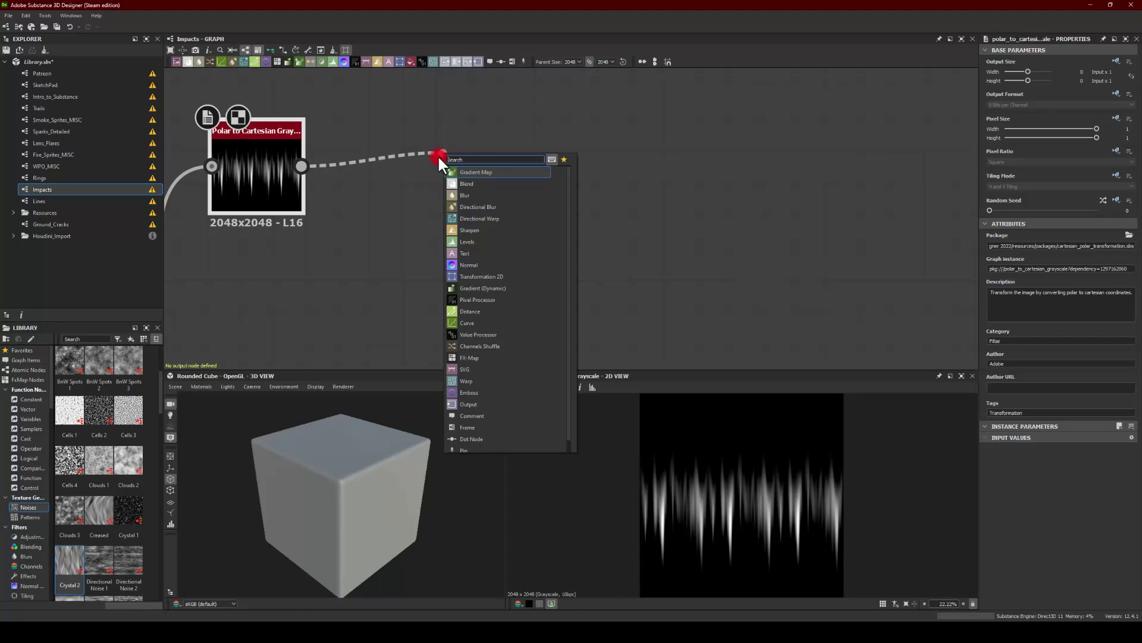
type("aut")
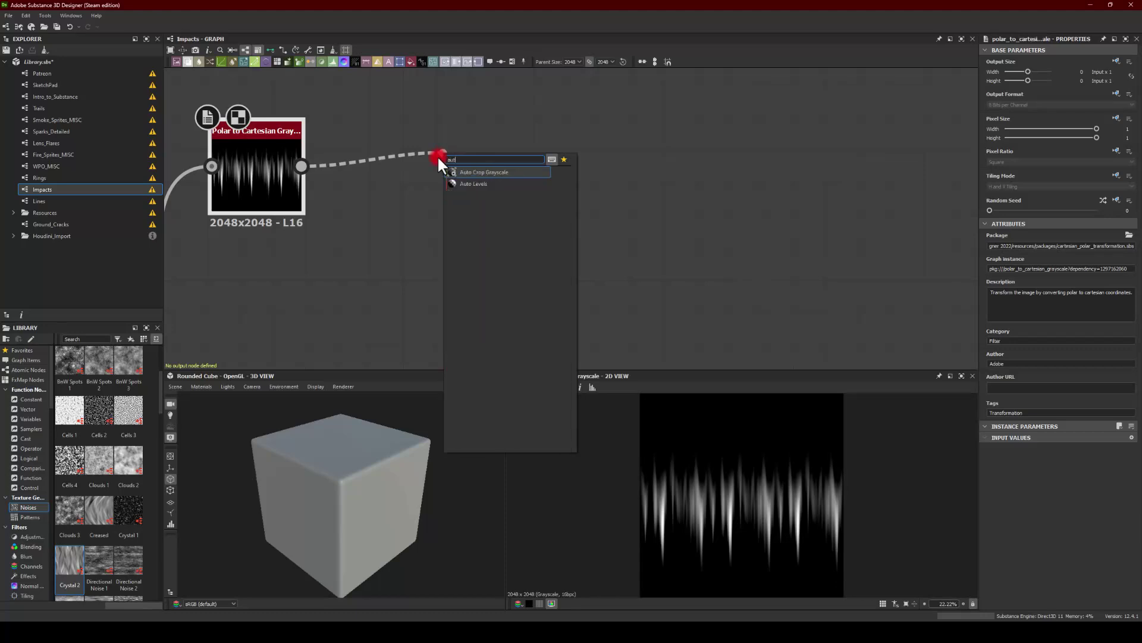
left_click(456, 179)
Step: Add a Transformation 2D node after the second Auto Levels and shift the streaks upward to a Y offset of about 0.12
left_click_drag(456, 159, 535, 164)
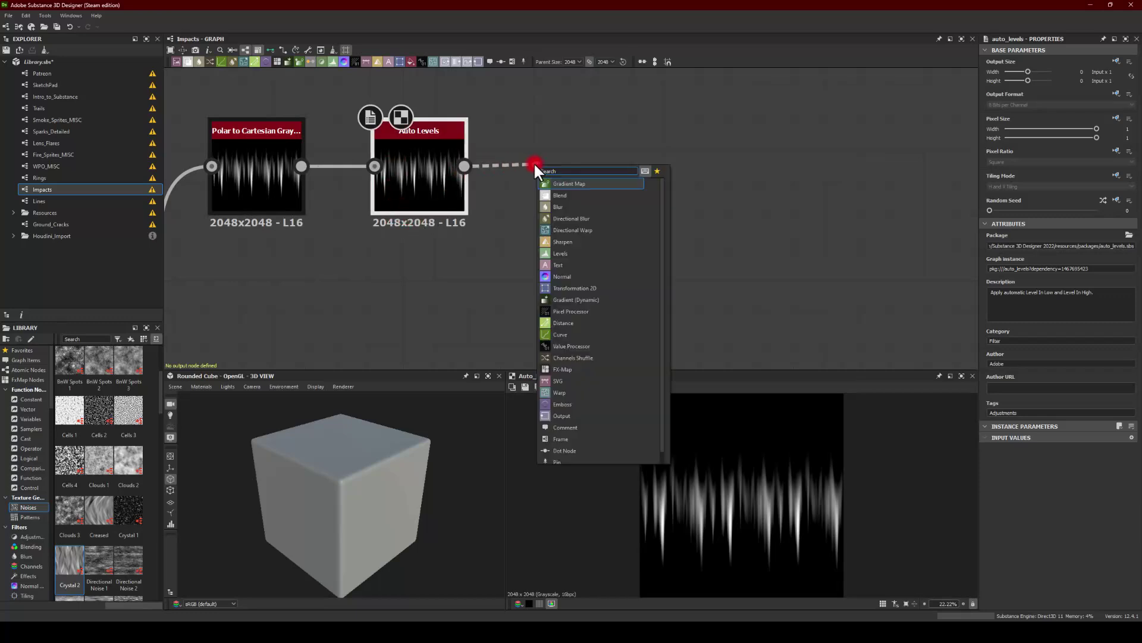
type("trans")
key("Return")
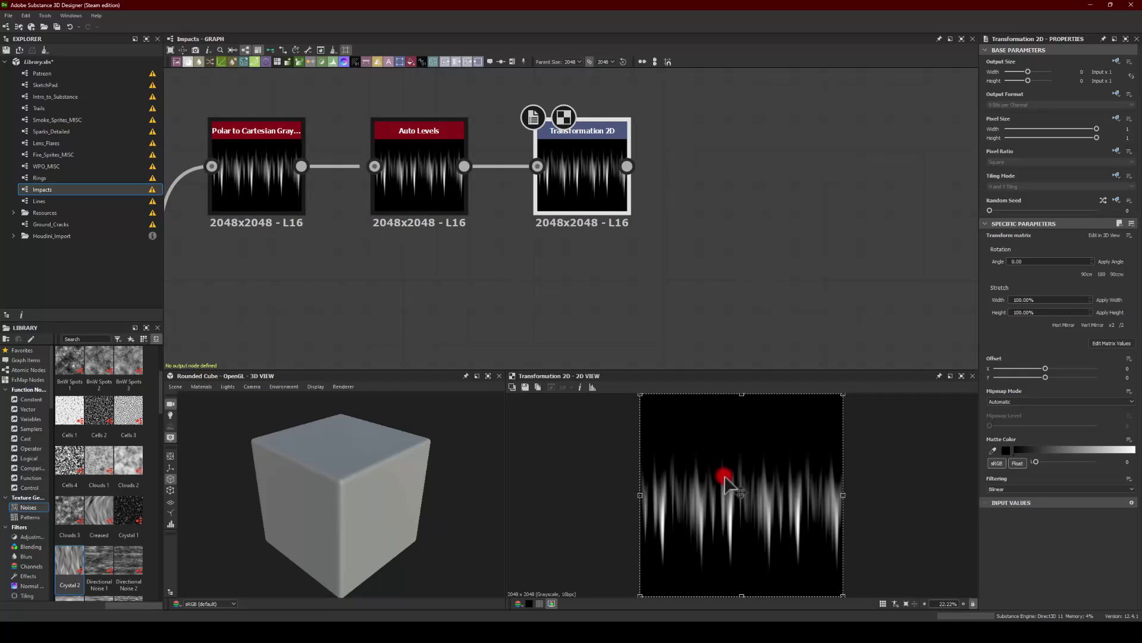
left_click_drag(724, 474, 716, 461)
scroll(655, 463, "down", 2)
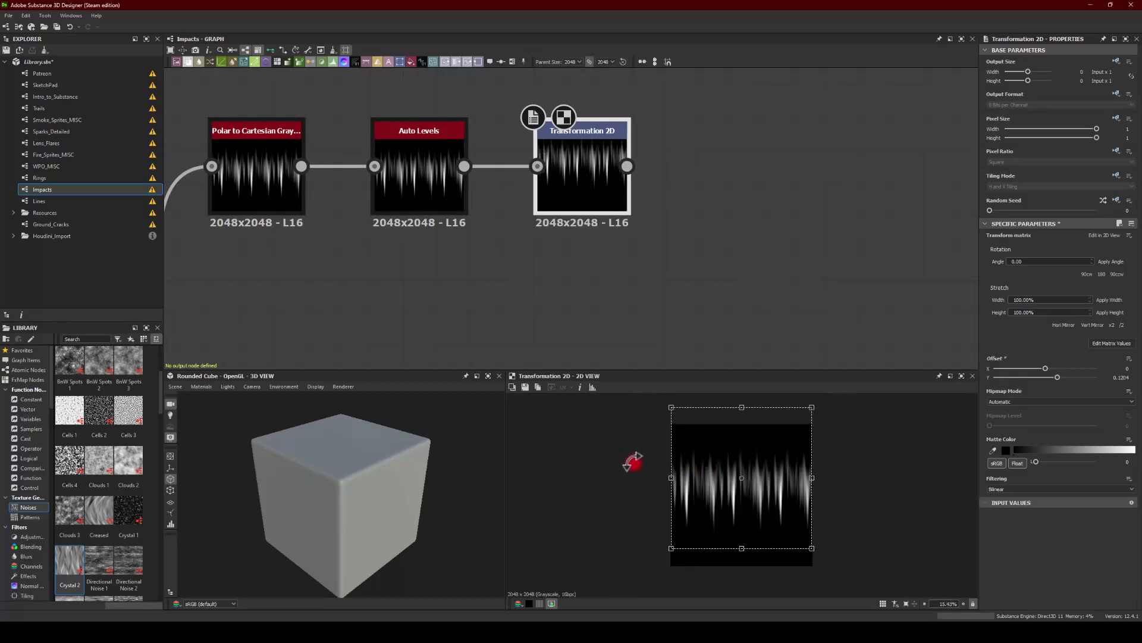
left_click(730, 361)
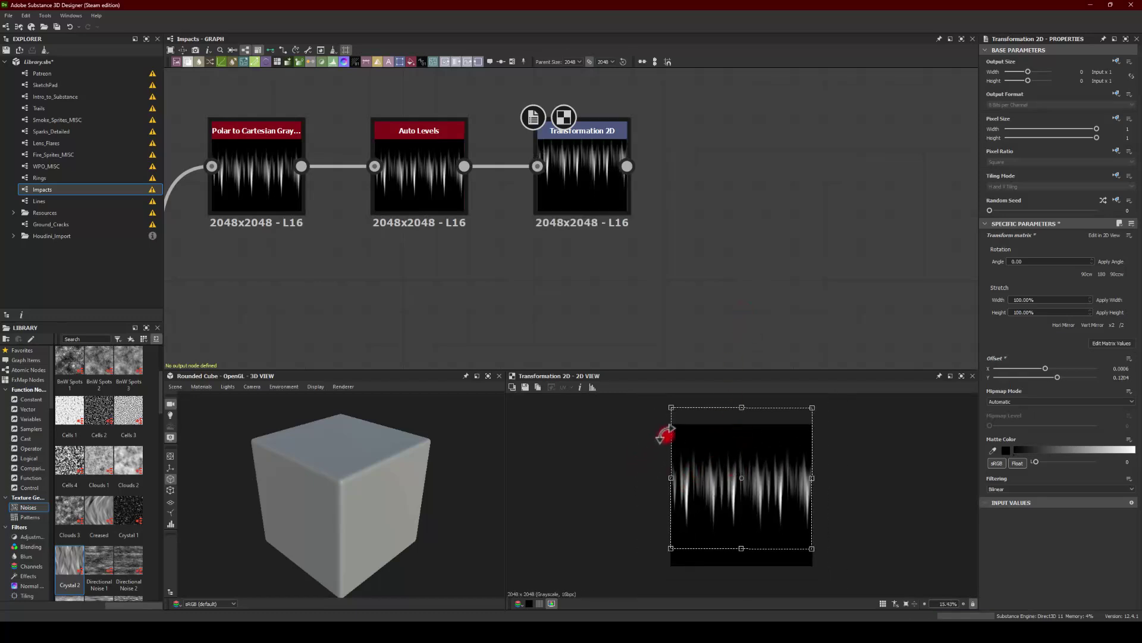
Step: Try the Directional Noise node, then connect Directional Scratches as the lower Shape Mapper's input
middle_click_drag(446, 313, 591, 238)
scroll(588, 230, "down", 2)
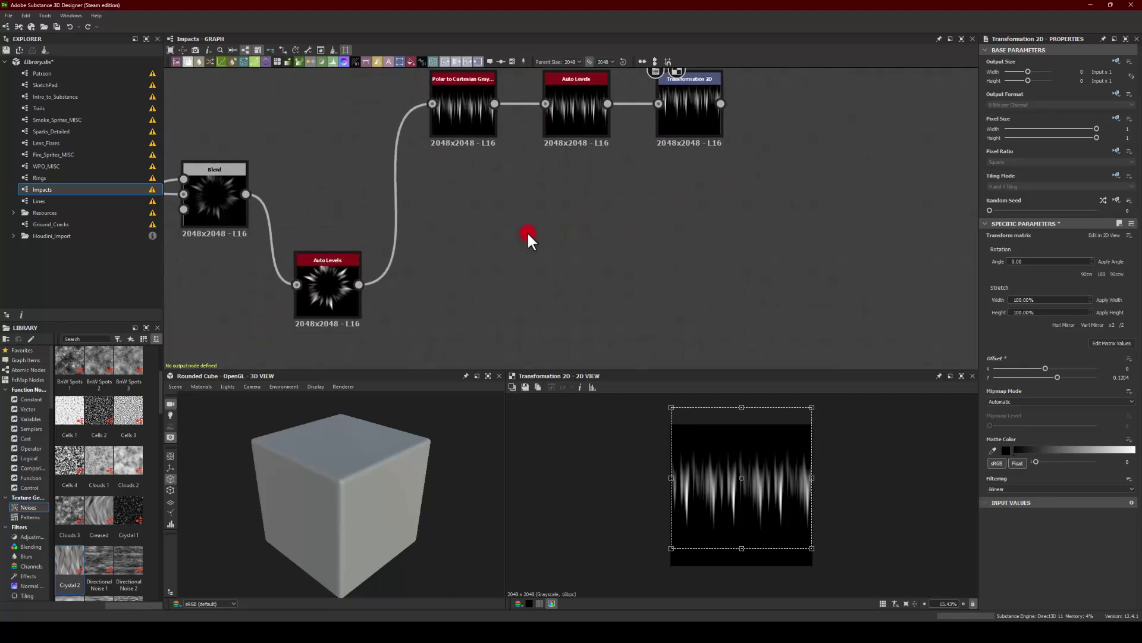
middle_click_drag(434, 280, 567, 230)
scroll(530, 246, "down", 2)
middle_click_drag(379, 298, 441, 256)
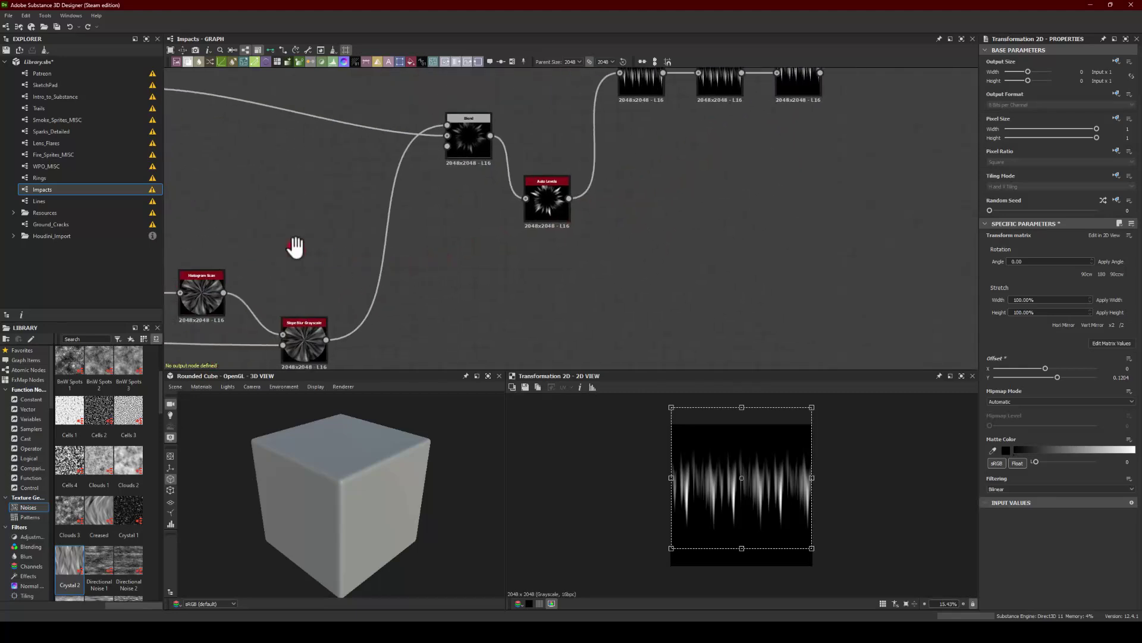
scroll(296, 248, "down", 2)
middle_click_drag(295, 248, 353, 215)
middle_click_drag(169, 246, 470, 241)
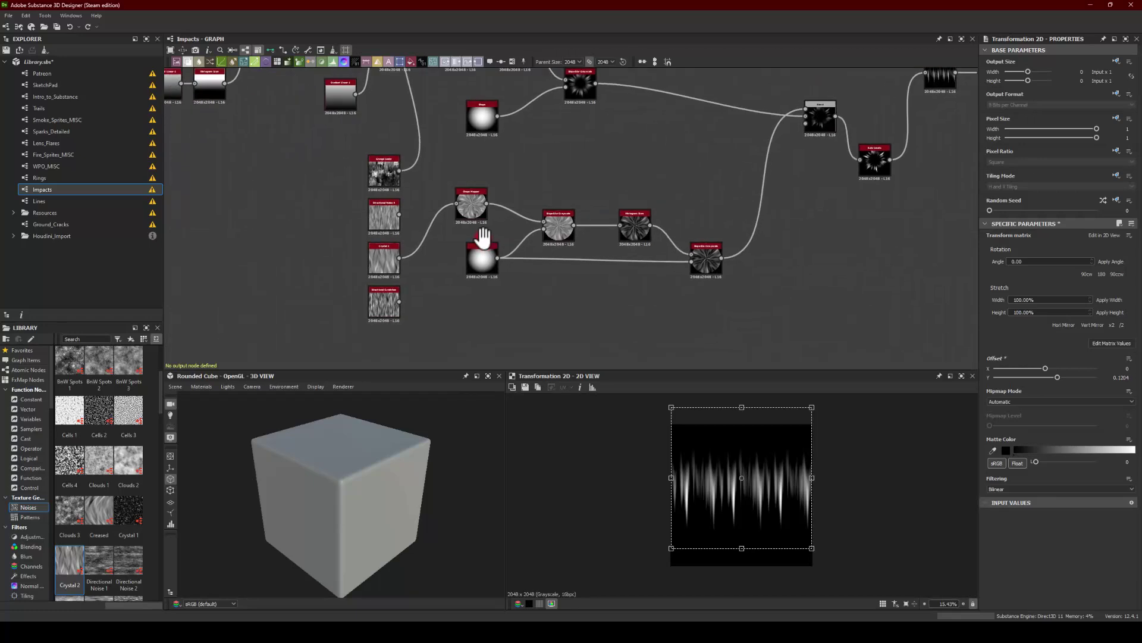
scroll(399, 209, "up", 2)
left_click_drag(395, 215, 478, 200)
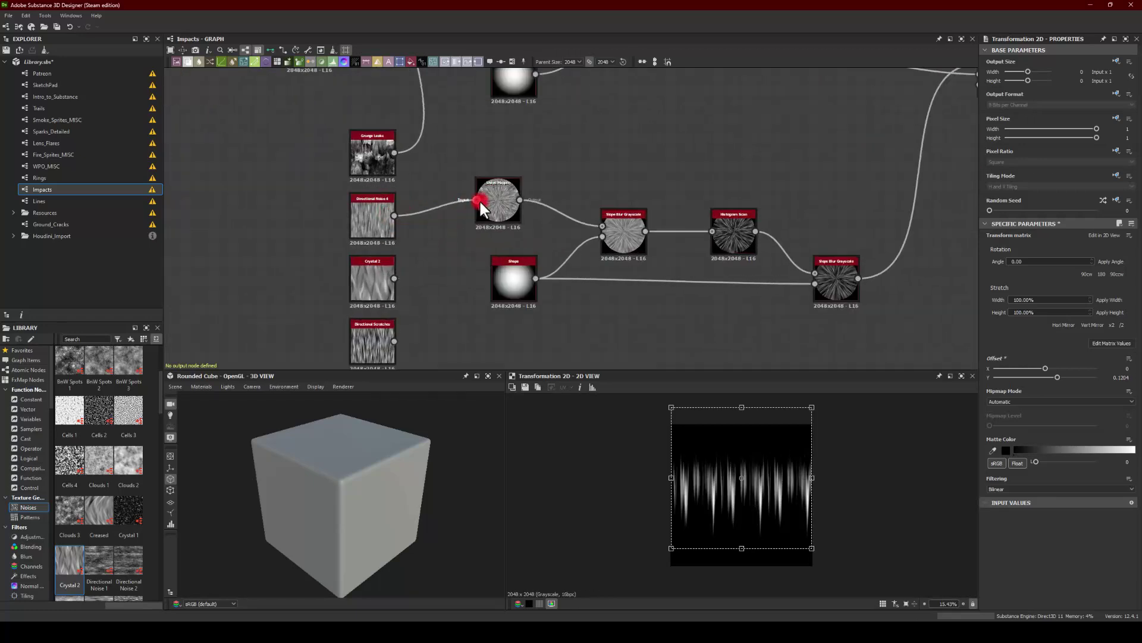
left_click_drag(394, 341, 476, 201)
middle_click_drag(803, 191, 692, 223)
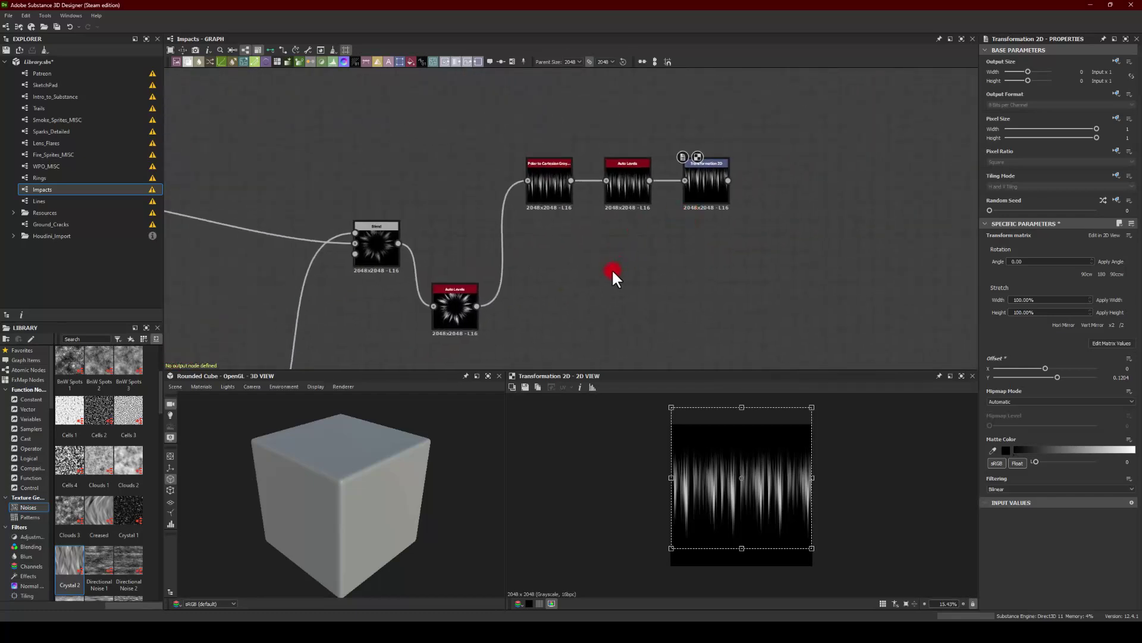
Step: Move Transformation 2D away from the second Auto Levels and branch a Blur HQ Grayscale node off the Auto Levels output
middle_click_drag(613, 275, 443, 247)
scroll(496, 244, "up", 4)
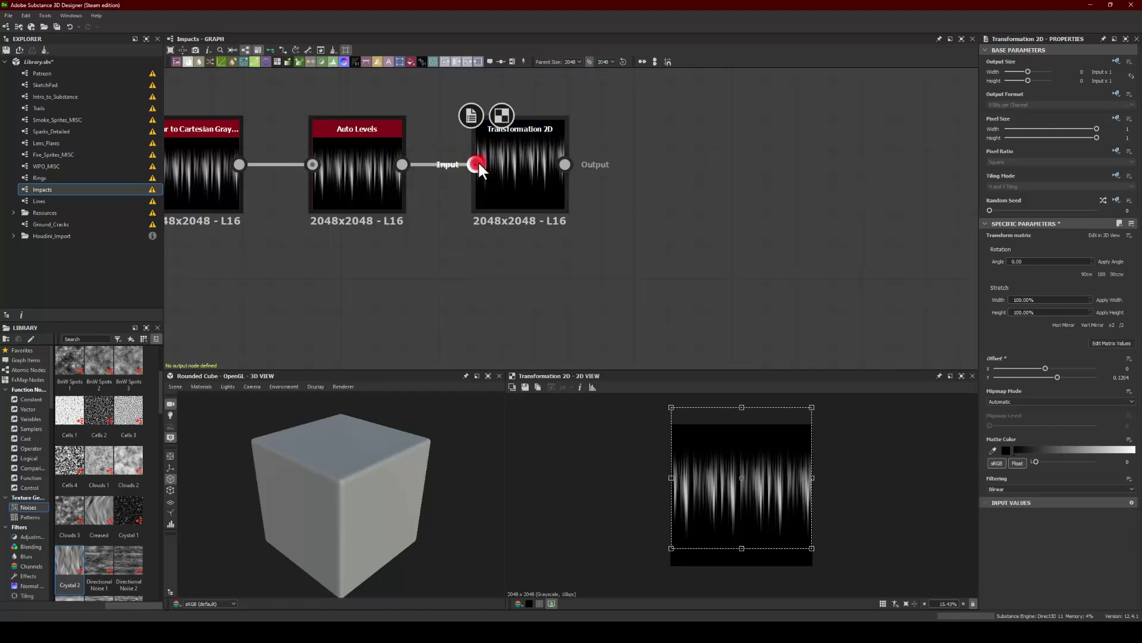
left_click_drag(524, 157, 619, 152)
left_click_drag(403, 165, 439, 250)
type("blur")
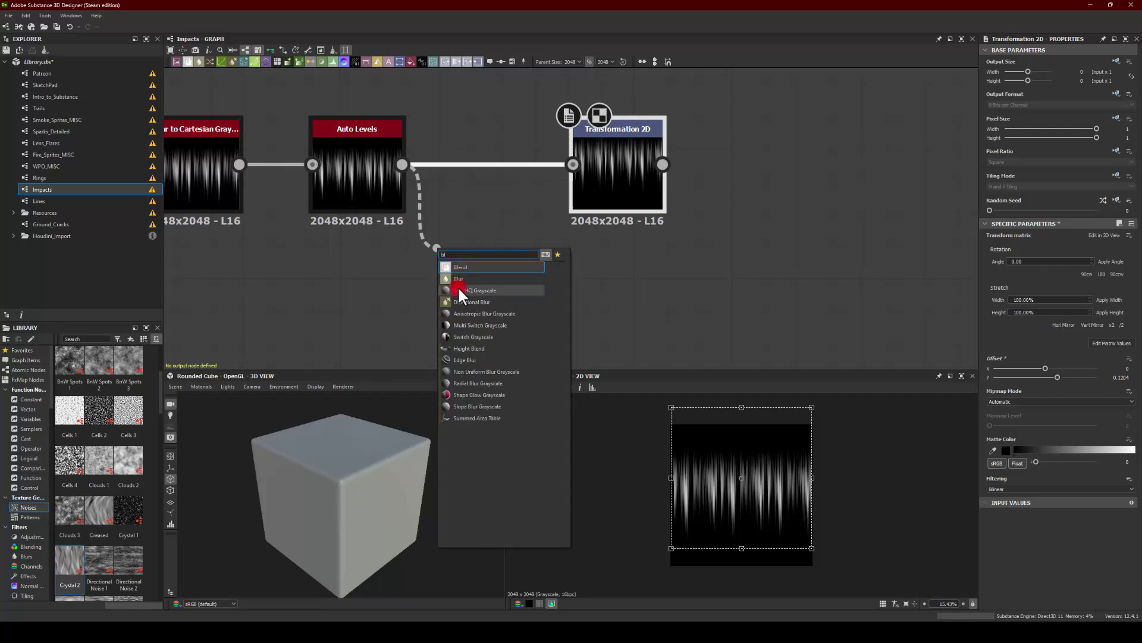
left_click(458, 286)
Step: Blend the Auto Levels output as foreground over the Blur HQ Grayscale background, and feed the Blend into Transformation 2D
left_click_drag(532, 262, 606, 277)
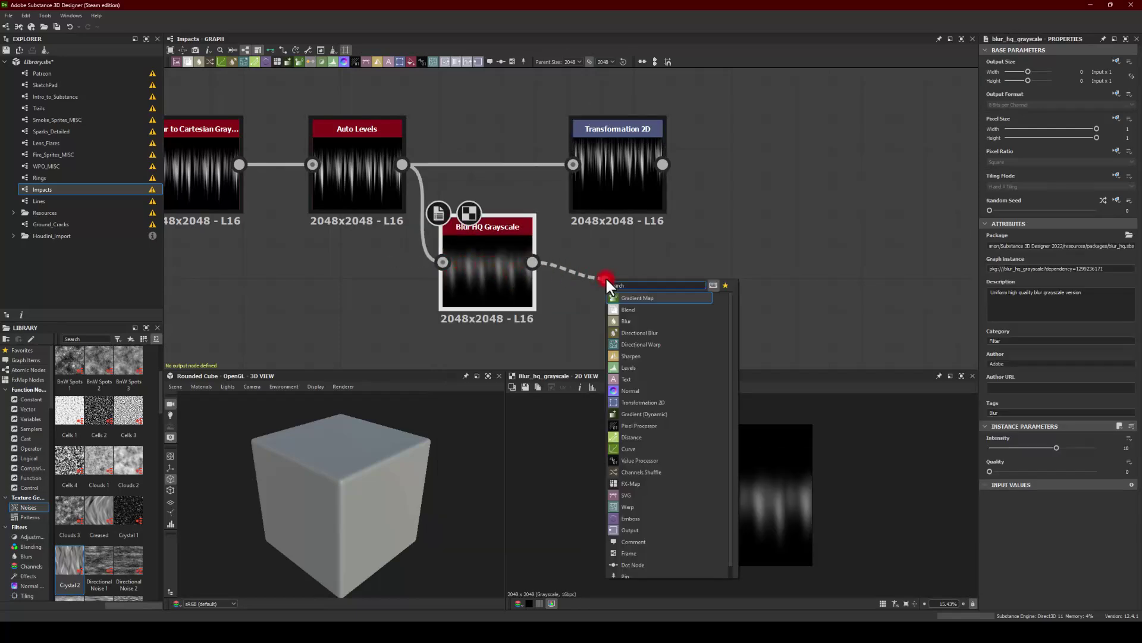
type("blend")
left_click(627, 301)
left_click_drag(600, 171, 769, 173)
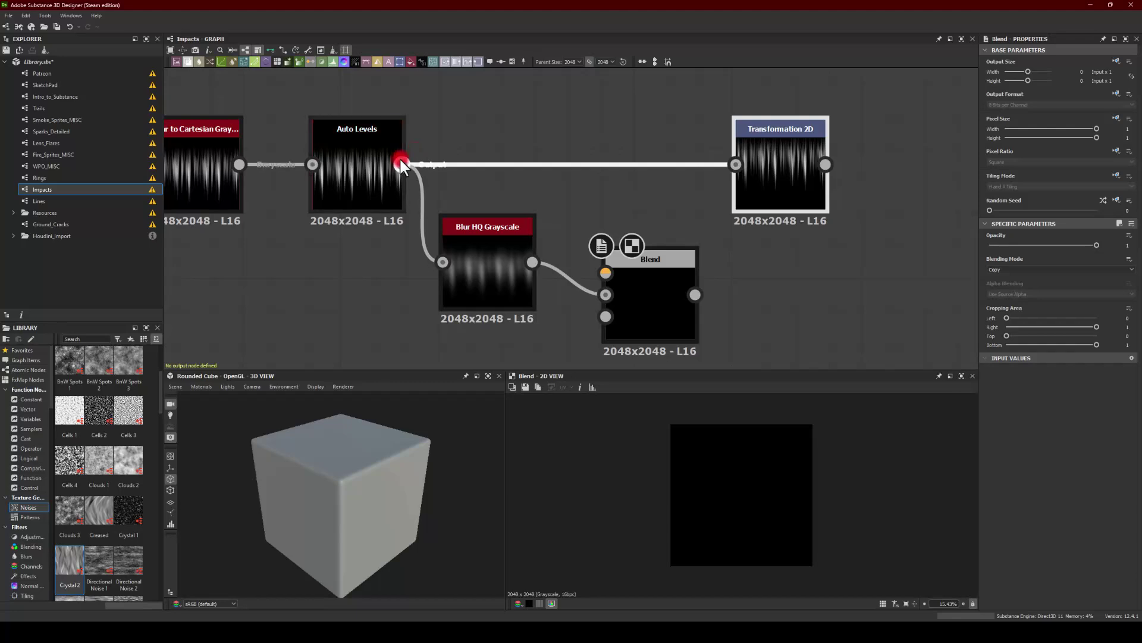
left_click_drag(403, 165, 607, 272)
left_click_drag(662, 300, 736, 164)
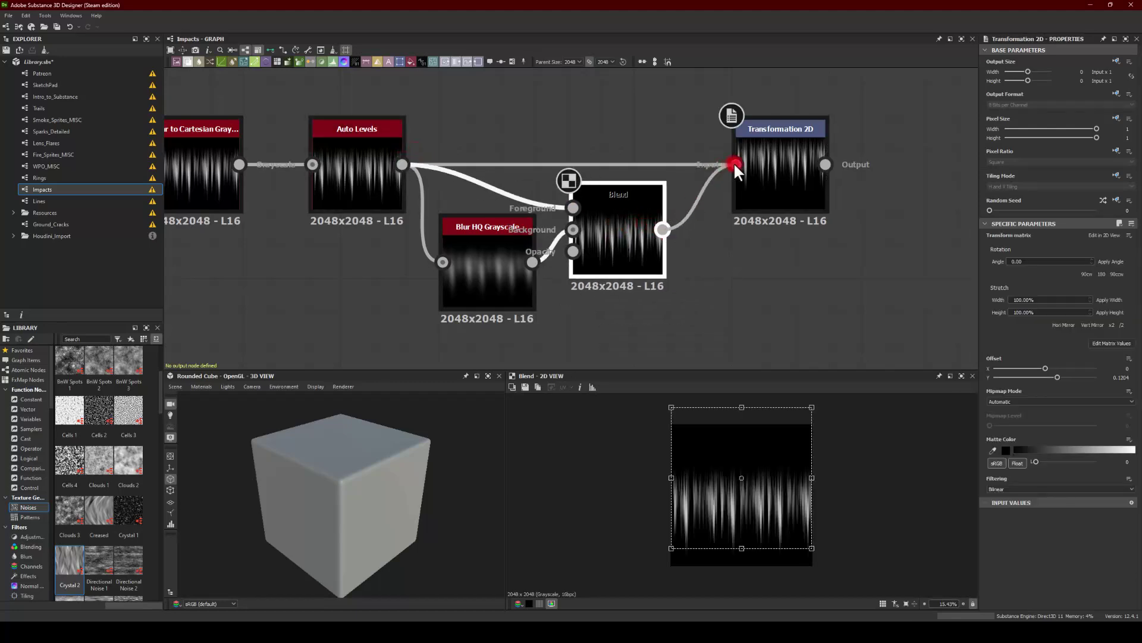
Step: Set the new Blend to Max (Lighten) mode and test its opacity, leaving it at 1
left_click(631, 213)
left_click(1002, 272)
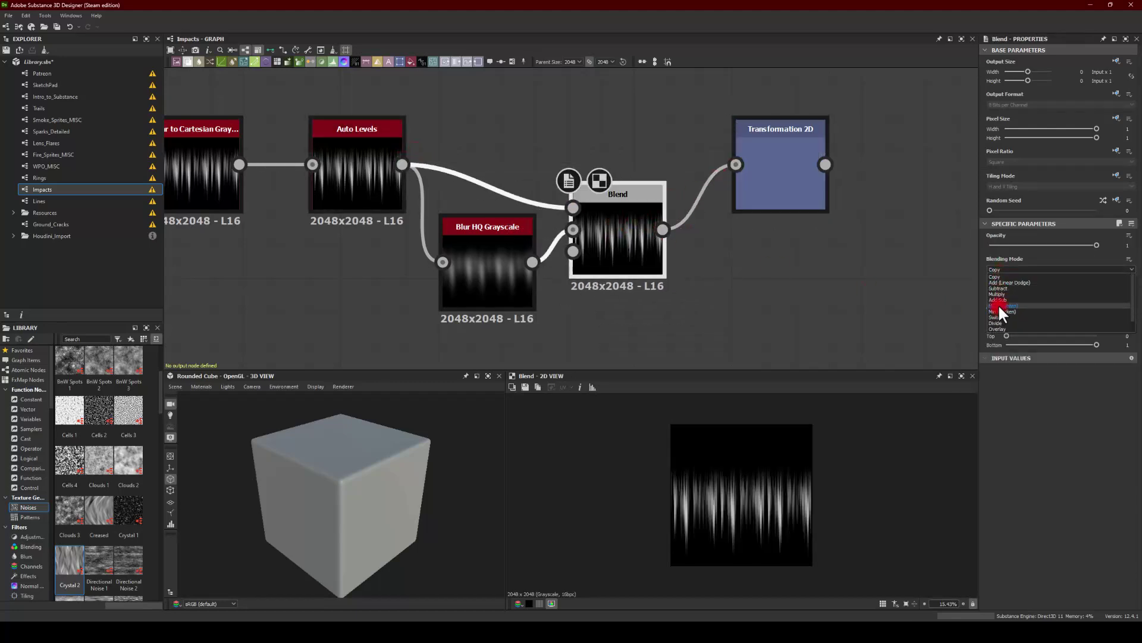
left_click(998, 304)
scroll(767, 498, "up", 3)
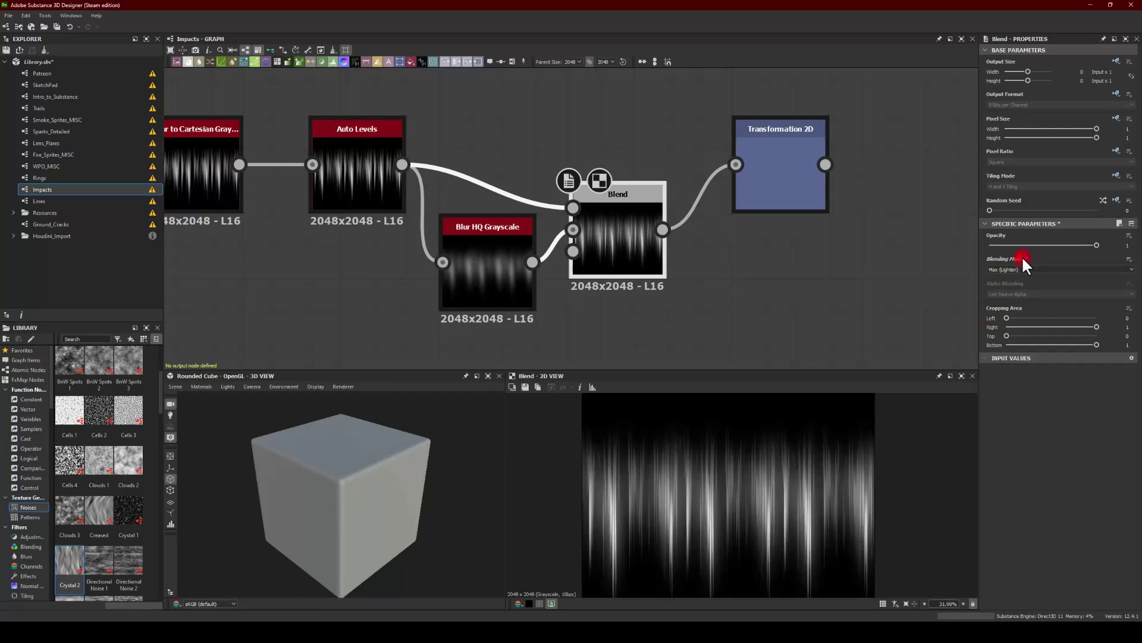
left_click_drag(1022, 245, 1137, 243)
Step: Swap the Blend's inputs so the blur is foreground and Auto Levels is background, with opacity at about 0.66
left_click_drag(612, 214, 612, 148)
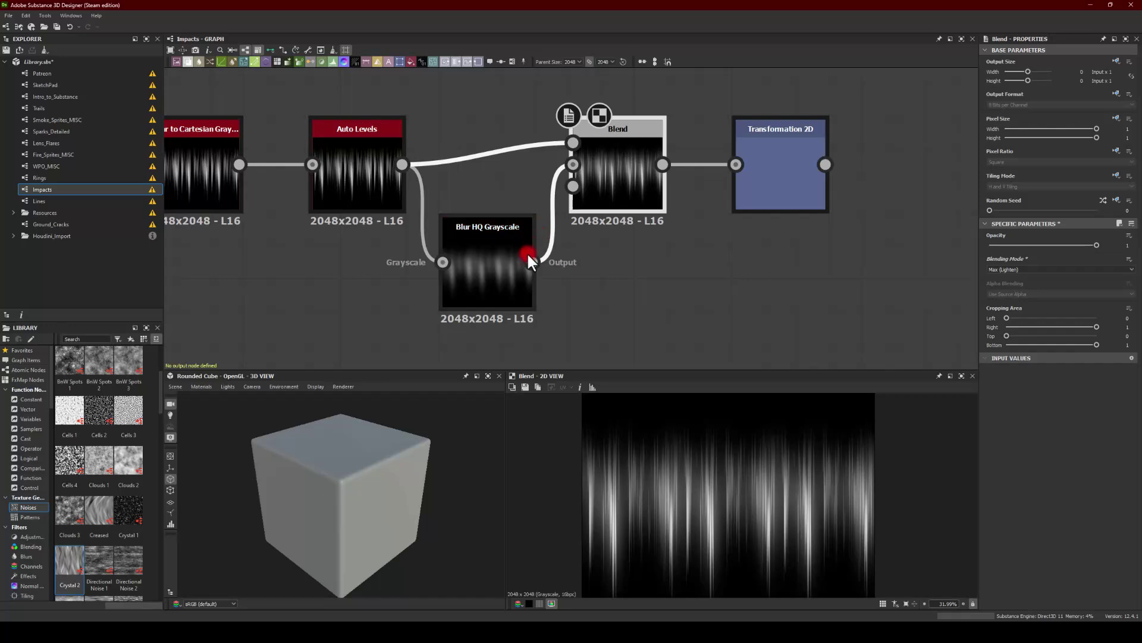
left_click_drag(527, 257, 572, 142)
left_click_drag(403, 164, 572, 165)
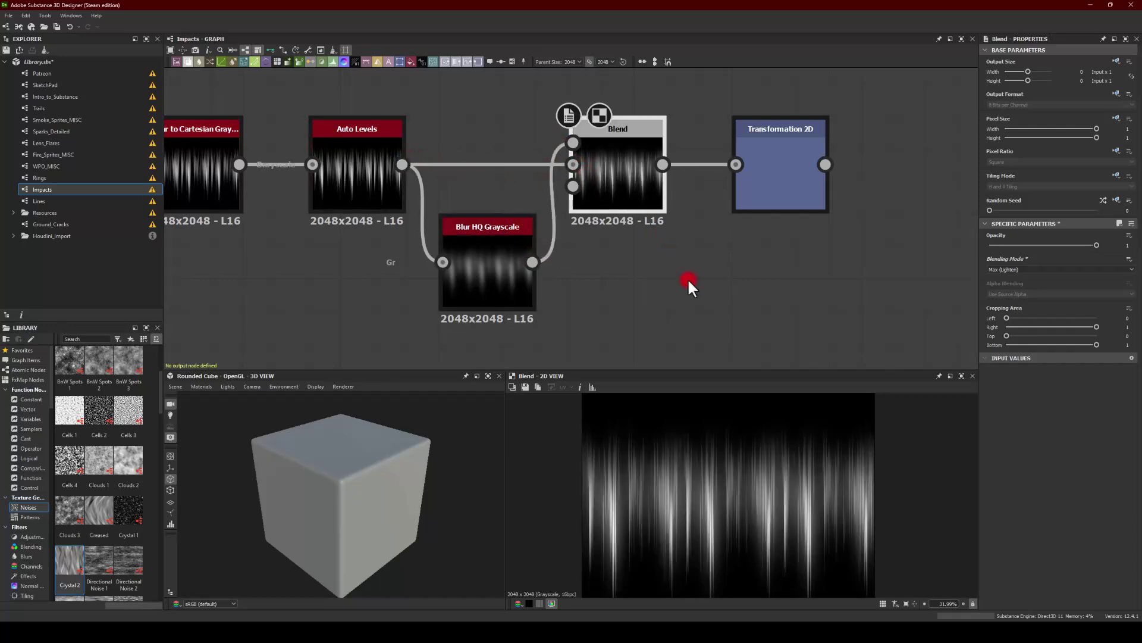
left_click_drag(1040, 235, 1058, 255)
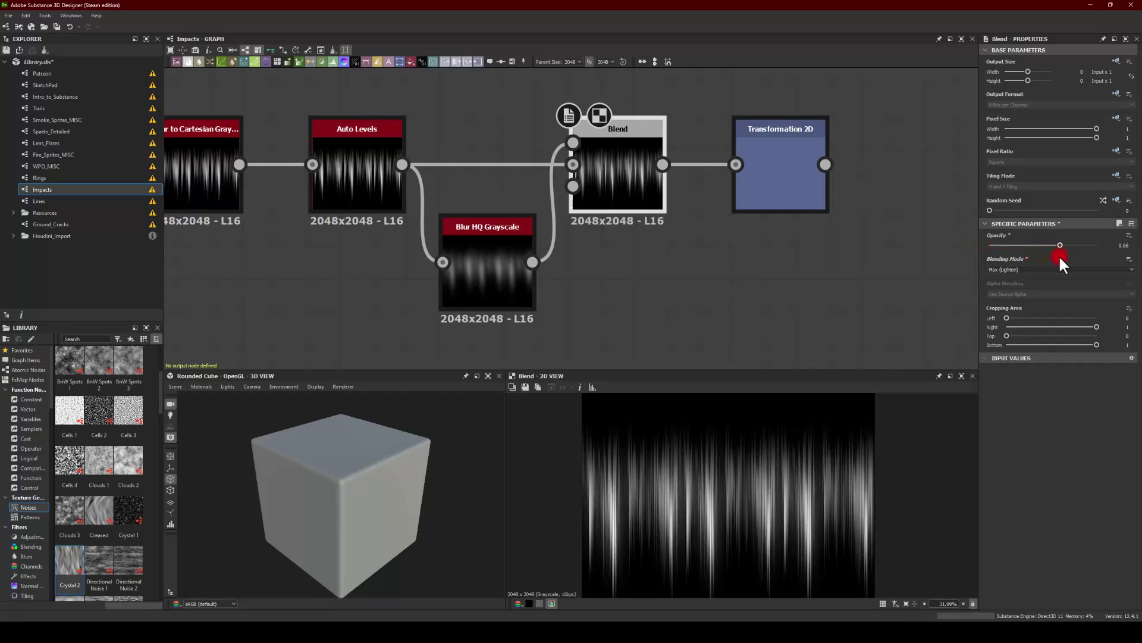
Step: Preview the unrolled Transformation 2D and the radial Auto Levels results, and branch a new Blend off the radial Auto Levels output
double_click(758, 178)
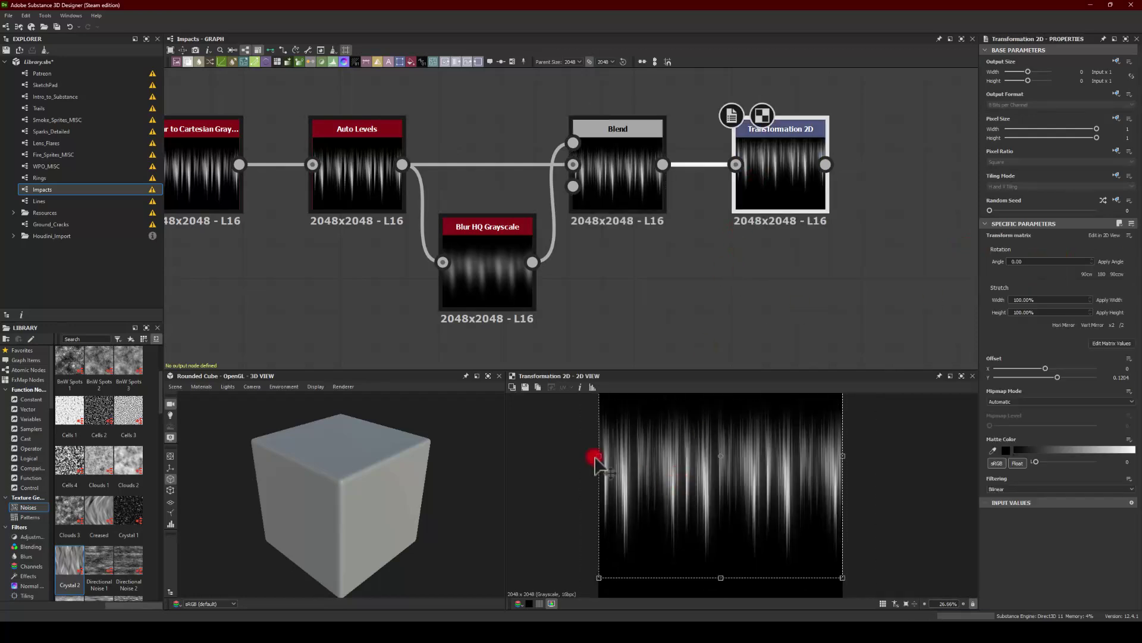
scroll(680, 274, "down", 3)
scroll(532, 226, "down", 2)
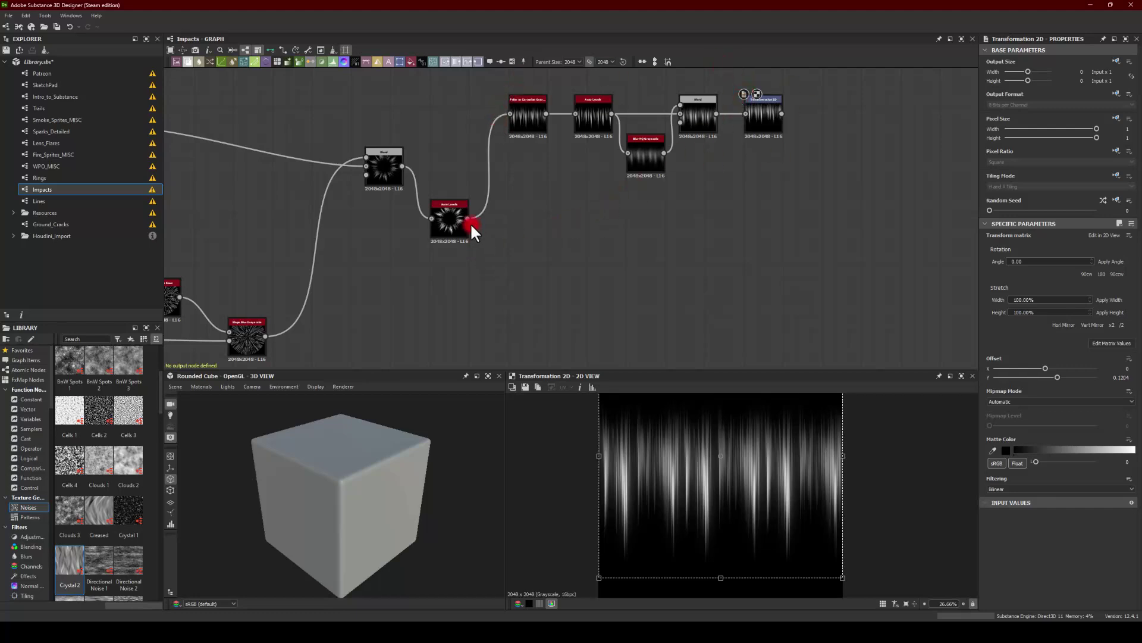
double_click(454, 223)
scroll(449, 238, "up", 4)
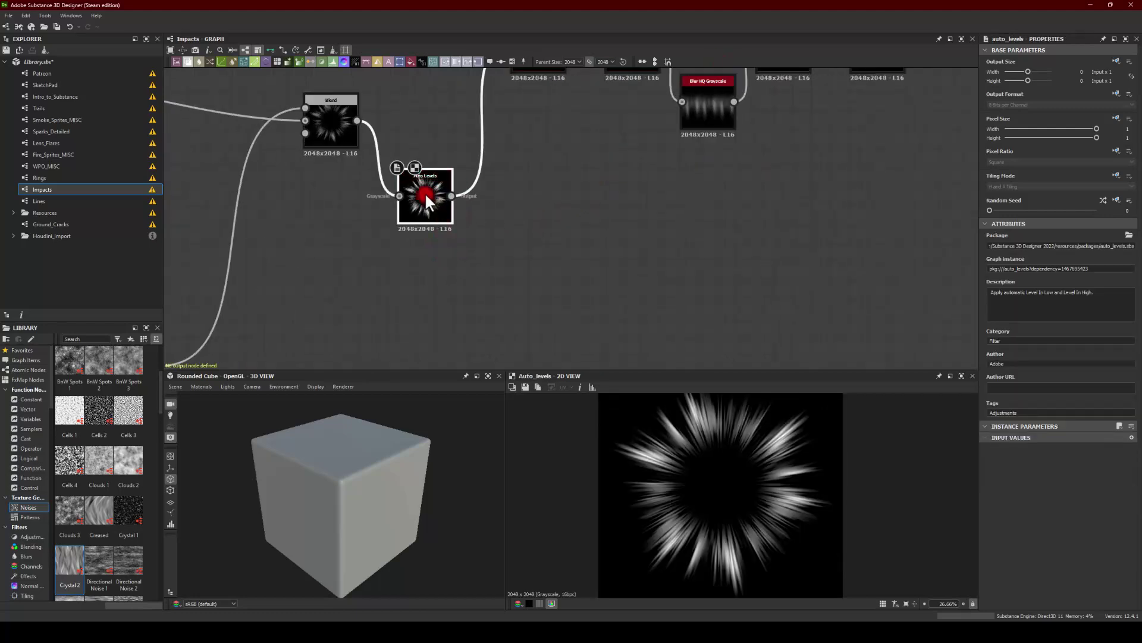
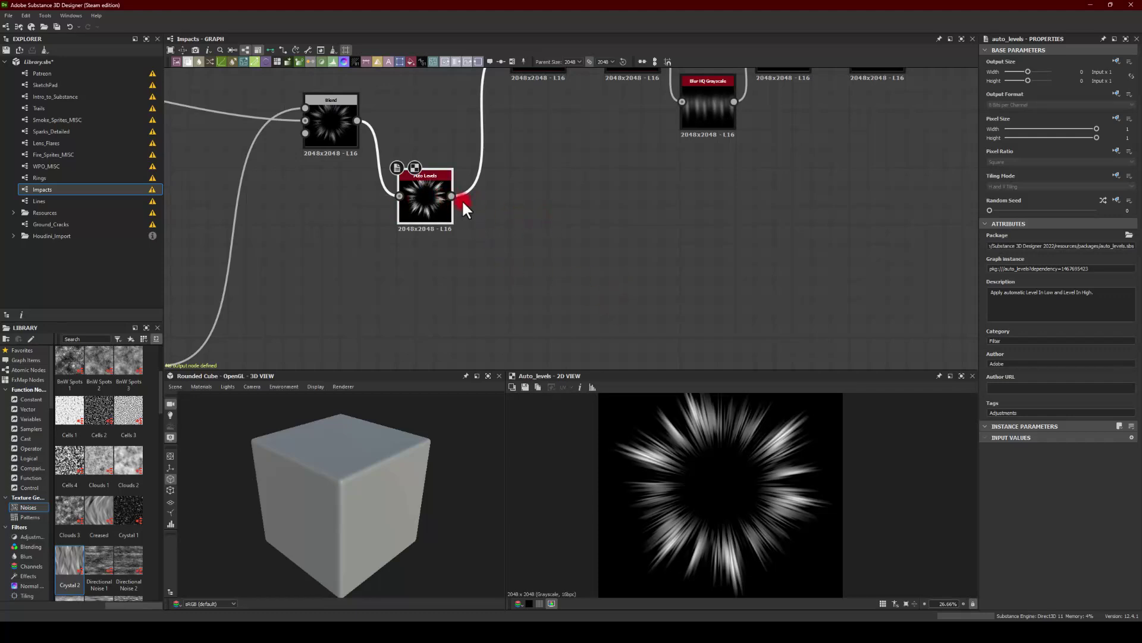
middle_click_drag(561, 160, 506, 231)
middle_click_drag(410, 141, 473, 86)
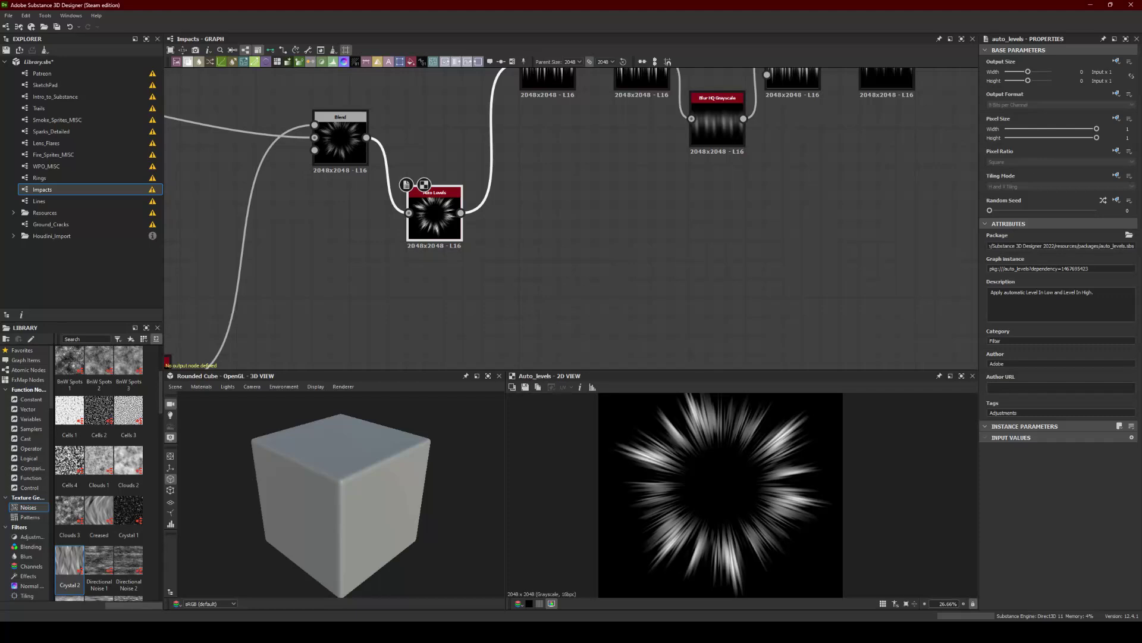
middle_click_drag(531, 297, 377, 268)
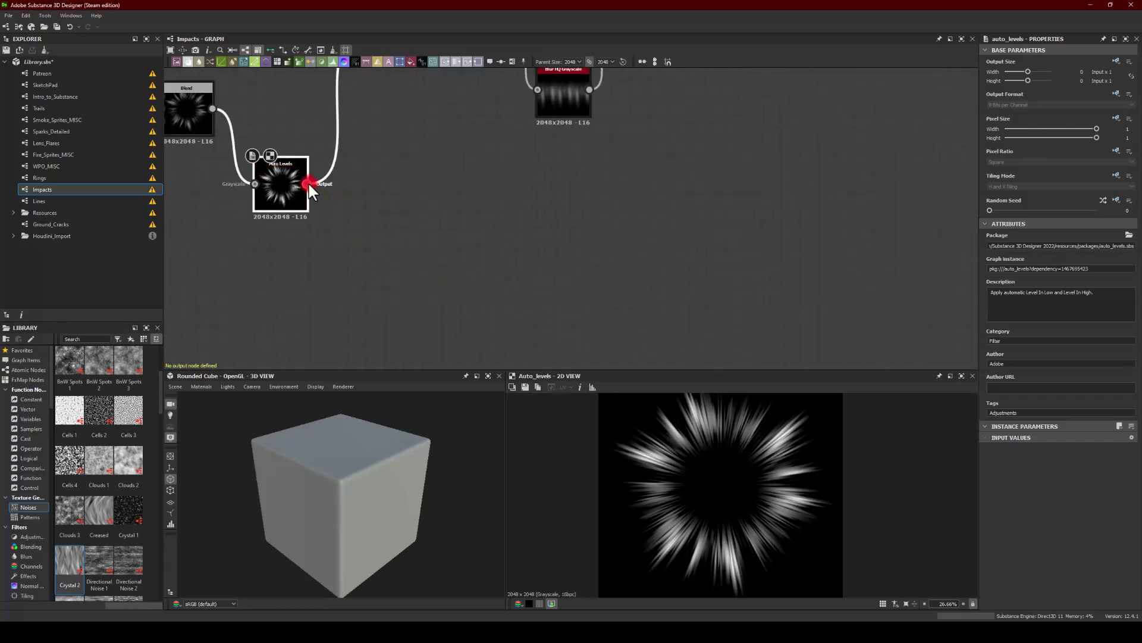
left_click_drag(309, 184, 518, 295)
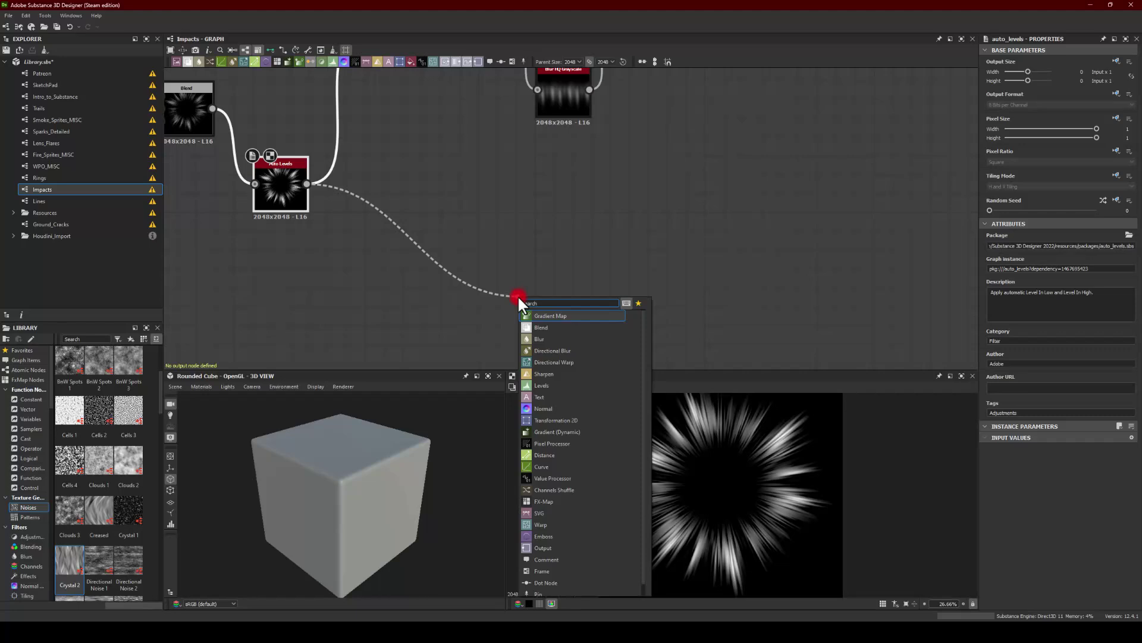
type("bl")
left_click(530, 315)
left_click_drag(526, 291, 606, 291)
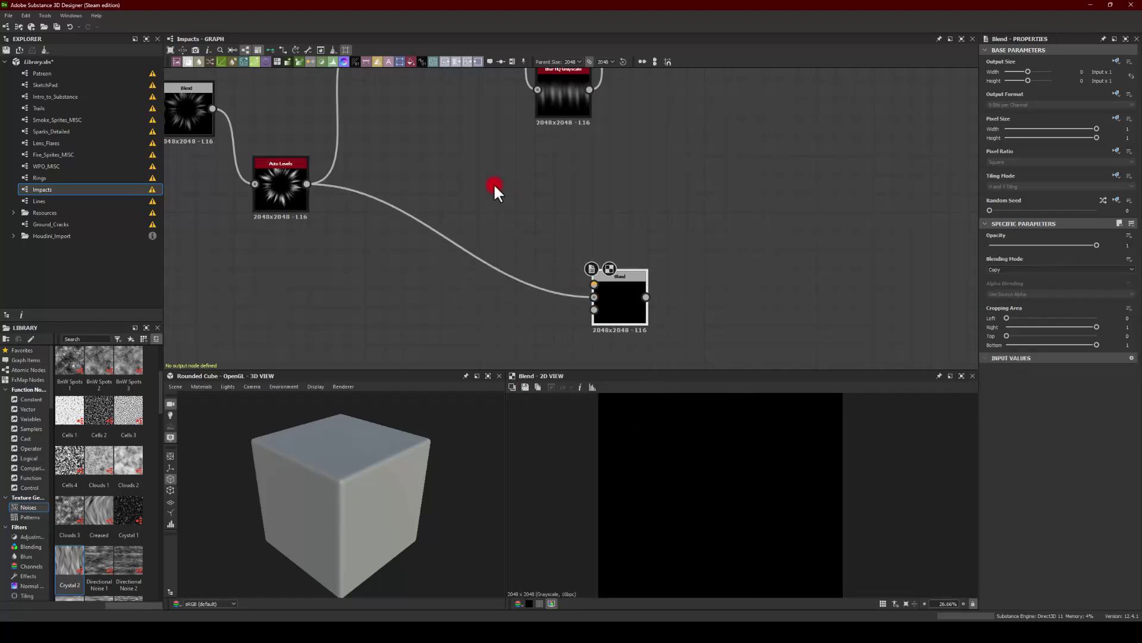
Step: Add a Shape node in the empty area above the new Blend and narrow its X size to about 0.39
left_click(480, 194)
key("space")
type("sha")
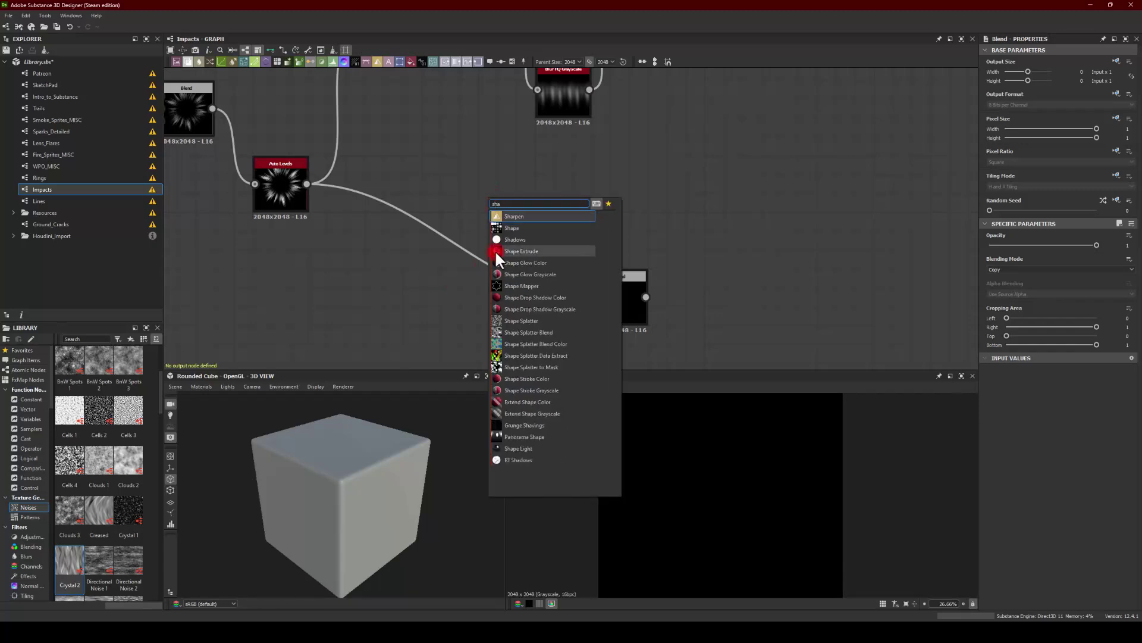
left_click(512, 228)
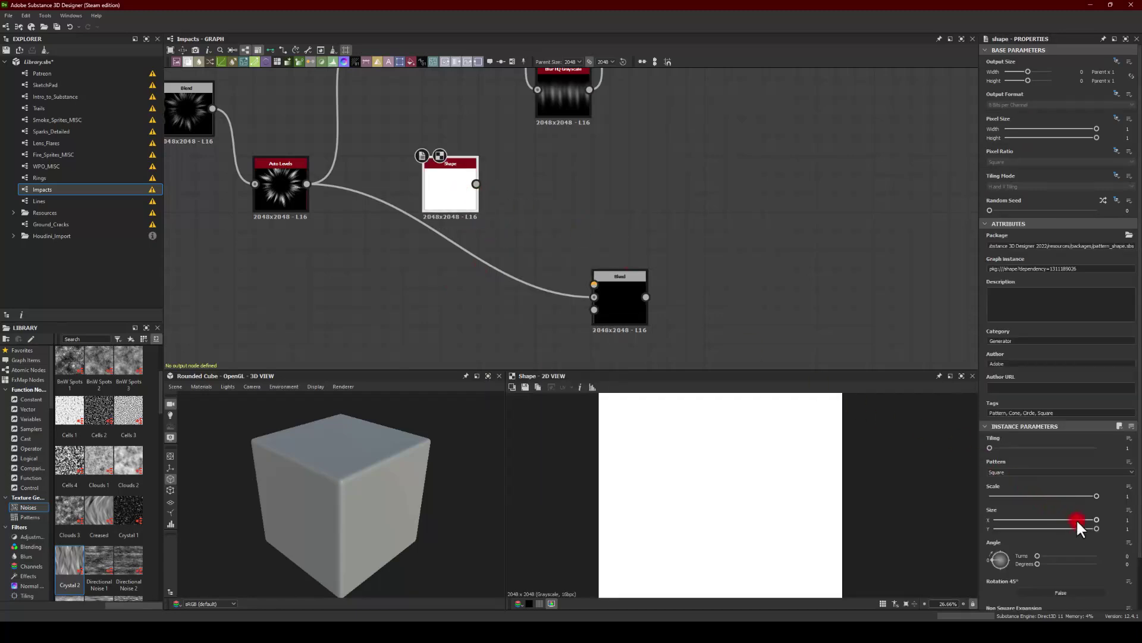
left_click_drag(1097, 528, 1034, 514)
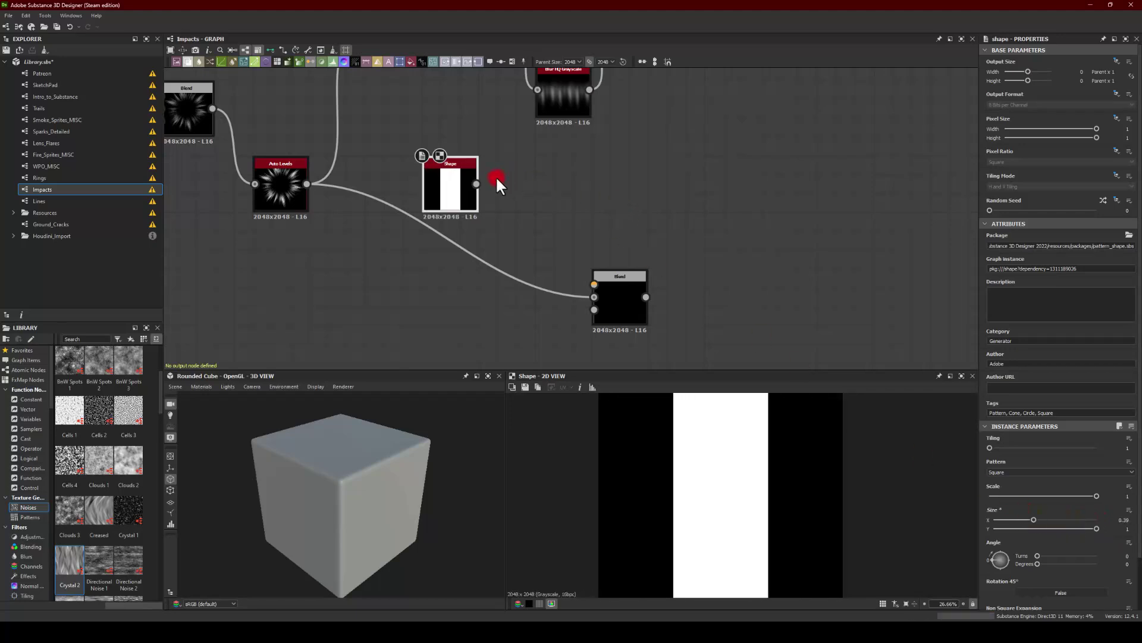
Step: Feed the Shape into a Shape Mapper with pattern amount 1, radius 0 and width 1 to form a single wedge
left_click_drag(476, 183, 542, 189)
type("shap")
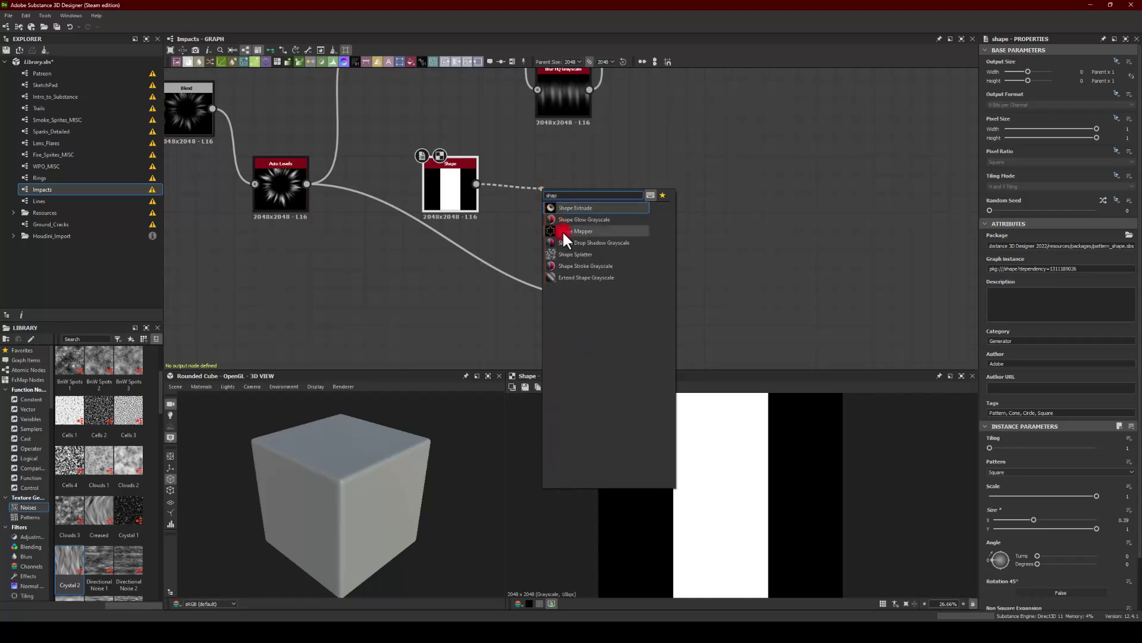
left_click(562, 230)
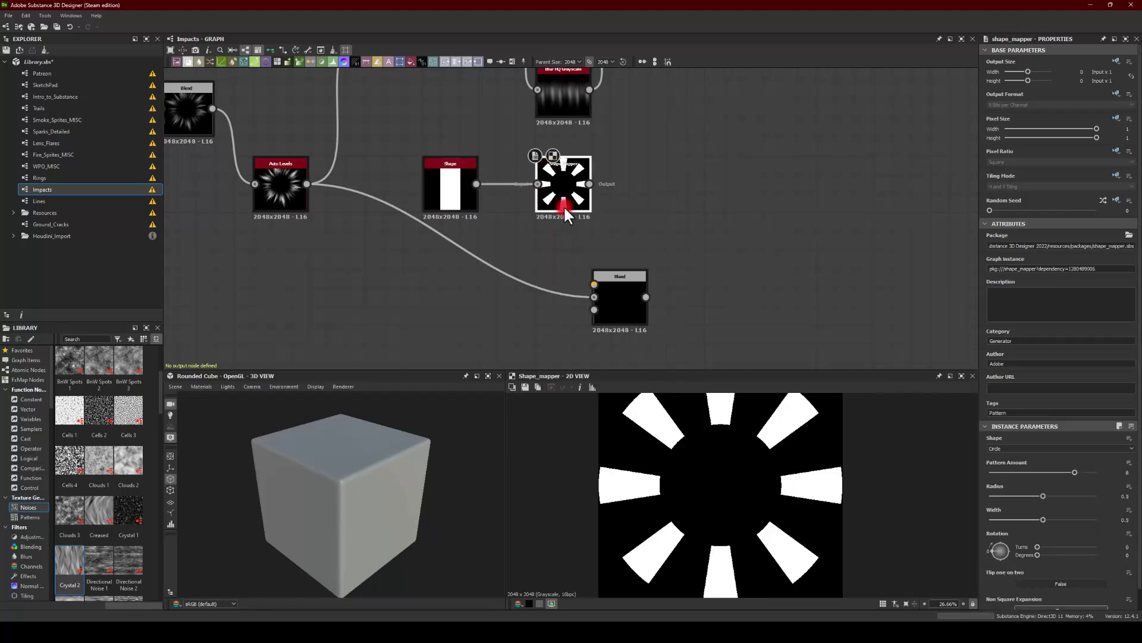
left_click(1002, 471)
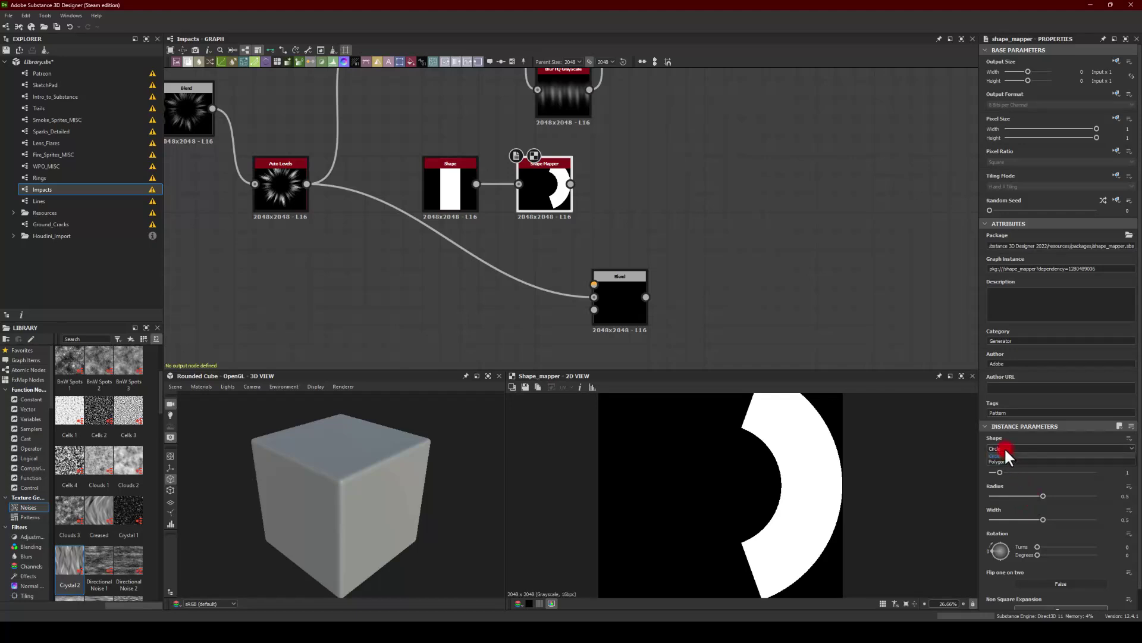
left_click_drag(1026, 495, 1096, 520)
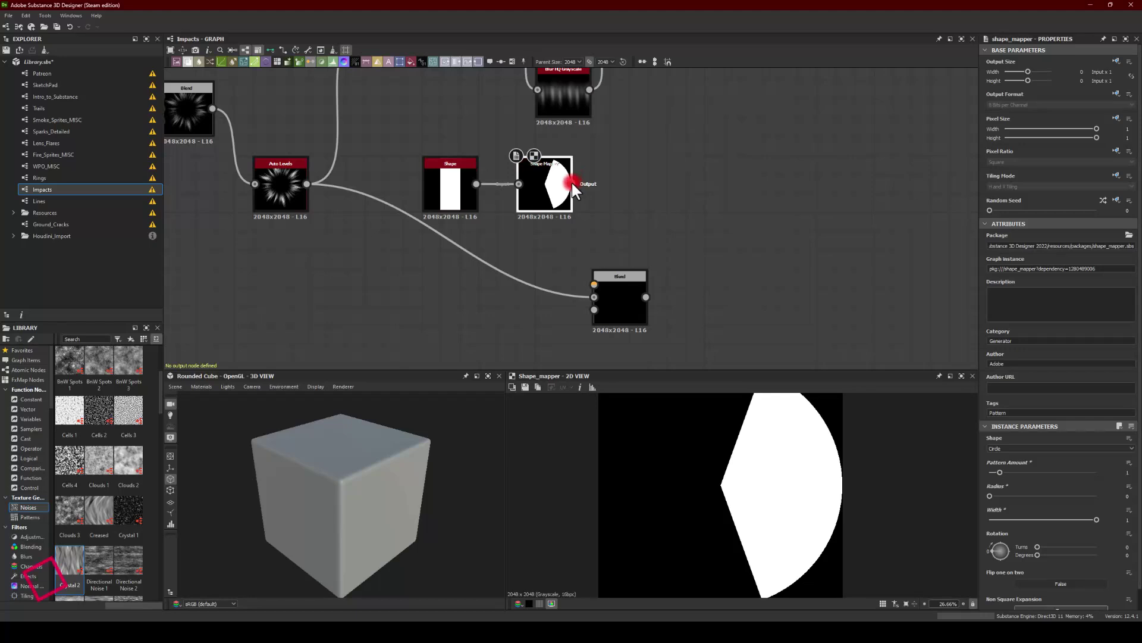
Step: Add a Blur HQ Grayscale after the Shape Mapper and override its tiling mode to stop the wedge wrapping across the edges
left_click_drag(572, 183, 622, 191)
type("blur")
left_click(660, 227)
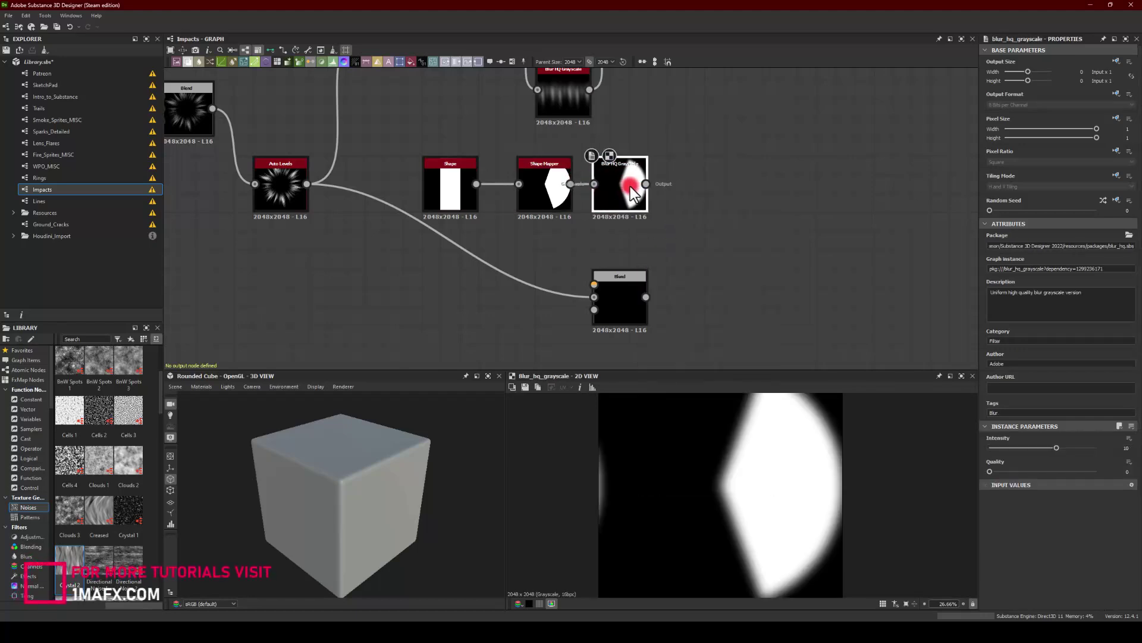
left_click(1116, 175)
left_click(1099, 211)
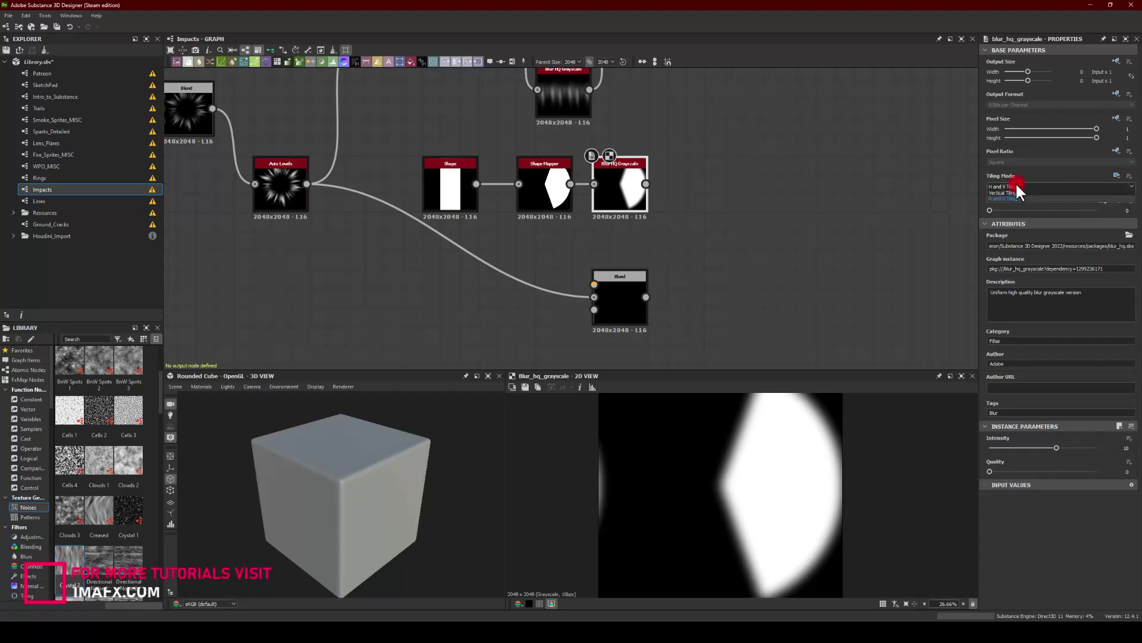
left_click(1015, 186)
left_click(1007, 196)
Step: Connect the blurred wedge as the Blend's foreground over the radial burst and set the blending mode to Multiply
middle_click_drag(603, 256, 497, 232)
left_click_drag(523, 259, 673, 251)
left_click_drag(540, 160, 639, 251)
left_click(671, 266)
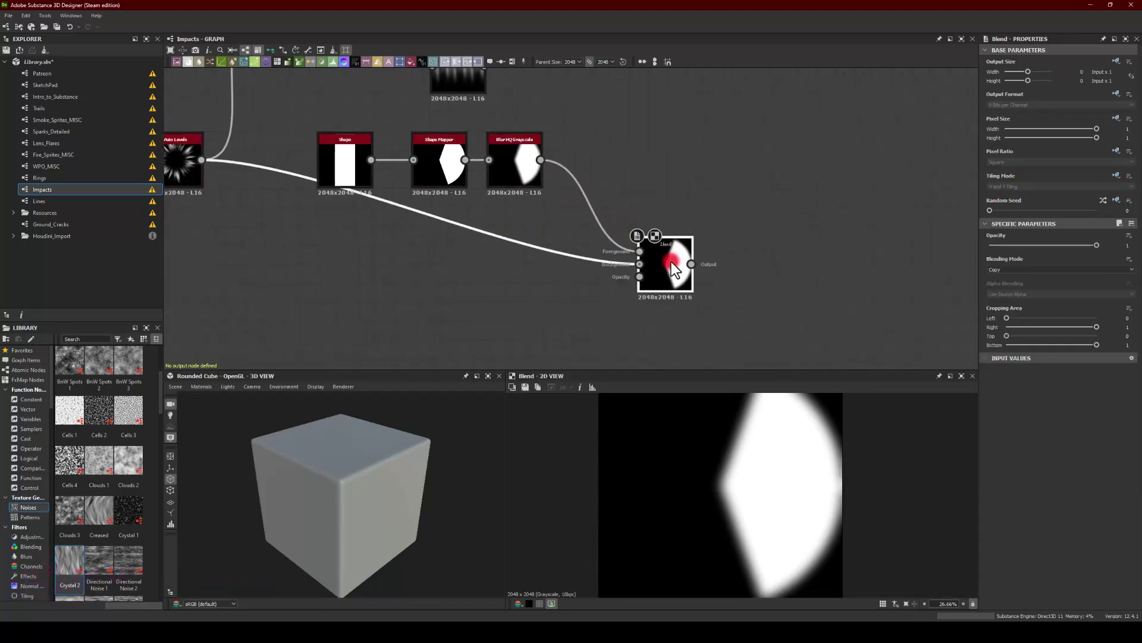
left_click(988, 269)
left_click(996, 290)
middle_click_drag(734, 221, 722, 219)
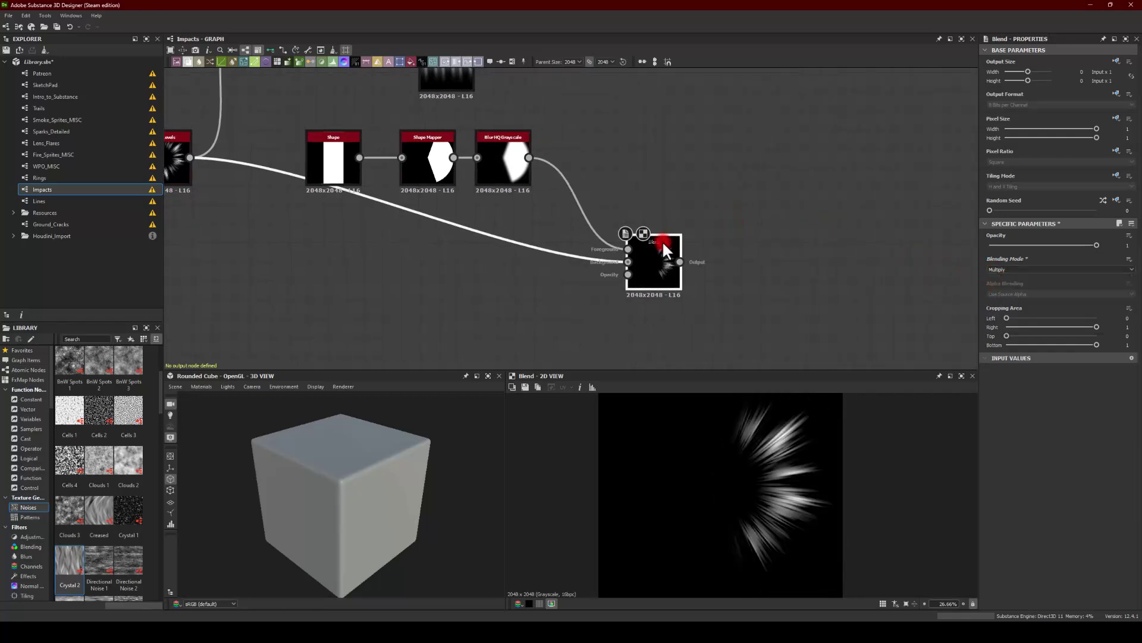
Step: Add a Transformation 2D after the masked Blend and rotate it by 90 degrees so the spikes point upward
left_click_drag(648, 246, 693, 238)
type("tr")
left_click(751, 262)
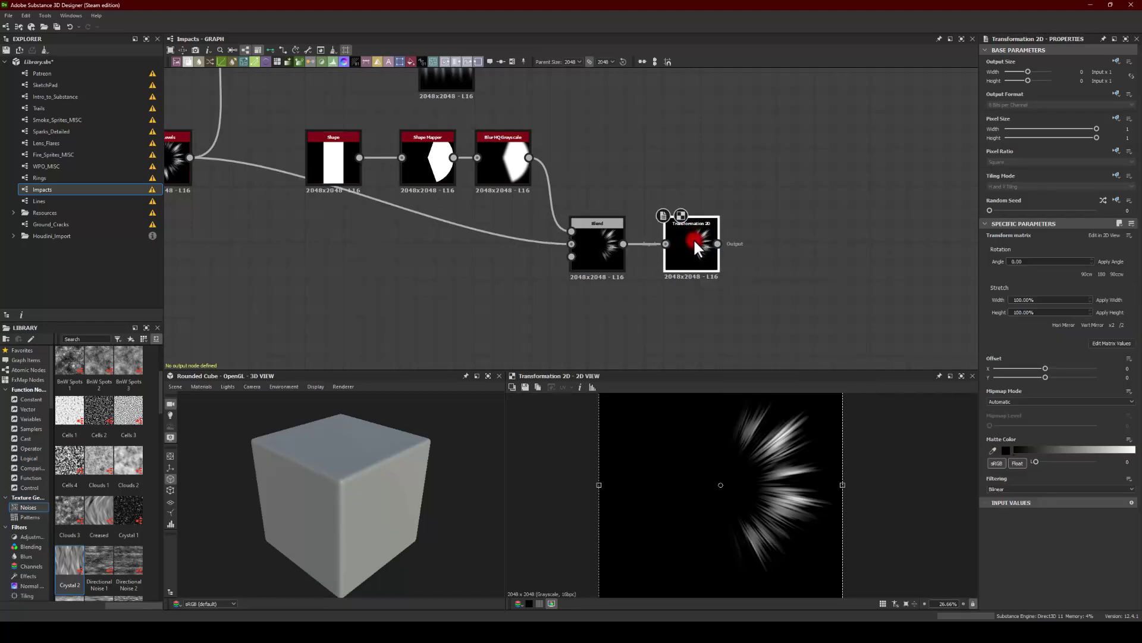
scroll(774, 440, "down", 3)
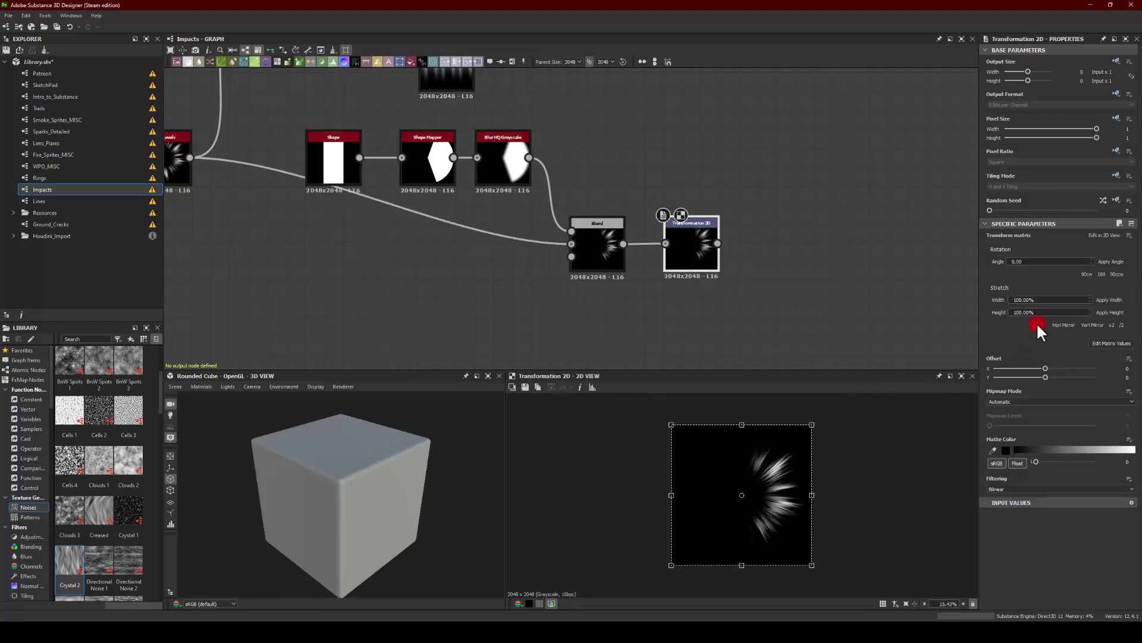
left_click(1091, 278)
left_click(1084, 275)
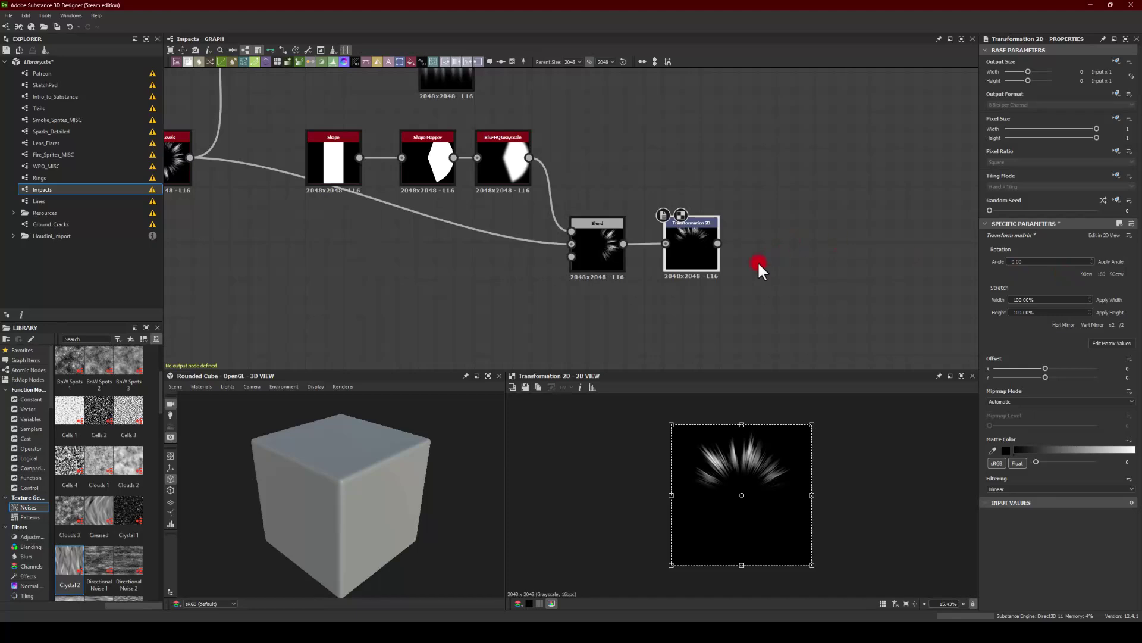
Step: Stretch the upward-pointing burst vertically from its bottom edge in the 2D view, bringing the X offset to about 0.219
middle_click_drag(719, 309, 667, 303)
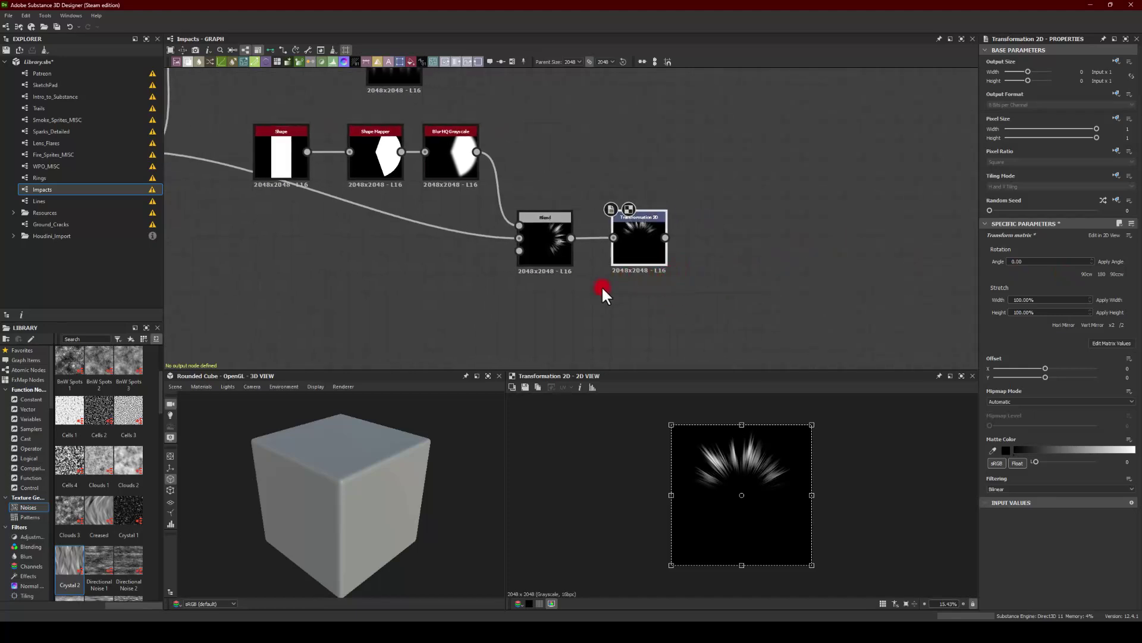
middle_click_drag(602, 285, 534, 241)
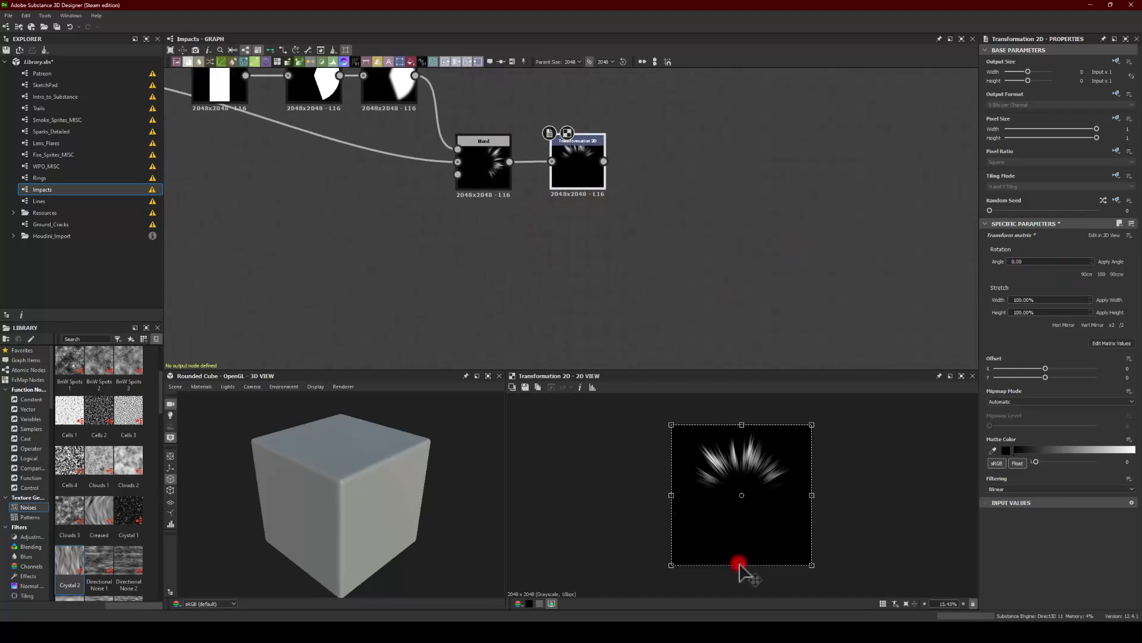
left_click_drag(740, 561, 748, 617)
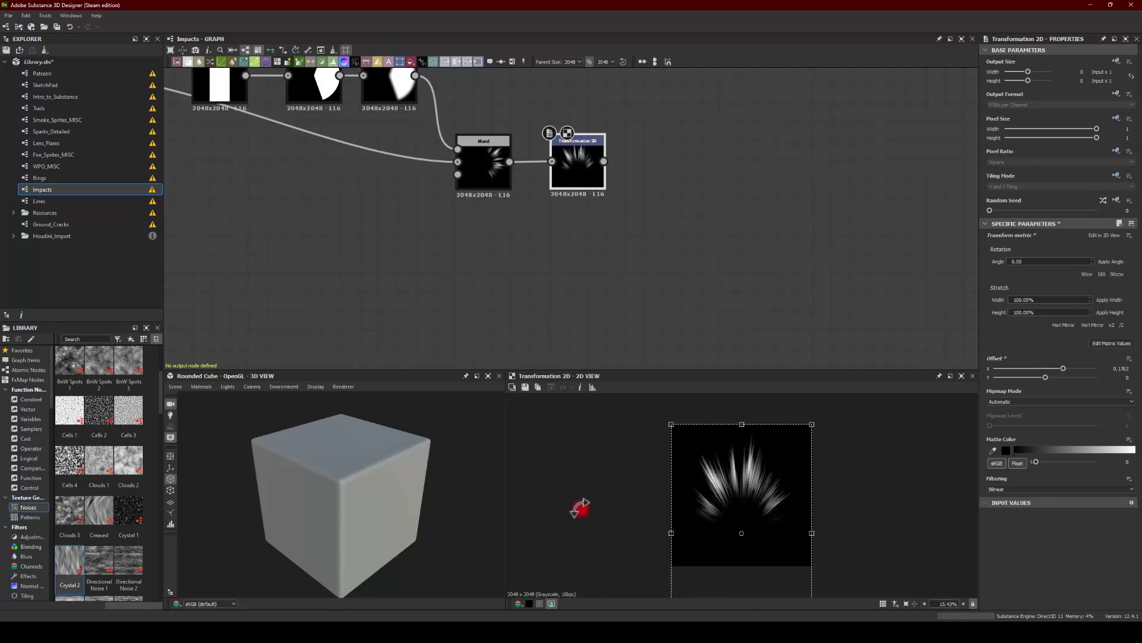
scroll(705, 547, "down", 3)
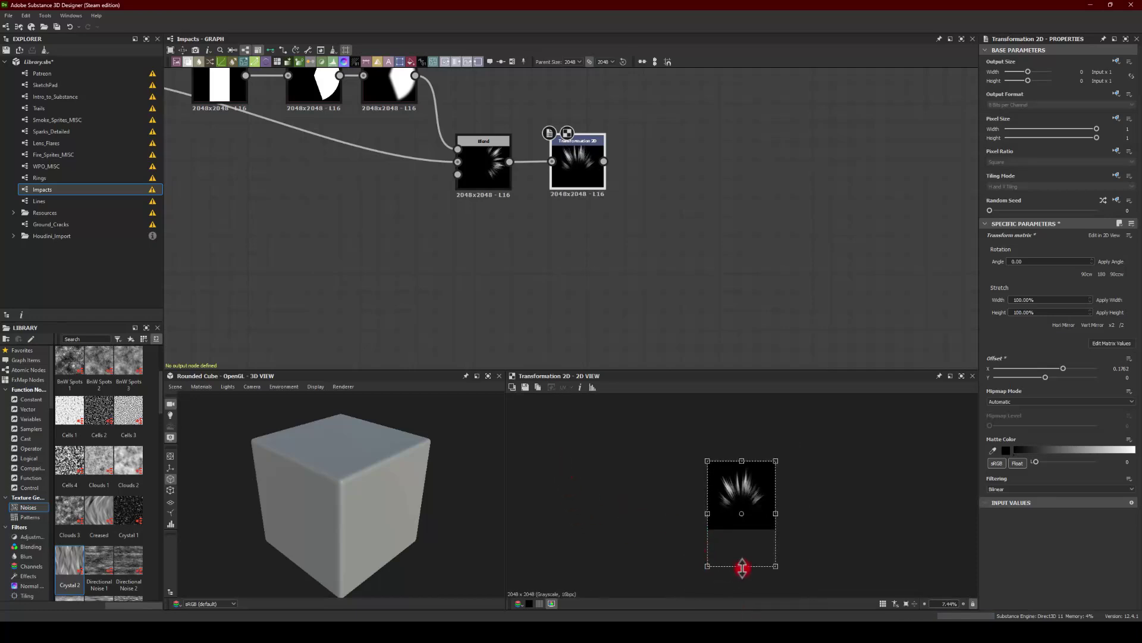
left_click_drag(742, 566, 739, 581)
scroll(735, 504, "up", 5)
left_click(685, 249)
middle_click_drag(668, 228, 581, 244)
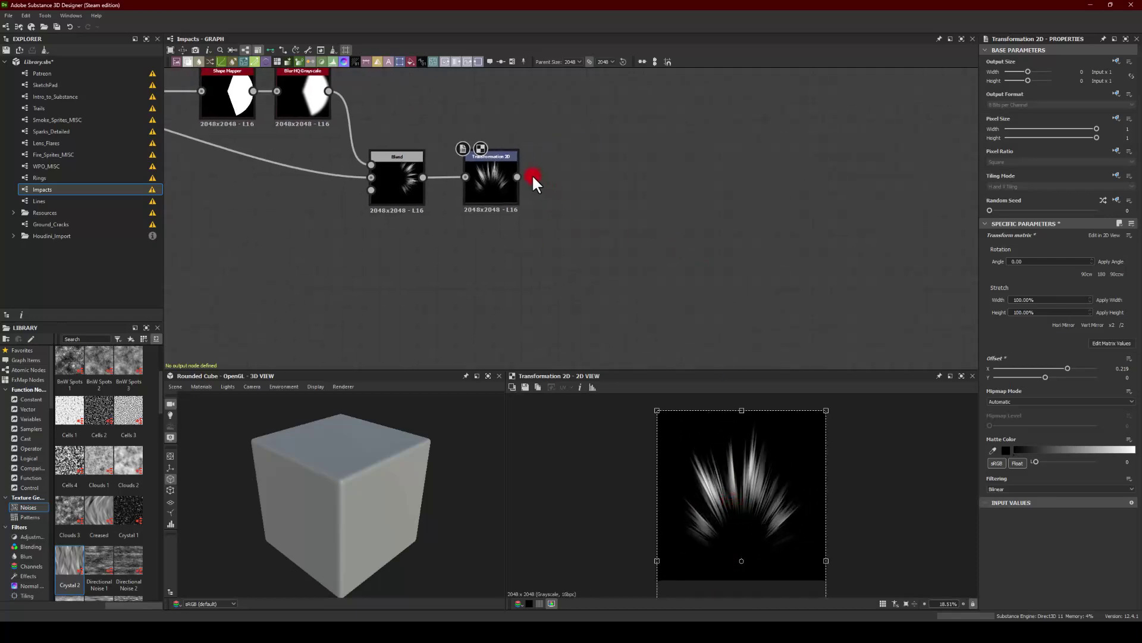
Step: Add a Trapezoid Transform Grayscale node fed by the stretched Transformation 2D and place it beside that node
left_click_drag(518, 177, 581, 172)
type("tra")
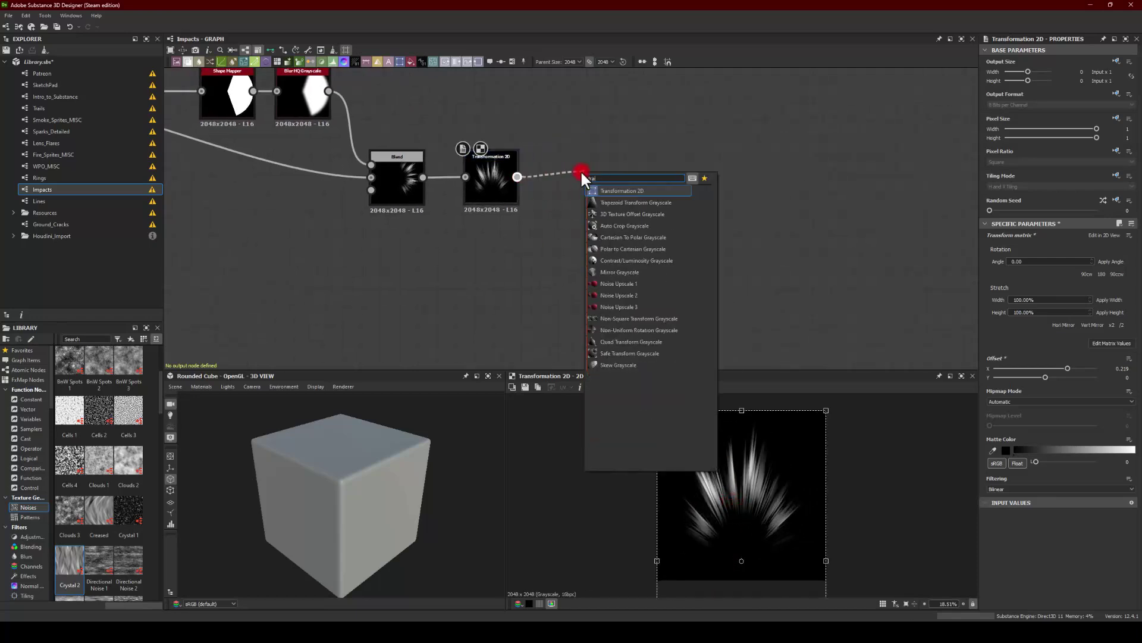
type("p")
key("Return")
left_click_drag(593, 164, 568, 175)
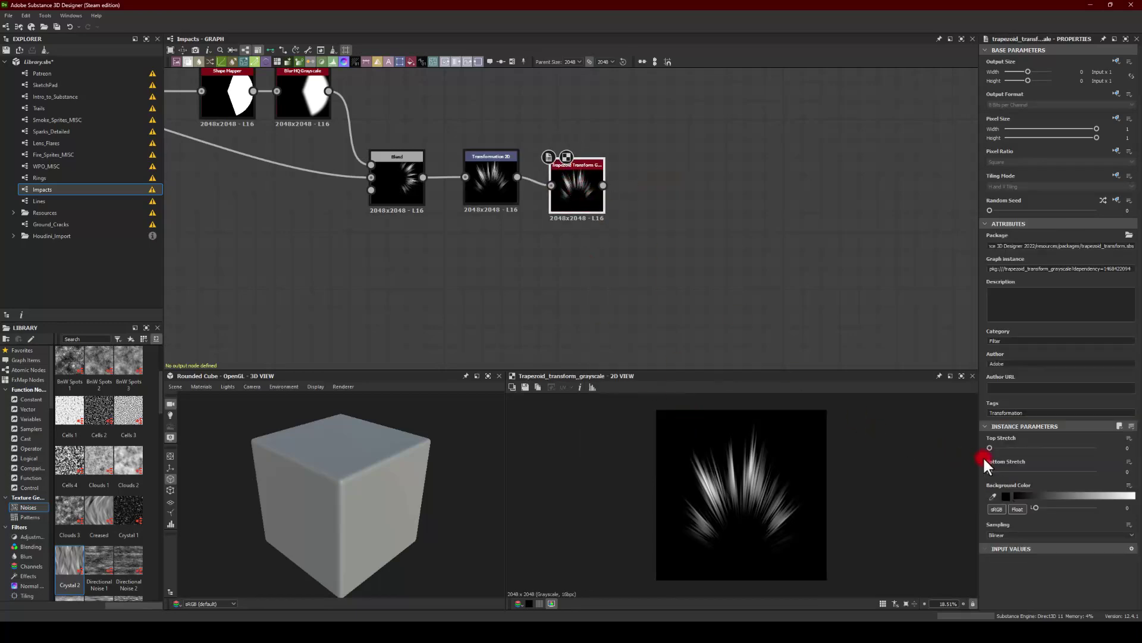
Step: Try several Top Stretch amounts on the Trapezoid Transform Grayscale and set the value to 0.5
mouse_move(988, 447)
left_mouse_down()
mouse_move(1081, 460)
mouse_move(963, 466)
left_mouse_up()
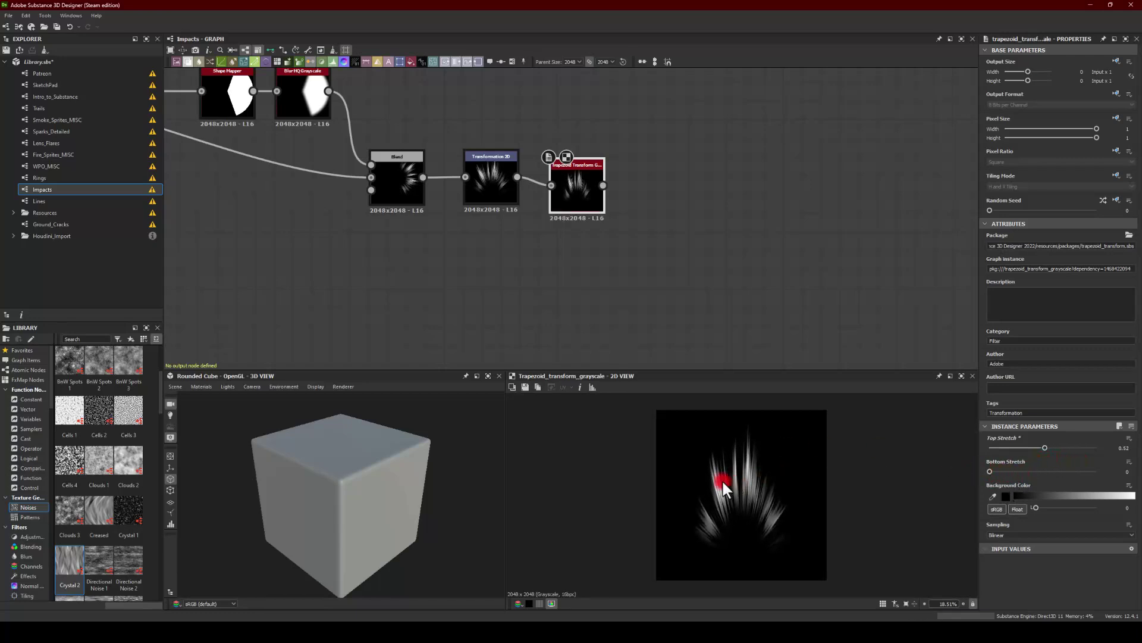
mouse_move(1032, 449)
left_mouse_down()
mouse_move(1092, 452)
mouse_move(1001, 439)
mouse_move(1051, 440)
left_mouse_up()
left_click(1123, 447)
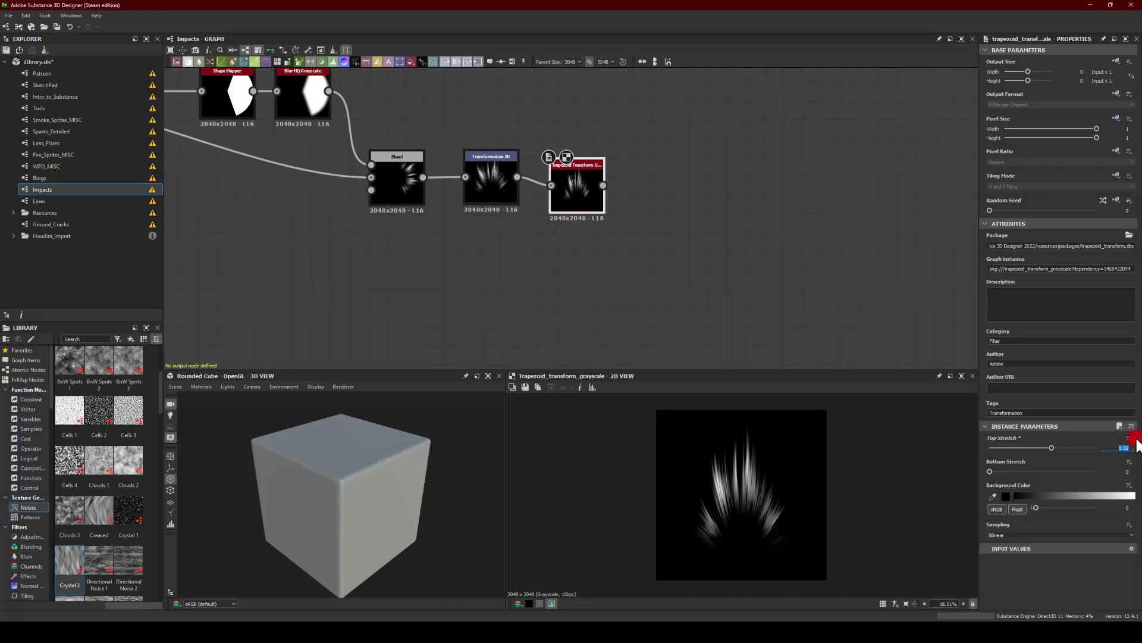
type(".5")
key("Return")
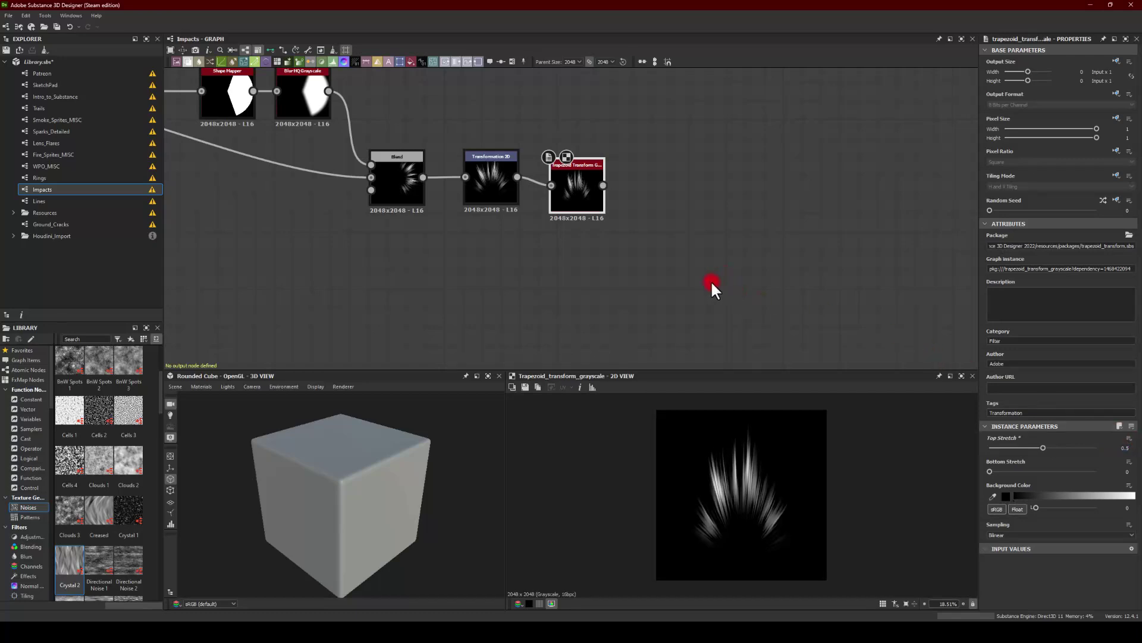
Step: Branch a Blur HQ Grayscale node off the Trapezoid Transform Grayscale output
middle_click_drag(699, 306, 548, 296)
left_click_drag(452, 176, 646, 206)
type("blur")
left_click(577, 249)
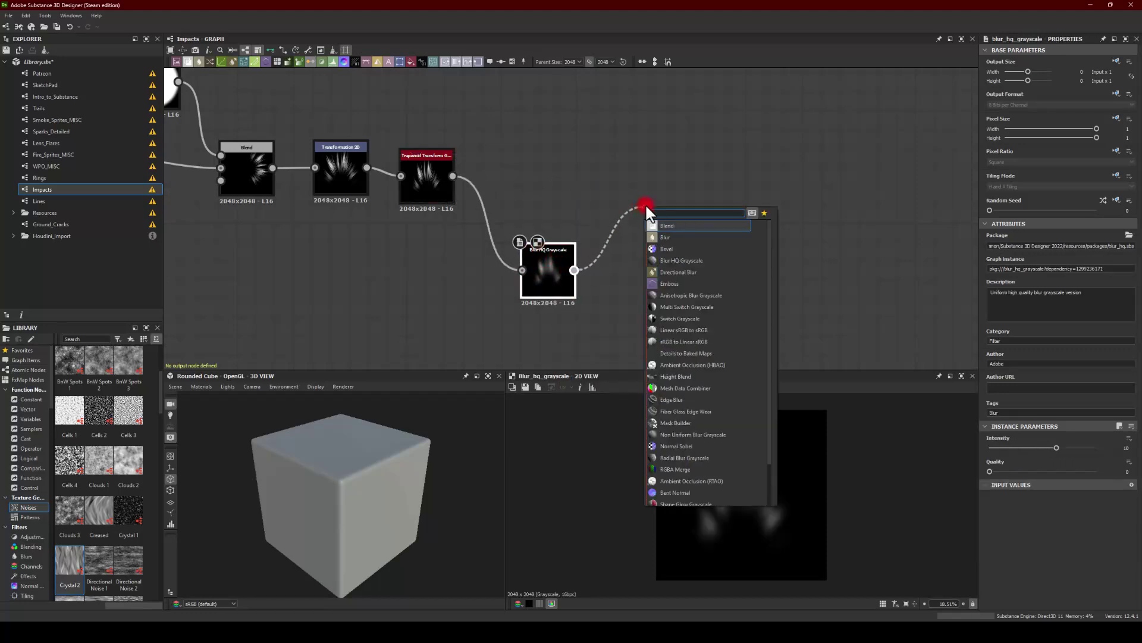
Step: Add a Blend node with the Trapezoid Transform Grayscale as background and the Blur HQ Grayscale as foreground
type("blend")
left_click(655, 220)
left_click_drag(537, 184, 654, 214)
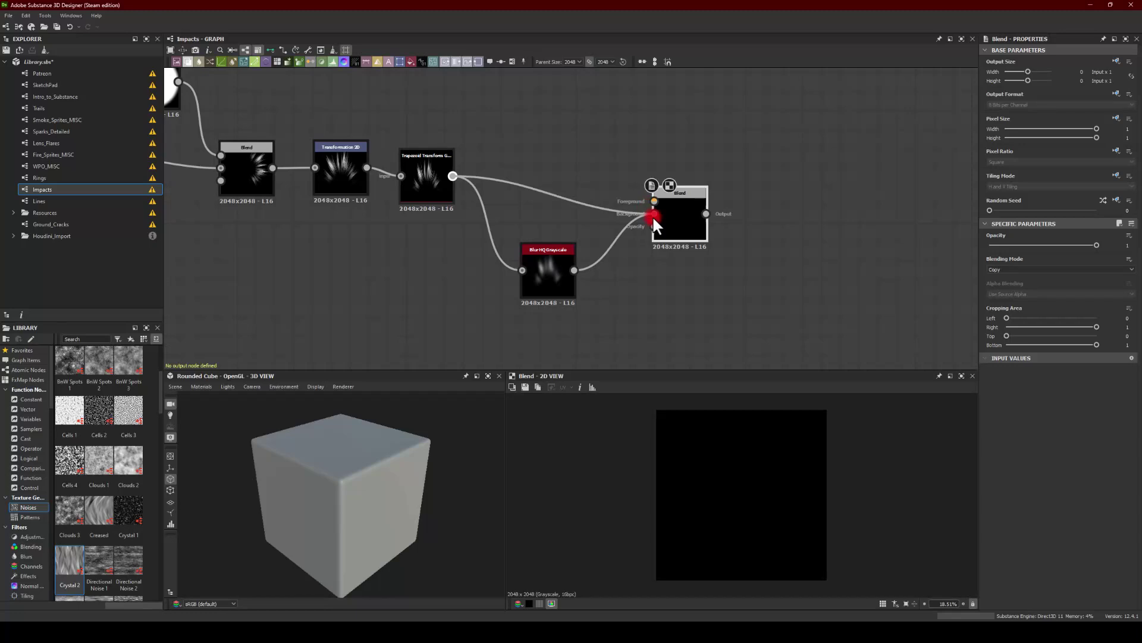
left_click_drag(574, 270, 655, 201)
Step: Set the new Blend to Max (Lighten) with an opacity of about 0.5 and place it nearer the blur node
left_click(1014, 271)
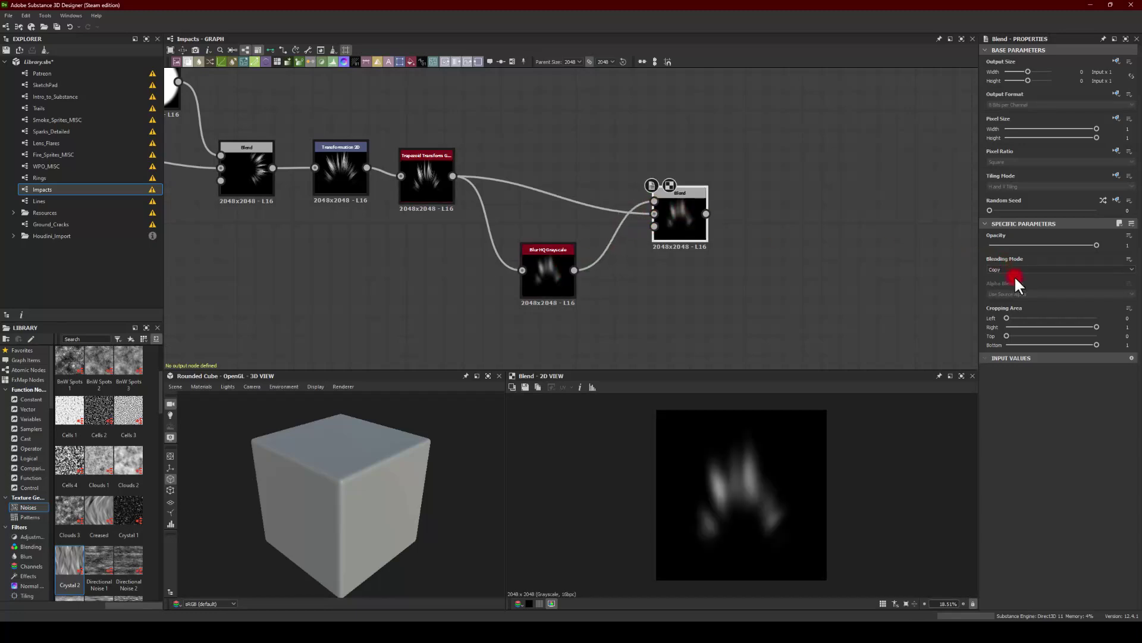
left_click(1009, 308)
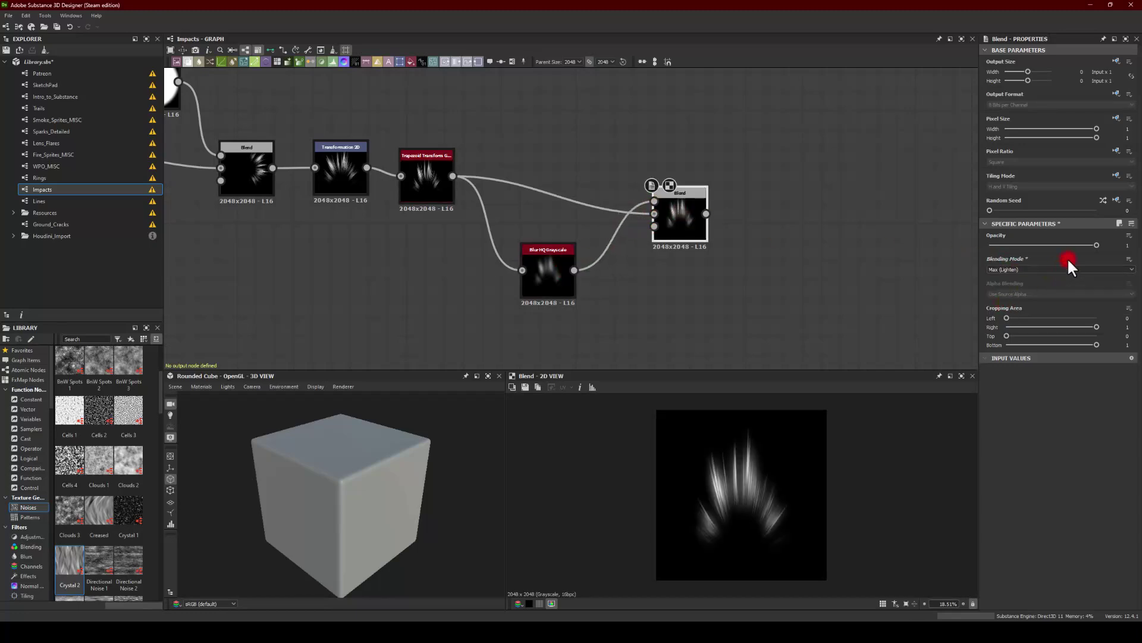
mouse_move(1047, 245)
left_mouse_down()
mouse_move(1002, 234)
mouse_move(1073, 241)
mouse_move(967, 230)
mouse_move(1037, 231)
left_mouse_up()
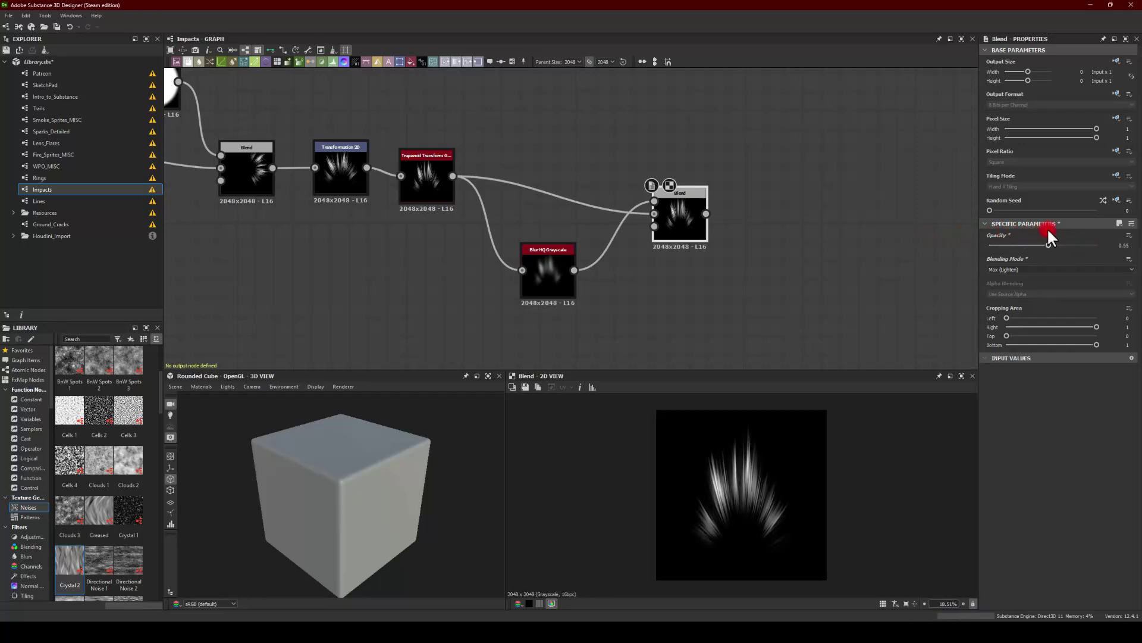
left_click_drag(669, 221, 653, 191)
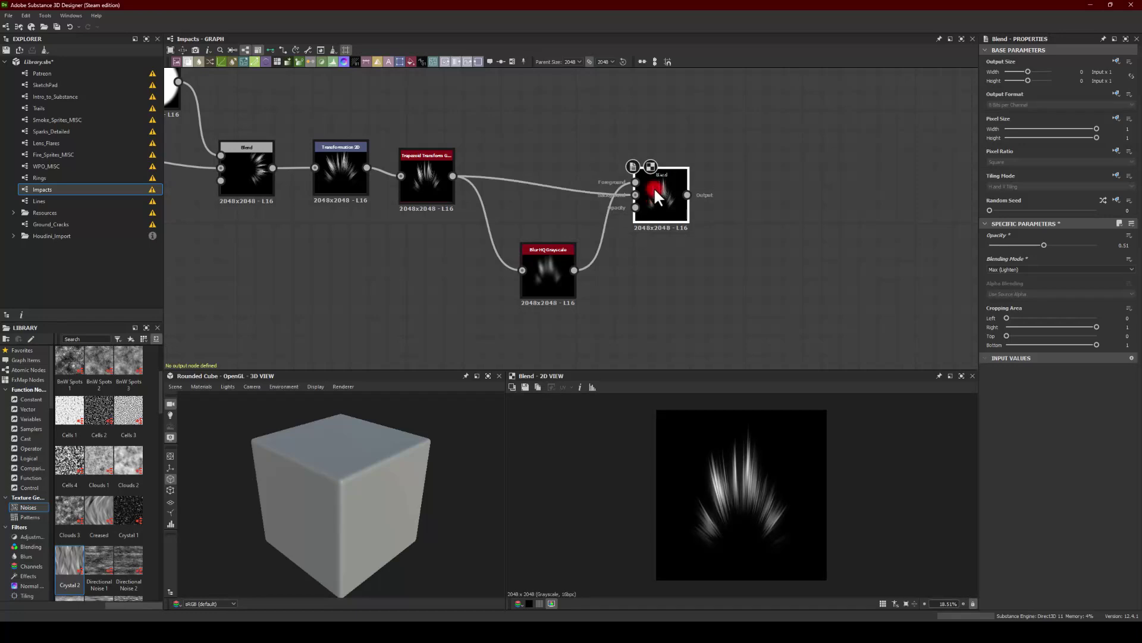
Step: Align the Blend node with the Trapezoid Transform and branch a second Blend node off its output
middle_click_drag(734, 261, 621, 247)
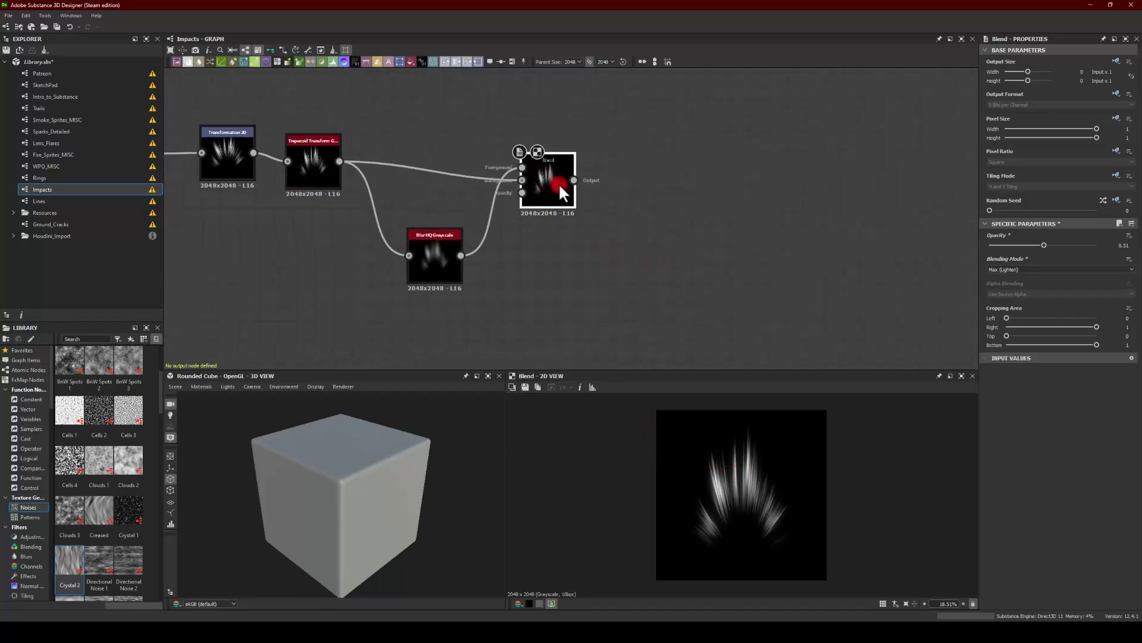
left_click_drag(541, 181, 636, 171)
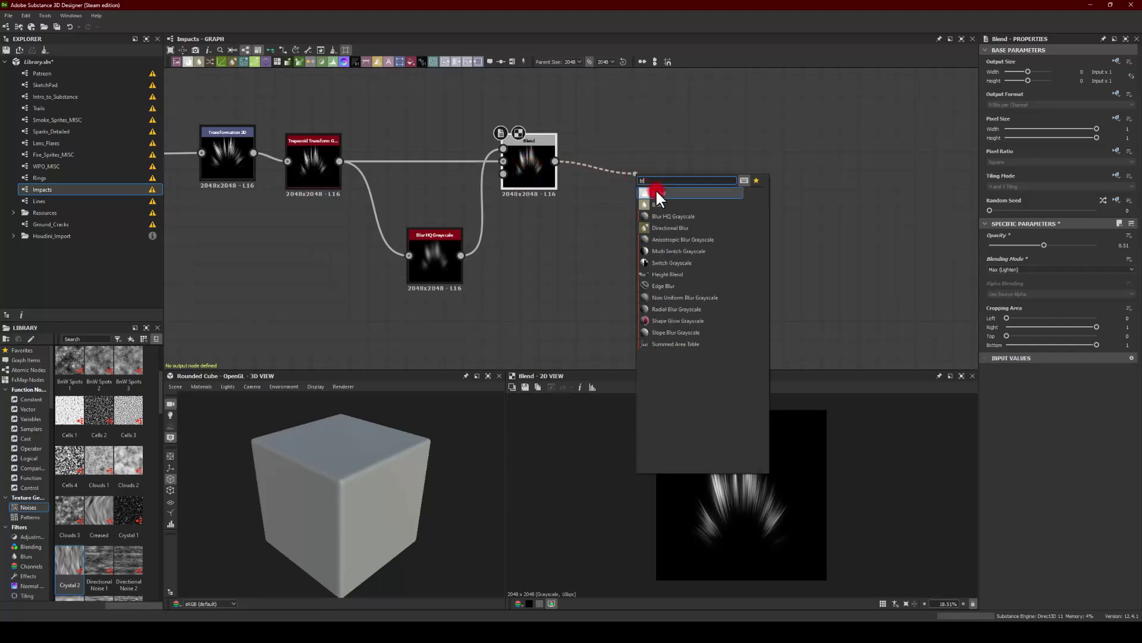
left_click(655, 188)
Step: Duplicate the Blur HQ Grayscale node, feed the copy from the first Blend's output and place it below the second Blend
left_click(425, 250)
key("ctrl+c")
left_click(526, 267)
key("ctrl+v")
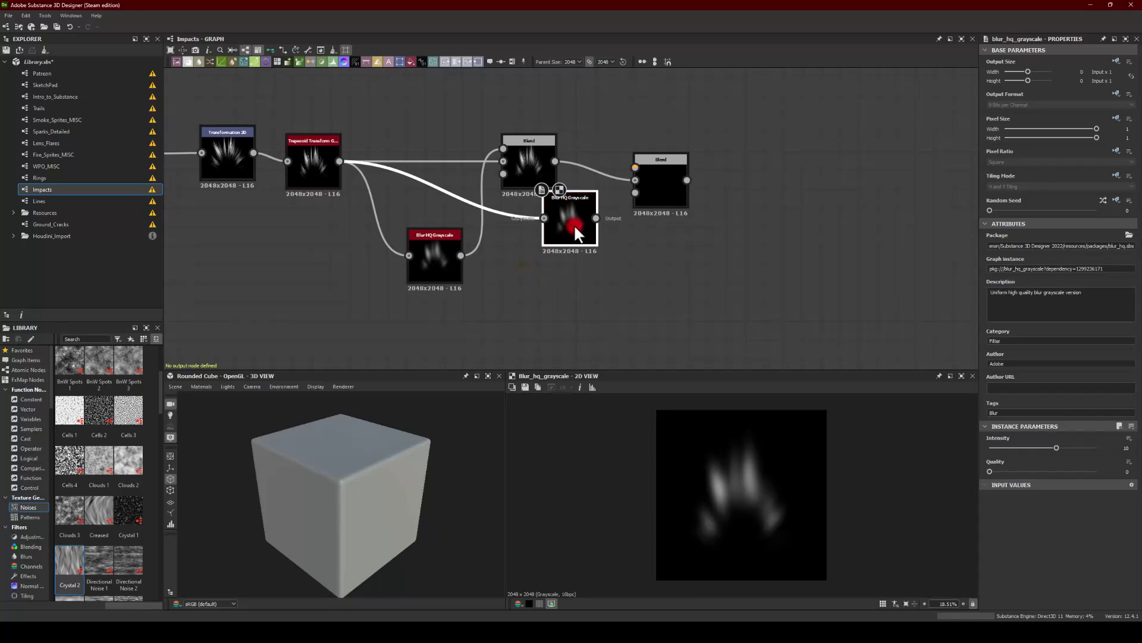
left_click_drag(577, 224, 592, 243)
left_click_drag(555, 161, 560, 236)
left_click_drag(582, 244, 611, 281)
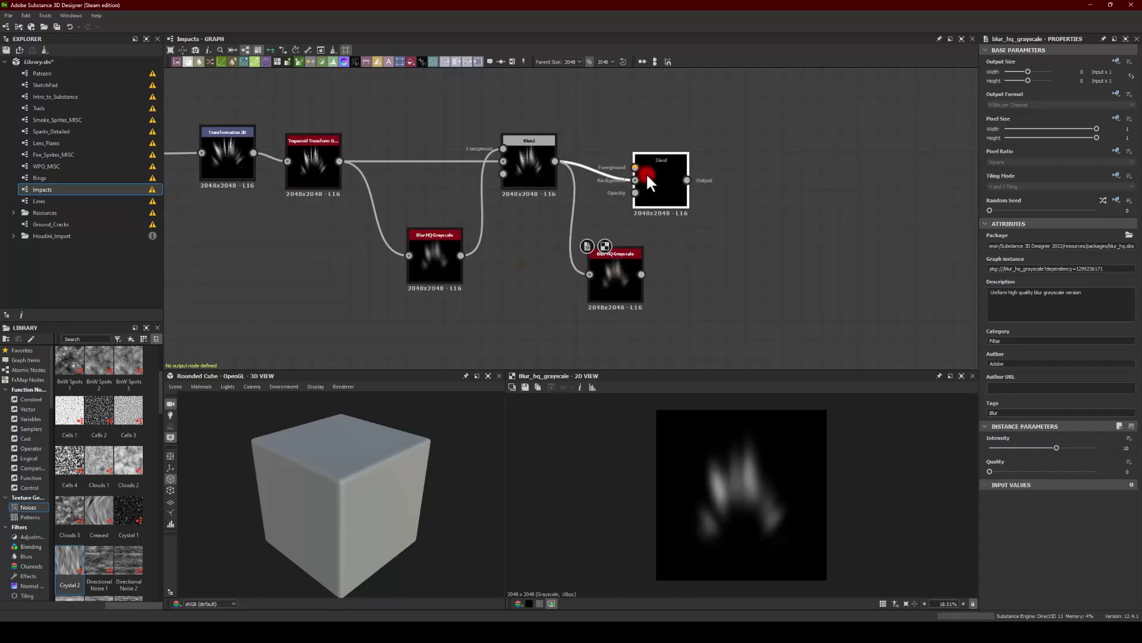
Step: Connect the duplicated blur to the second Blend's foreground input and preview that Blend in the 2D view
left_click_drag(646, 172, 684, 163)
left_click_drag(641, 275, 673, 157)
double_click(684, 167)
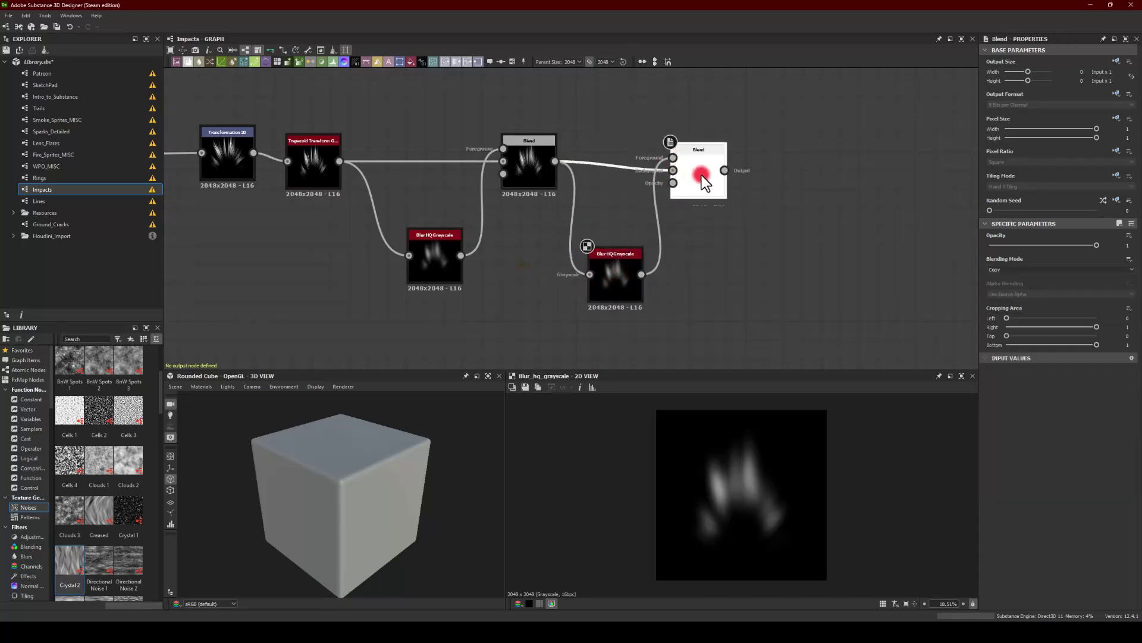
Step: Set the second Blend's blending mode to Max (Lighten)
left_click(611, 254)
left_click(701, 166)
left_click(963, 256)
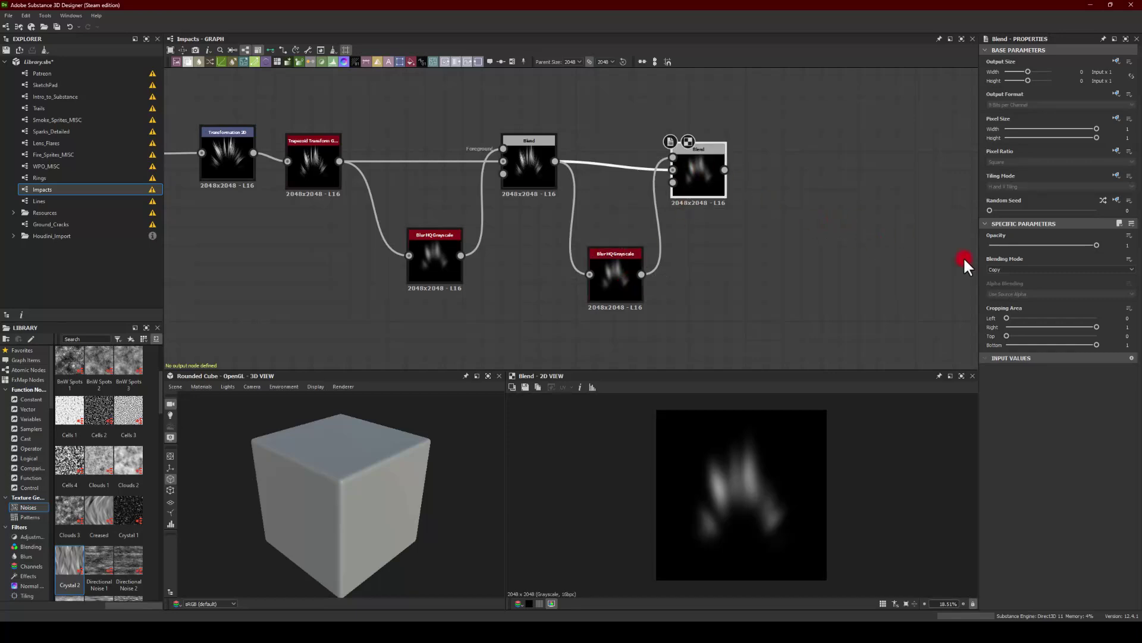
left_click(1013, 270)
left_click(1006, 306)
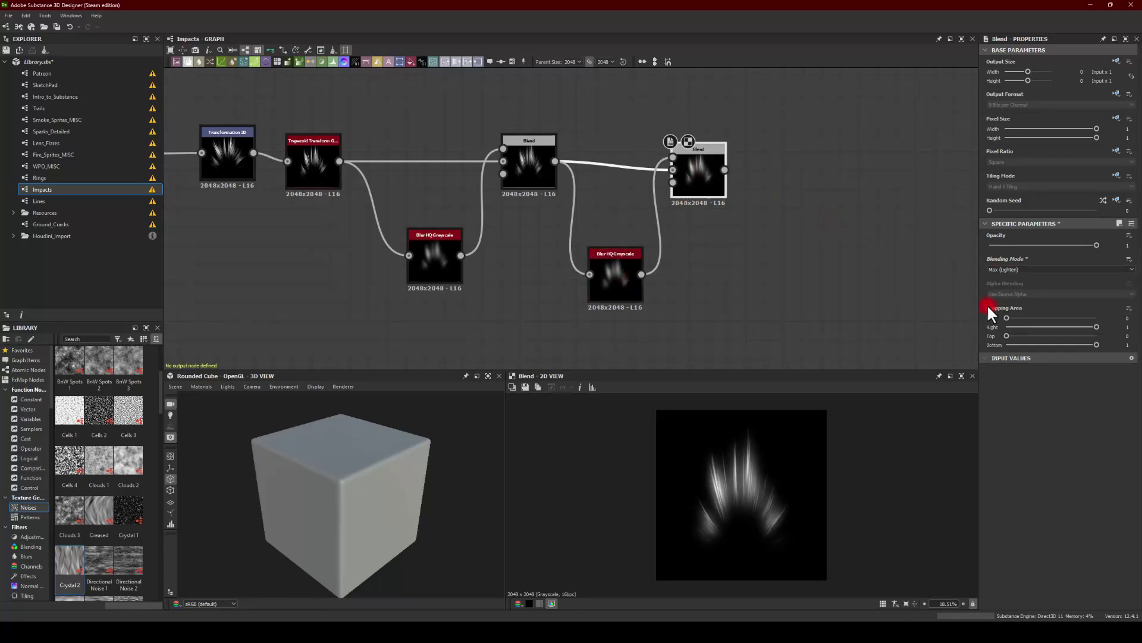
Step: Try several intensities on the duplicated Blur HQ Grayscale, including 30, and set the value to 20
left_click(610, 254)
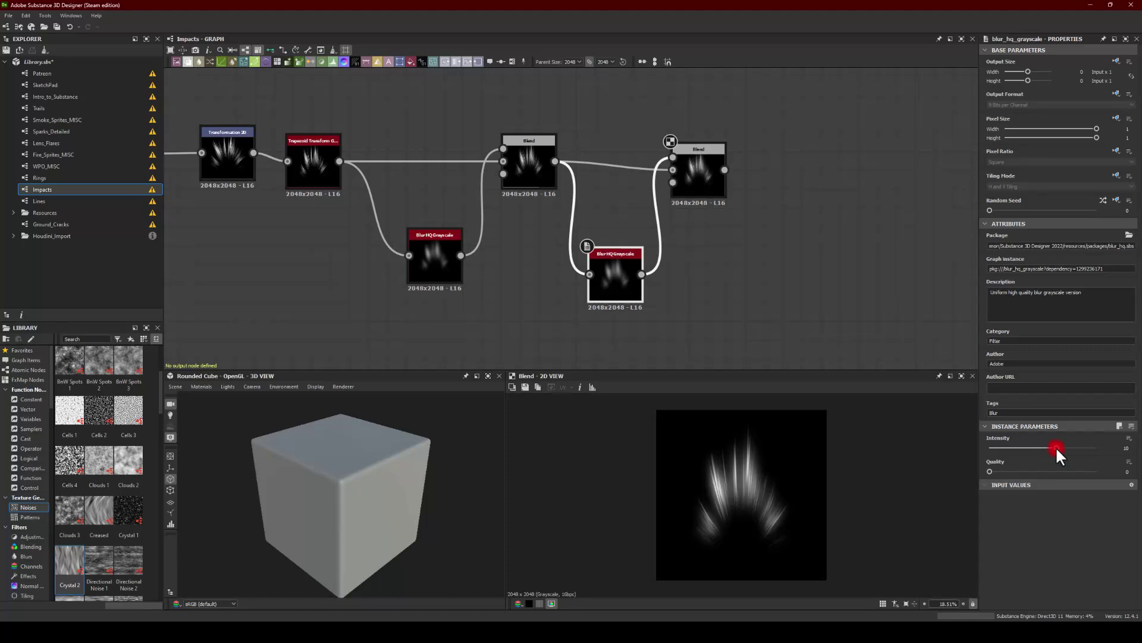
left_click(1110, 449)
type("30")
key("Return")
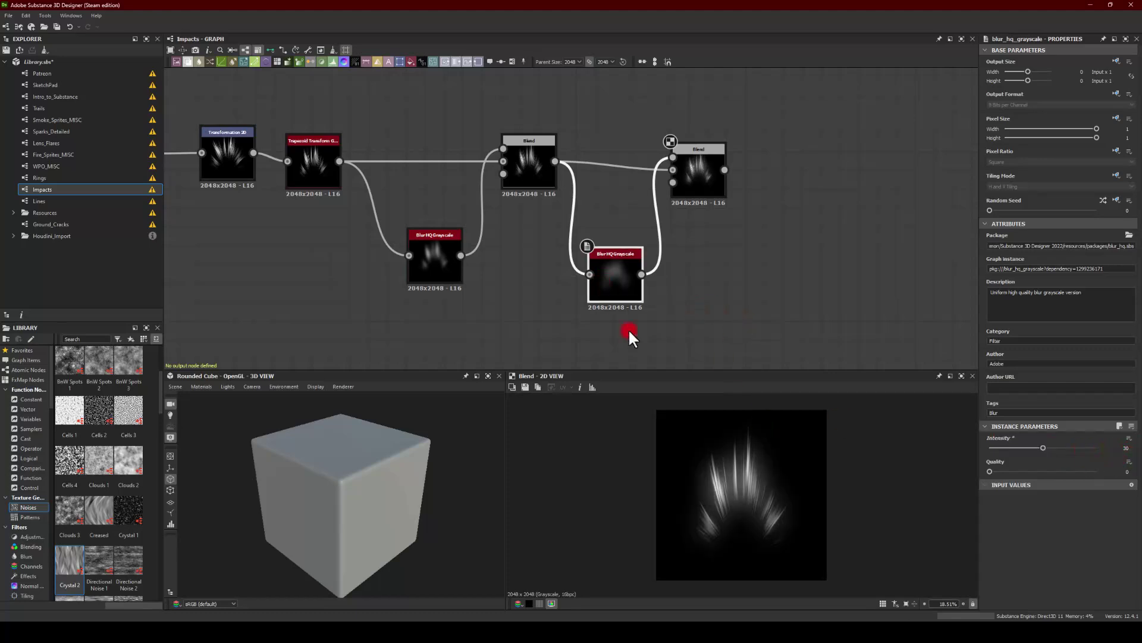
left_click_drag(1067, 439, 1015, 448)
left_click(1117, 448)
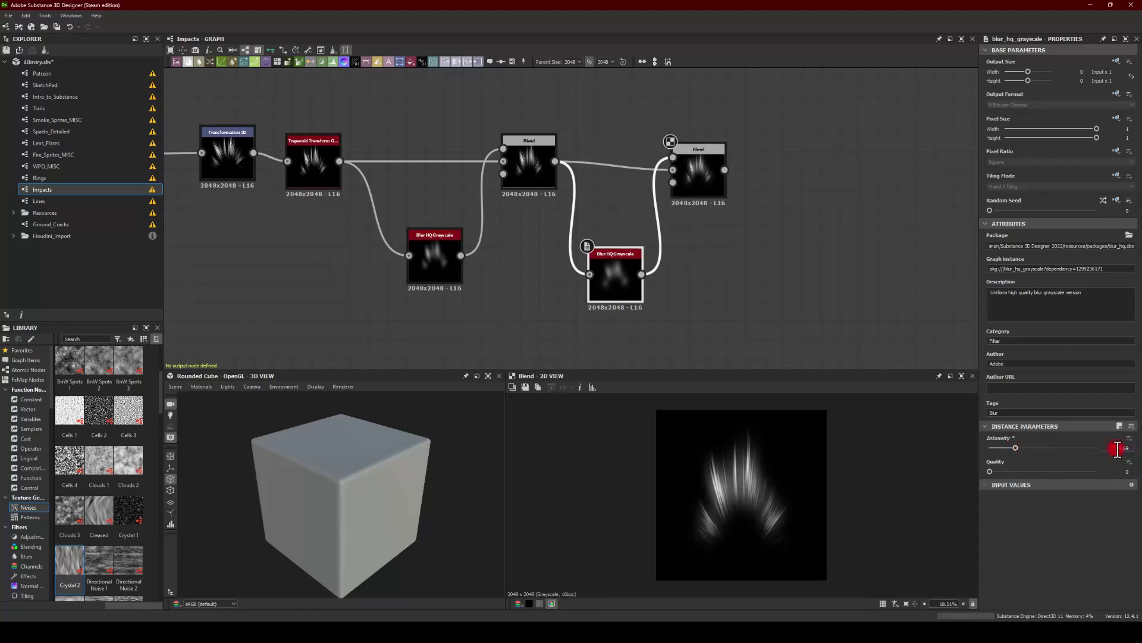
key("Return")
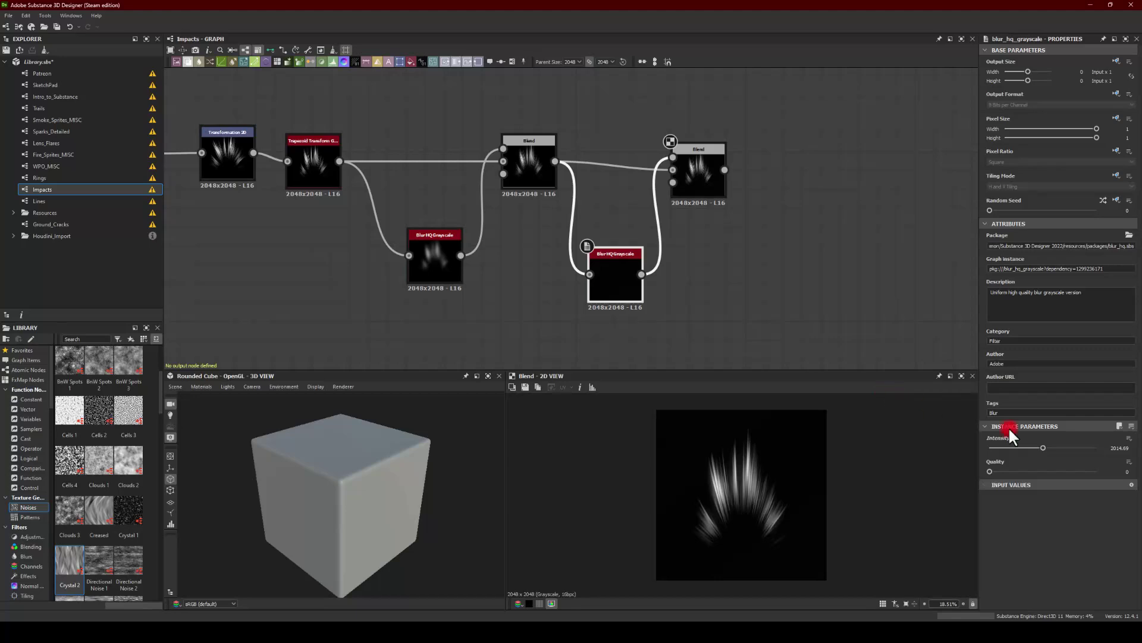
left_click_drag(1109, 449, 1140, 449)
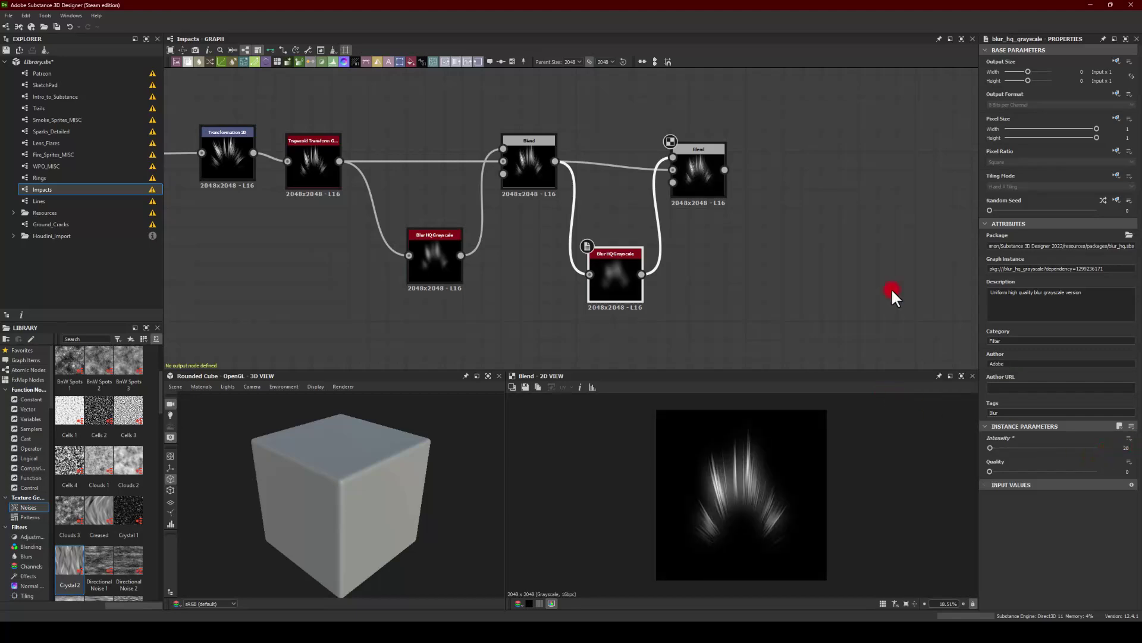
Step: Lower the second Blend's opacity to 0.5
left_click(703, 170)
left_click_drag(1059, 244, 1043, 262)
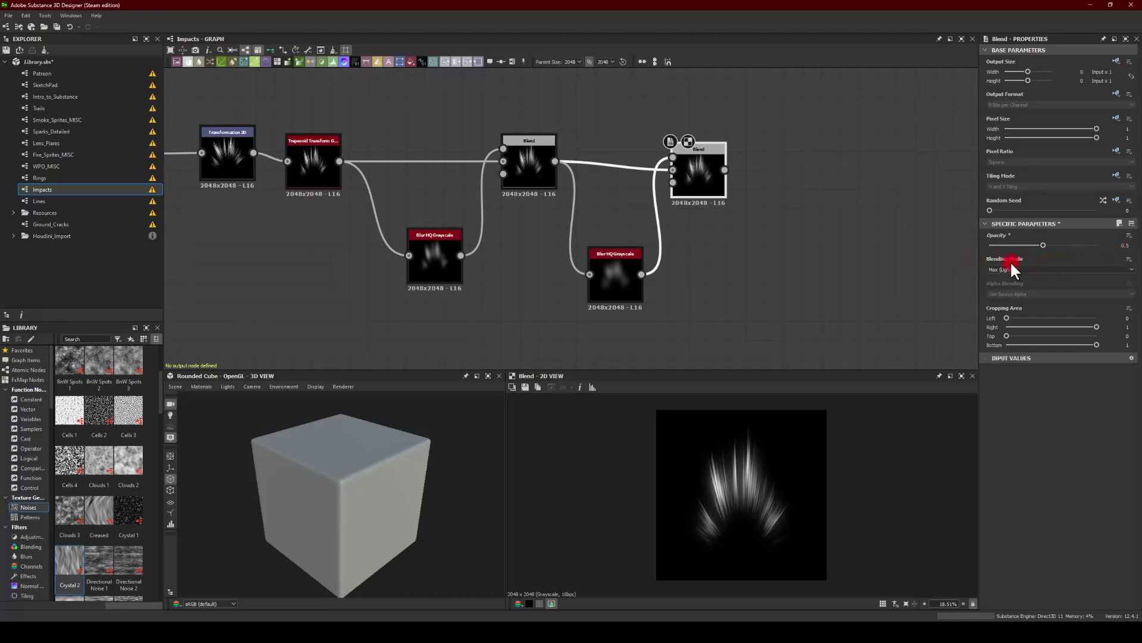
scroll(741, 496, "up", 3)
scroll(720, 512, "down", 1)
Step: Add a Gradient Map node fed by the second Blend's output
middle_click_drag(783, 253, 610, 280)
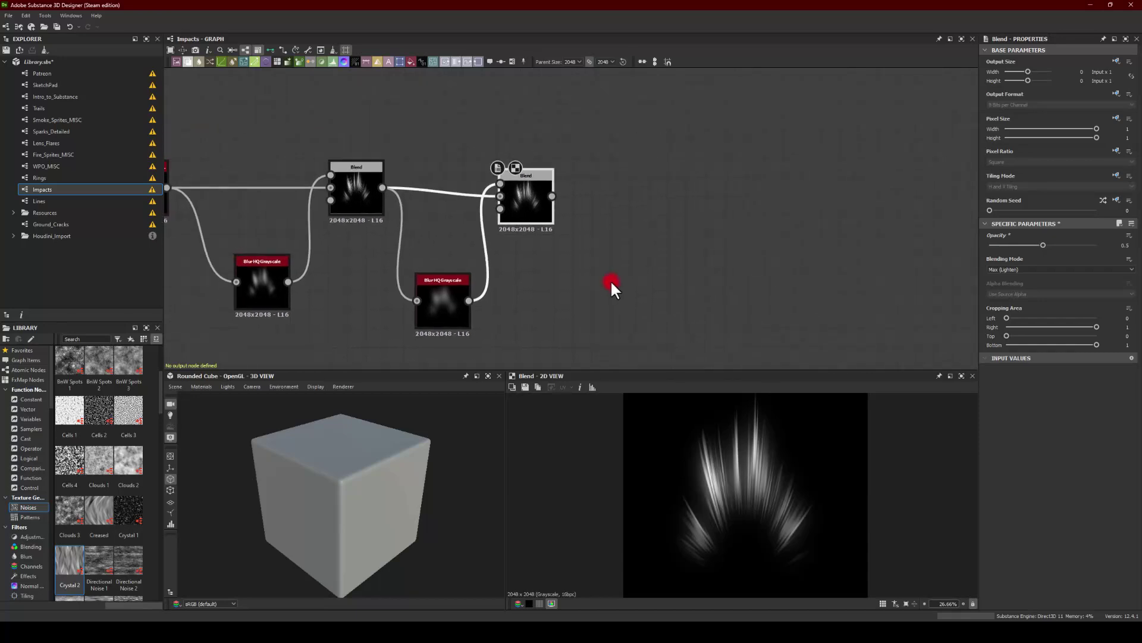
left_click_drag(552, 197, 644, 193)
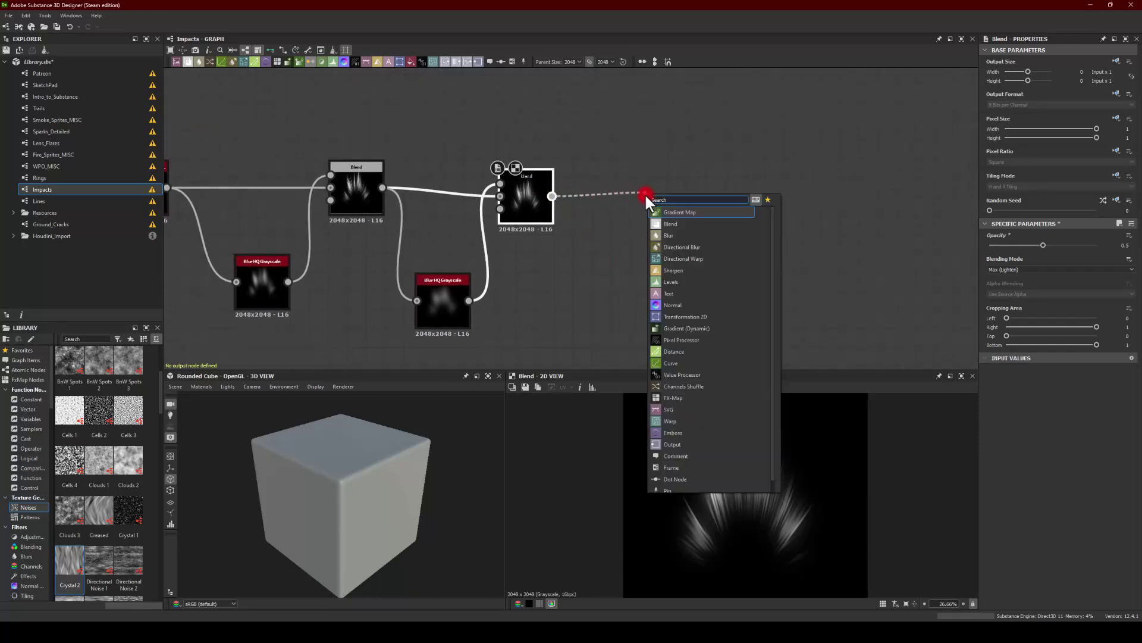
type("gra")
left_click(661, 212)
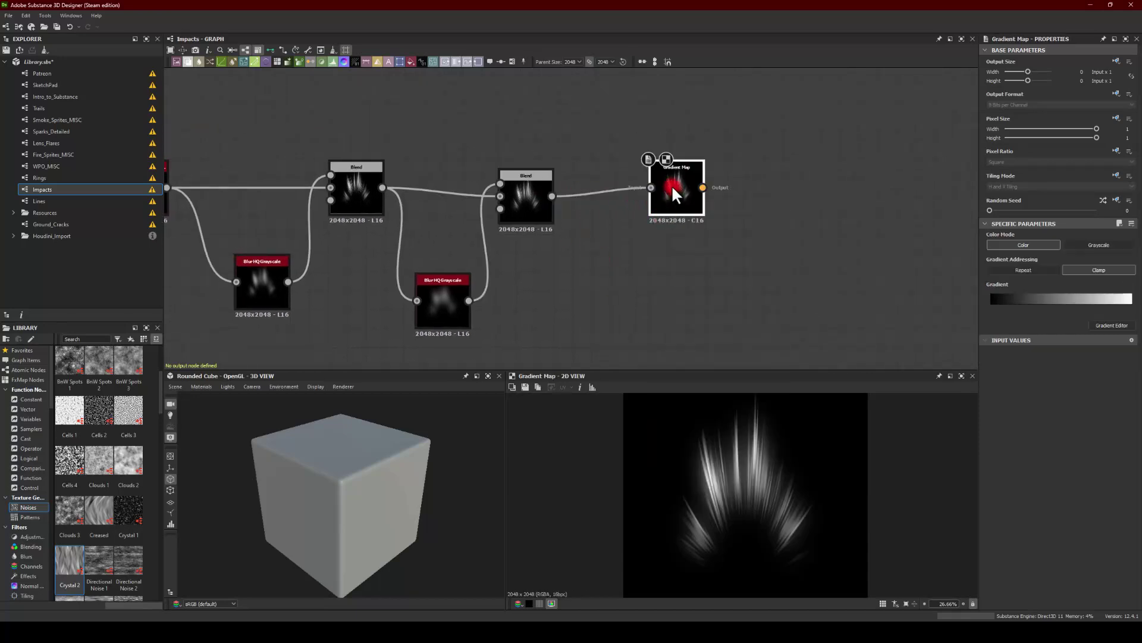
Step: Add an orange key near the bright end of the Gradient Map's gradient
left_click(1122, 326)
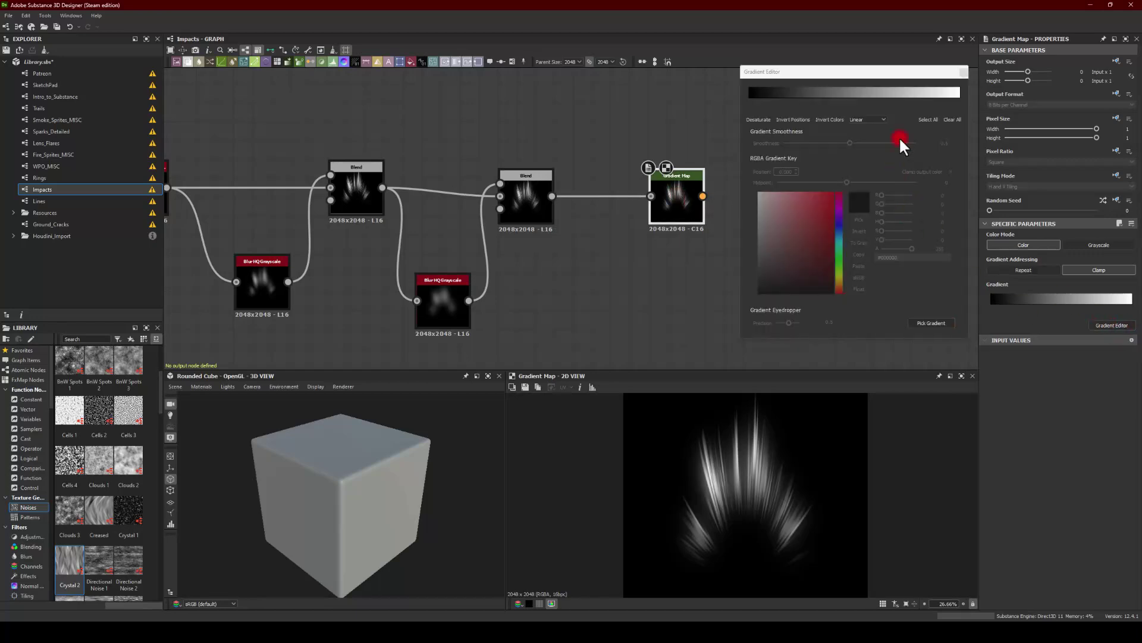
left_click(928, 92)
left_click(833, 193)
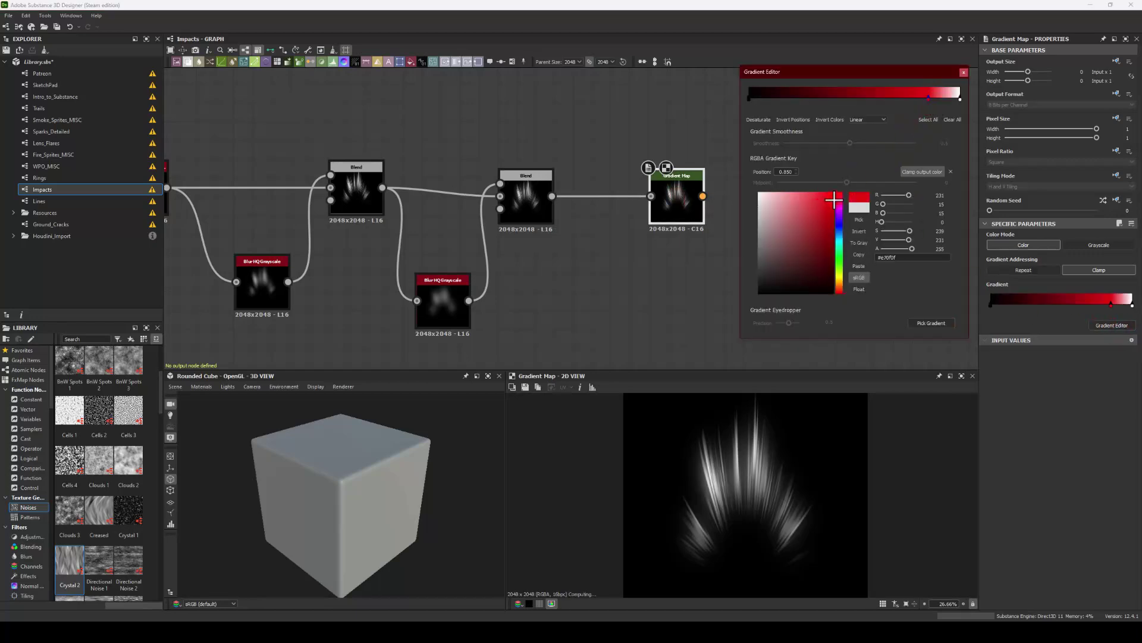
mouse_move(839, 290)
left_mouse_down()
mouse_move(839, 276)
mouse_move(841, 286)
left_mouse_up()
Step: Add a bright red key at about 0.316 in the gradient and shift the orange and white keys toward the dark end
left_click(831, 94)
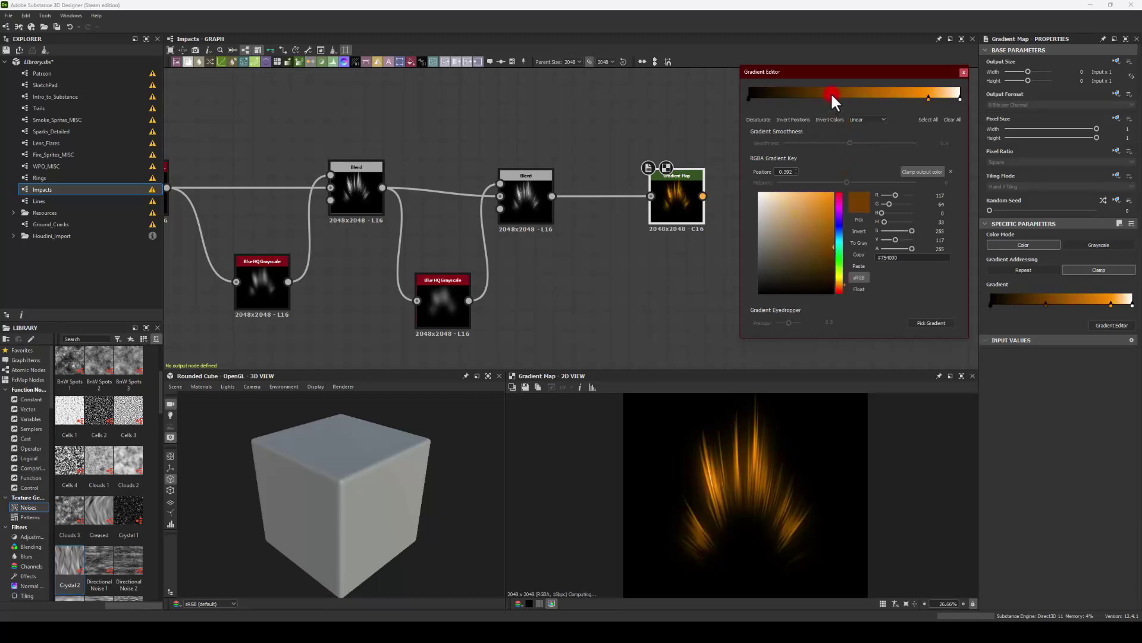
left_click_drag(841, 286, 842, 293)
mouse_move(927, 99)
left_mouse_down()
mouse_move(842, 96)
mouse_move(865, 89)
mouse_move(803, 100)
mouse_move(859, 95)
left_mouse_up()
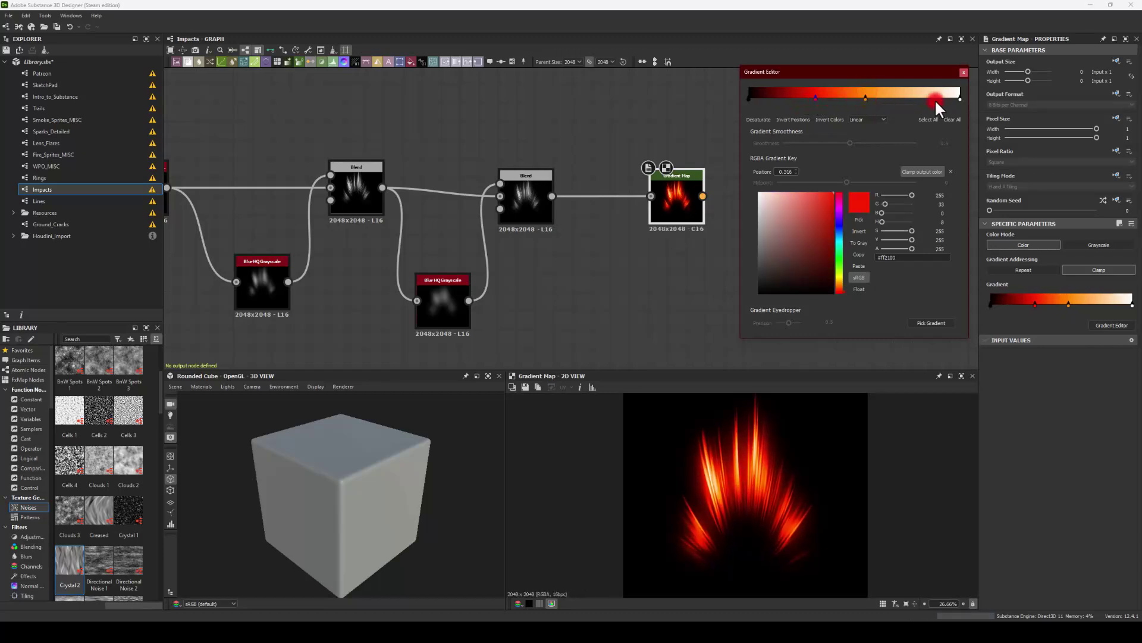
left_click_drag(961, 96, 926, 95)
left_click(964, 72)
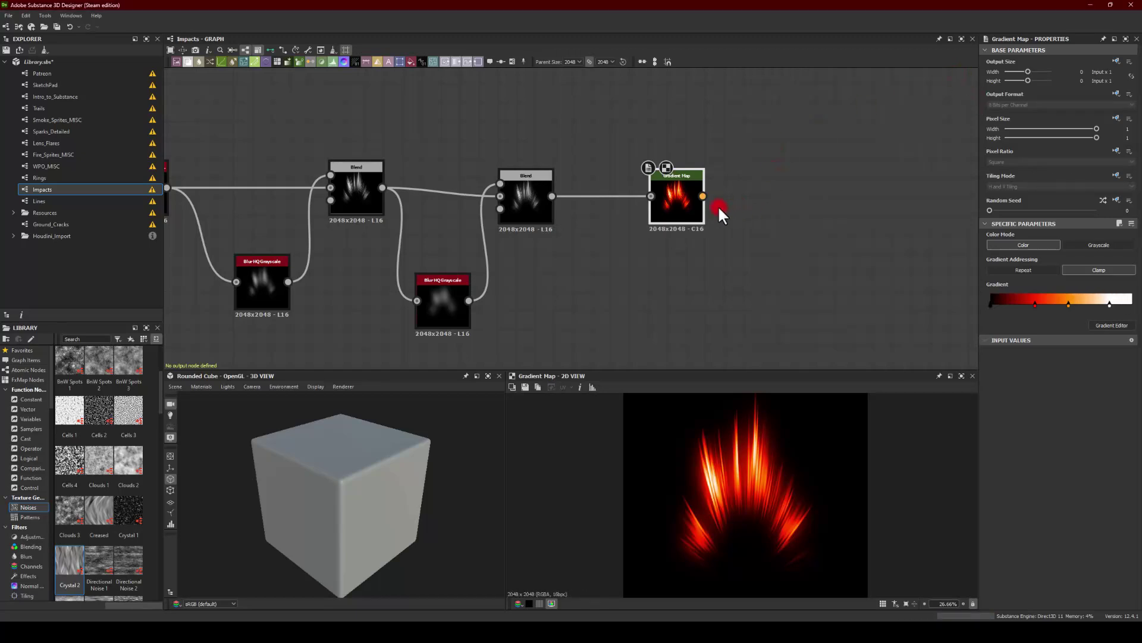
Step: Add a Glow node fed by the Gradient Map and place it directly beside that node
scroll(641, 350, "down", 4)
middle_click_drag(641, 350, 661, 252)
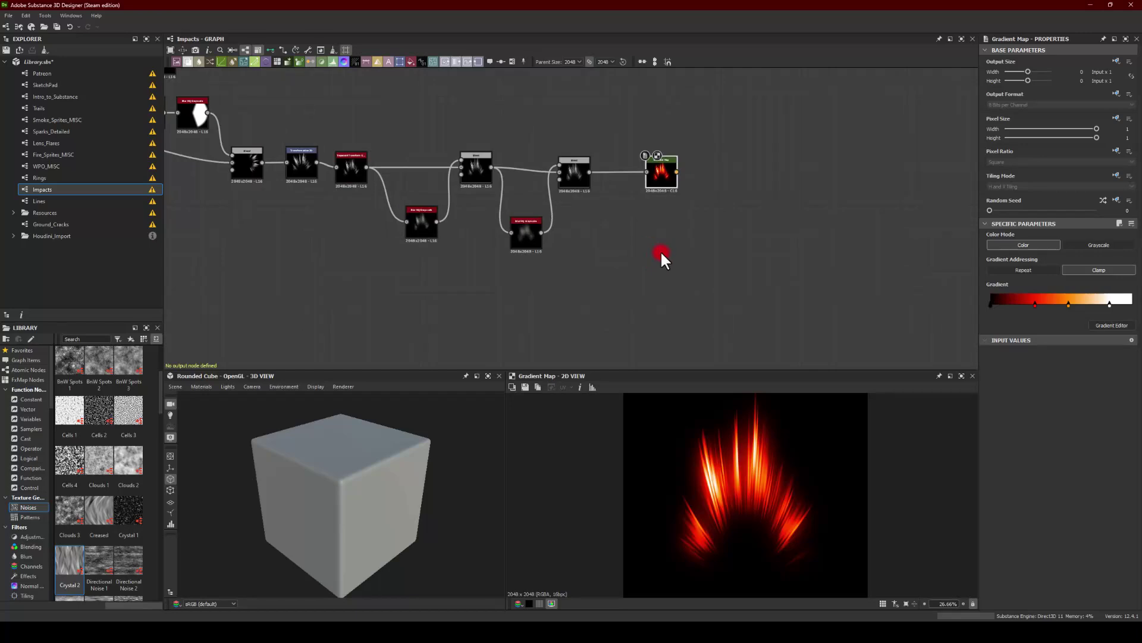
scroll(654, 218, "up", 3)
left_click_drag(637, 216, 729, 234)
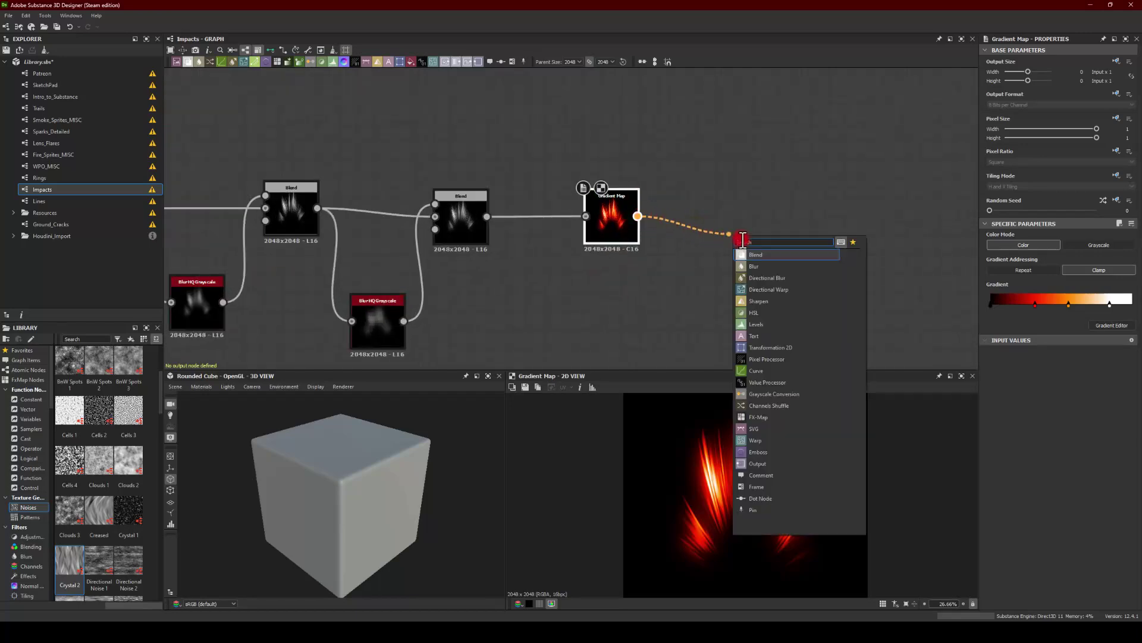
type("glow")
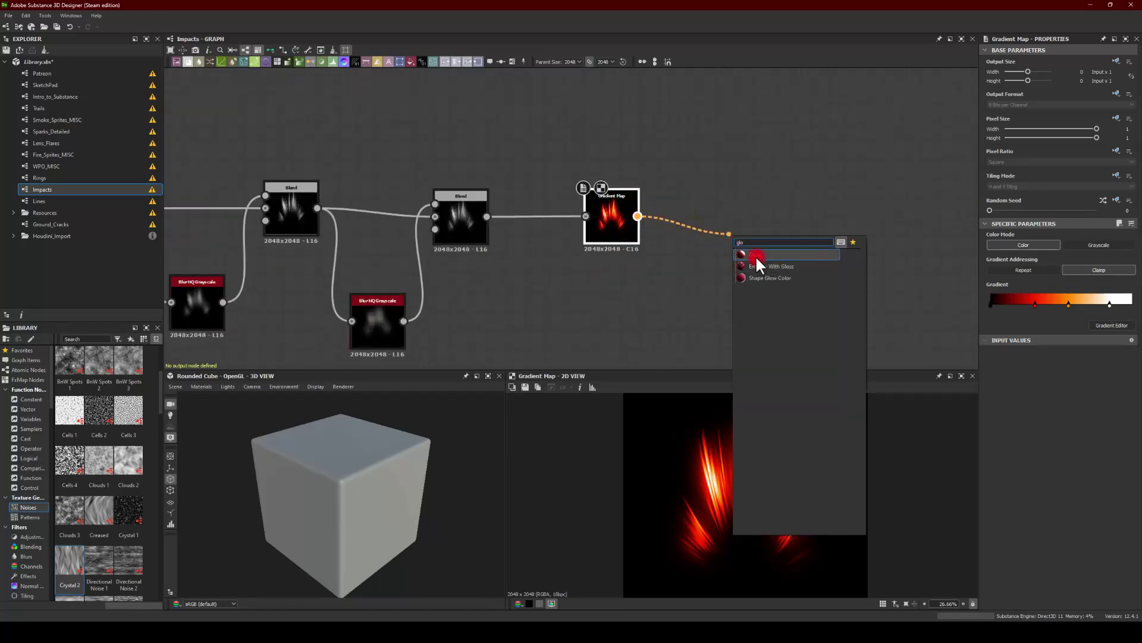
left_click(756, 256)
left_click_drag(757, 229, 690, 217)
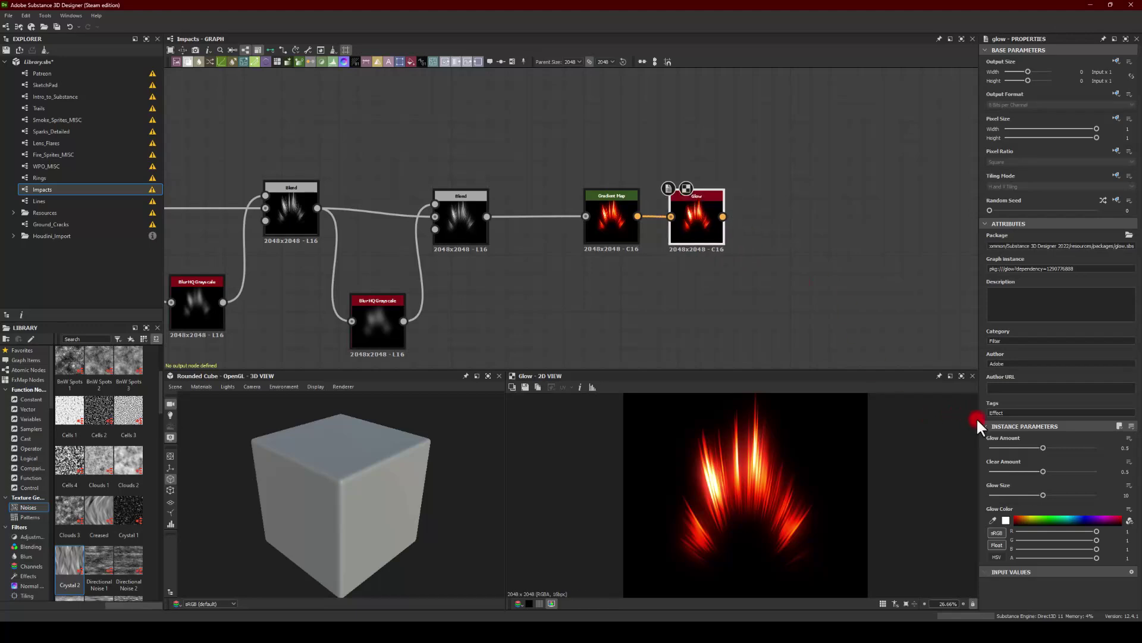
Step: Set the Glow node's Glow Amount to 1, Glow Size to 20 and Clear Amount to 0.49
left_click_drag(1036, 446, 1135, 500)
left_click_drag(1017, 468, 1042, 472)
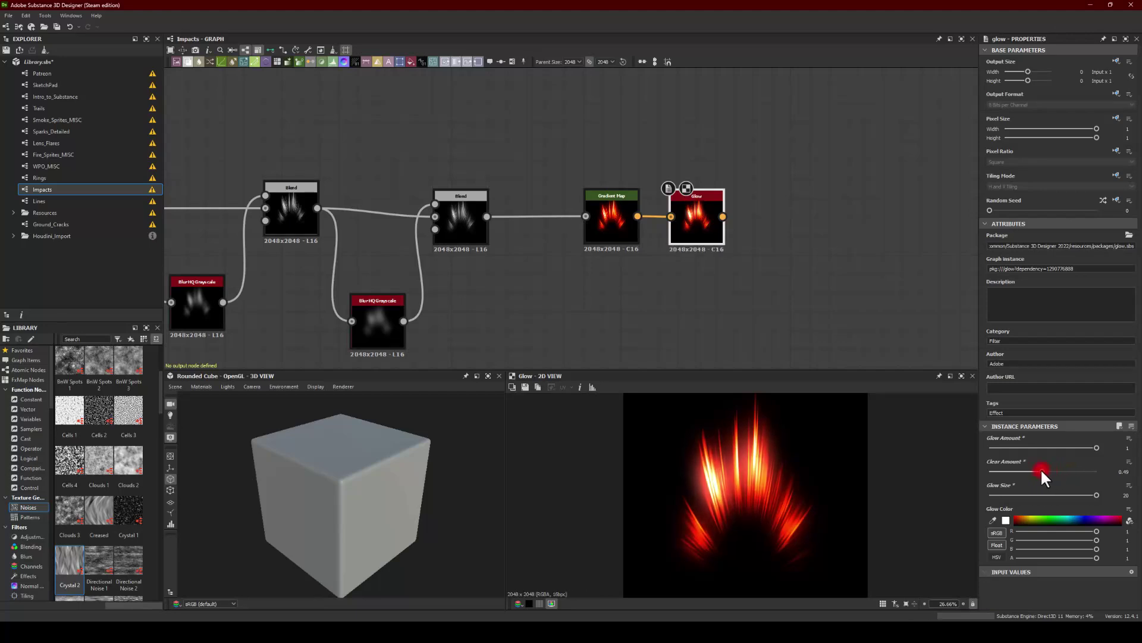
Step: Change the Glow Color to a saturated yellow with red 1, green about 0.86 and blue 0
left_click(1000, 519)
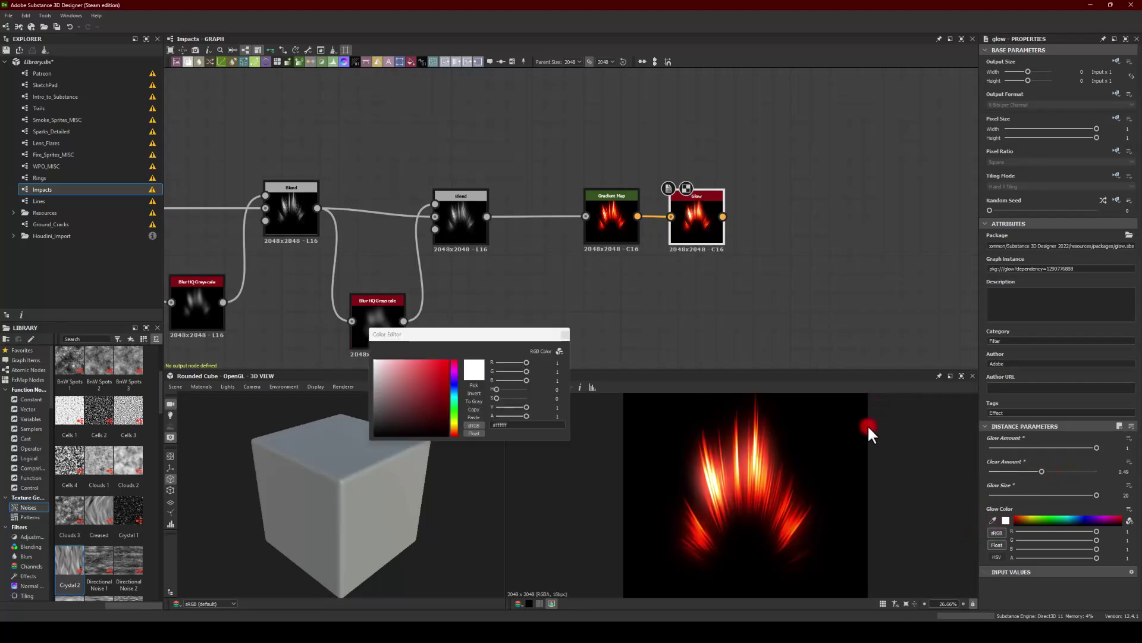
left_click_drag(426, 390, 474, 337)
left_click_drag(454, 417, 454, 425)
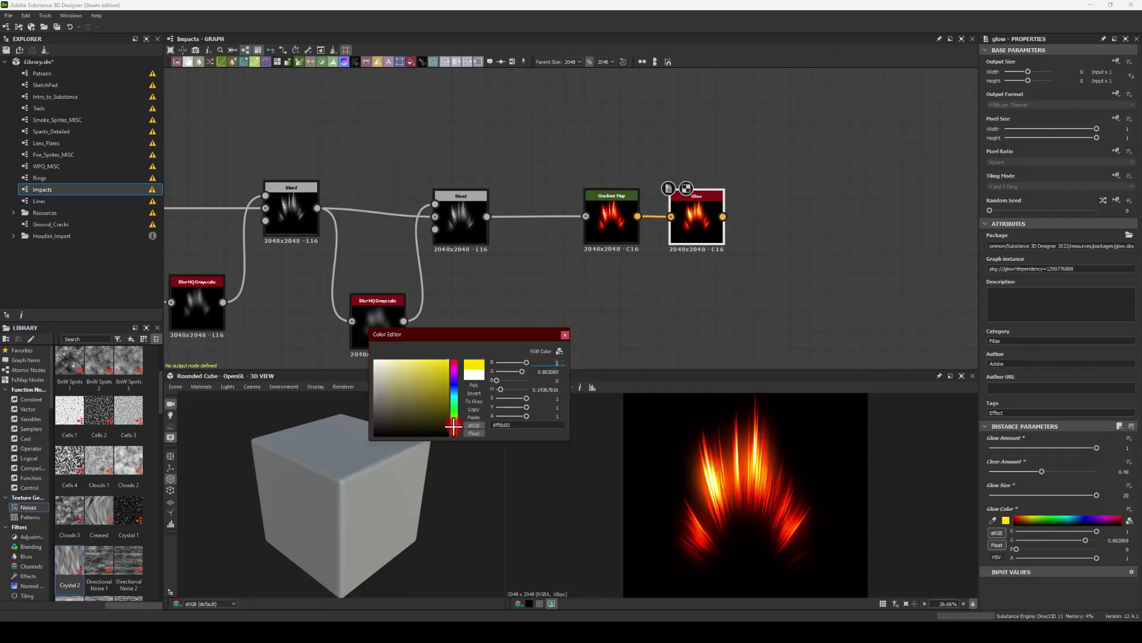
left_click(563, 335)
scroll(702, 469, "down", 3)
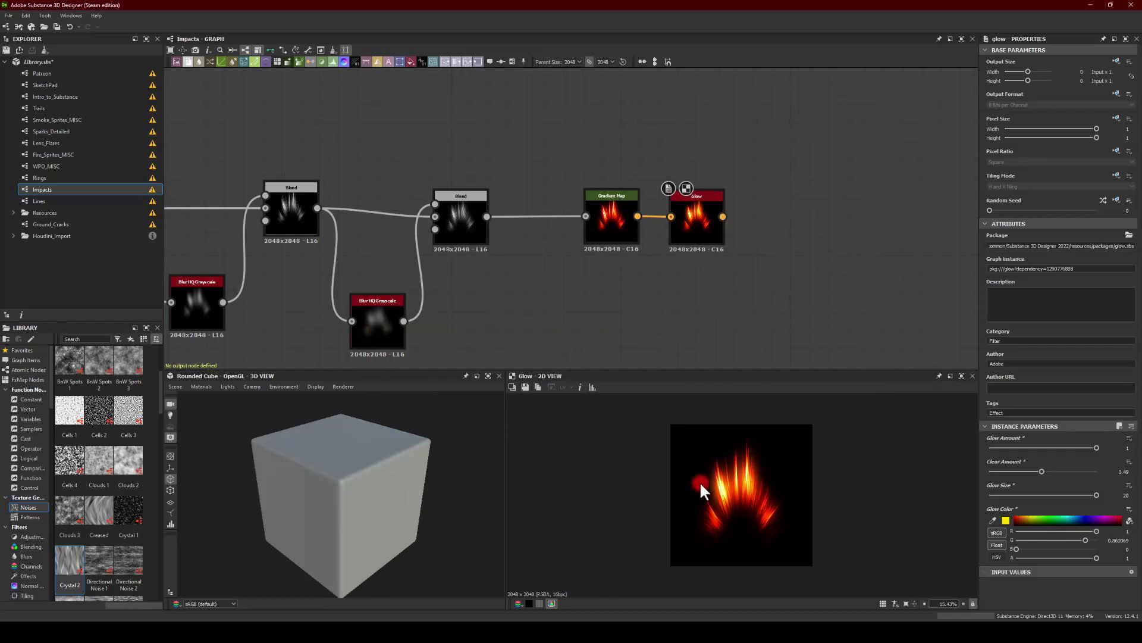
middle_click_drag(491, 299, 709, 237)
middle_click_drag(357, 244, 763, 225)
scroll(508, 221, "down", 3)
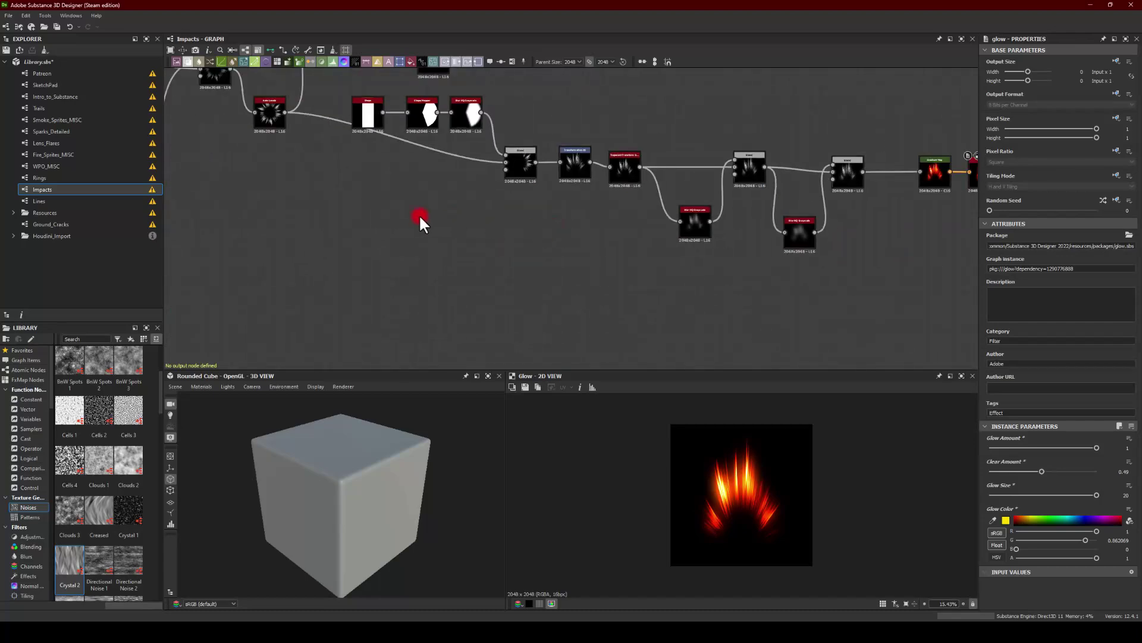
Step: Feed the Grunge Leaks noise into the Shape Mapper of the lower branch in place of Directional Scratches
middle_click_drag(419, 214, 515, 137)
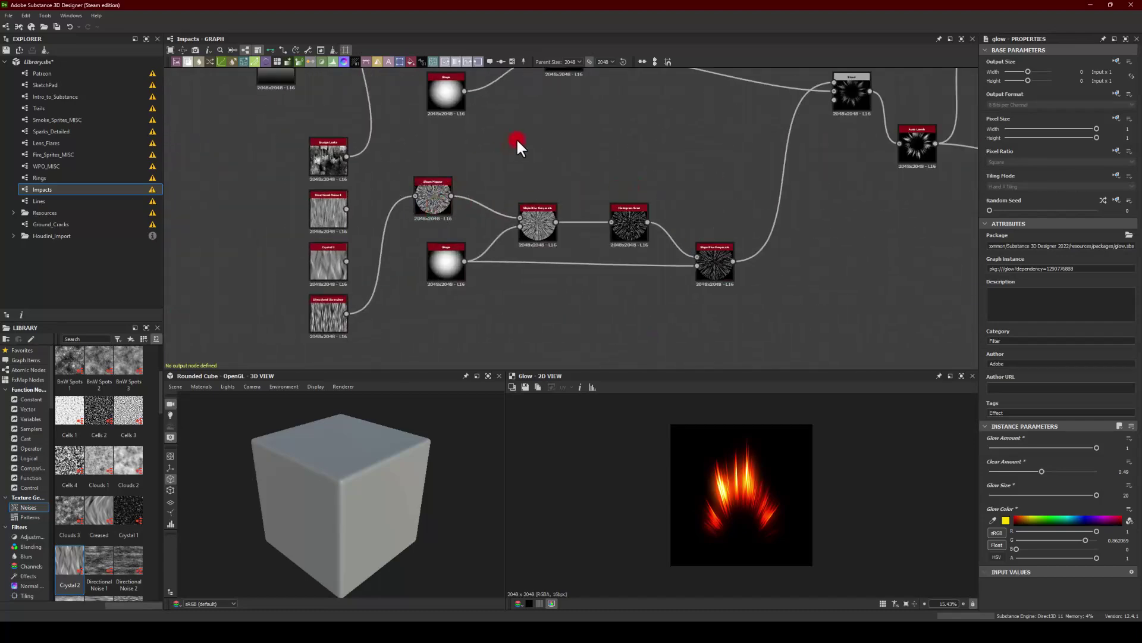
scroll(499, 143, "up", 1)
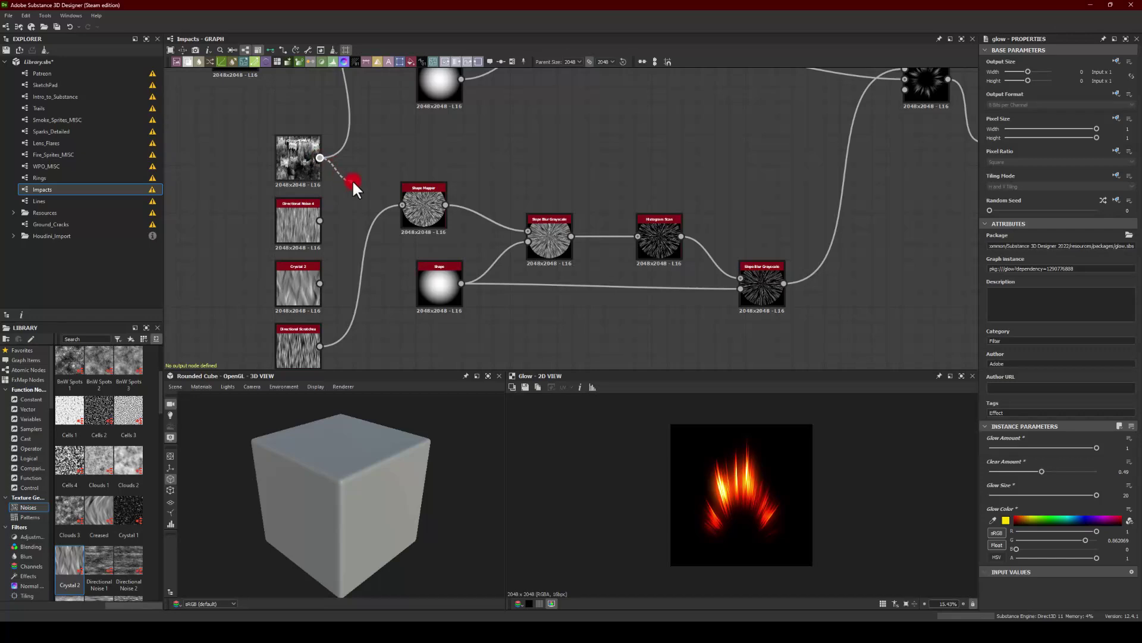
left_click_drag(353, 183, 402, 205)
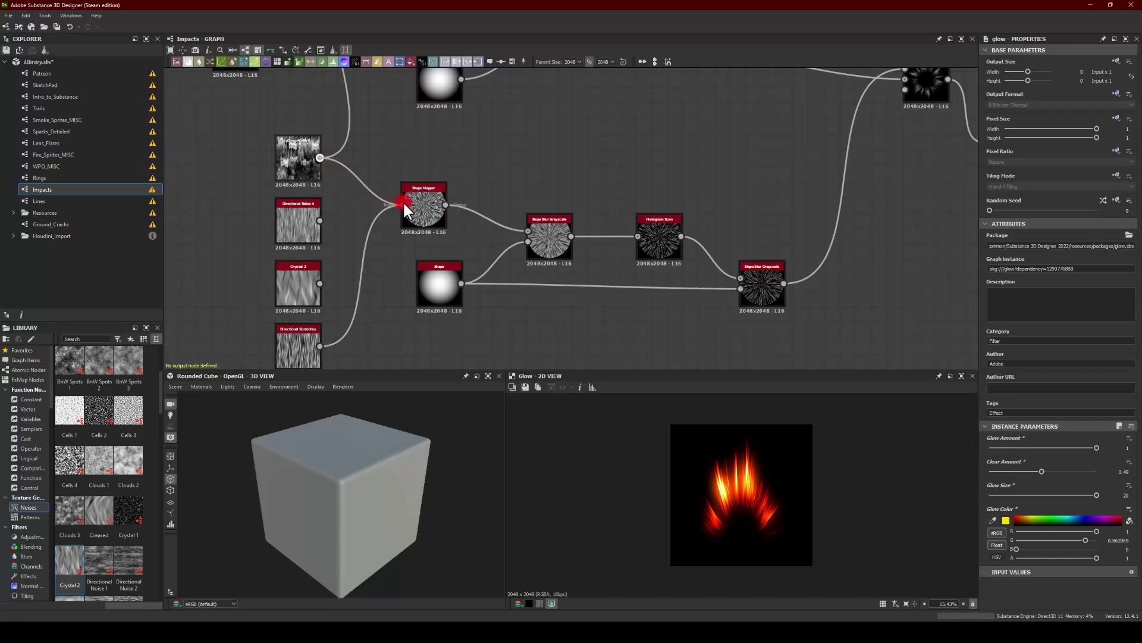
Step: Set the Position of the lower branch's Histogram Scan node to 0.27
left_click(670, 244)
left_click_drag(1021, 446, 974, 440)
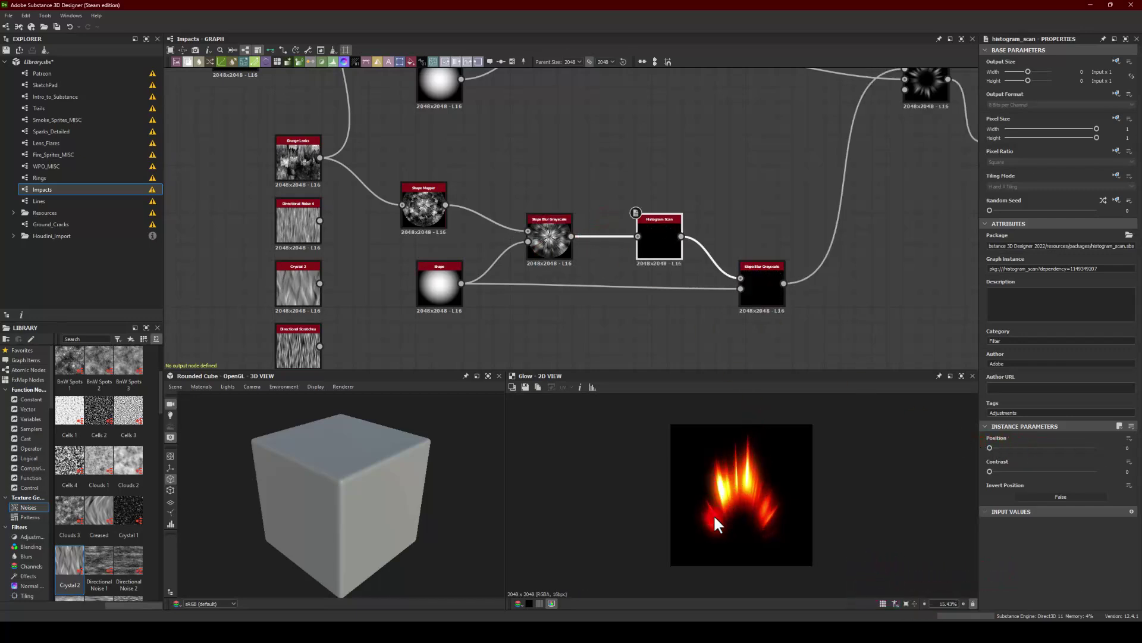
scroll(723, 489, "up", 2)
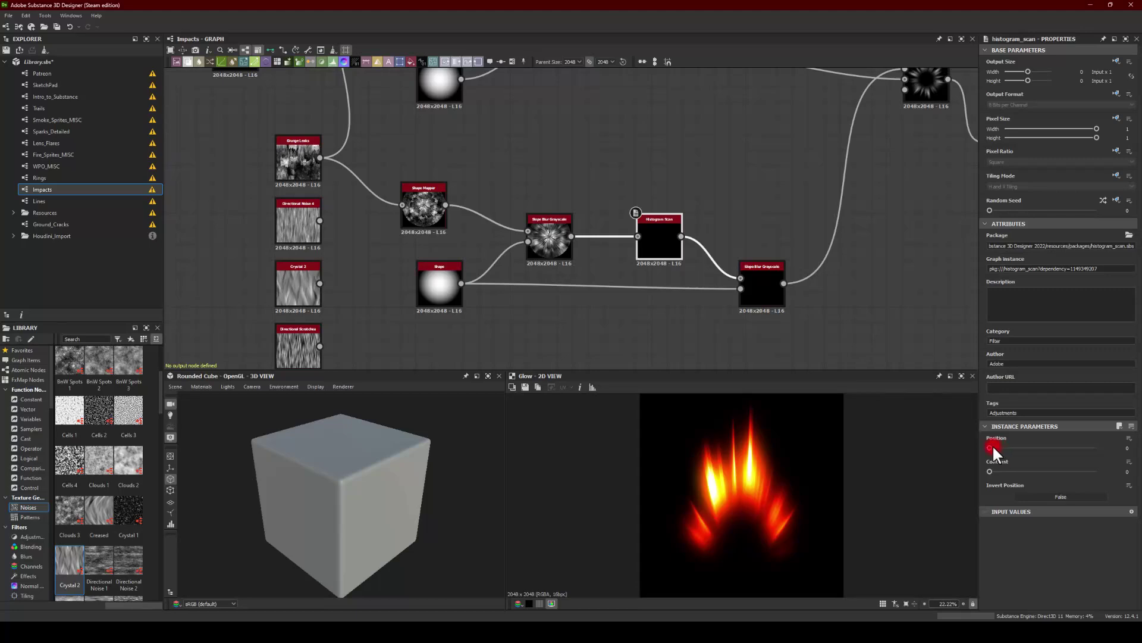
left_click_drag(991, 446, 1018, 453)
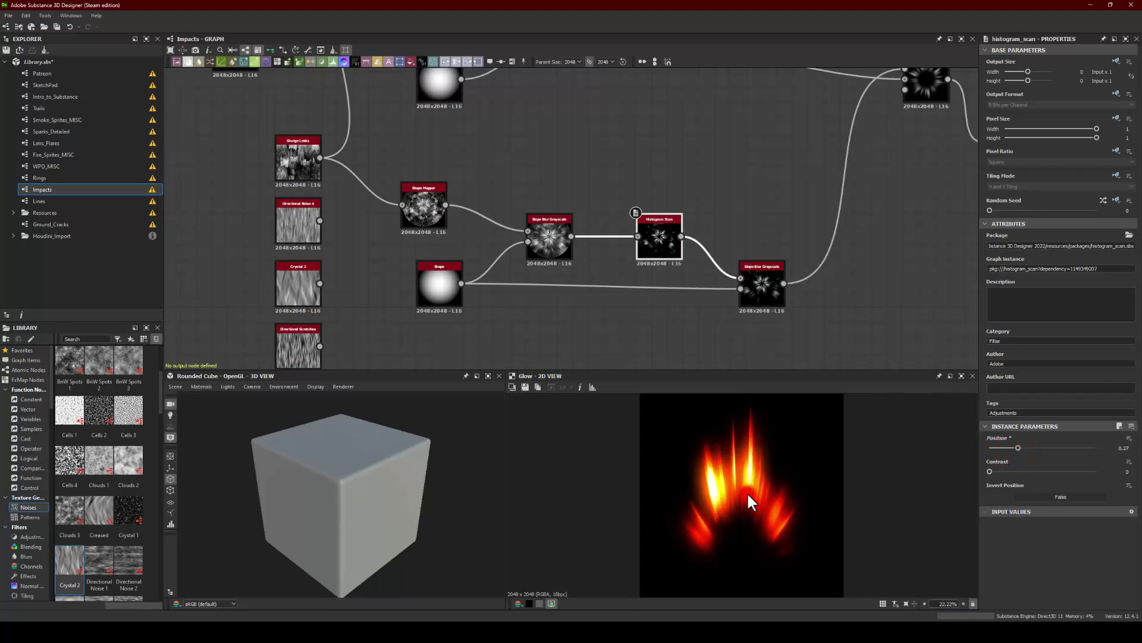
Step: Try Directional Noise 4 and Crystal 2 as the Shape Mapper's input and reconnect Directional Scratches
middle_click_drag(359, 257, 370, 227)
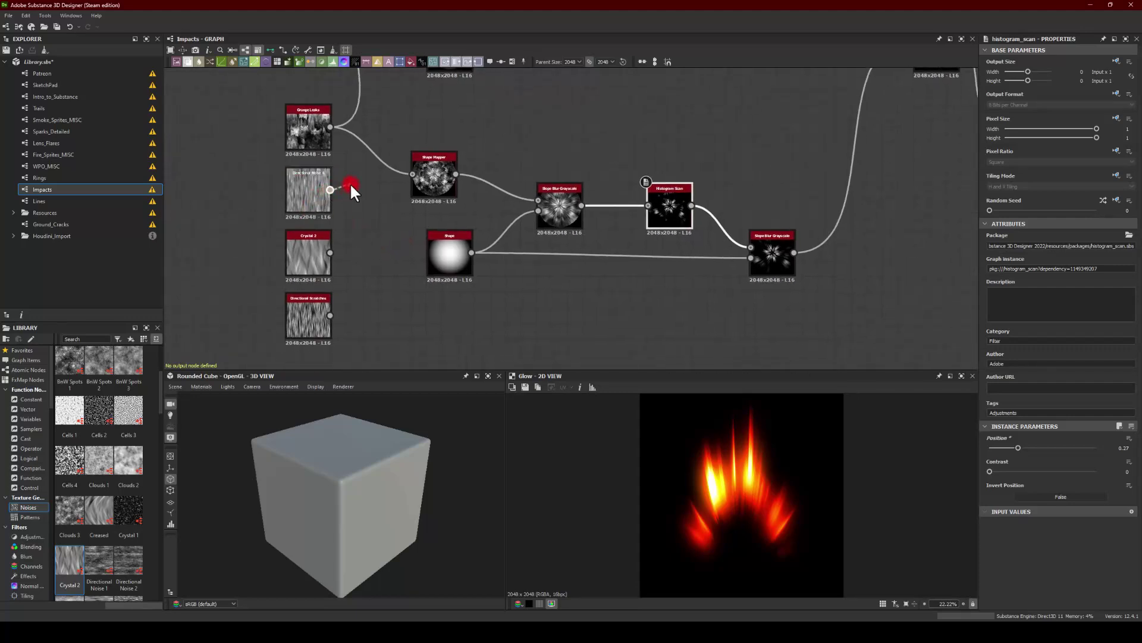
left_click_drag(352, 189, 414, 174)
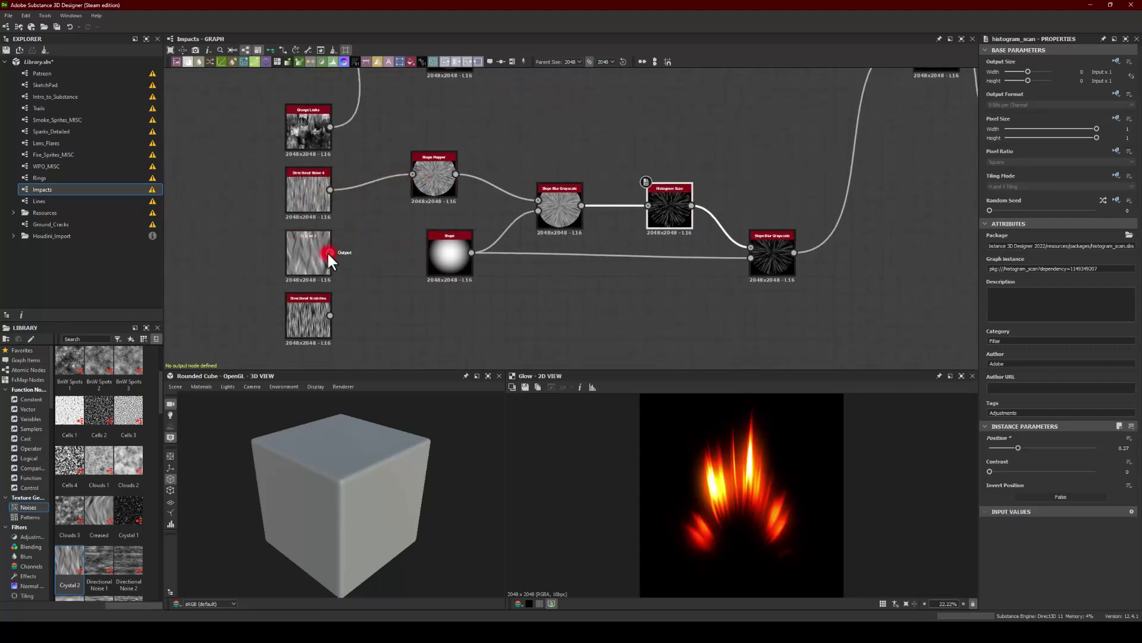
left_click_drag(330, 253, 412, 174)
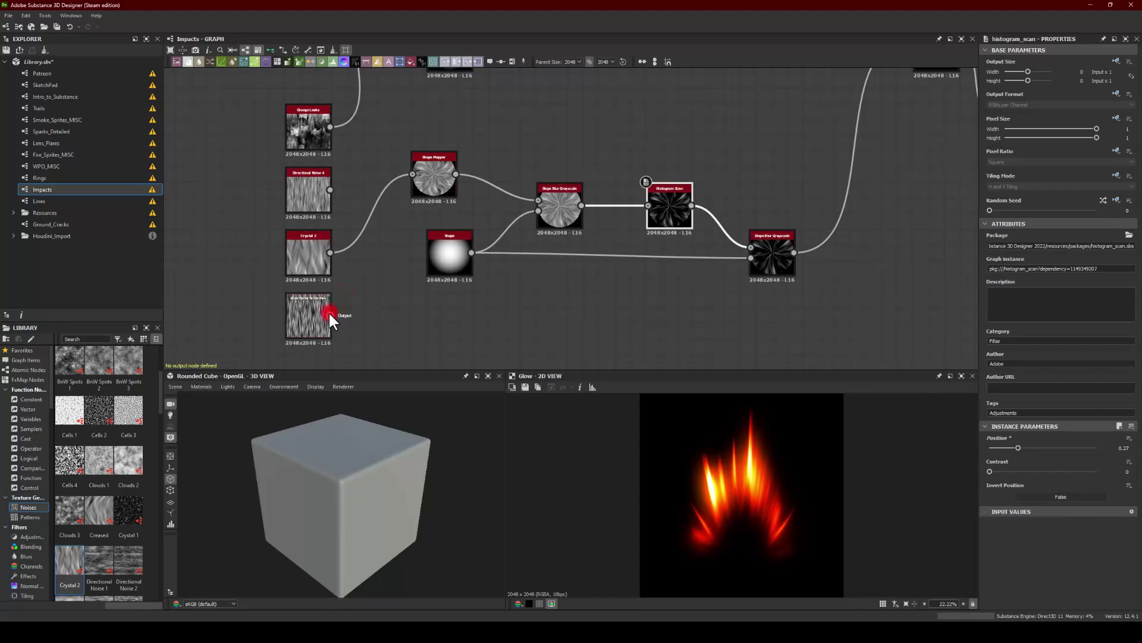
left_click_drag(329, 314, 415, 175)
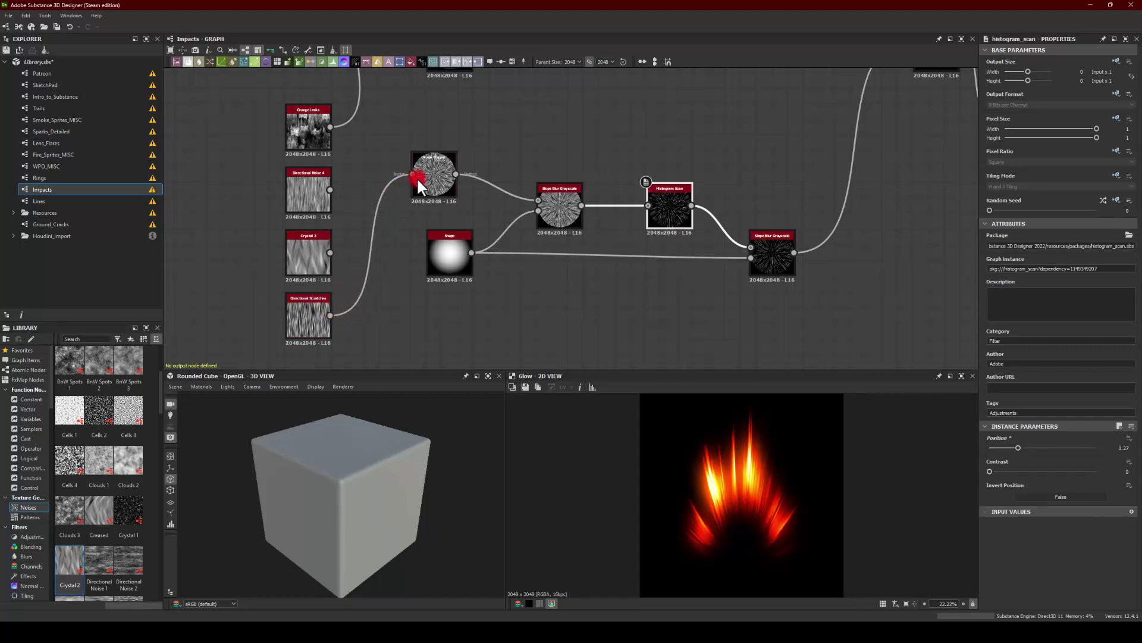
Step: Preview the upper branch's Transformation 2D streaks through the Gradient Map and Glow, and reconnect the final Blend to the Gradient Map
scroll(663, 209, "down", 5)
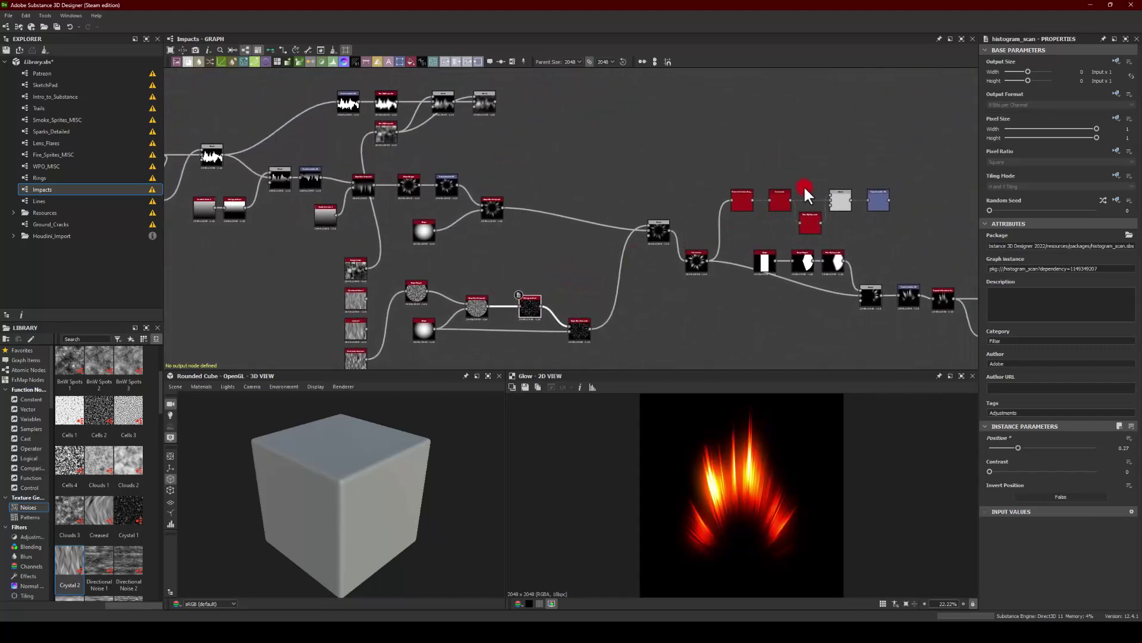
middle_click_drag(821, 170, 751, 166)
middle_click_drag(830, 244, 597, 201)
middle_click_drag(337, 128, 390, 135)
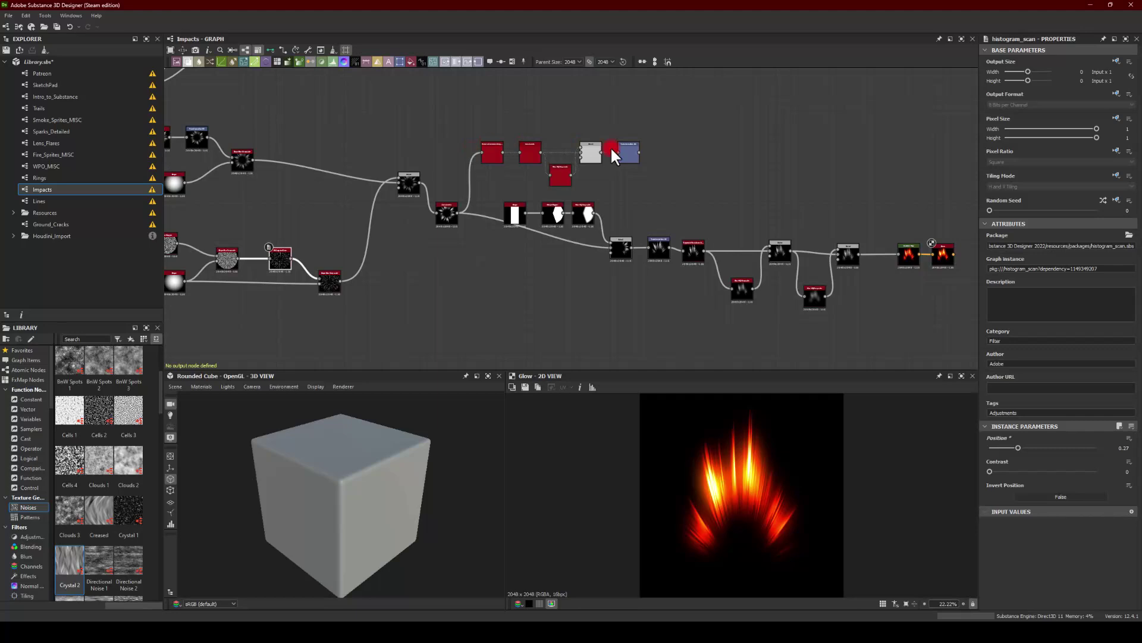
left_click(615, 156)
middle_click_drag(735, 174, 420, 171)
scroll(675, 187, "up", 2)
left_click_drag(436, 133, 744, 255)
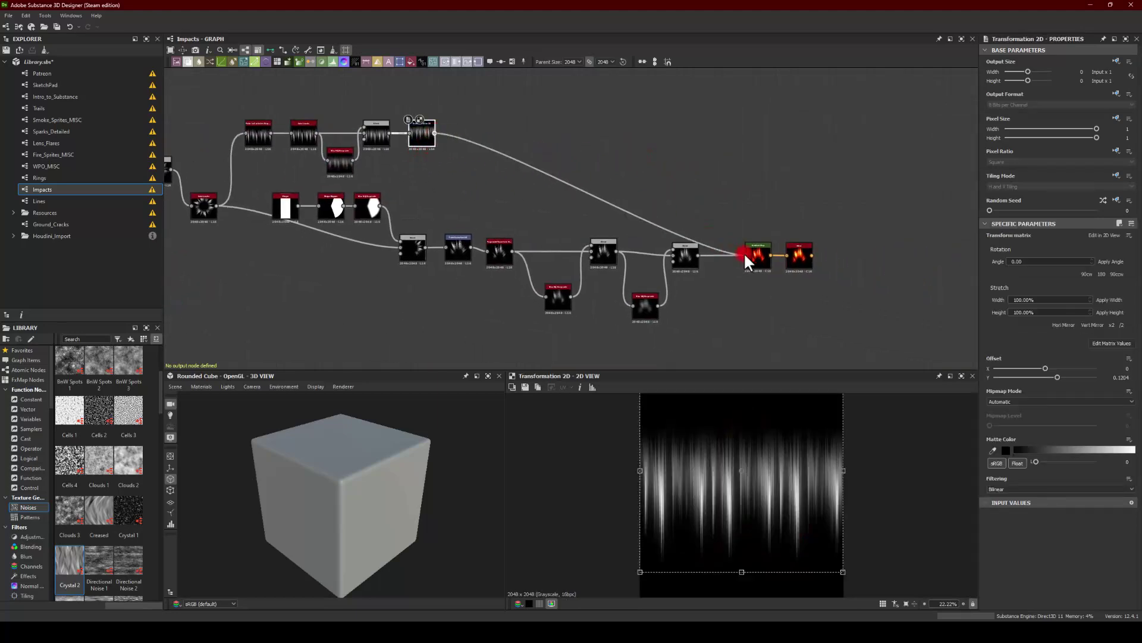
double_click(799, 259)
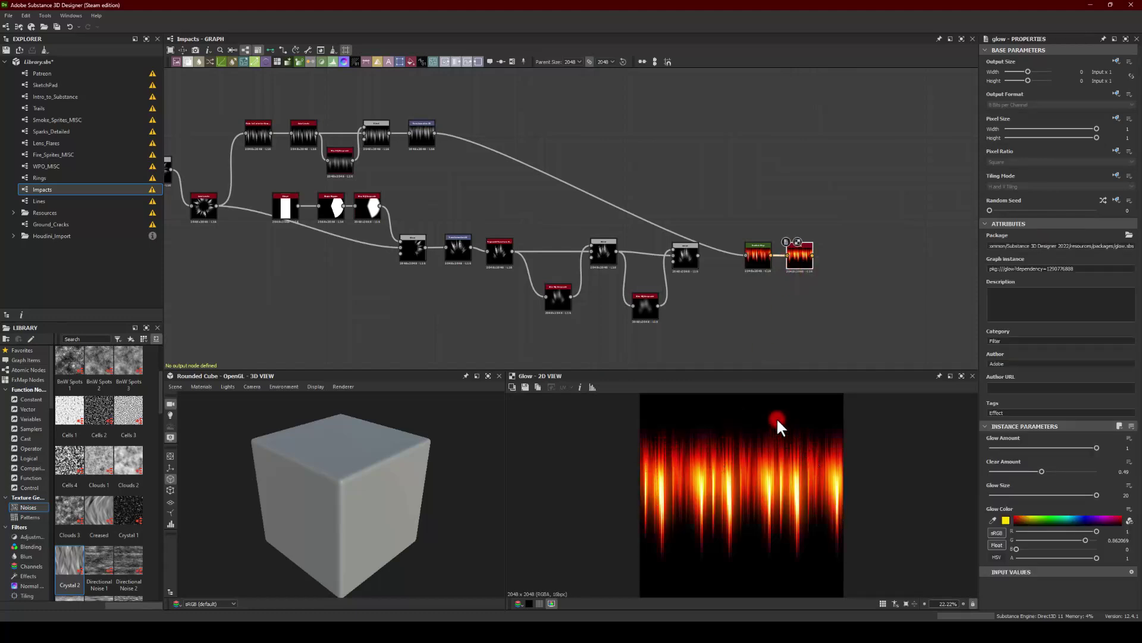
left_click_drag(698, 255, 746, 255)
left_click(729, 200)
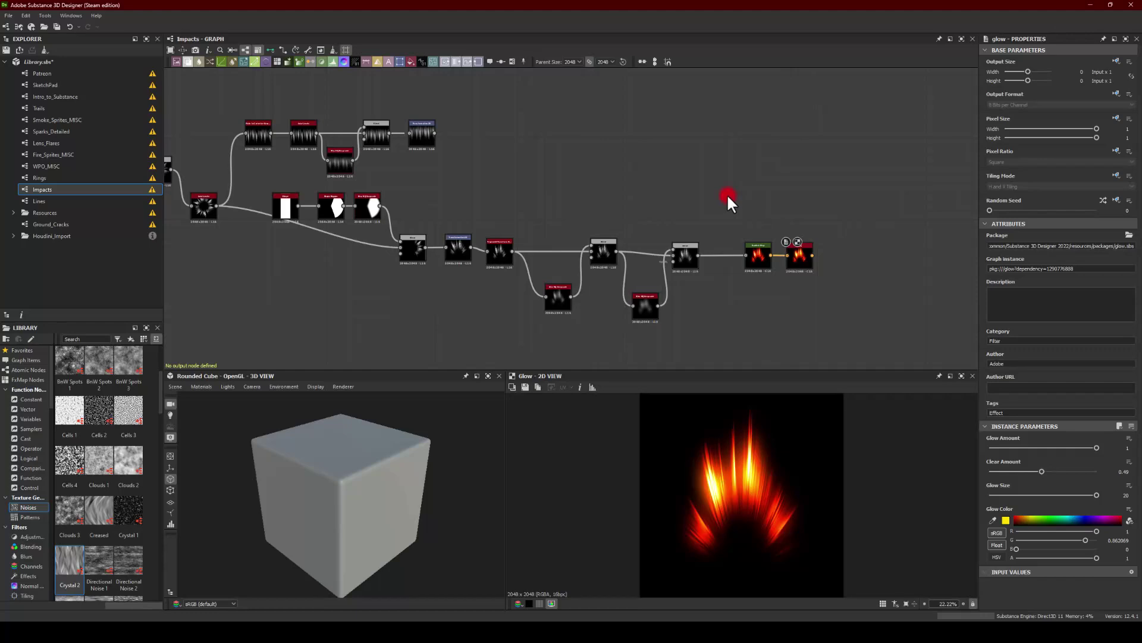
Step: Review the node chain and preview the full circular burst node and the final Glow node
middle_click_drag(661, 198, 639, 186)
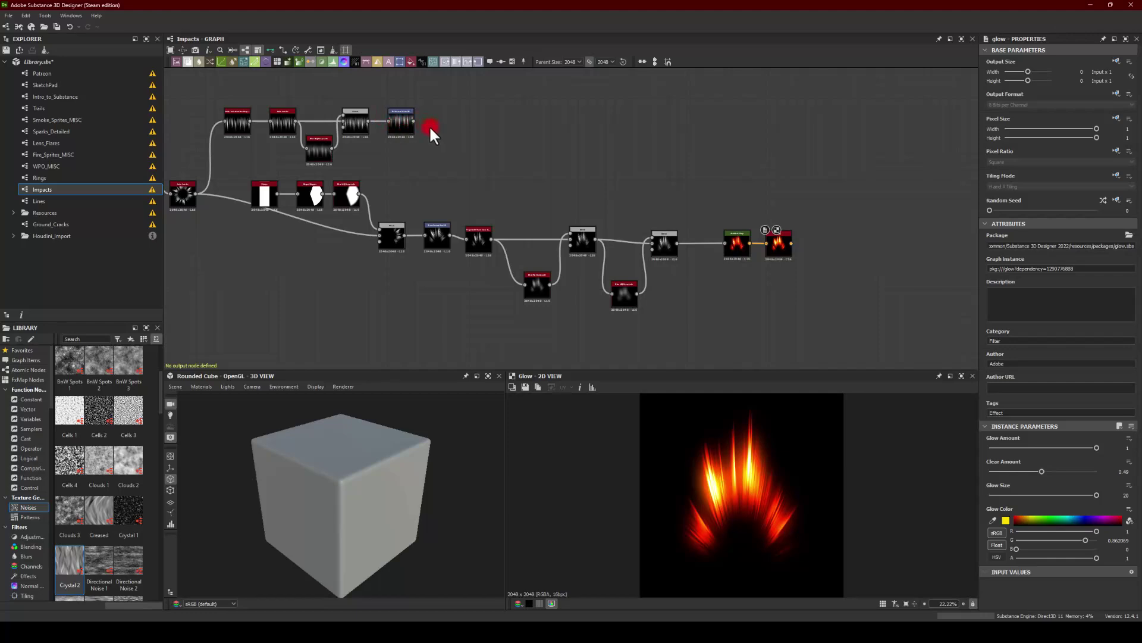
middle_click_drag(448, 149, 619, 226)
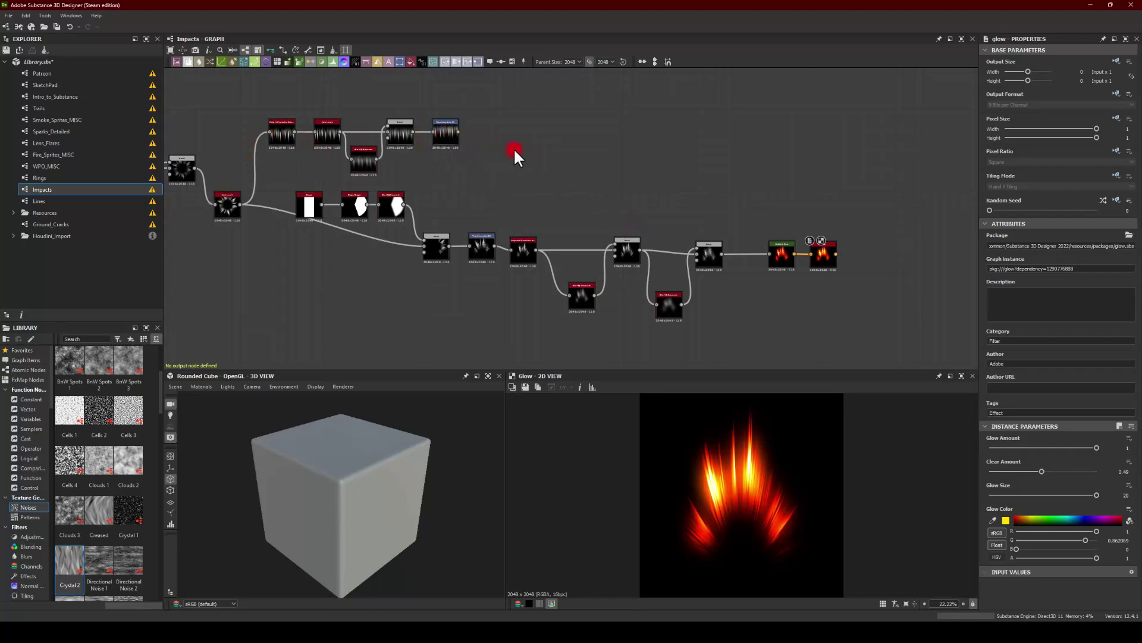
middle_click_drag(449, 128, 494, 116)
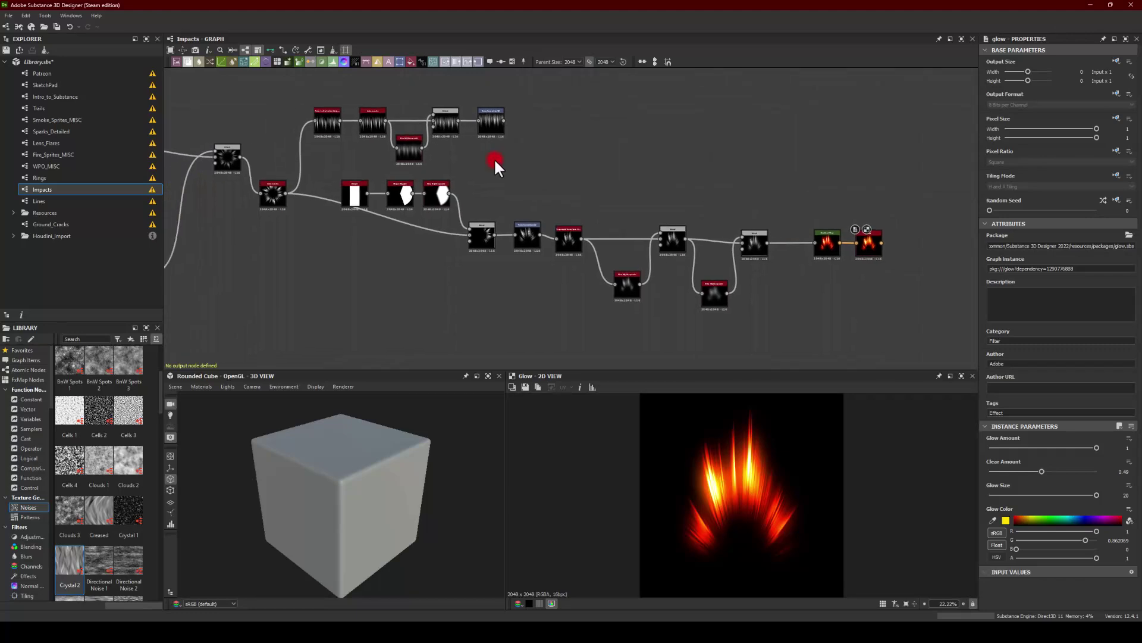
double_click(269, 191)
middle_click_drag(250, 230, 285, 241)
middle_click_drag(795, 217, 578, 186)
double_click(687, 219)
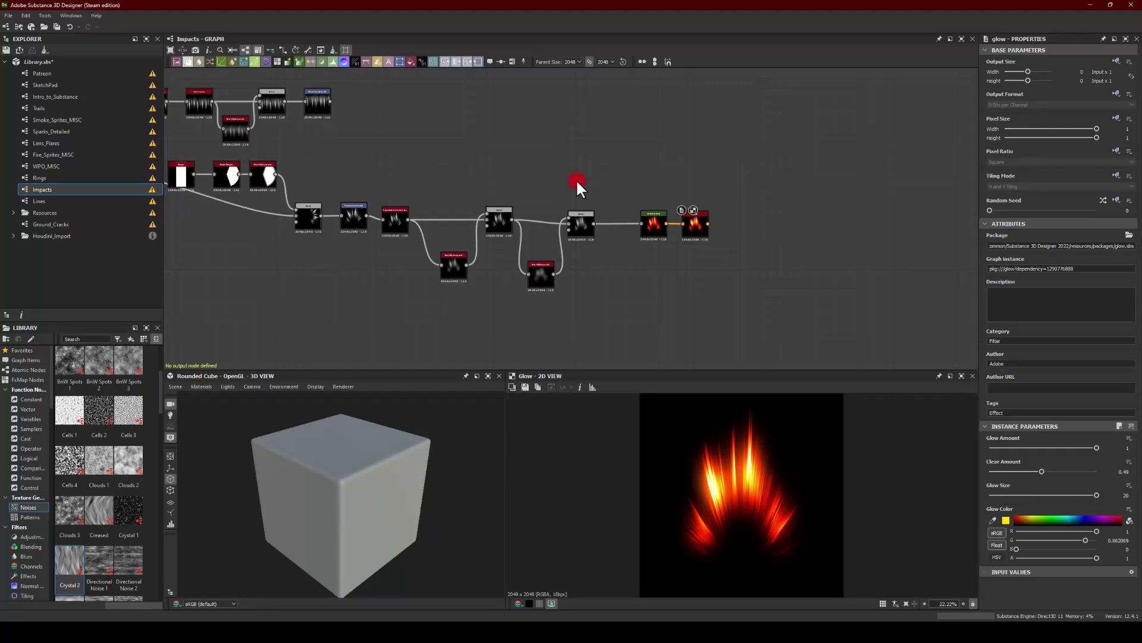